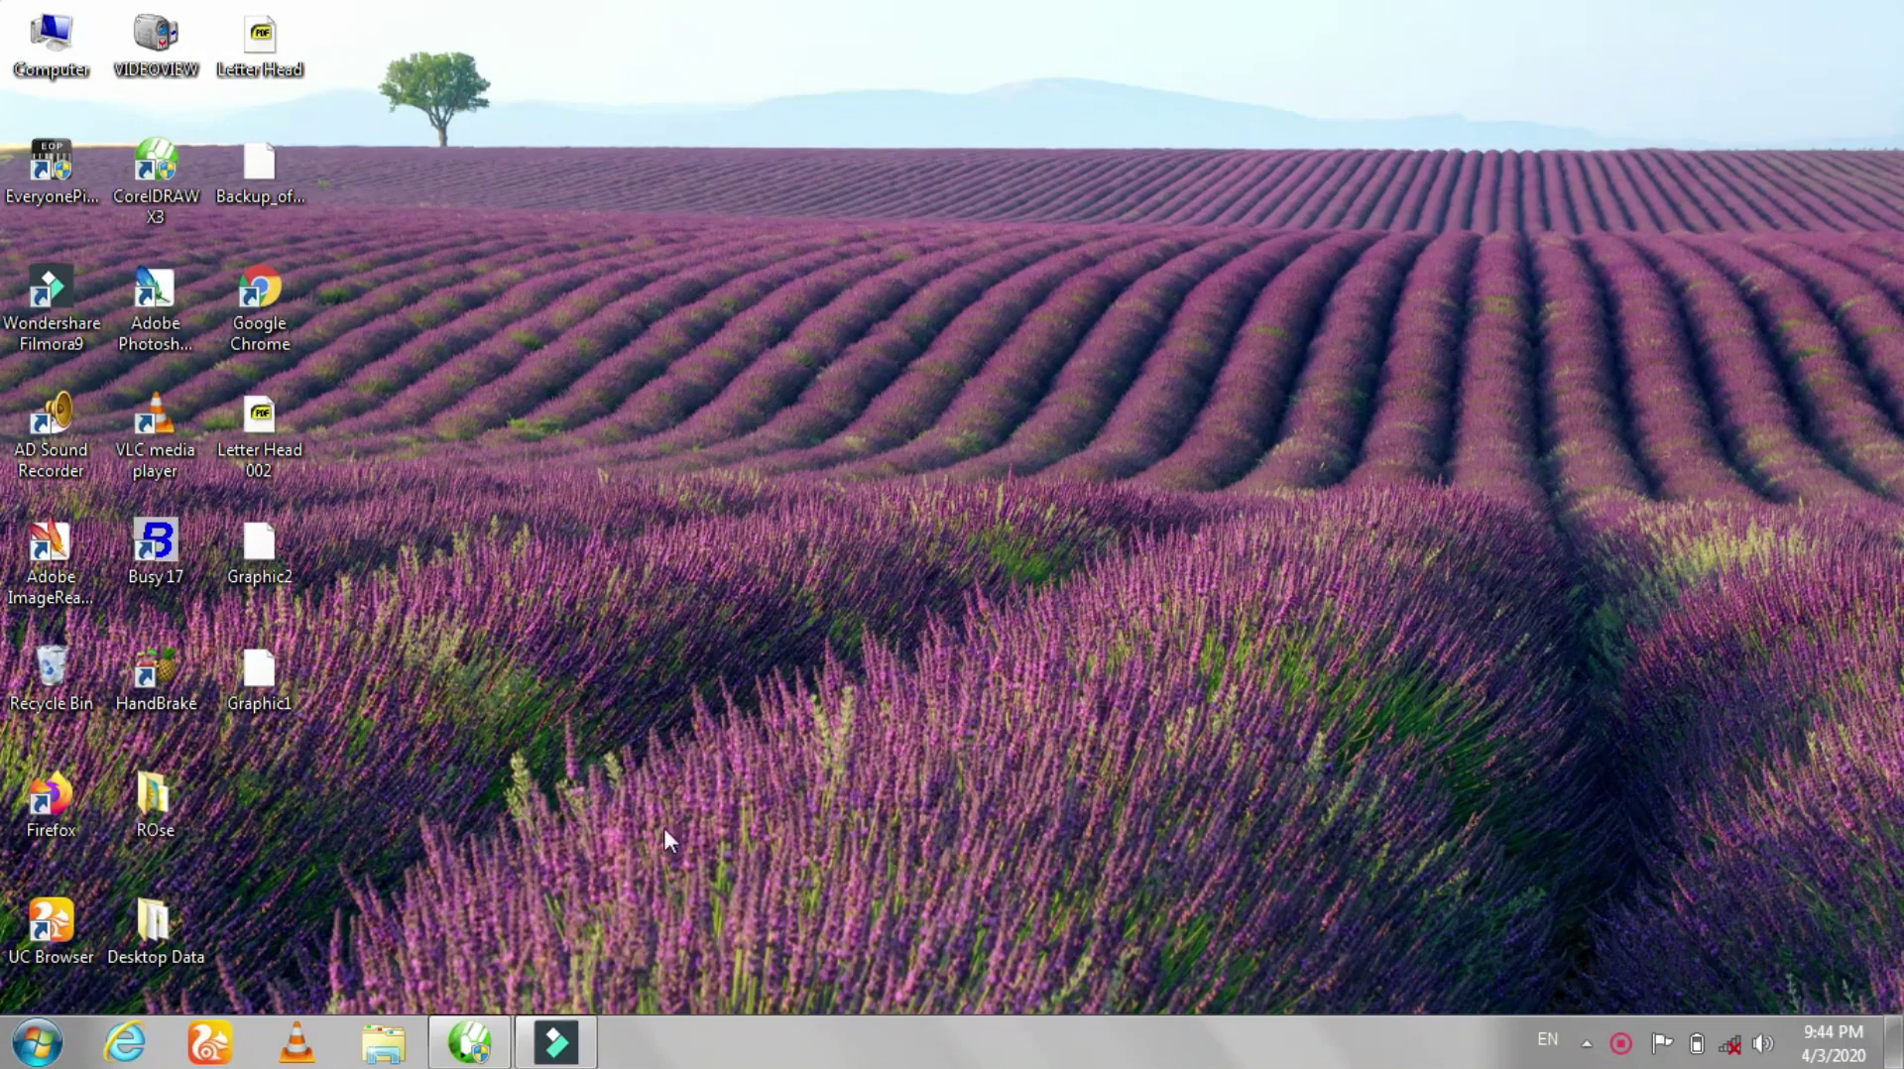
- Switch to CorelDRAW X3 and create a new Letter-size document in landscape orientation
{"action": "left_click", "coordinate": [470, 1041]}
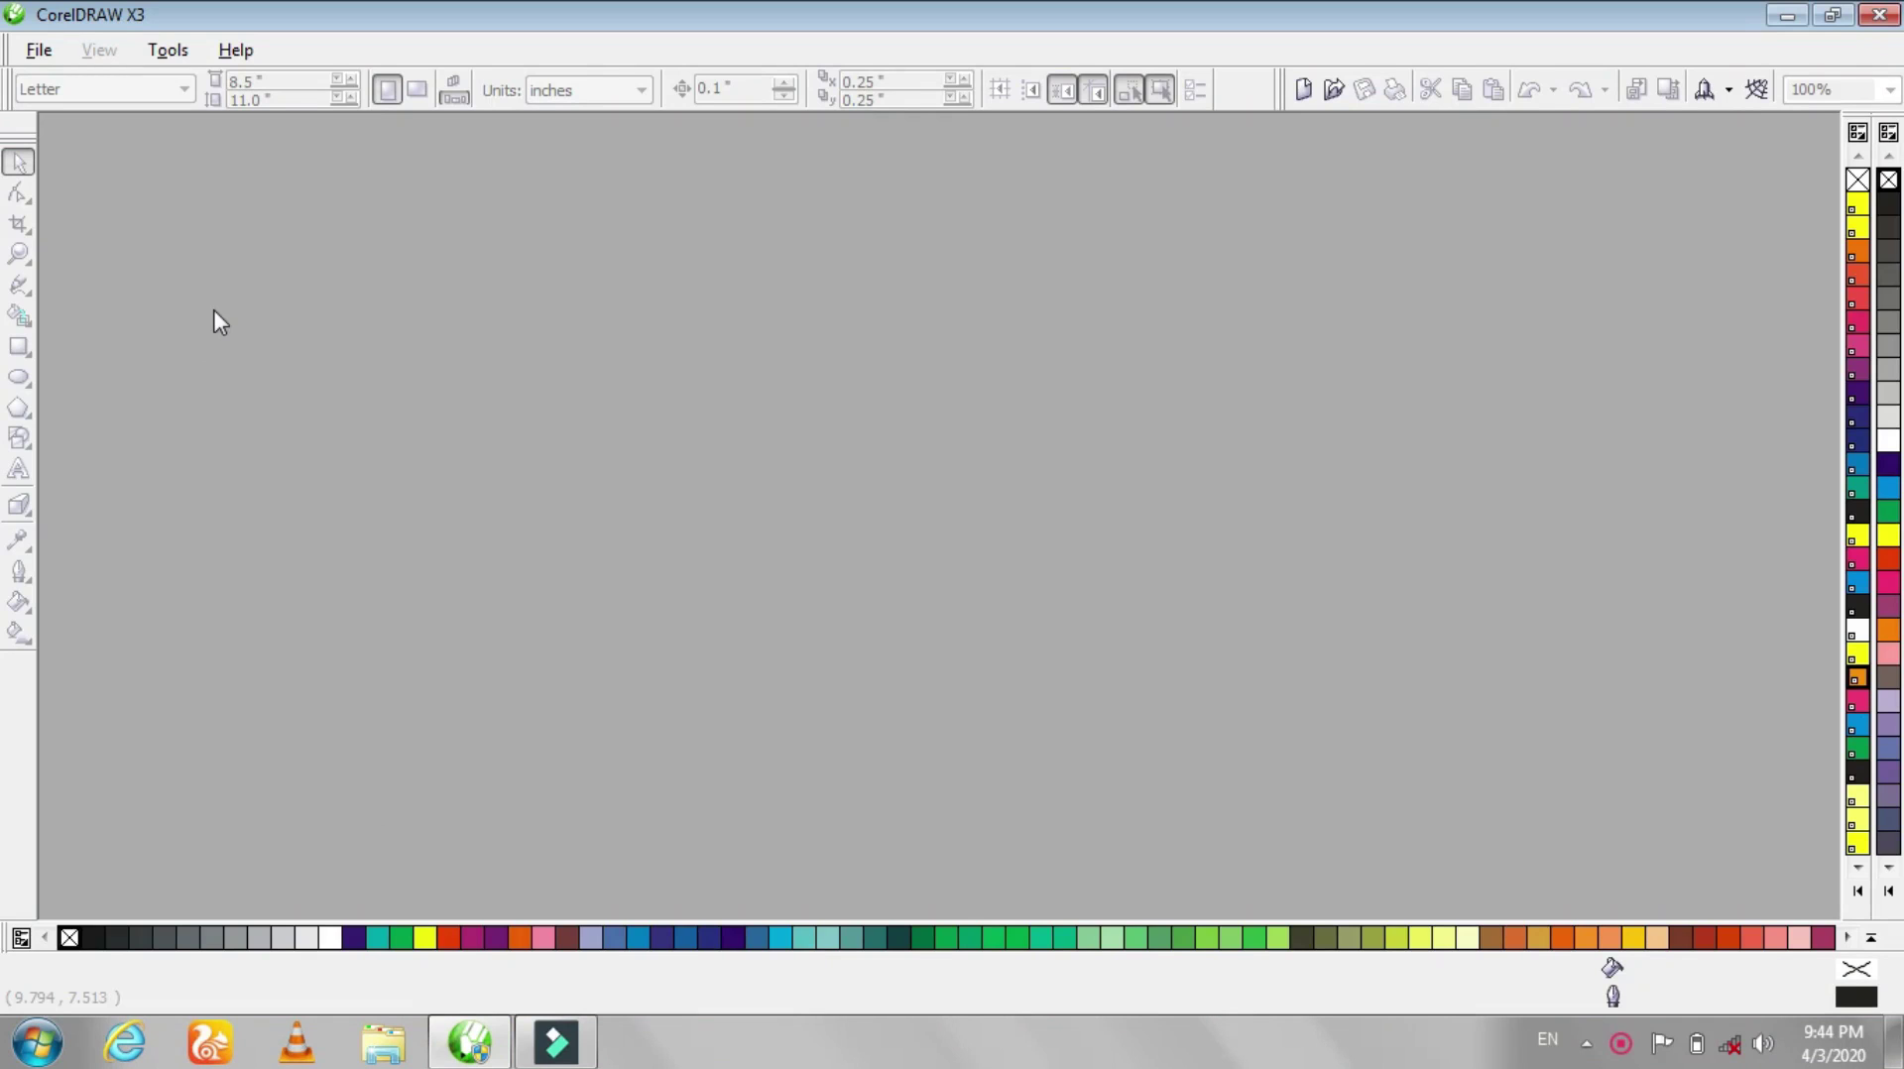
{"action": "left_click", "coordinate": [49, 54]}
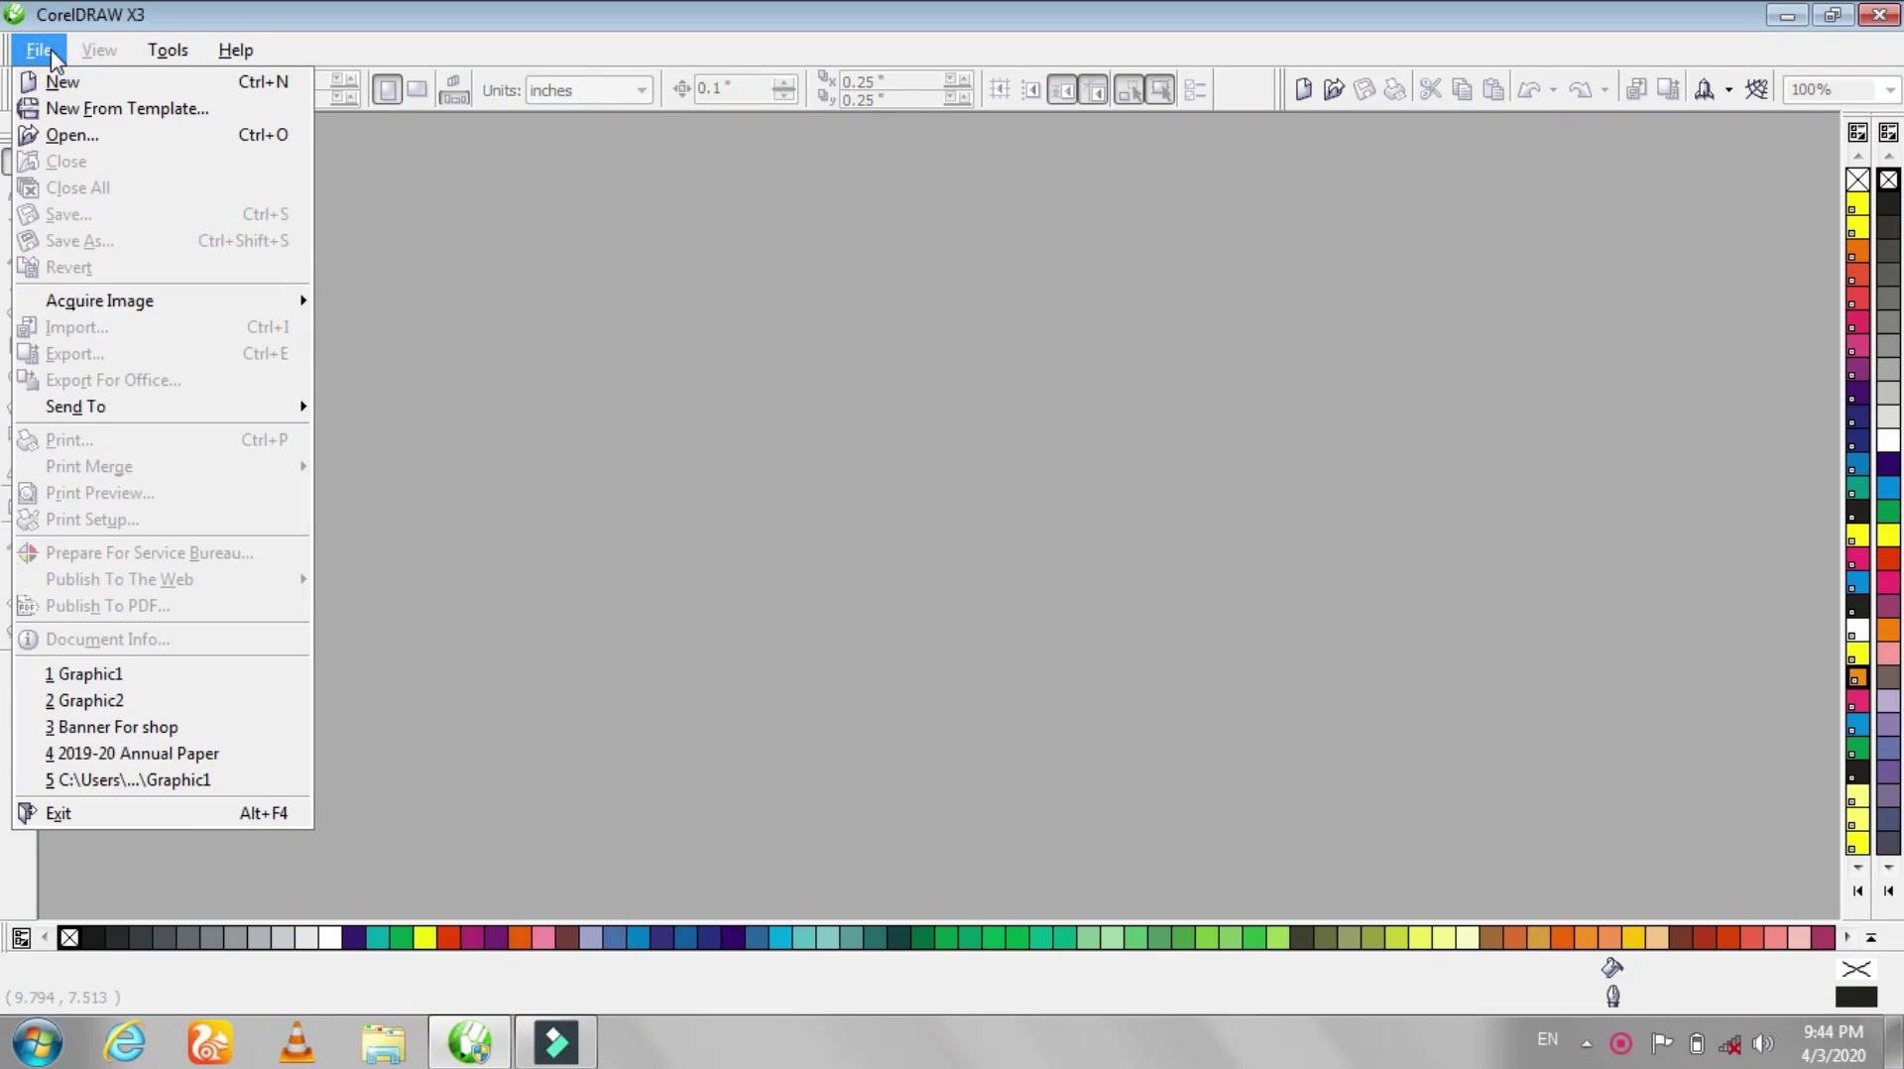
{"action": "left_click", "coordinate": [60, 81]}
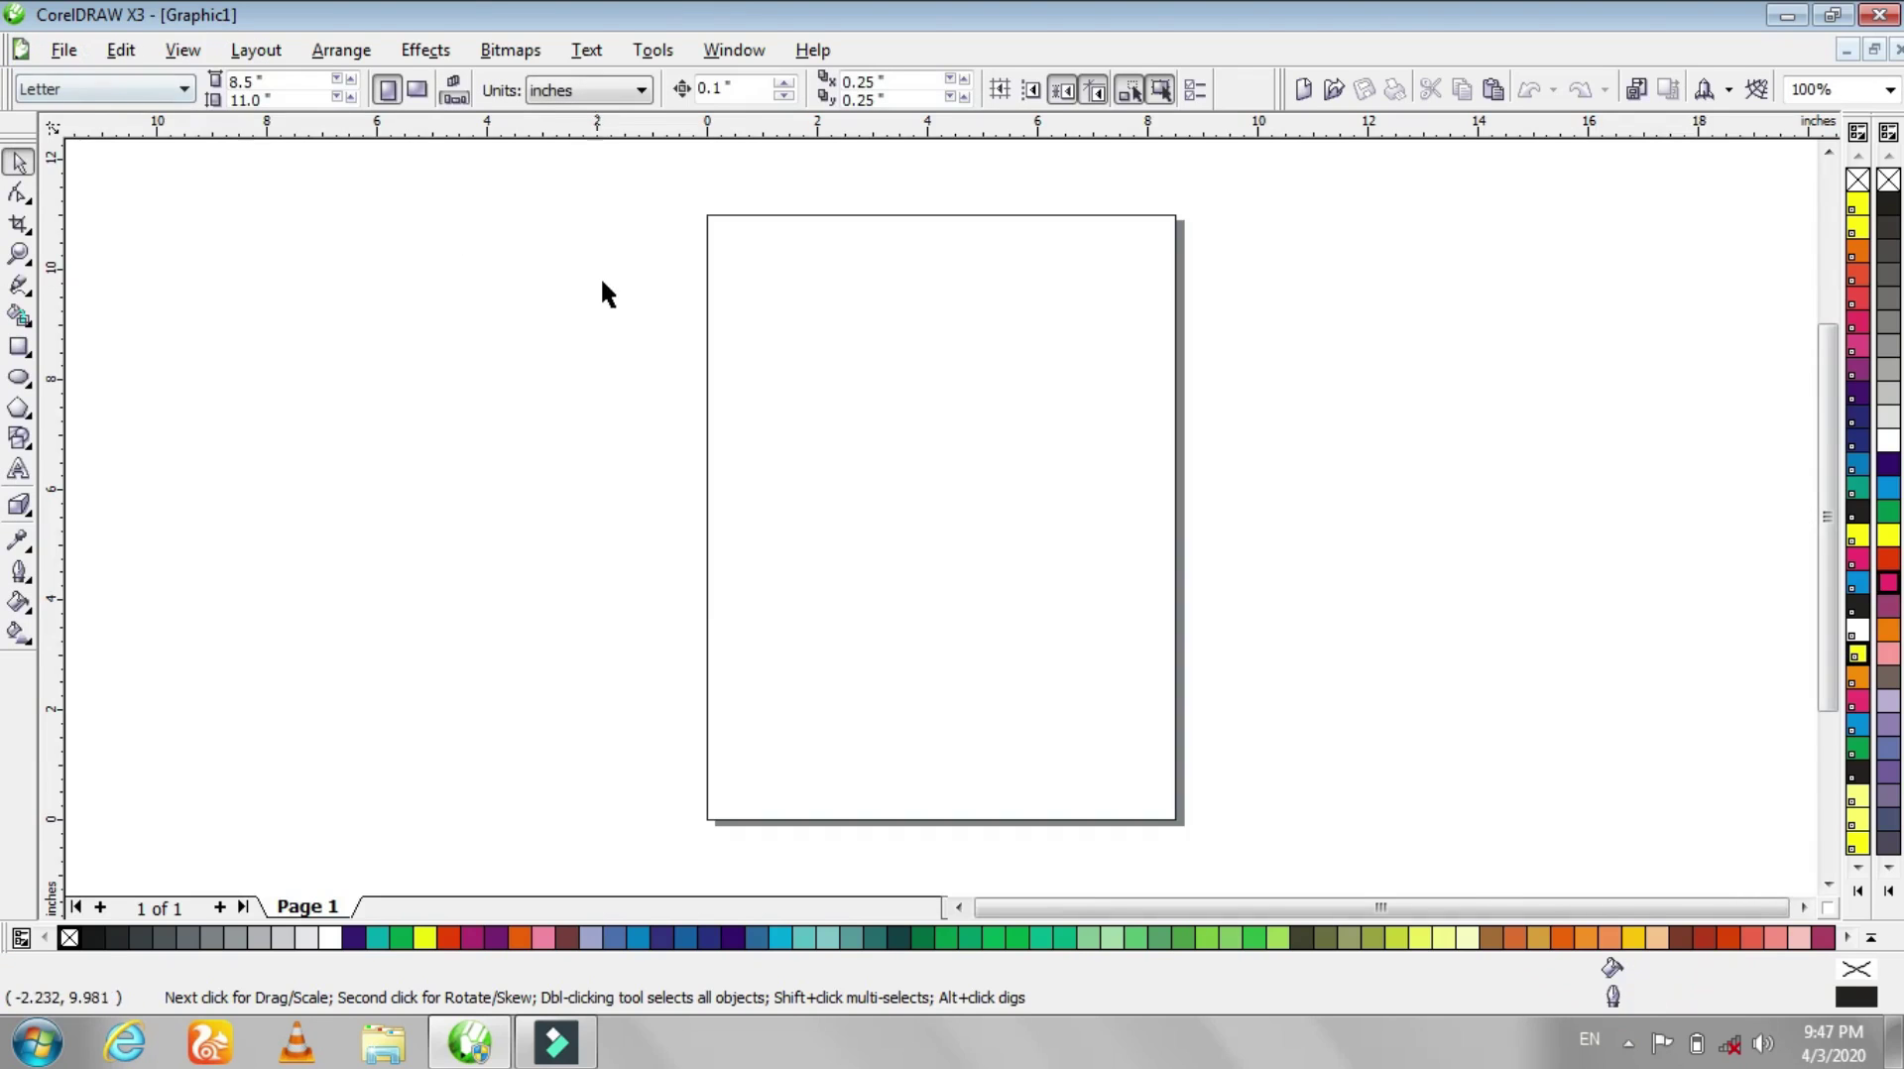
{"action": "left_click", "coordinate": [417, 89]}
{"action": "key", "text": "z"}
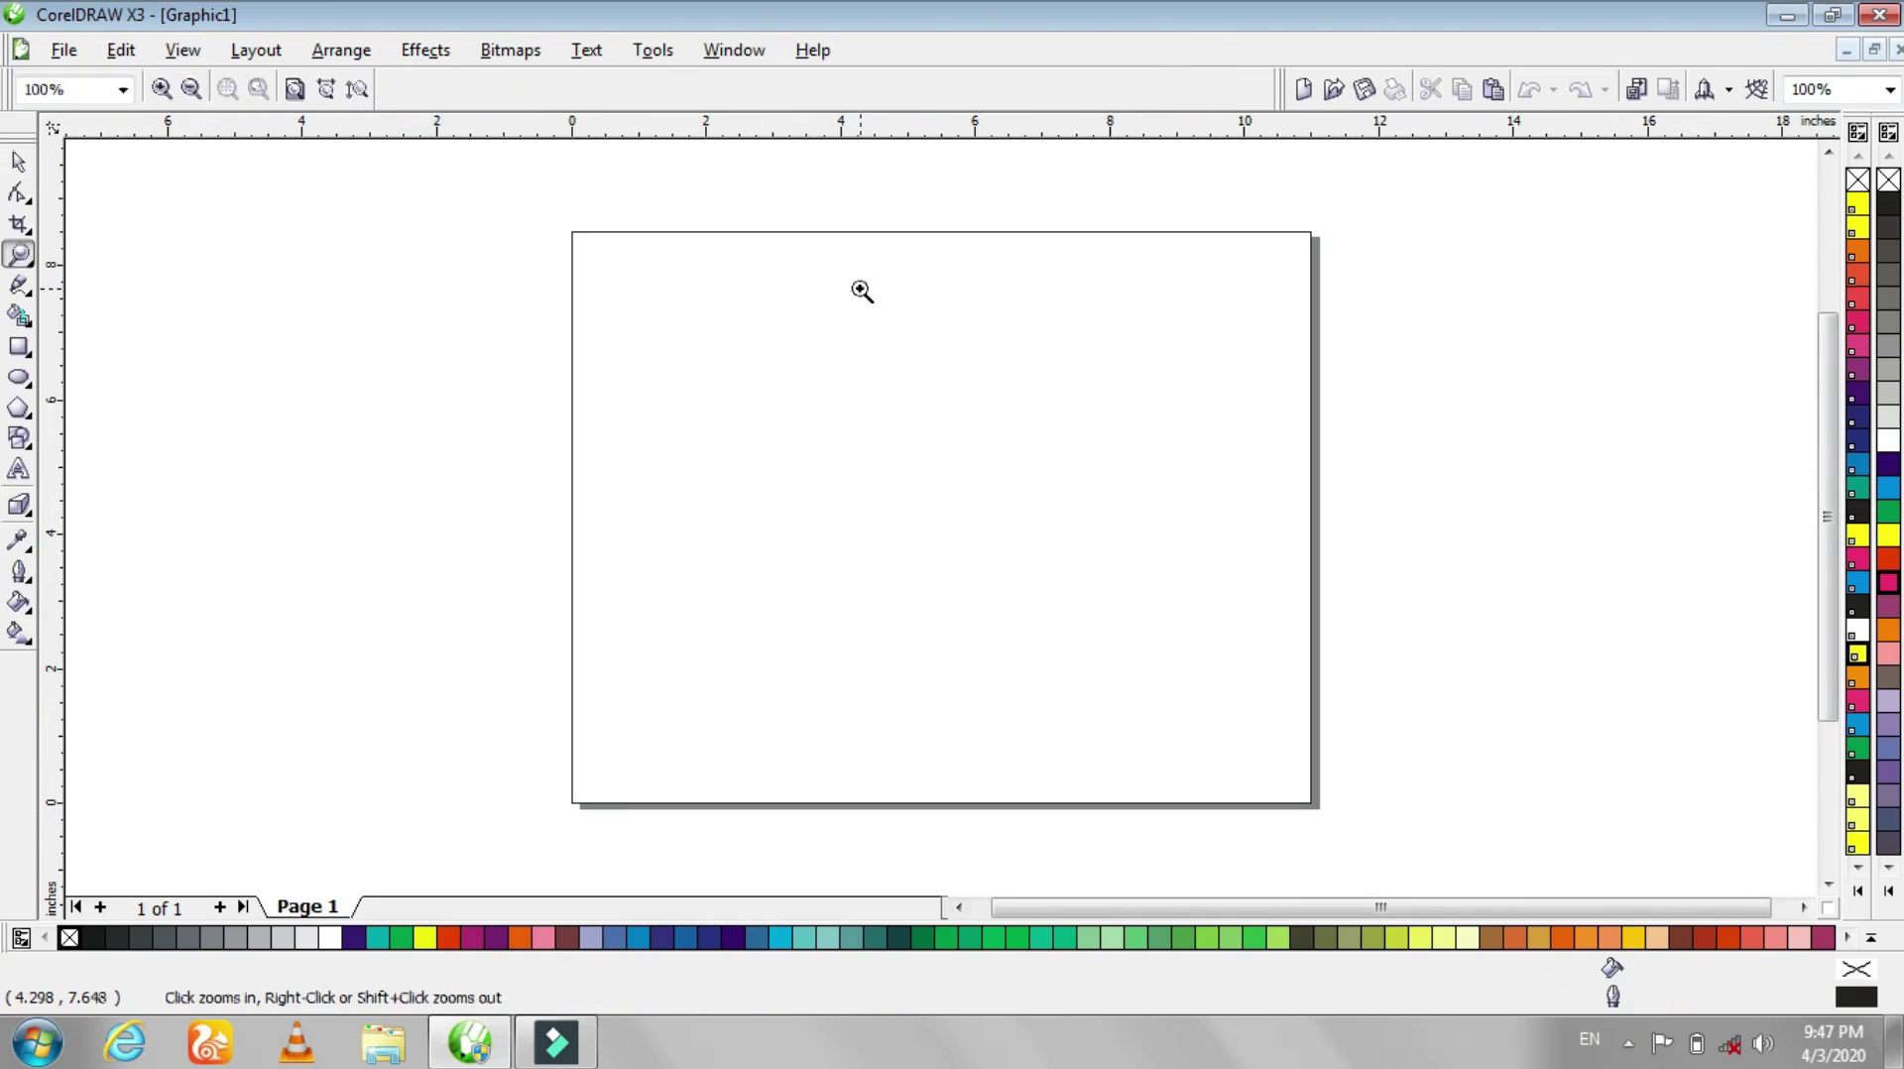
{"action": "left_click_drag", "start_coordinate": [511, 213], "coordinate": [1386, 831]}
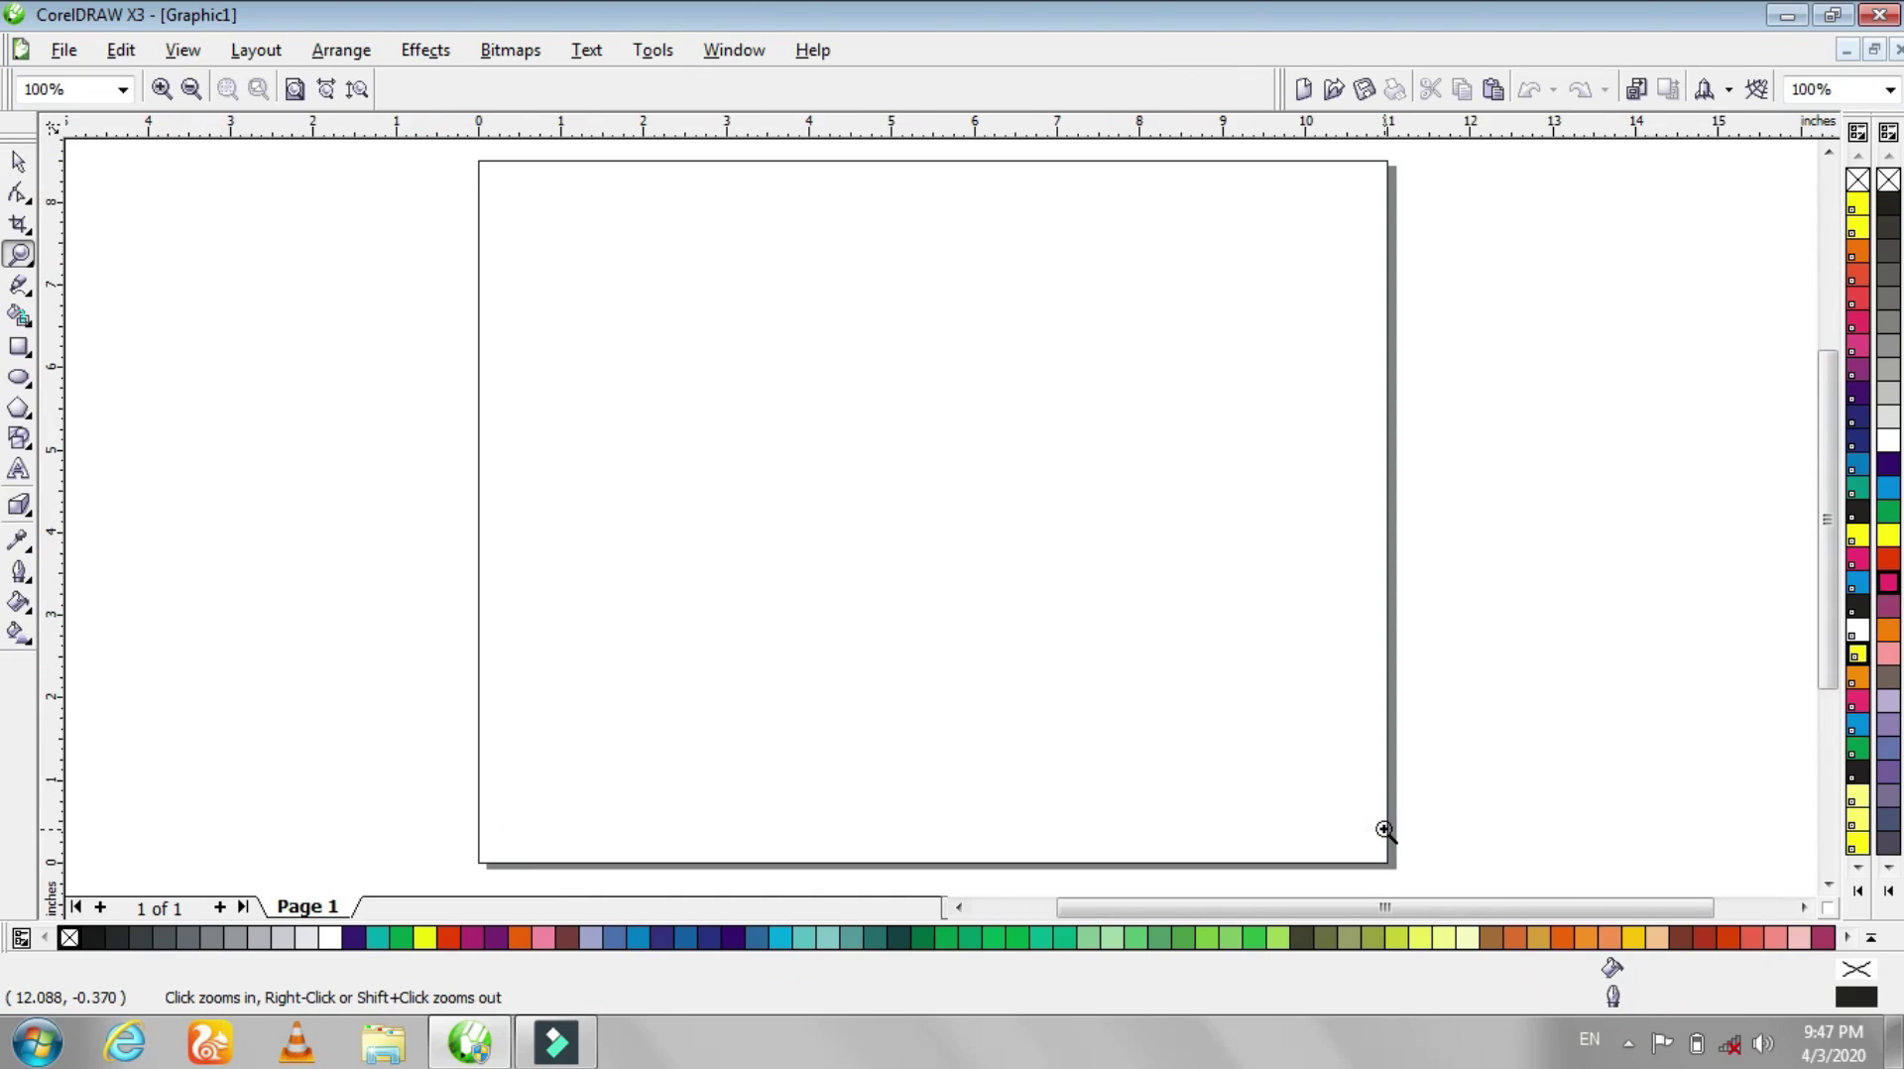
- Add the artistic text "Makeskill Youtube Channel" near the page's left edge at mid-height
{"action": "left_click", "coordinate": [18, 469]}
{"action": "left_click", "coordinate": [545, 473]}
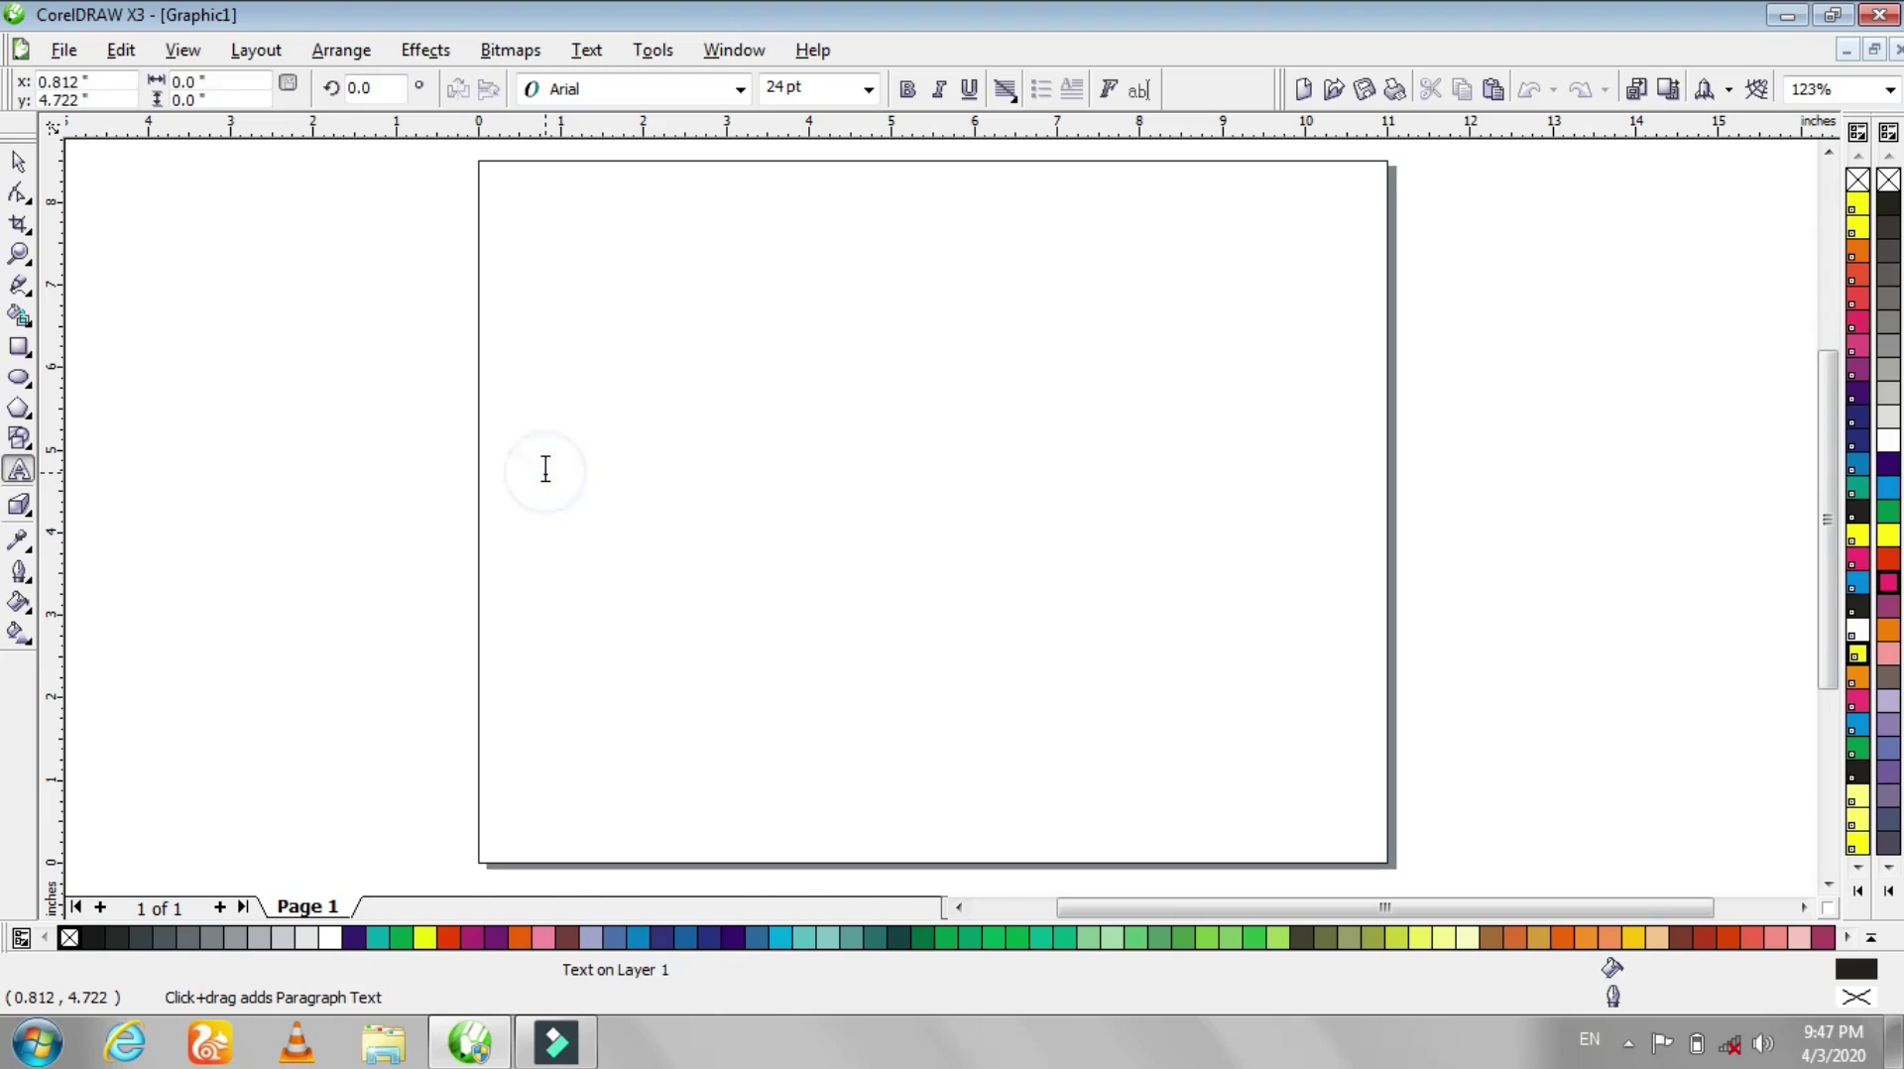
{"action": "type", "text": "Makeskill Youtube Channel"}
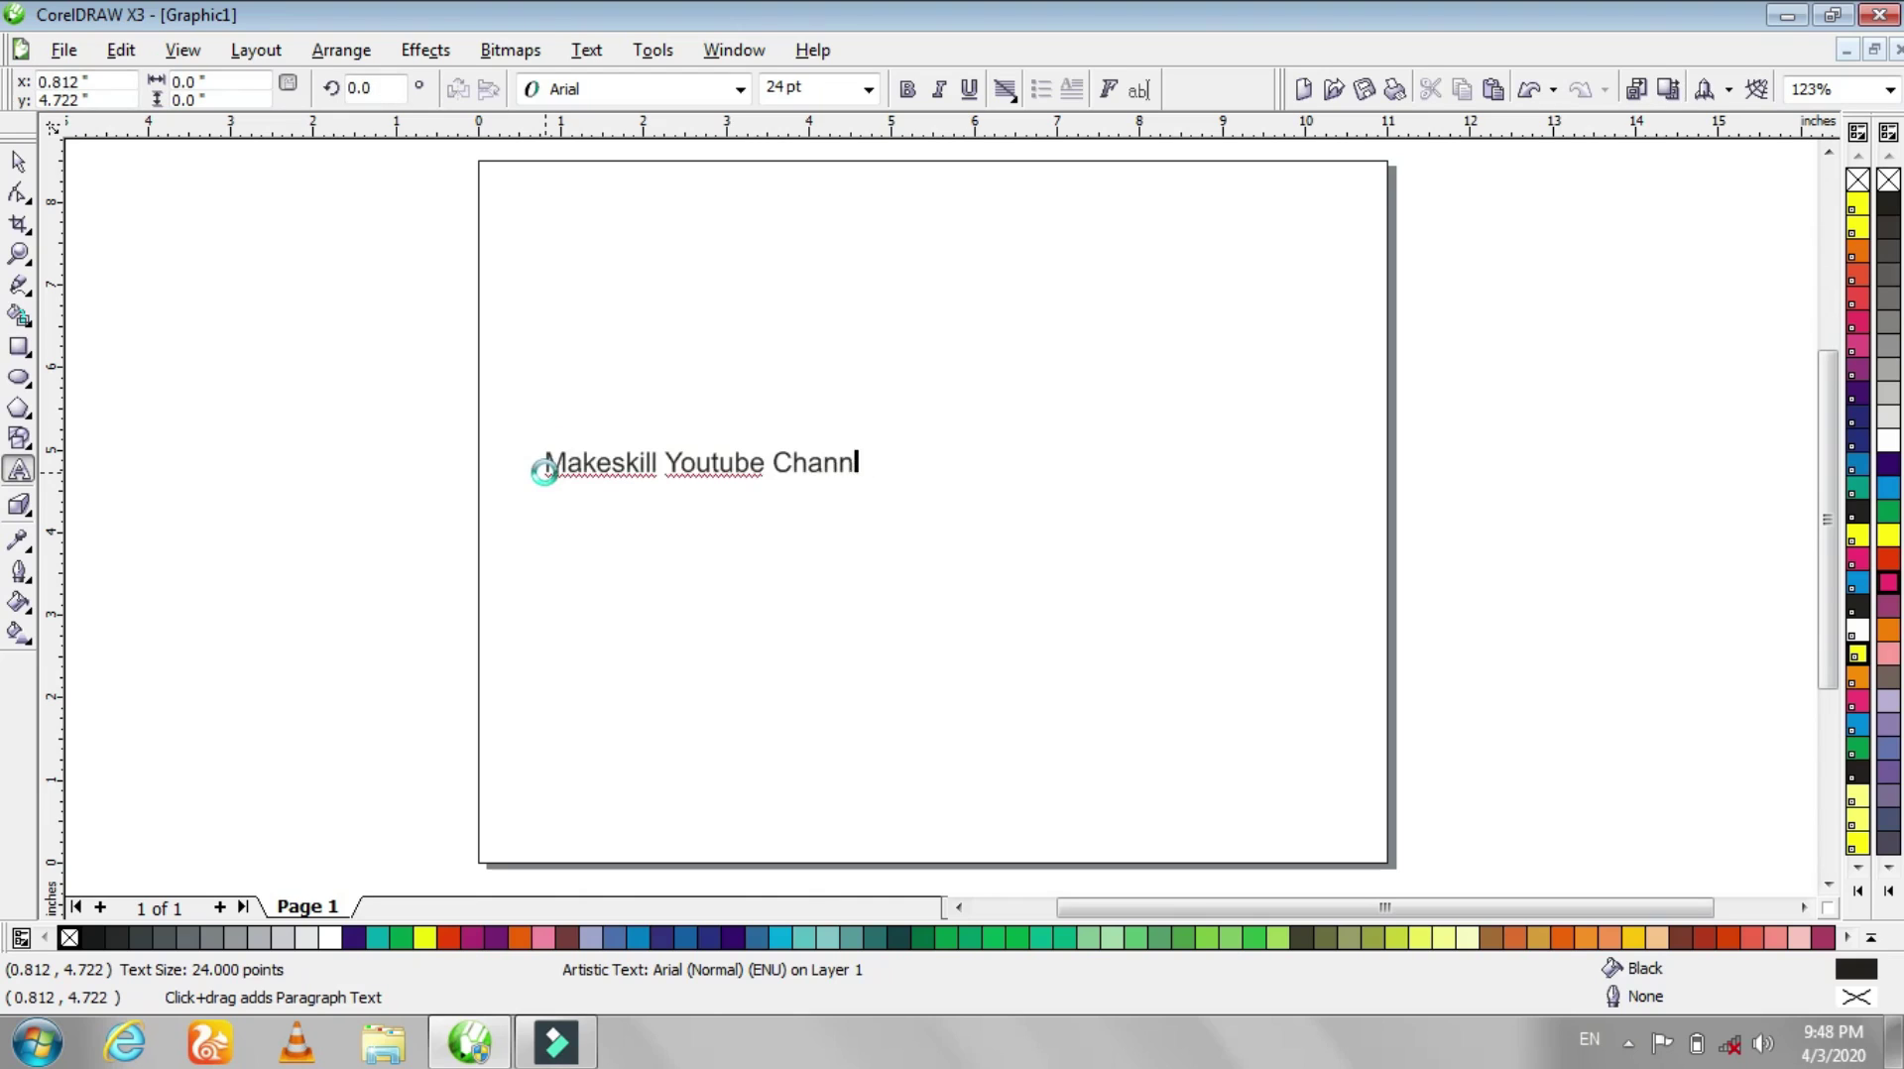
- Enlarge the title text to about 64 pt and move it into the page's upper half
{"action": "left_click", "coordinate": [19, 160]}
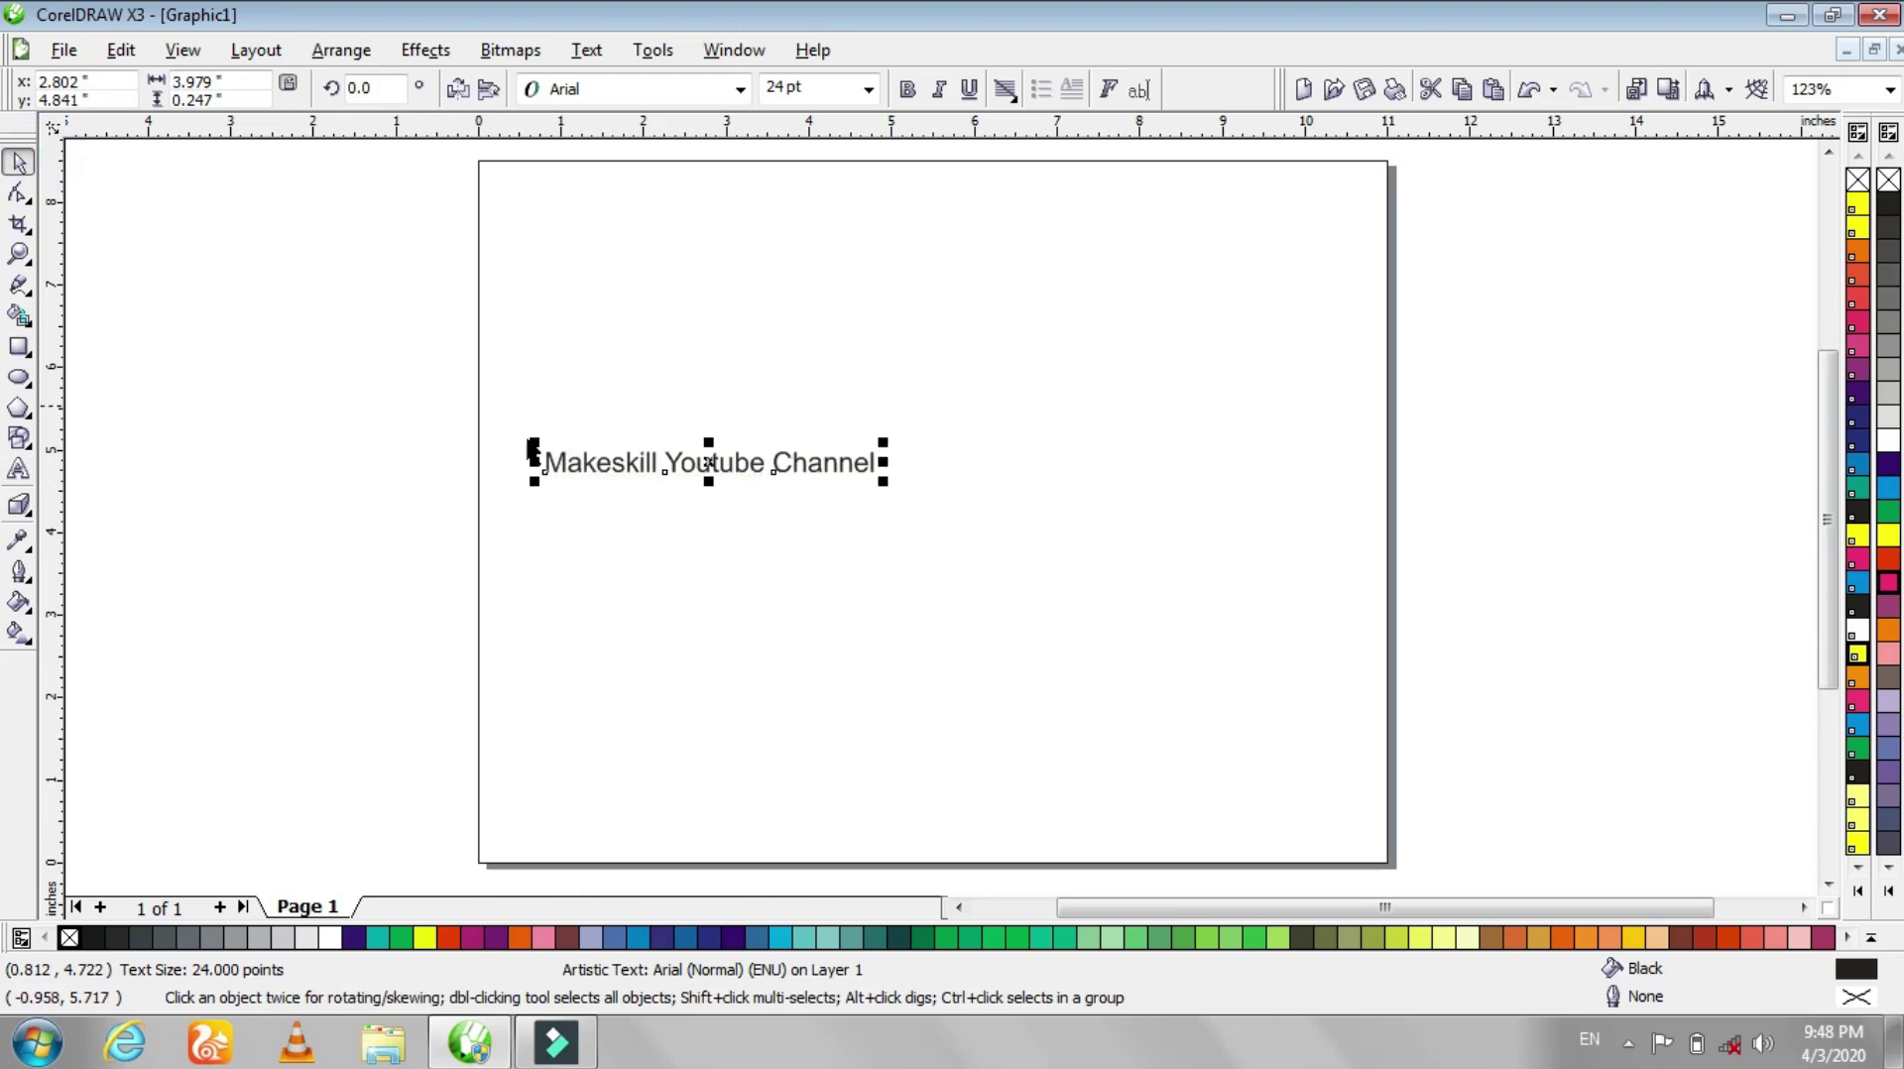
{"action": "left_click_drag", "start_coordinate": [887, 481], "coordinate": [1440, 715]}
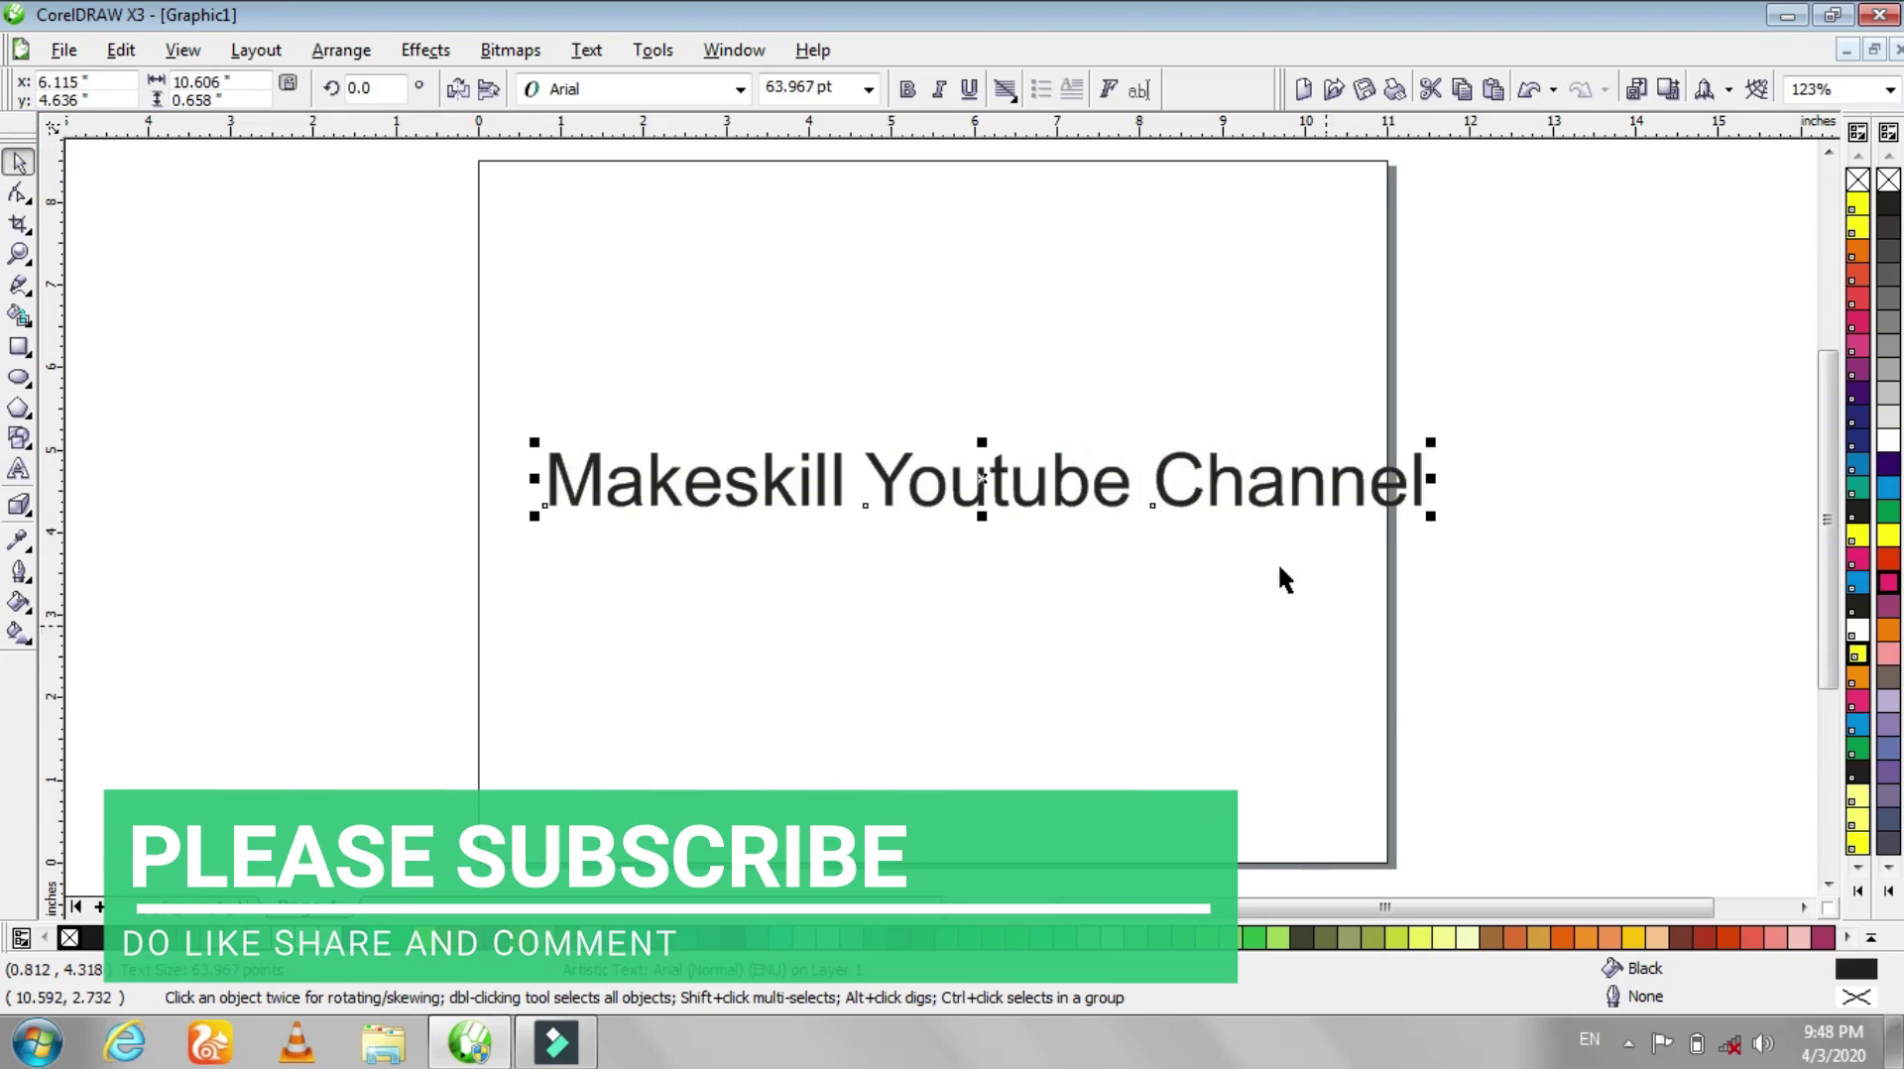
{"action": "left_click_drag", "start_coordinate": [1097, 480], "coordinate": [1040, 330]}
- Change the title text's font to DextorD
{"action": "left_click", "coordinate": [740, 90]}
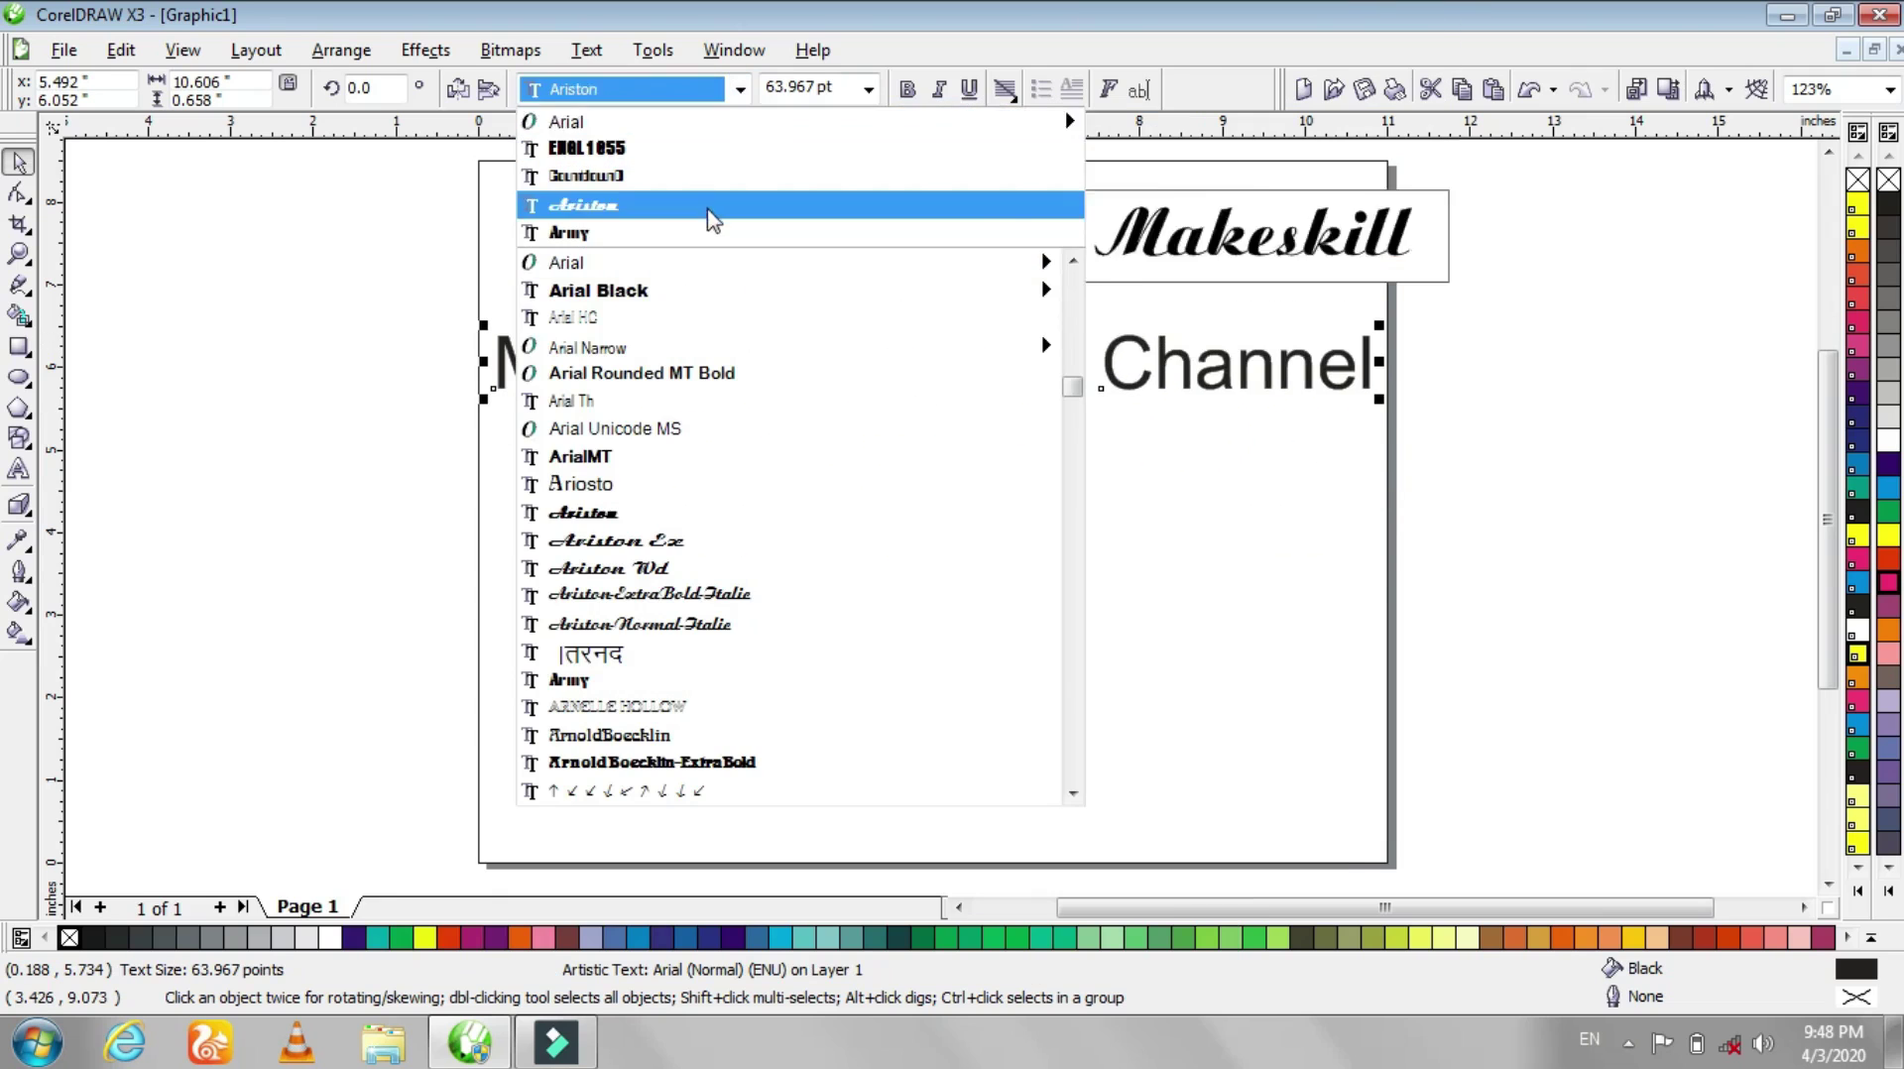
{"action": "left_click", "coordinate": [596, 229]}
{"action": "left_click", "coordinate": [740, 89]}
{"action": "scroll", "coordinate": [898, 592], "scroll_direction": "down", "scroll_amount": 5}
{"action": "left_click", "coordinate": [898, 592]}
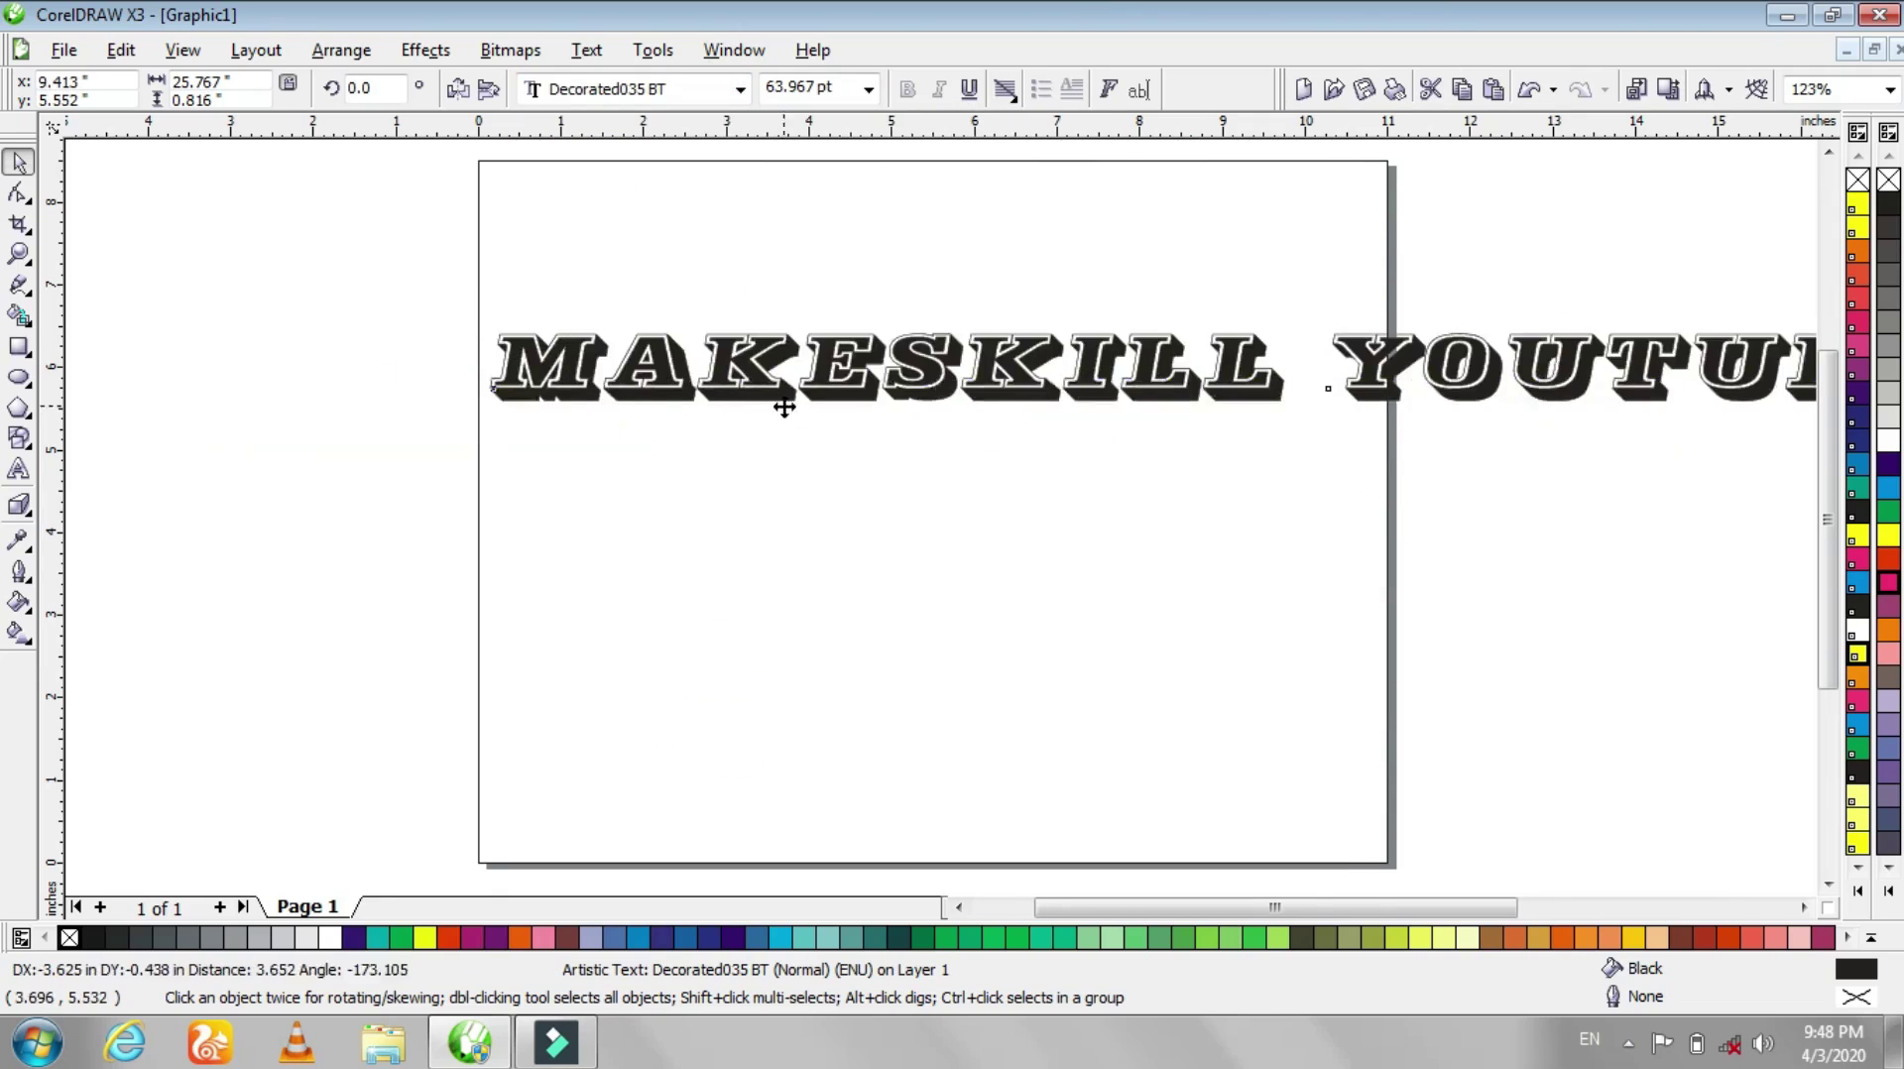
{"action": "scroll", "coordinate": [795, 658], "scroll_direction": "down", "scroll_amount": 2}
- Reposition the title across the page's upper half and fill it with Purple
{"action": "left_click_drag", "start_coordinate": [721, 407], "coordinate": [891, 397]}
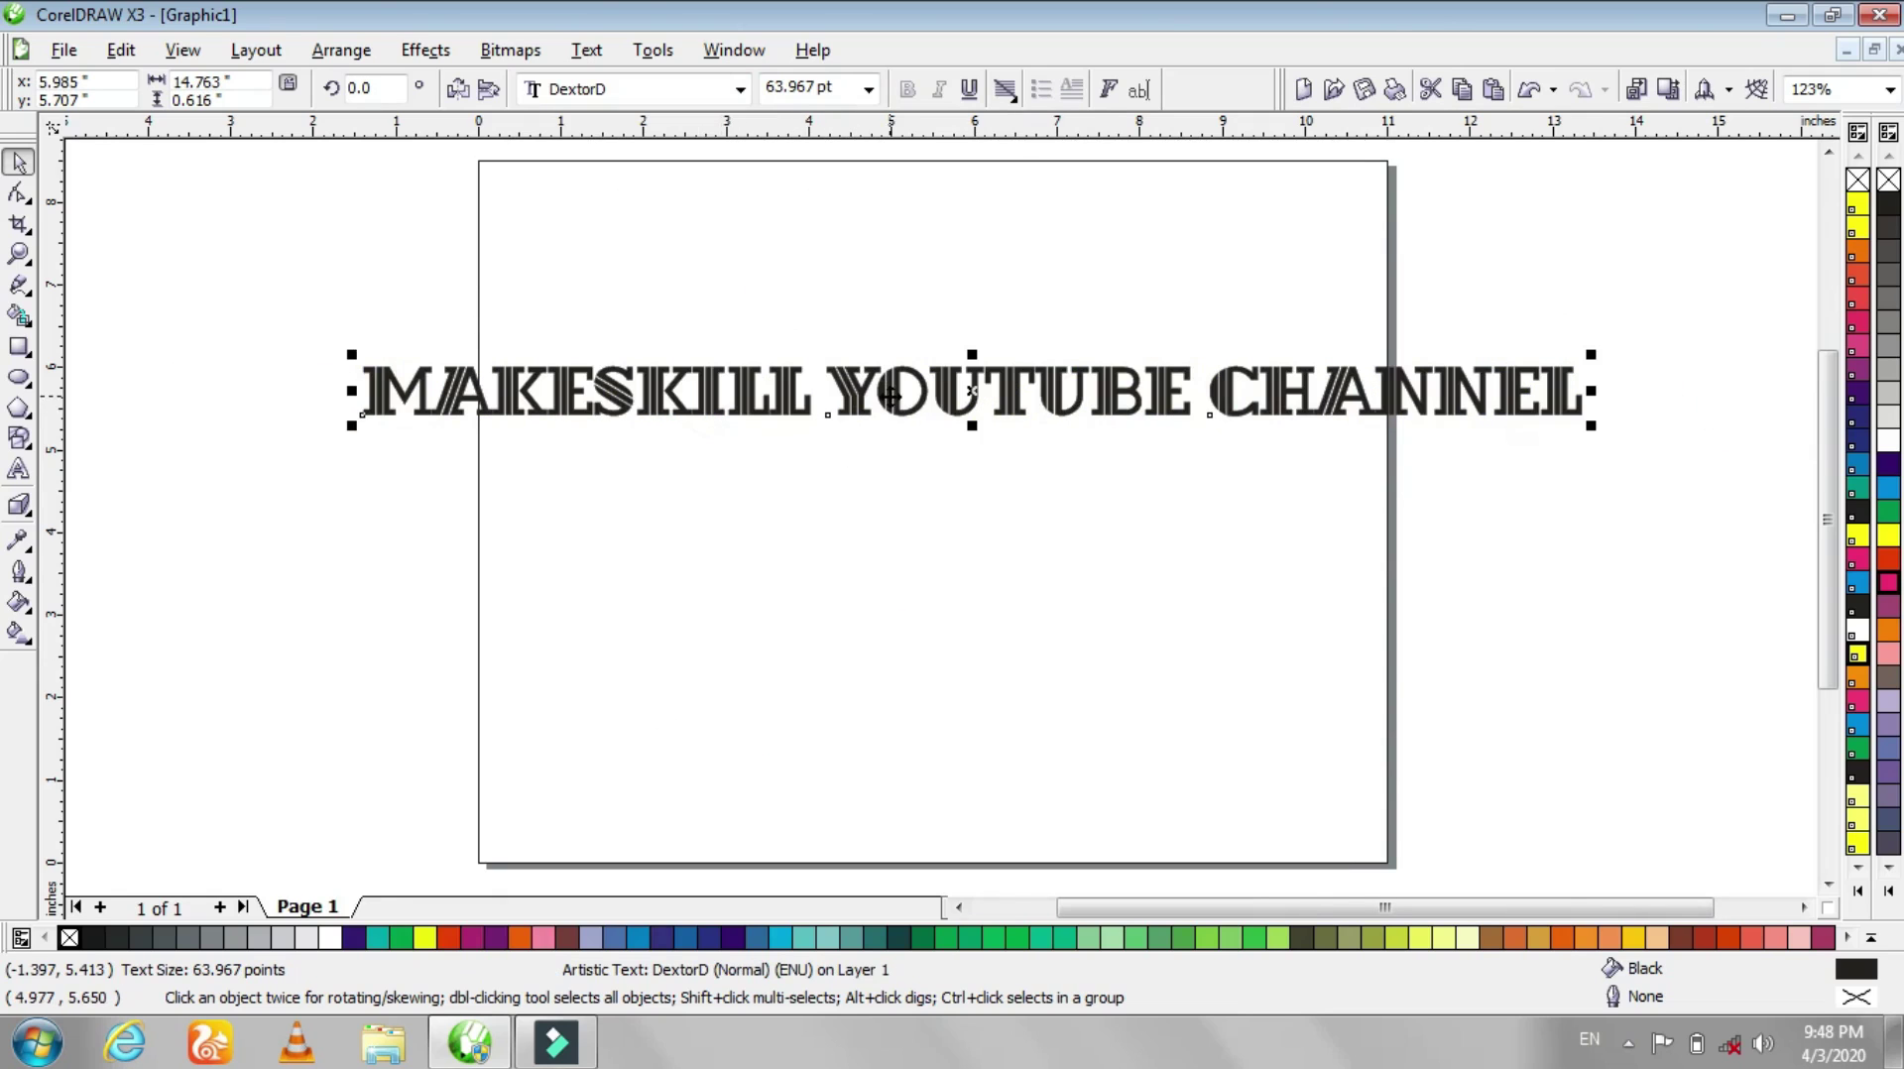
{"action": "left_click", "coordinate": [1854, 631]}
{"action": "left_click", "coordinate": [1887, 609]}
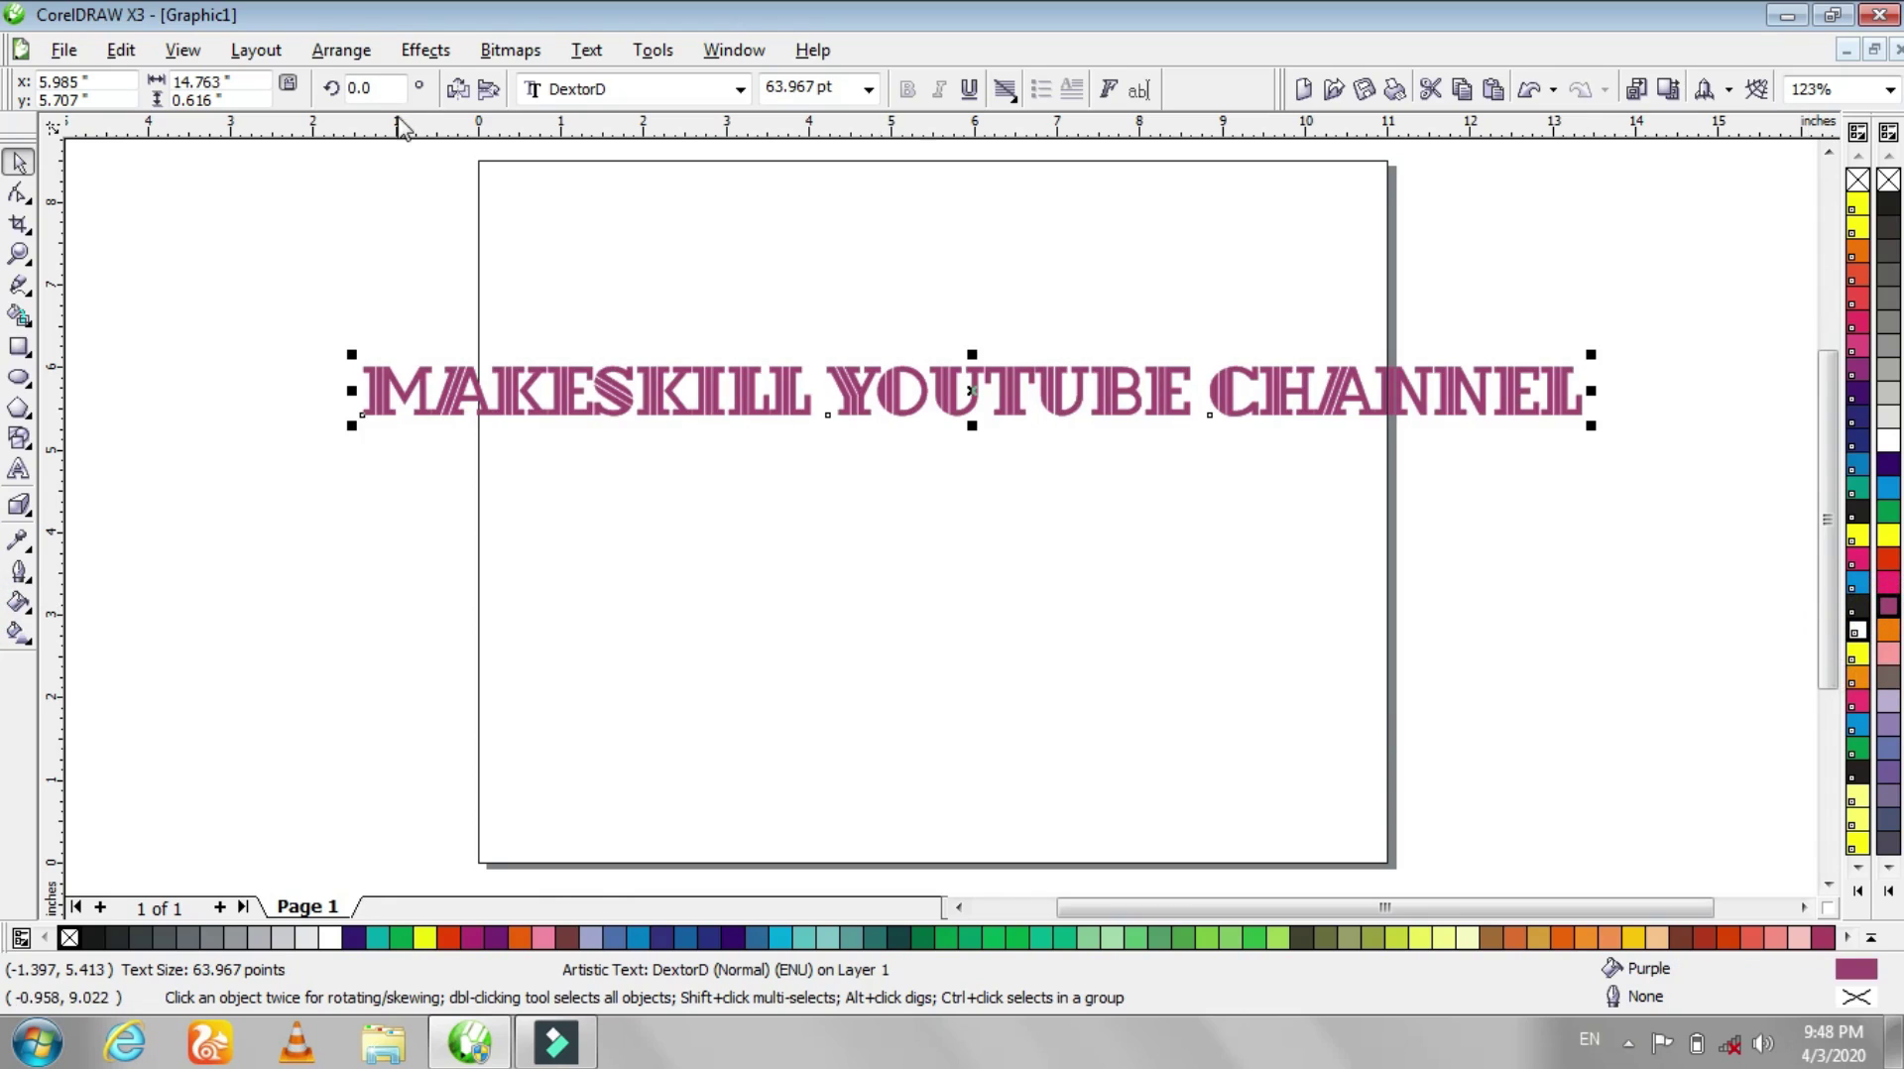
- Set a solid light blue page background with CMYK values 31, 3, 7, 0
{"action": "left_click", "coordinate": [258, 51]}
{"action": "left_click", "coordinate": [297, 260]}
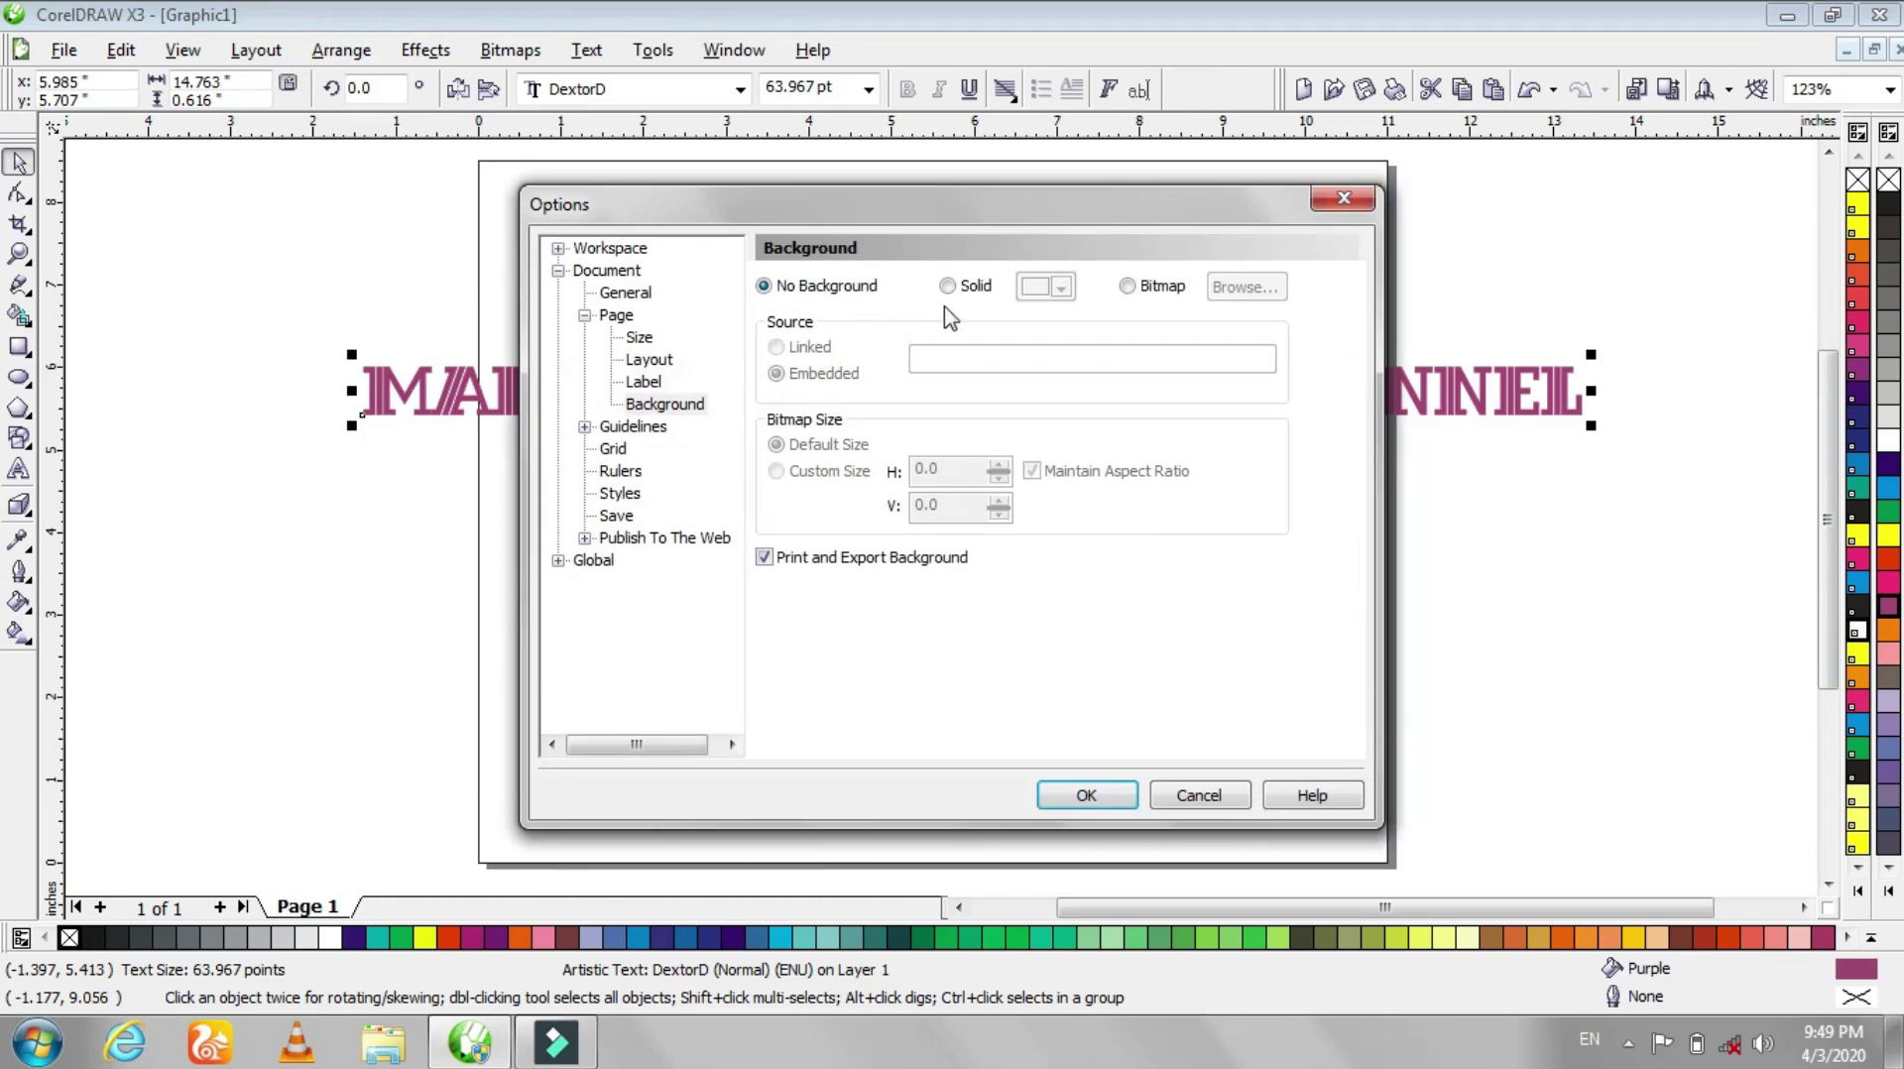
{"action": "left_click", "coordinate": [948, 286]}
{"action": "left_click", "coordinate": [1060, 287]}
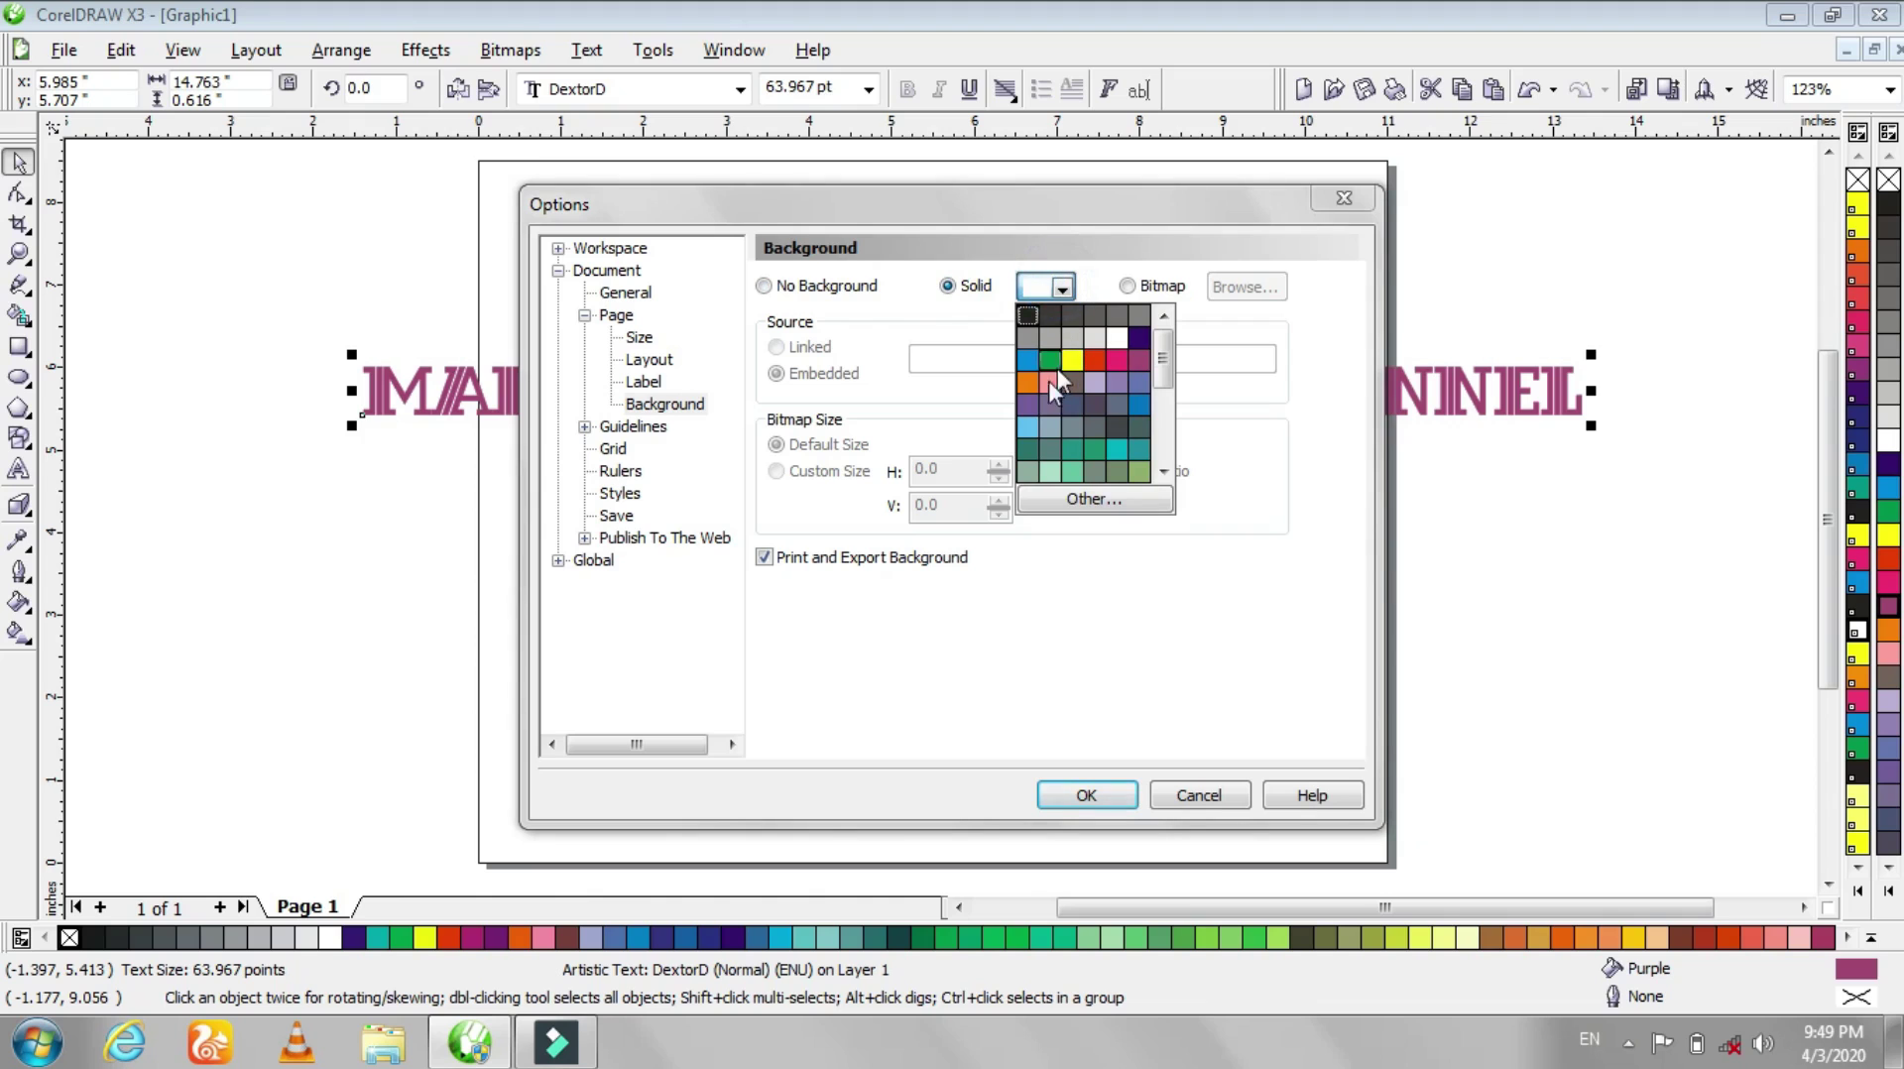
{"action": "left_click", "coordinate": [1027, 426]}
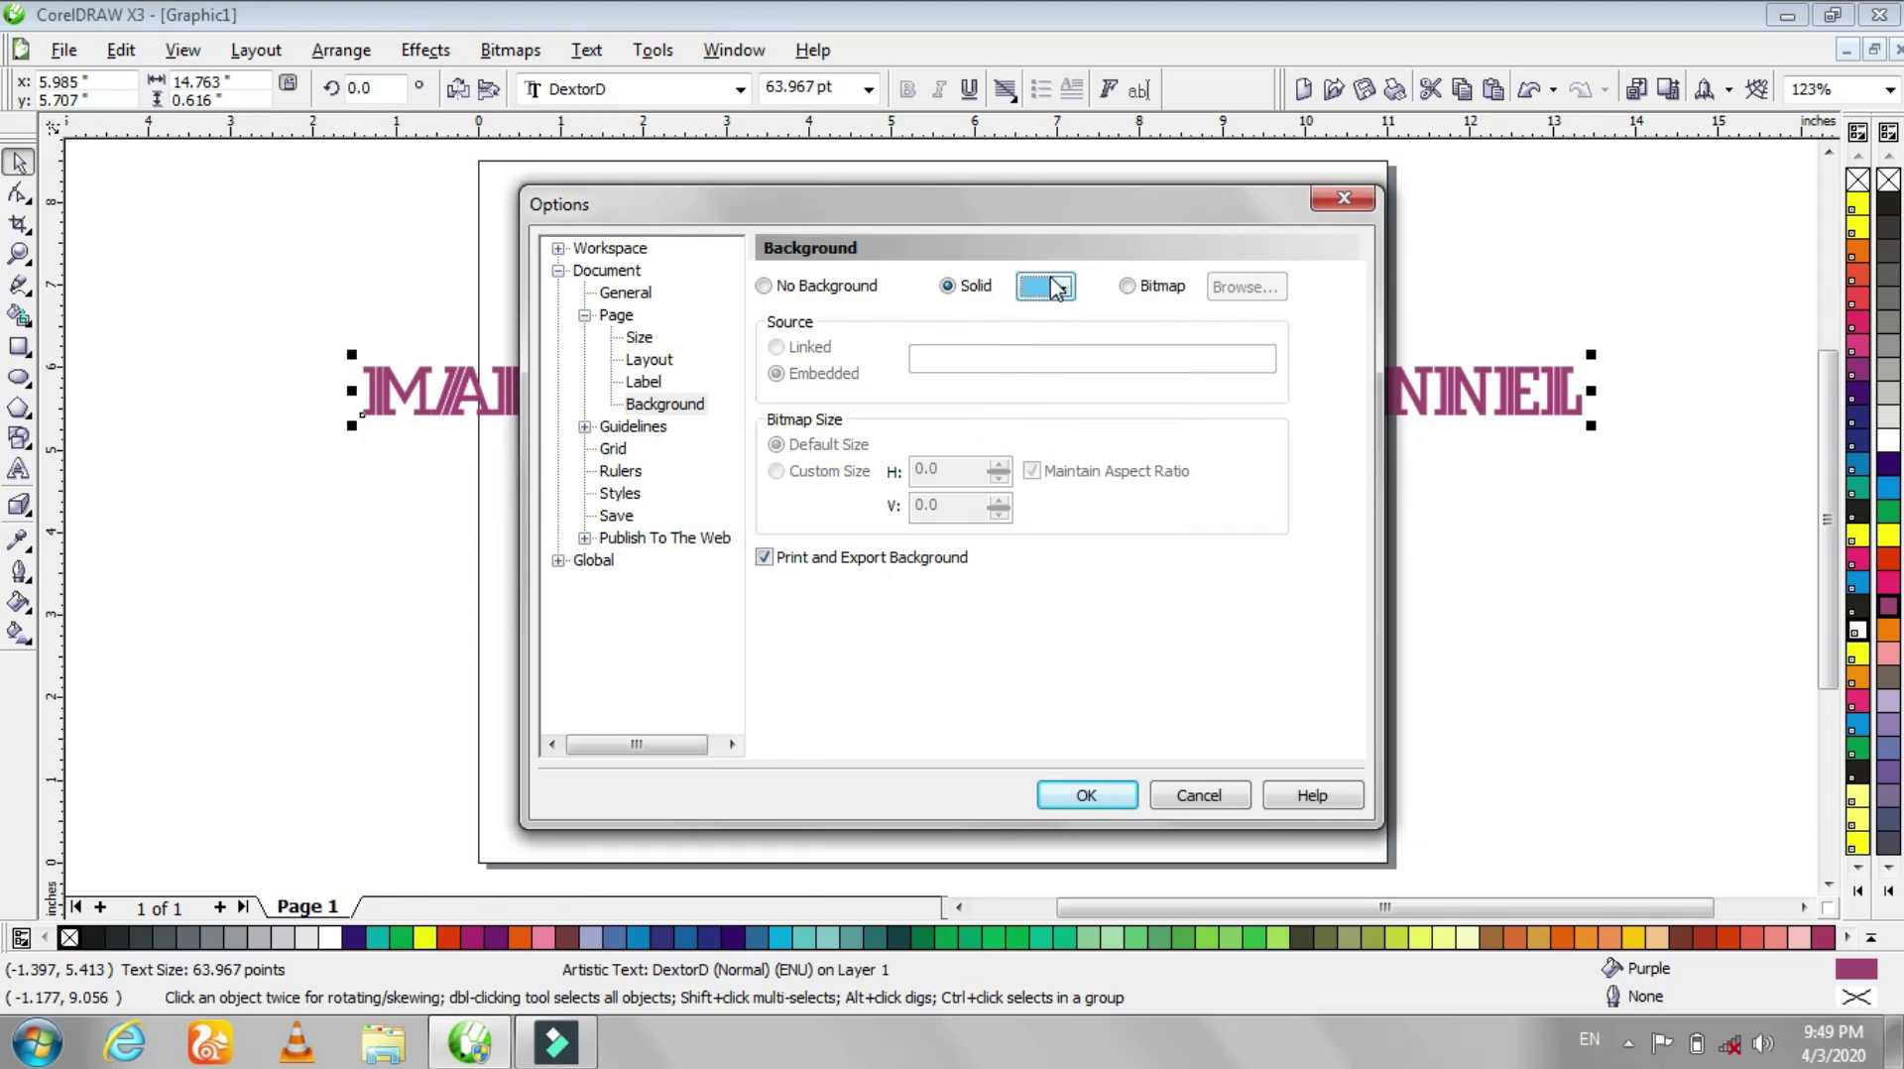
{"action": "left_click", "coordinate": [1060, 288]}
{"action": "left_click", "coordinate": [1094, 499]}
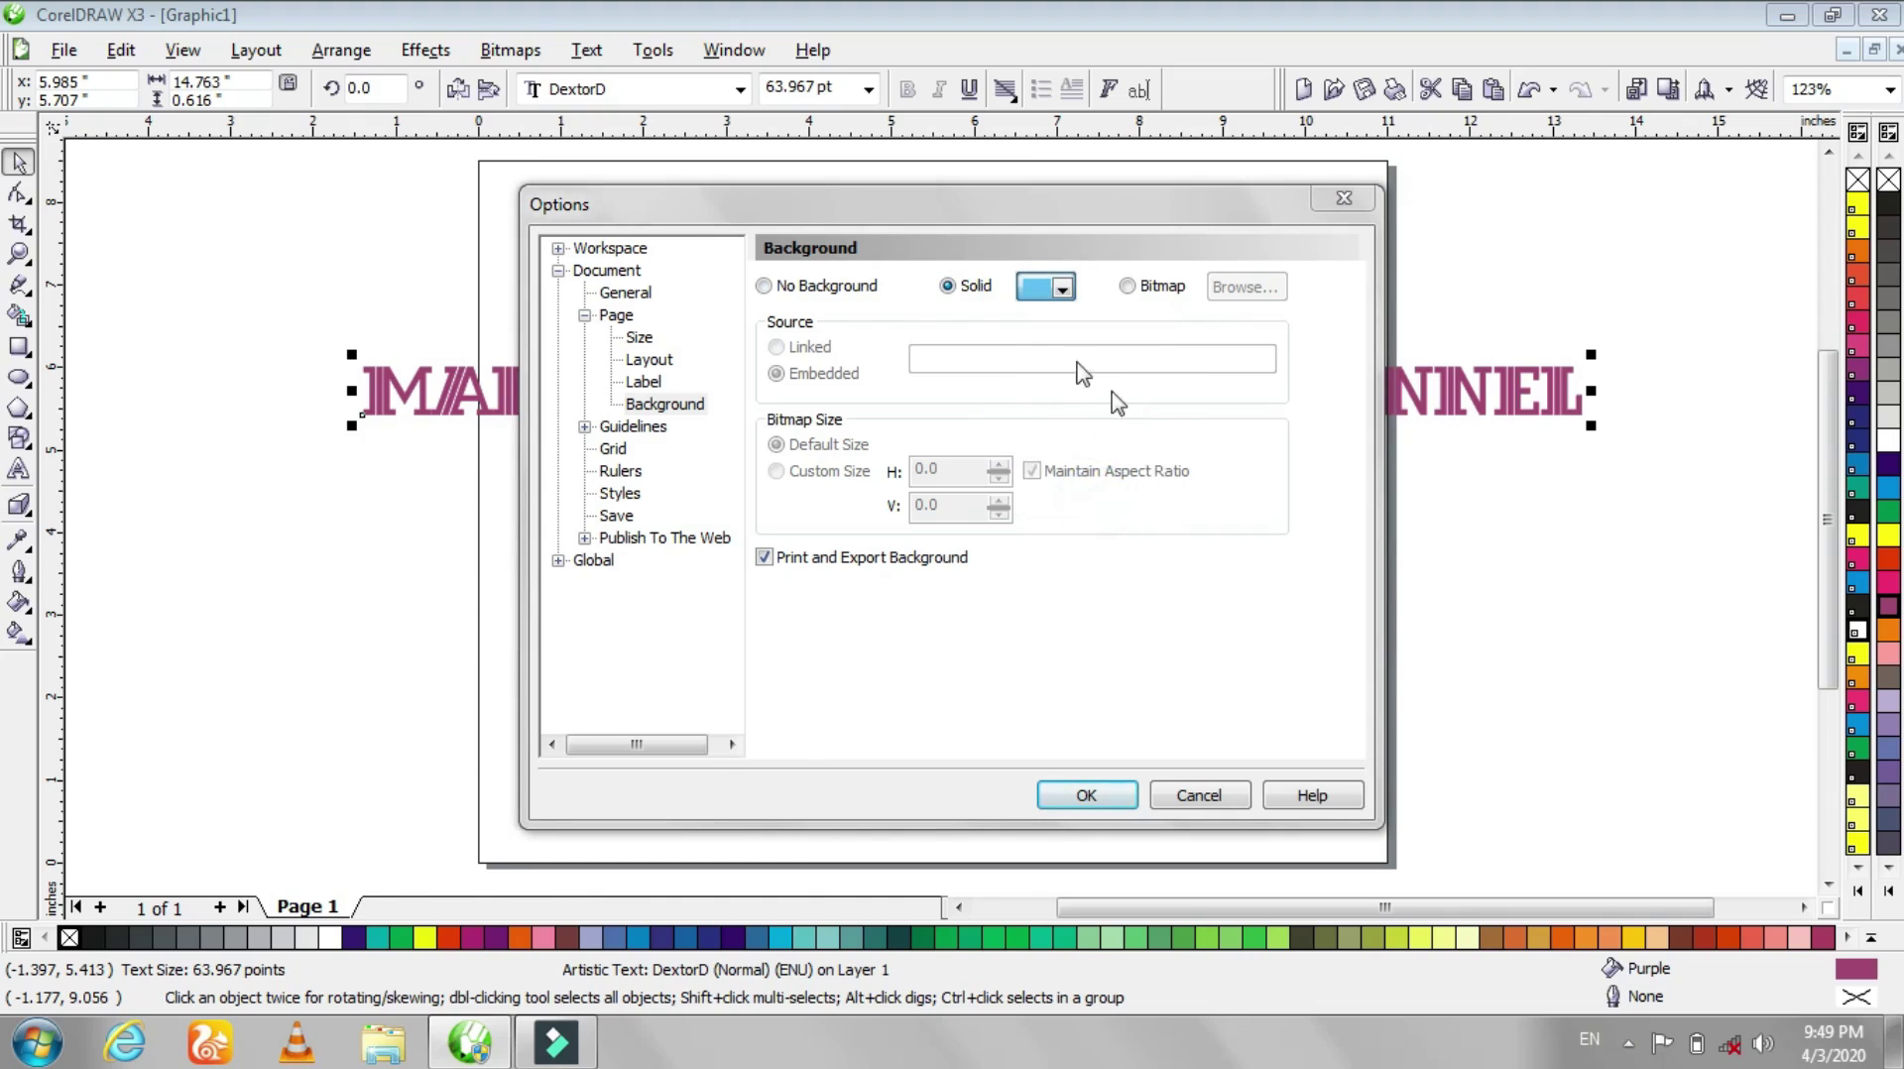
{"action": "mouse_move", "coordinate": [1092, 518]}
{"action": "left_mouse_down"}
{"action": "mouse_move", "coordinate": [1033, 537]}
{"action": "mouse_move", "coordinate": [959, 520]}
{"action": "mouse_move", "coordinate": [1025, 528]}
{"action": "left_mouse_up"}
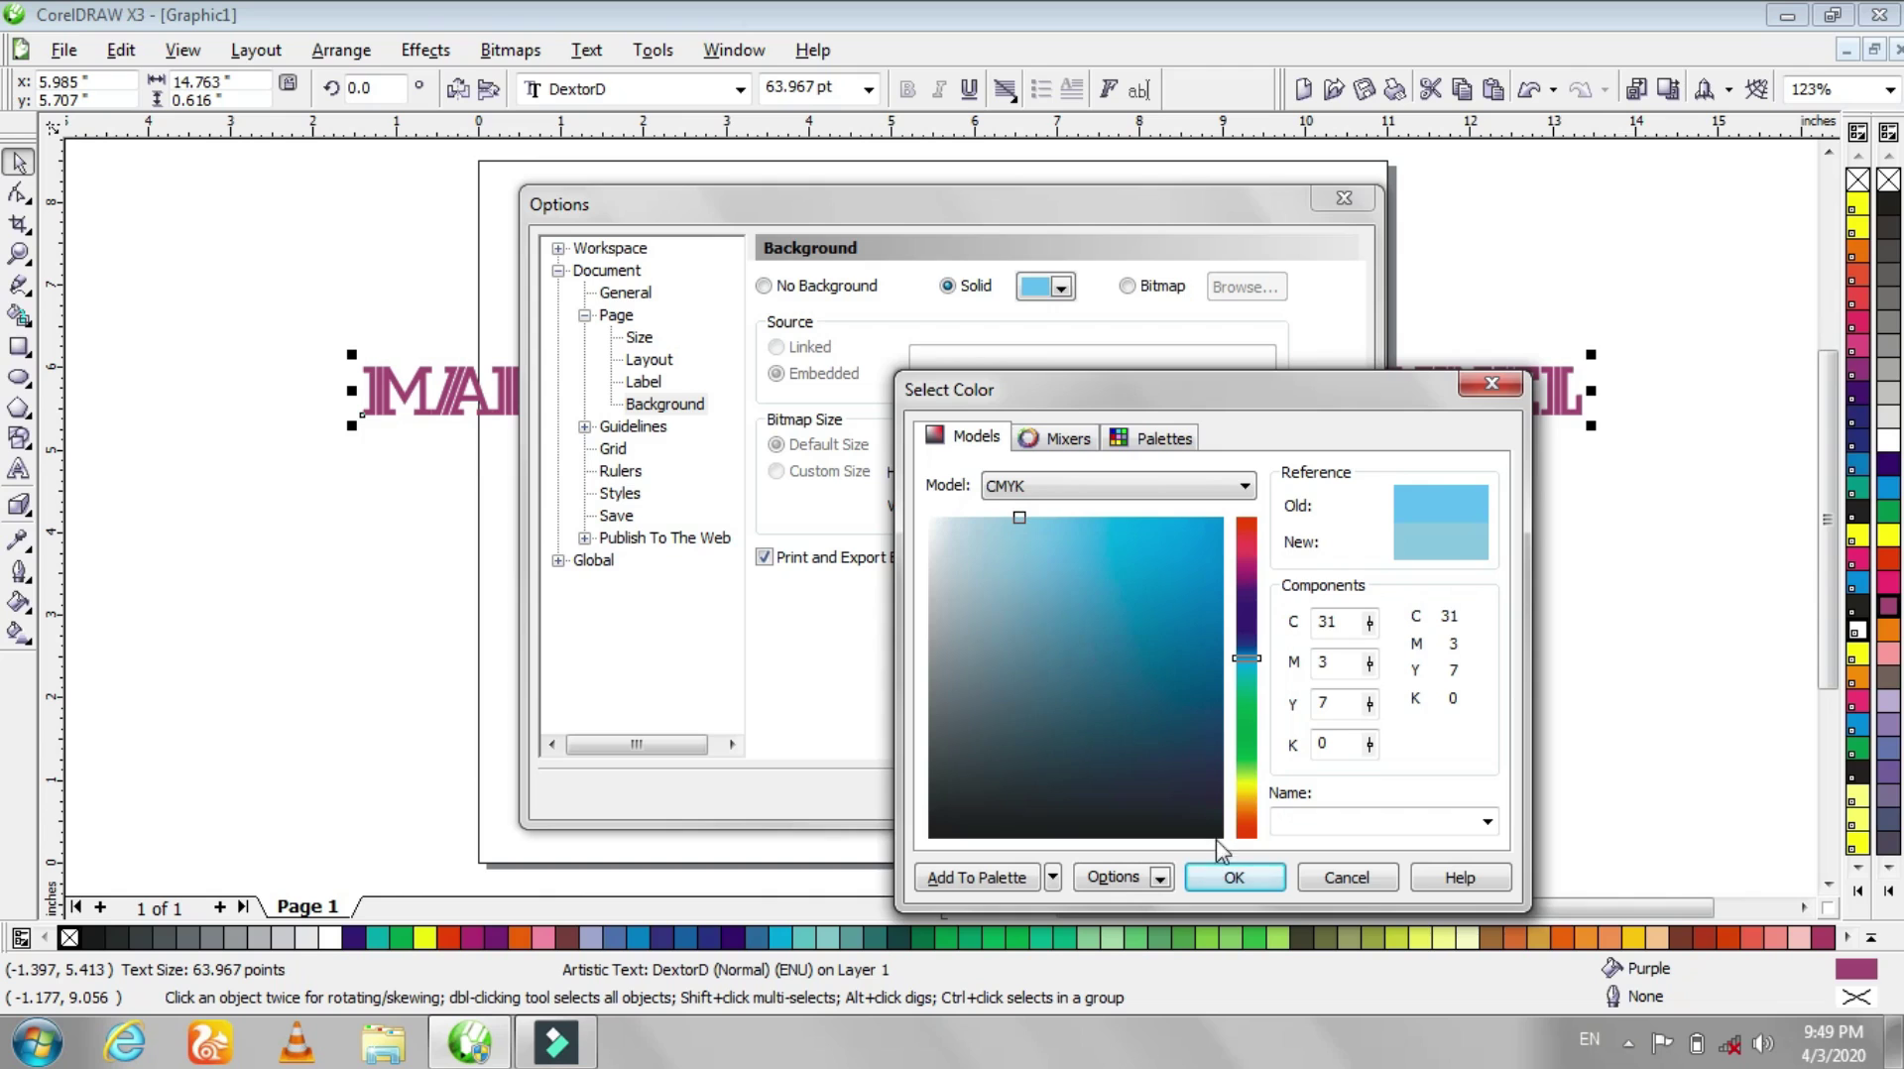
{"action": "left_click", "coordinate": [1230, 878]}
{"action": "left_click", "coordinate": [1092, 794]}
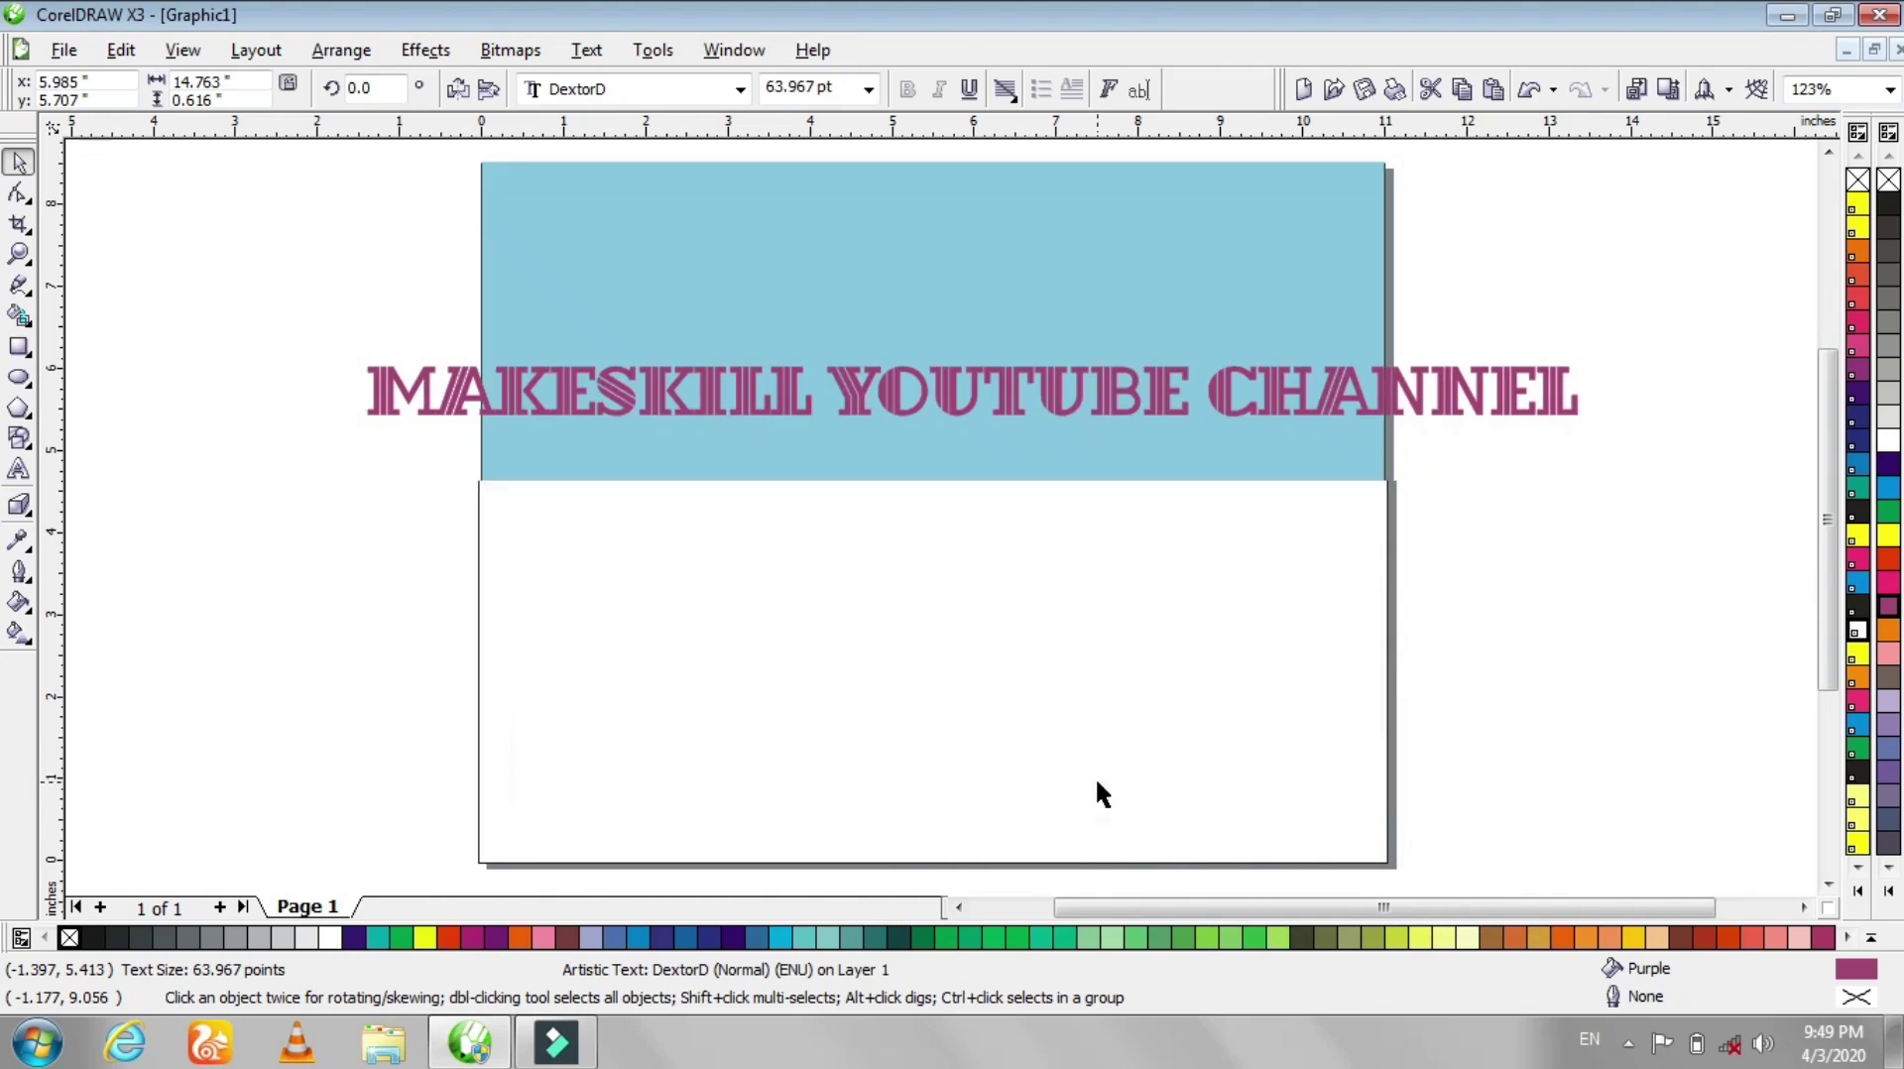
- Copy the title text to the clipboard and deselect it
{"action": "left_click_drag", "start_coordinate": [875, 545], "coordinate": [794, 395]}
{"action": "left_click", "coordinate": [789, 399]}
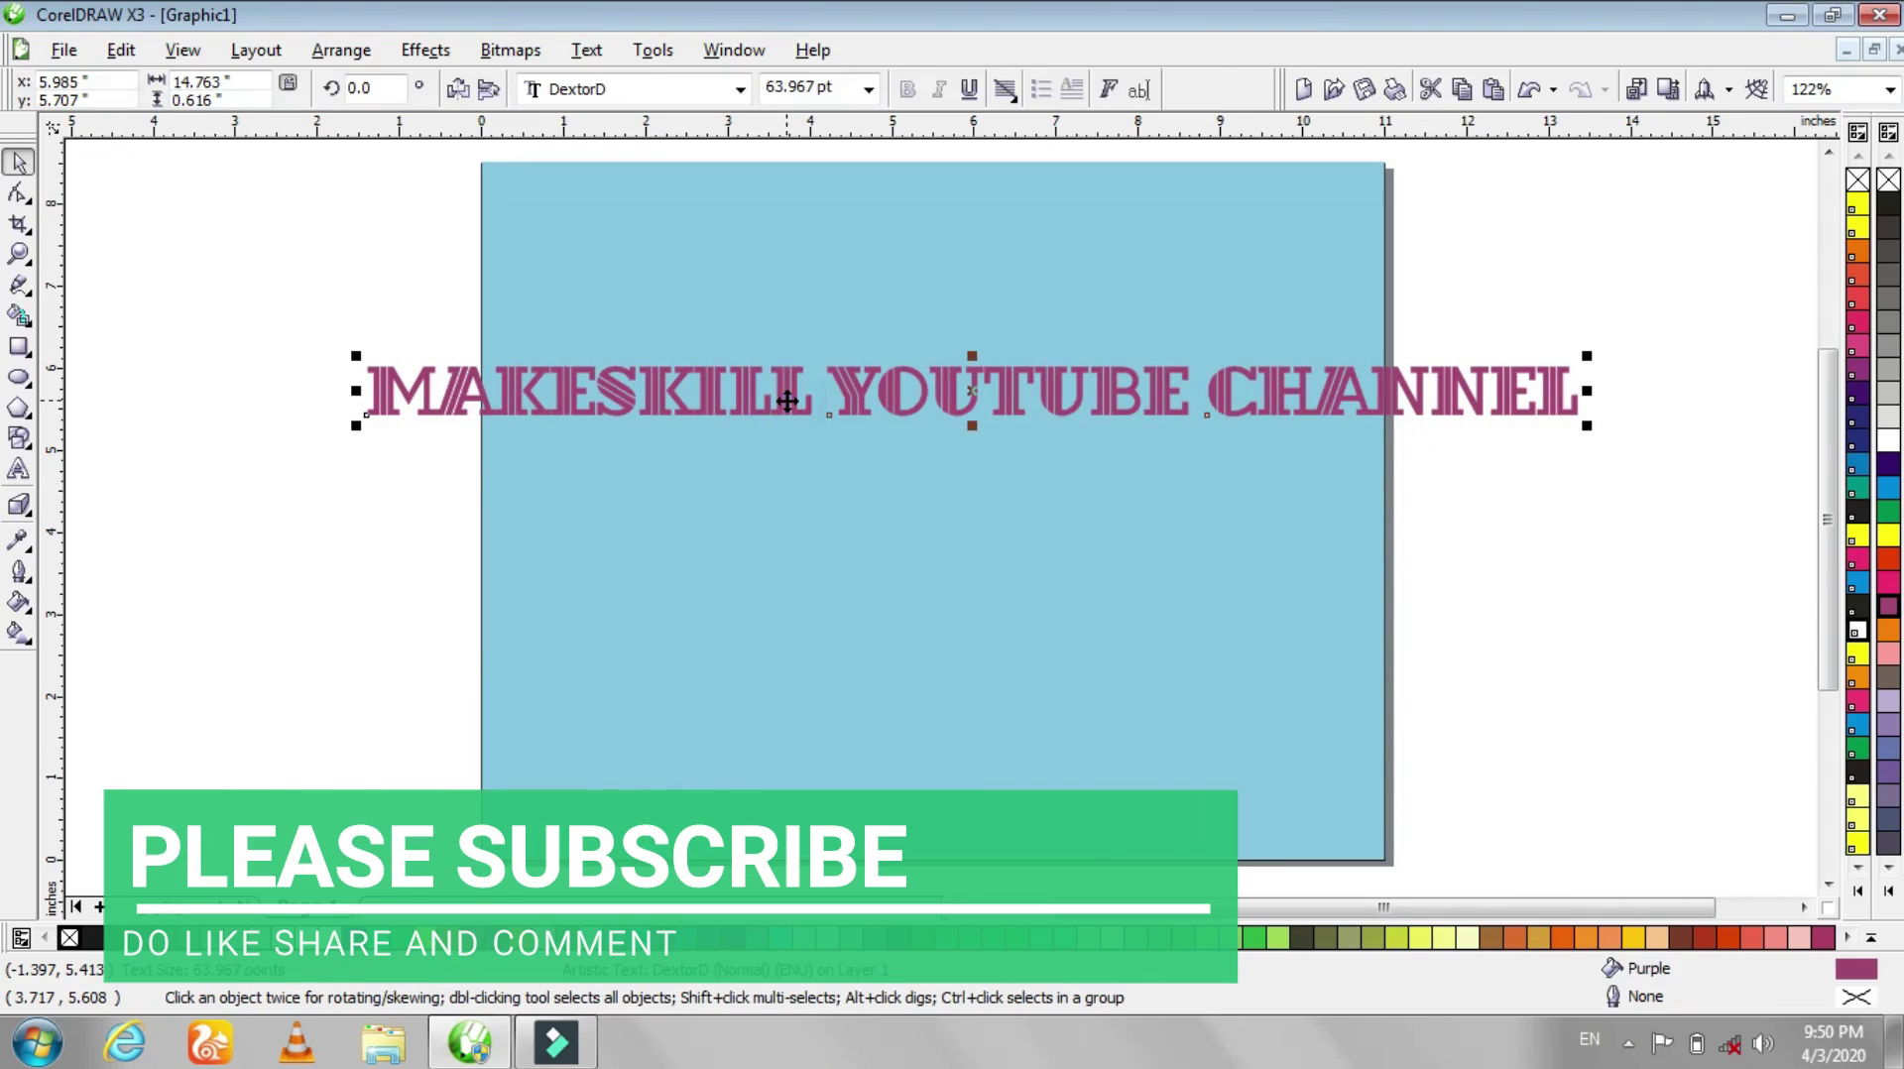
{"action": "right_click", "coordinate": [788, 401]}
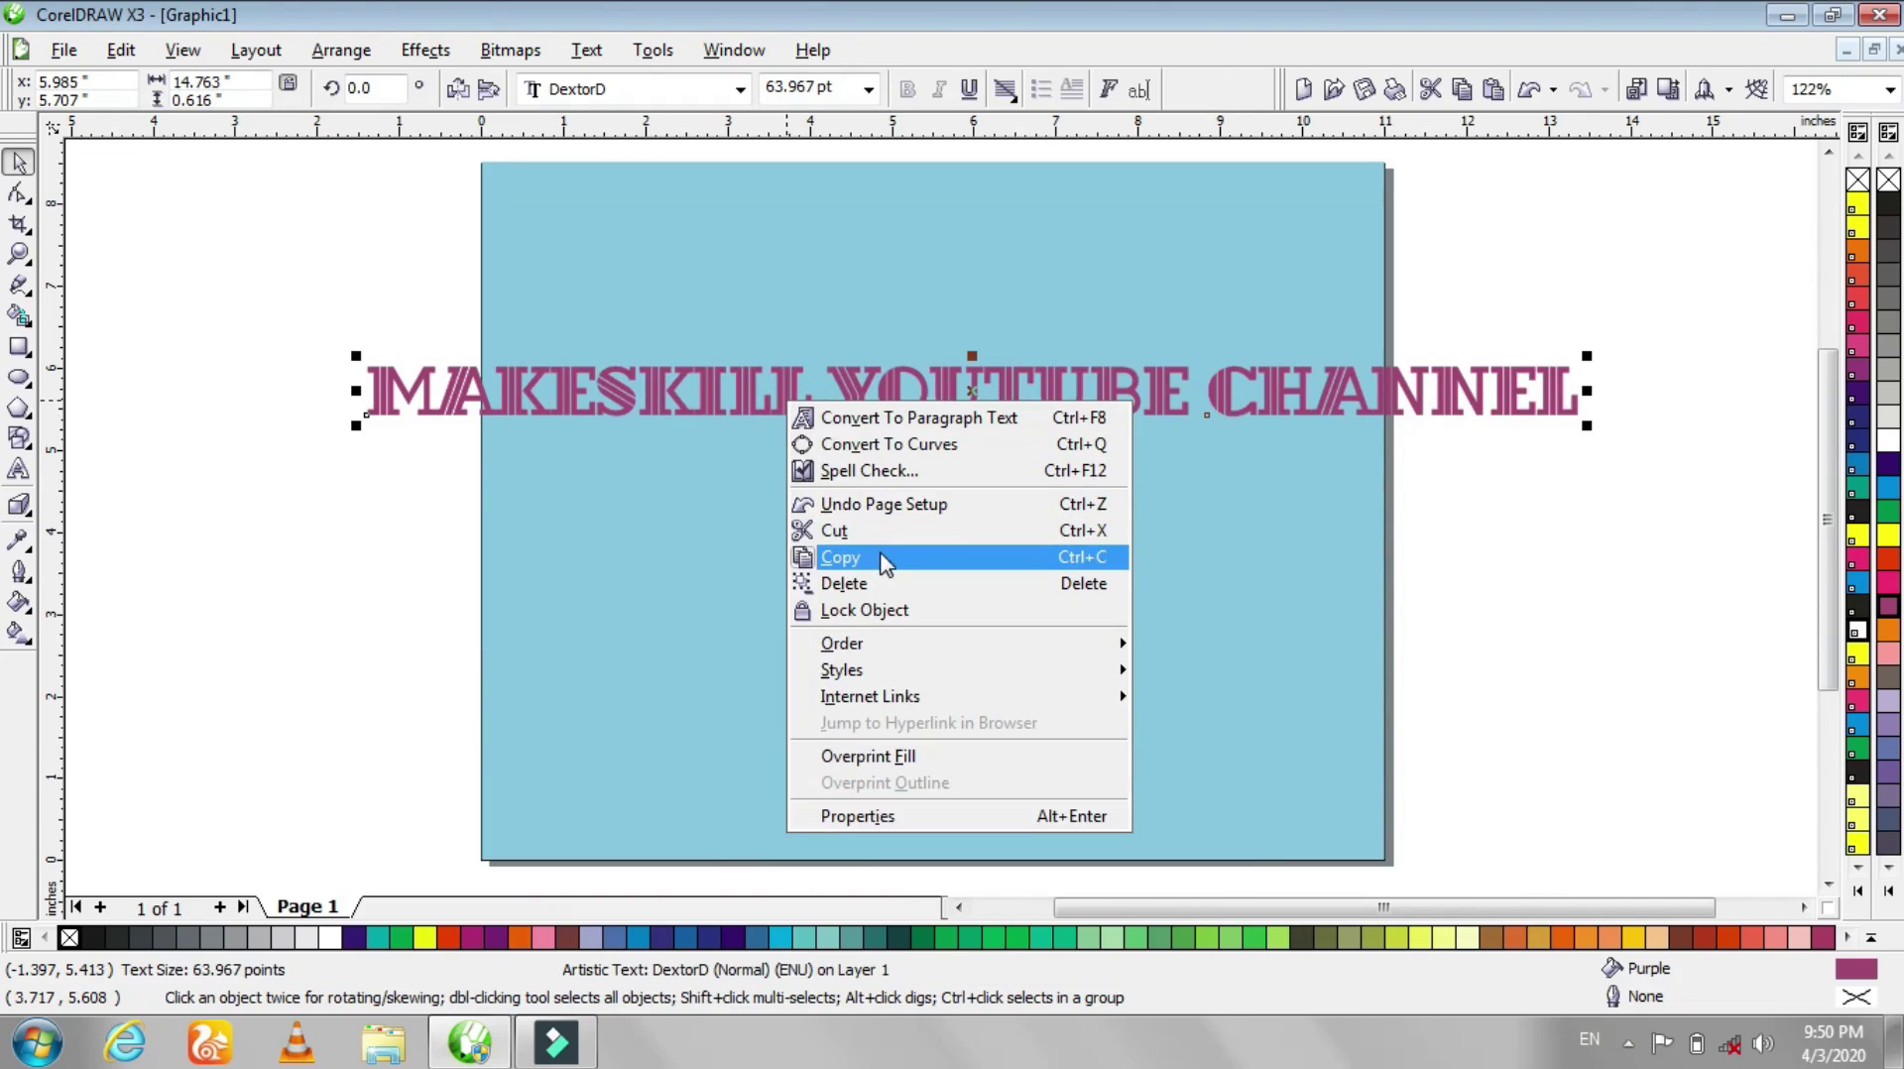
{"action": "left_click", "coordinate": [885, 561]}
{"action": "left_click", "coordinate": [325, 567]}
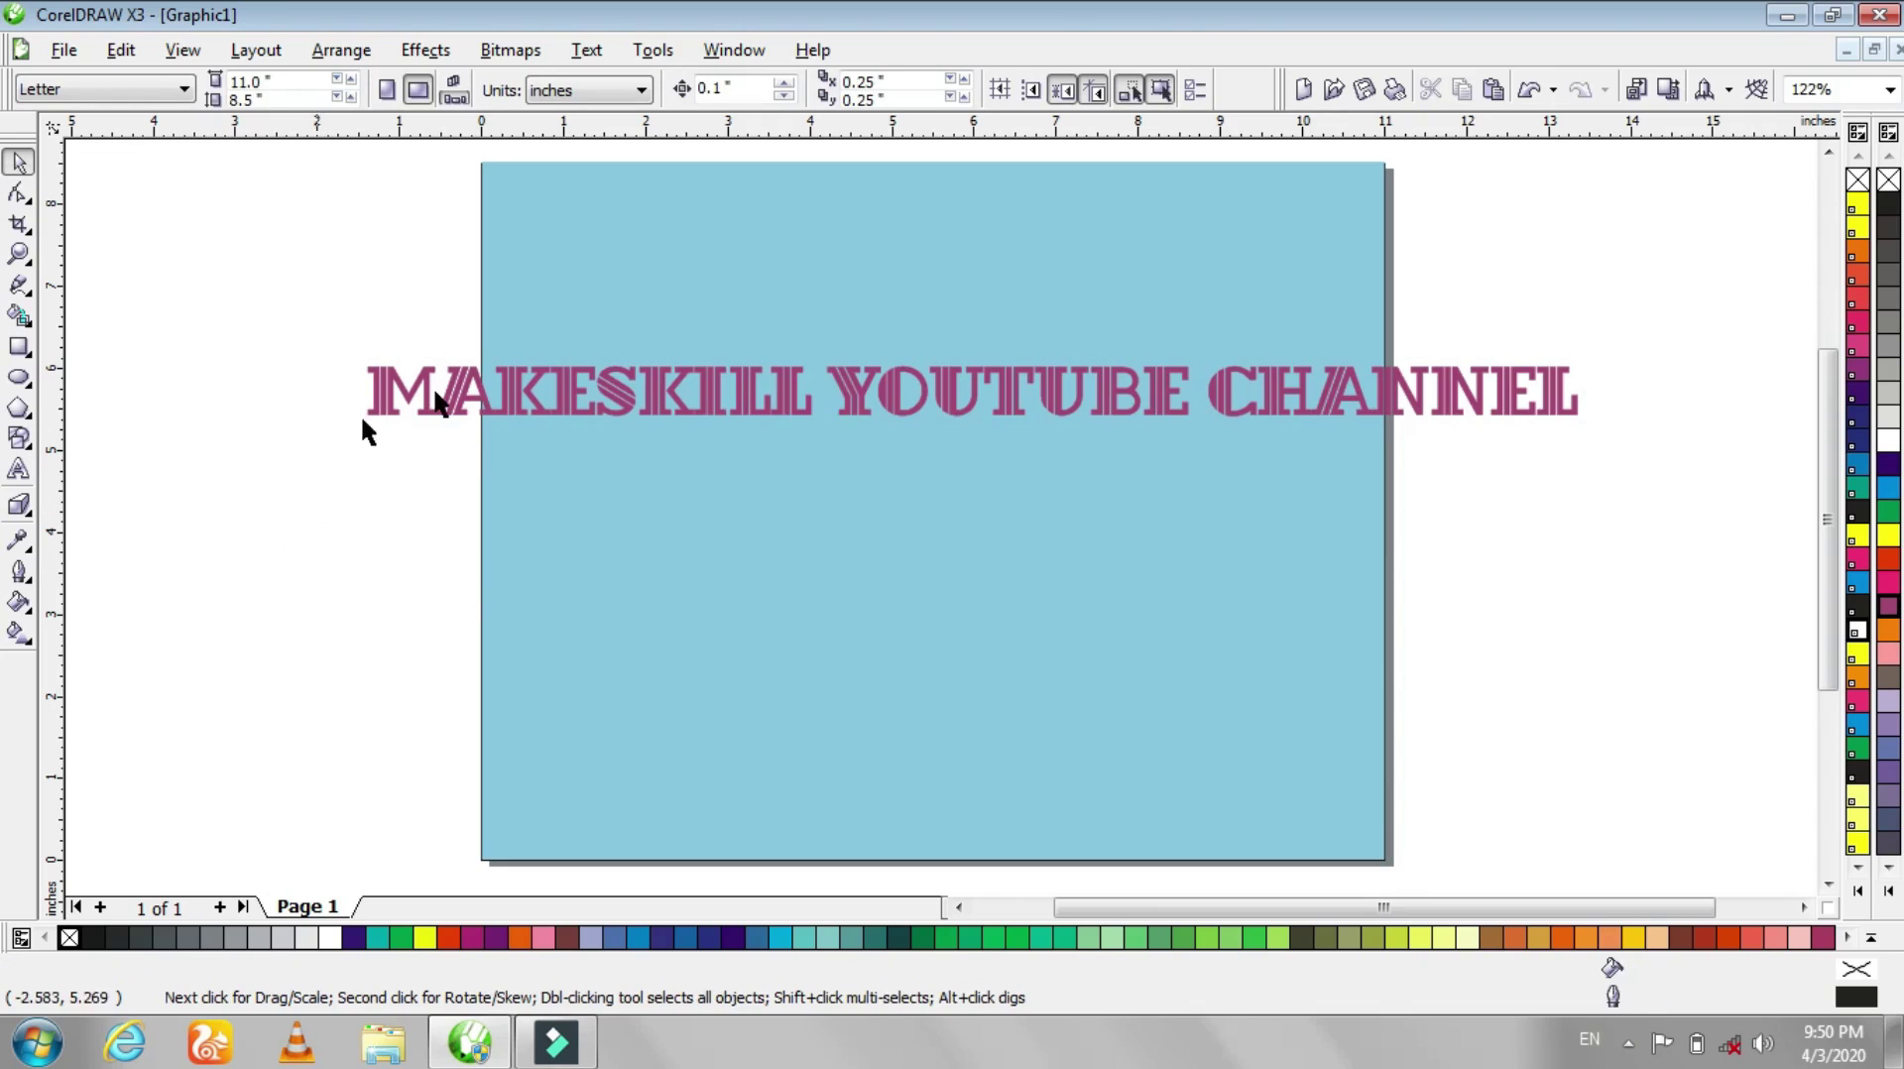
- Shrink the title to about 44 pt, and centre it horizontally near the page's upper edge
{"action": "left_click", "coordinate": [1014, 397]}
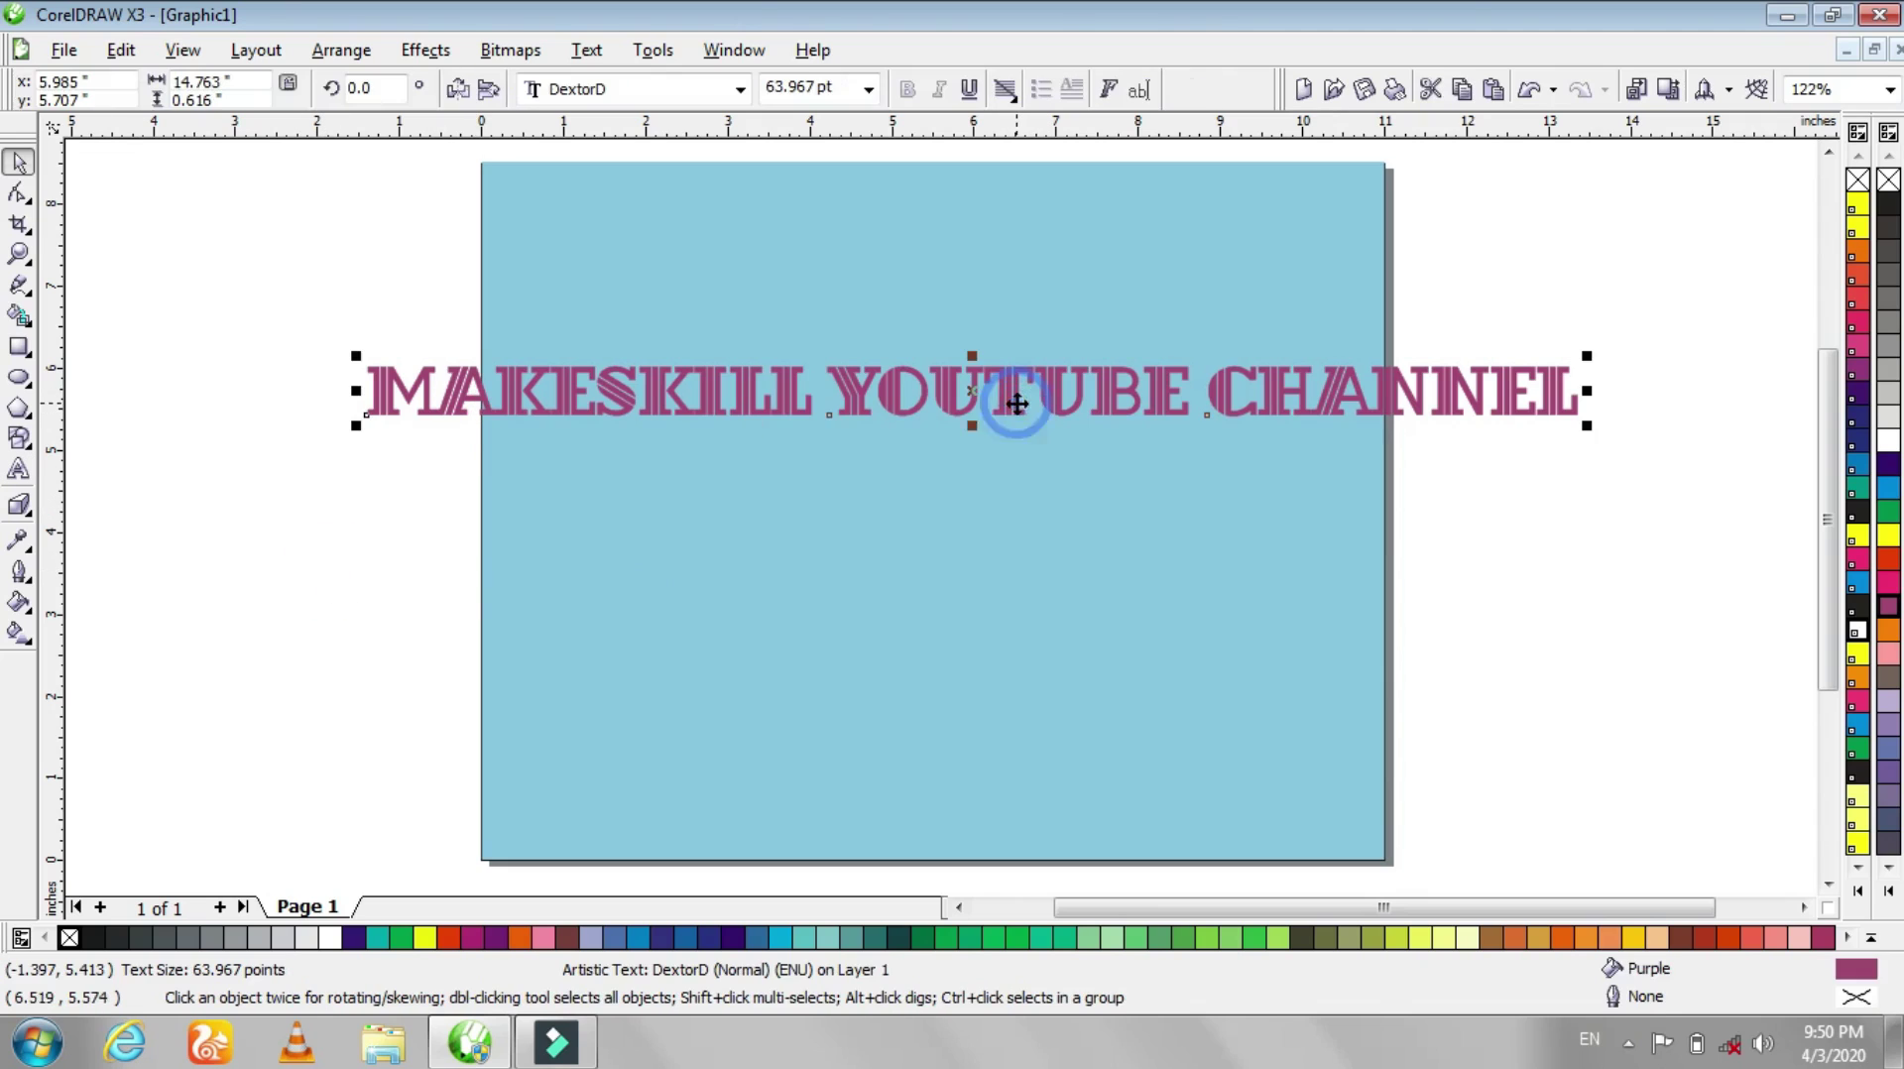
{"action": "left_click_drag", "start_coordinate": [1589, 424], "coordinate": [1515, 402]}
{"action": "key", "text": "p"}
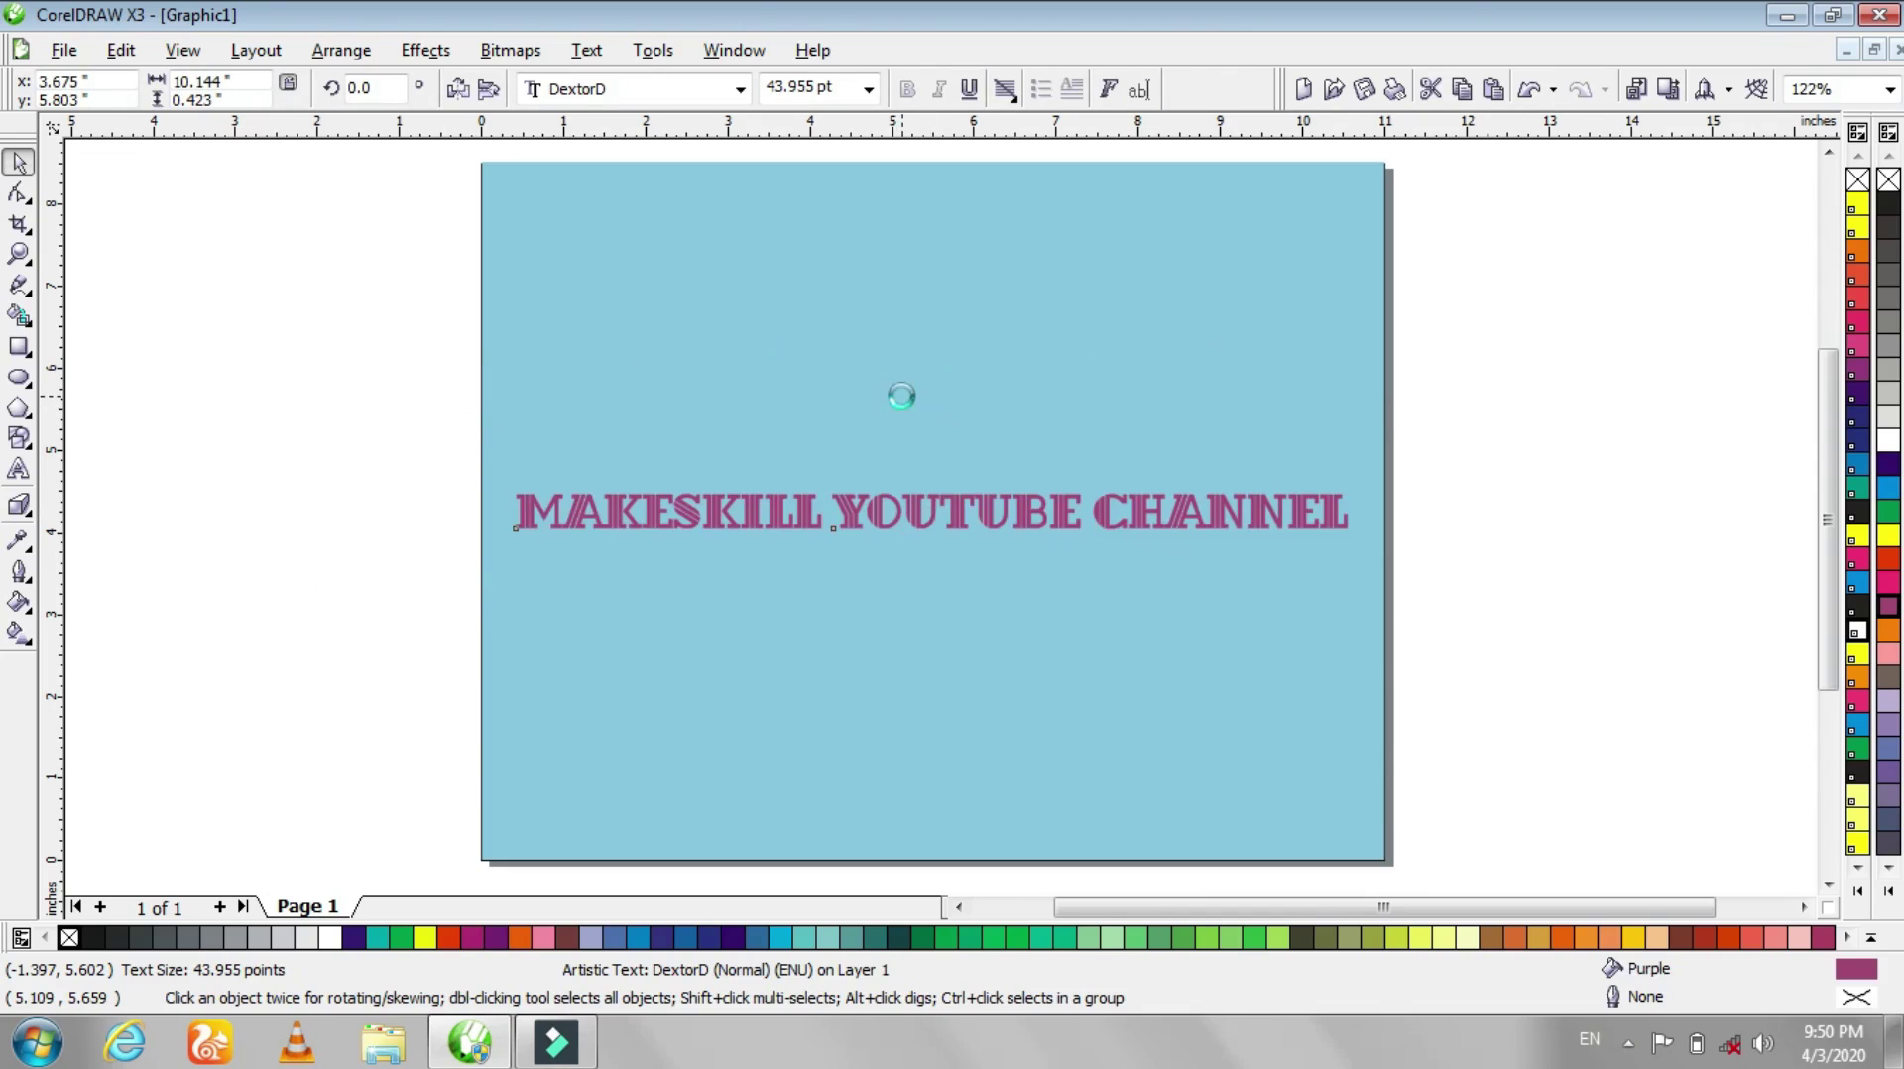
{"action": "left_click_drag", "start_coordinate": [923, 512], "coordinate": [931, 253]}
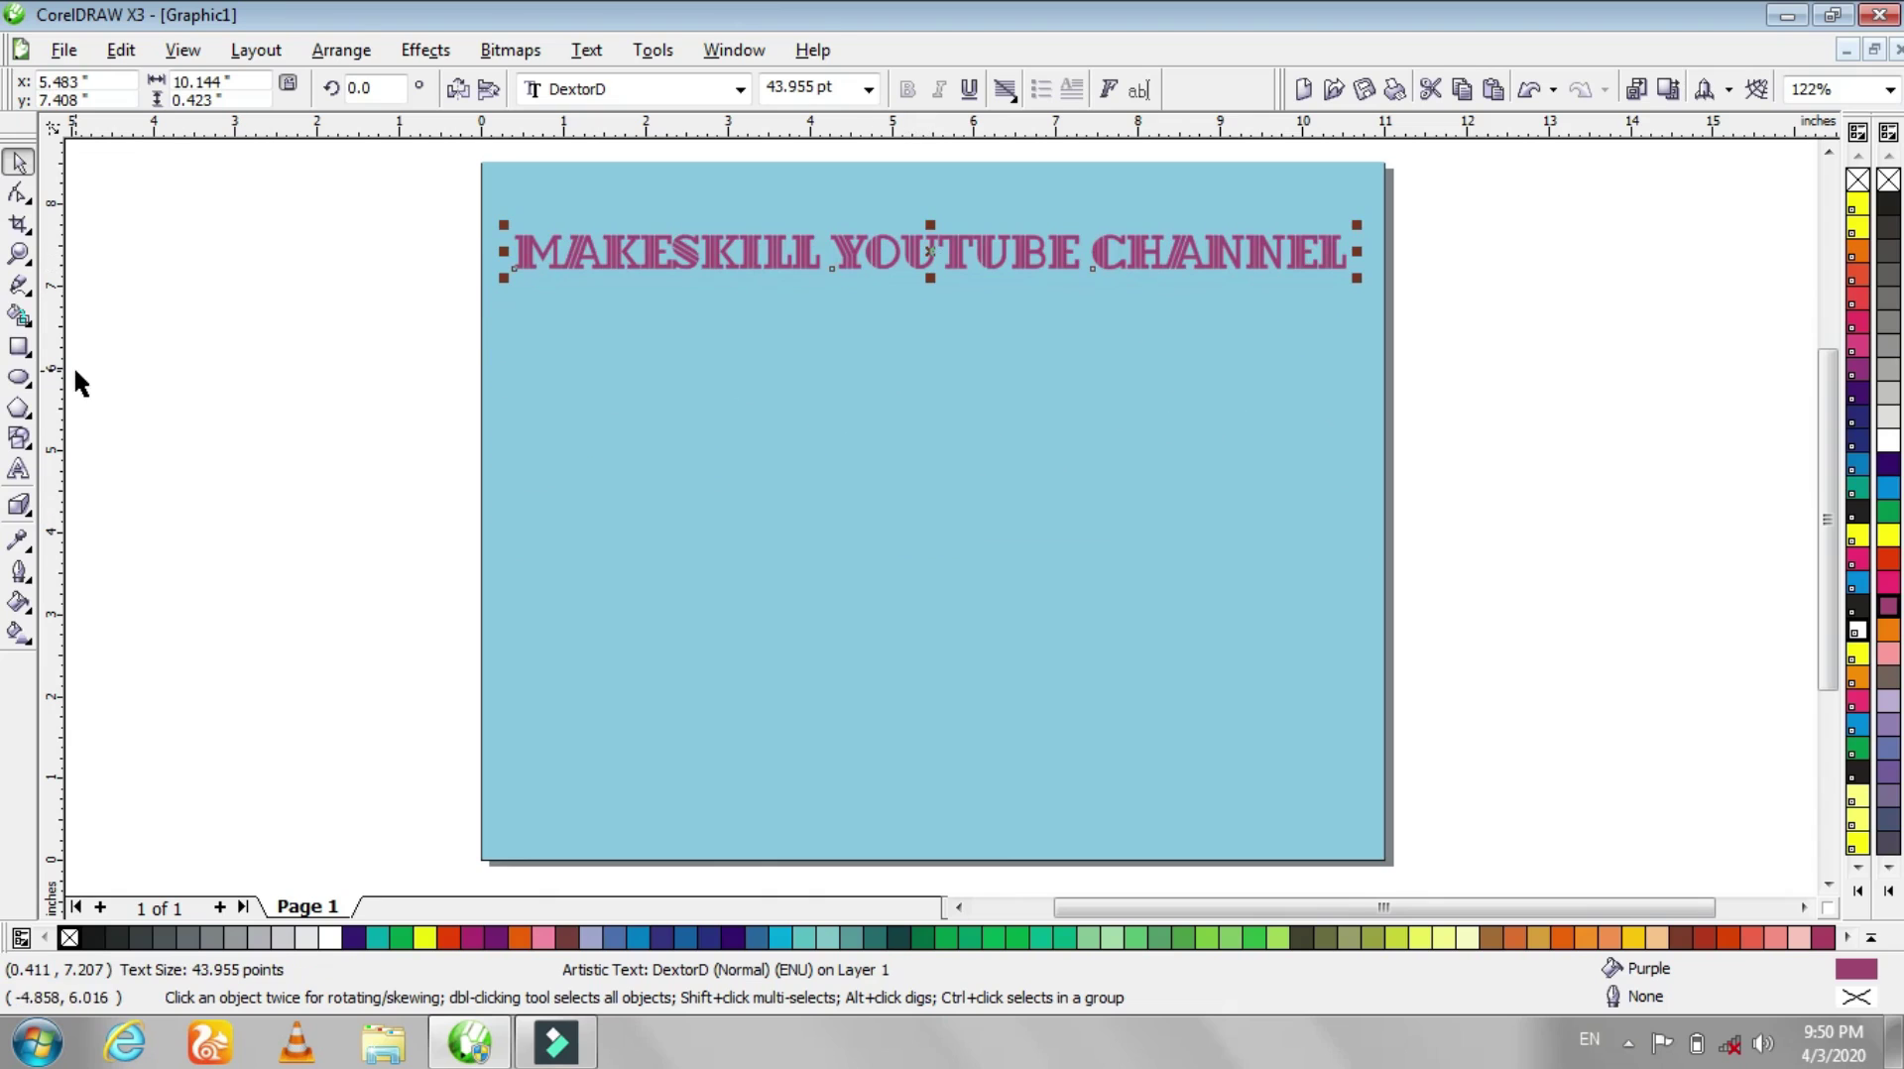
- Draw an ellipse about 7.7 inches wide and 6.1 inches high below the title
{"action": "left_click", "coordinate": [19, 380]}
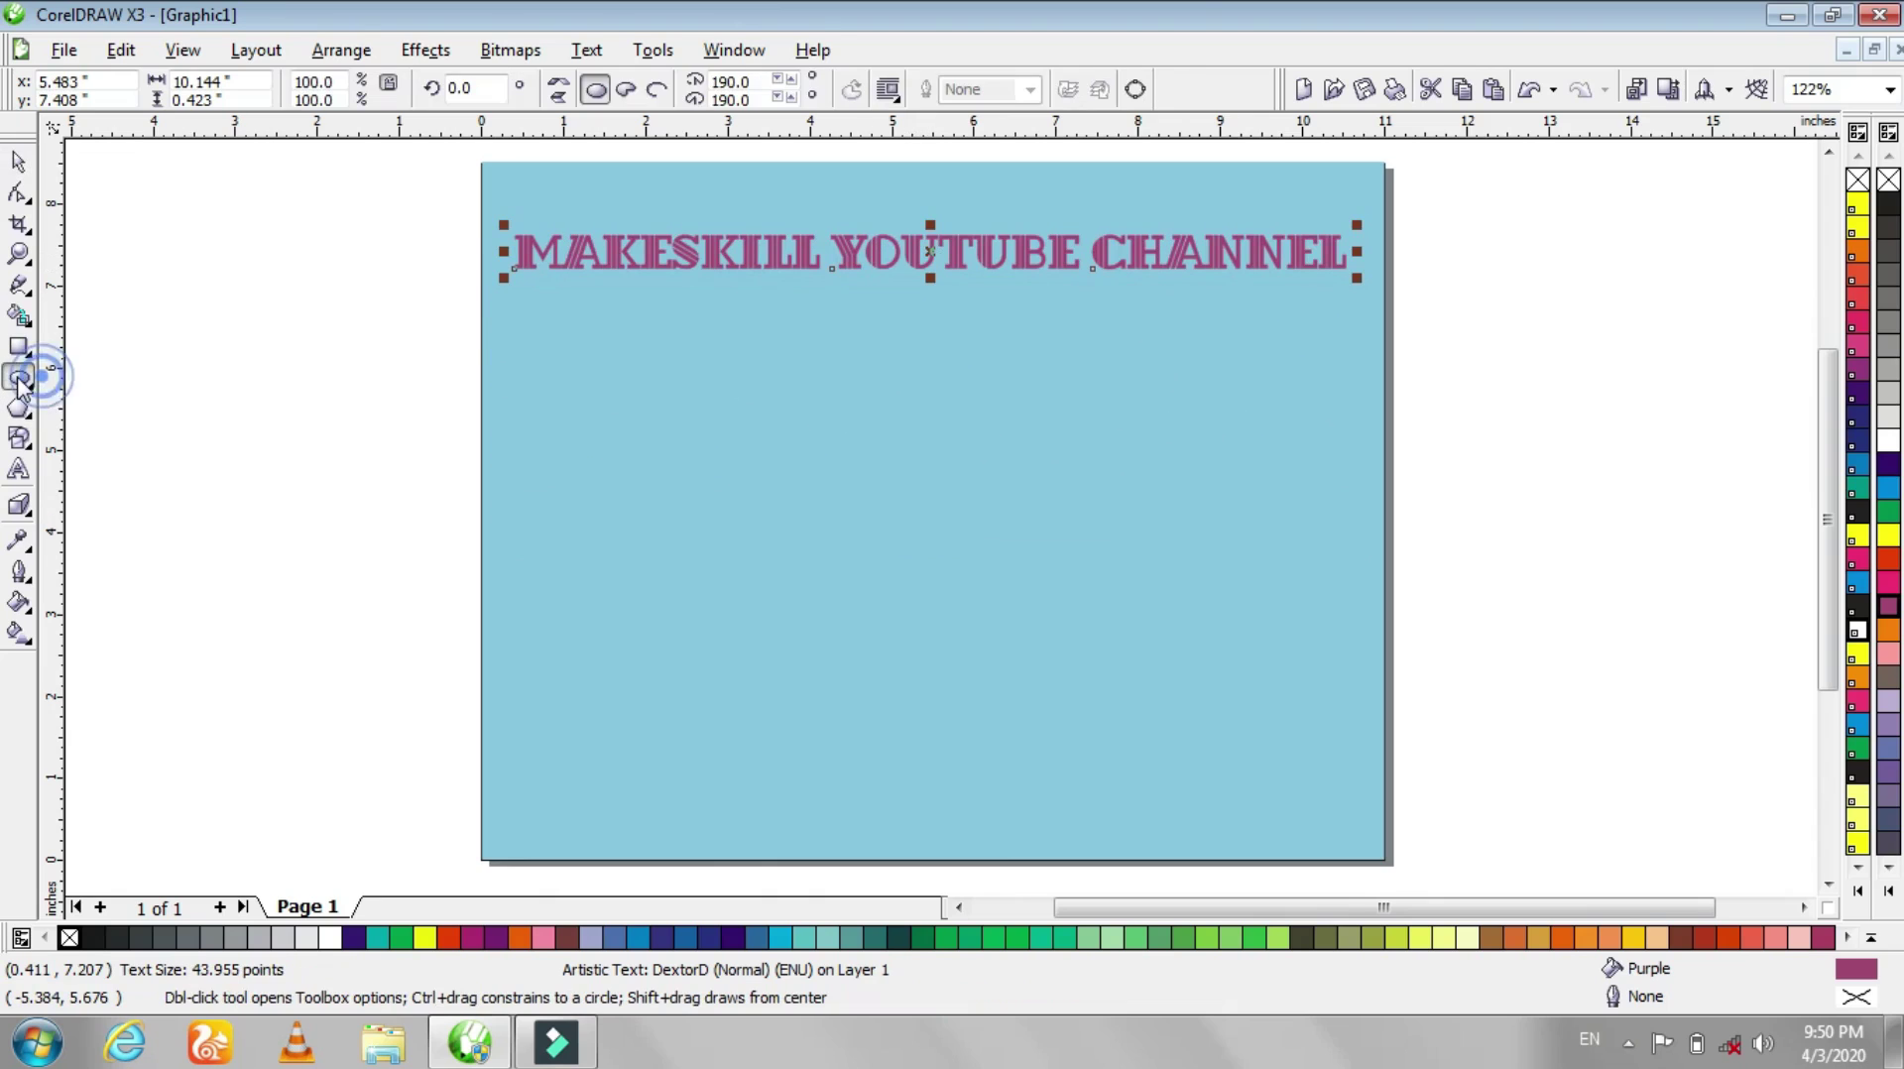
{"action": "left_click_drag", "start_coordinate": [533, 350], "coordinate": [1168, 853]}
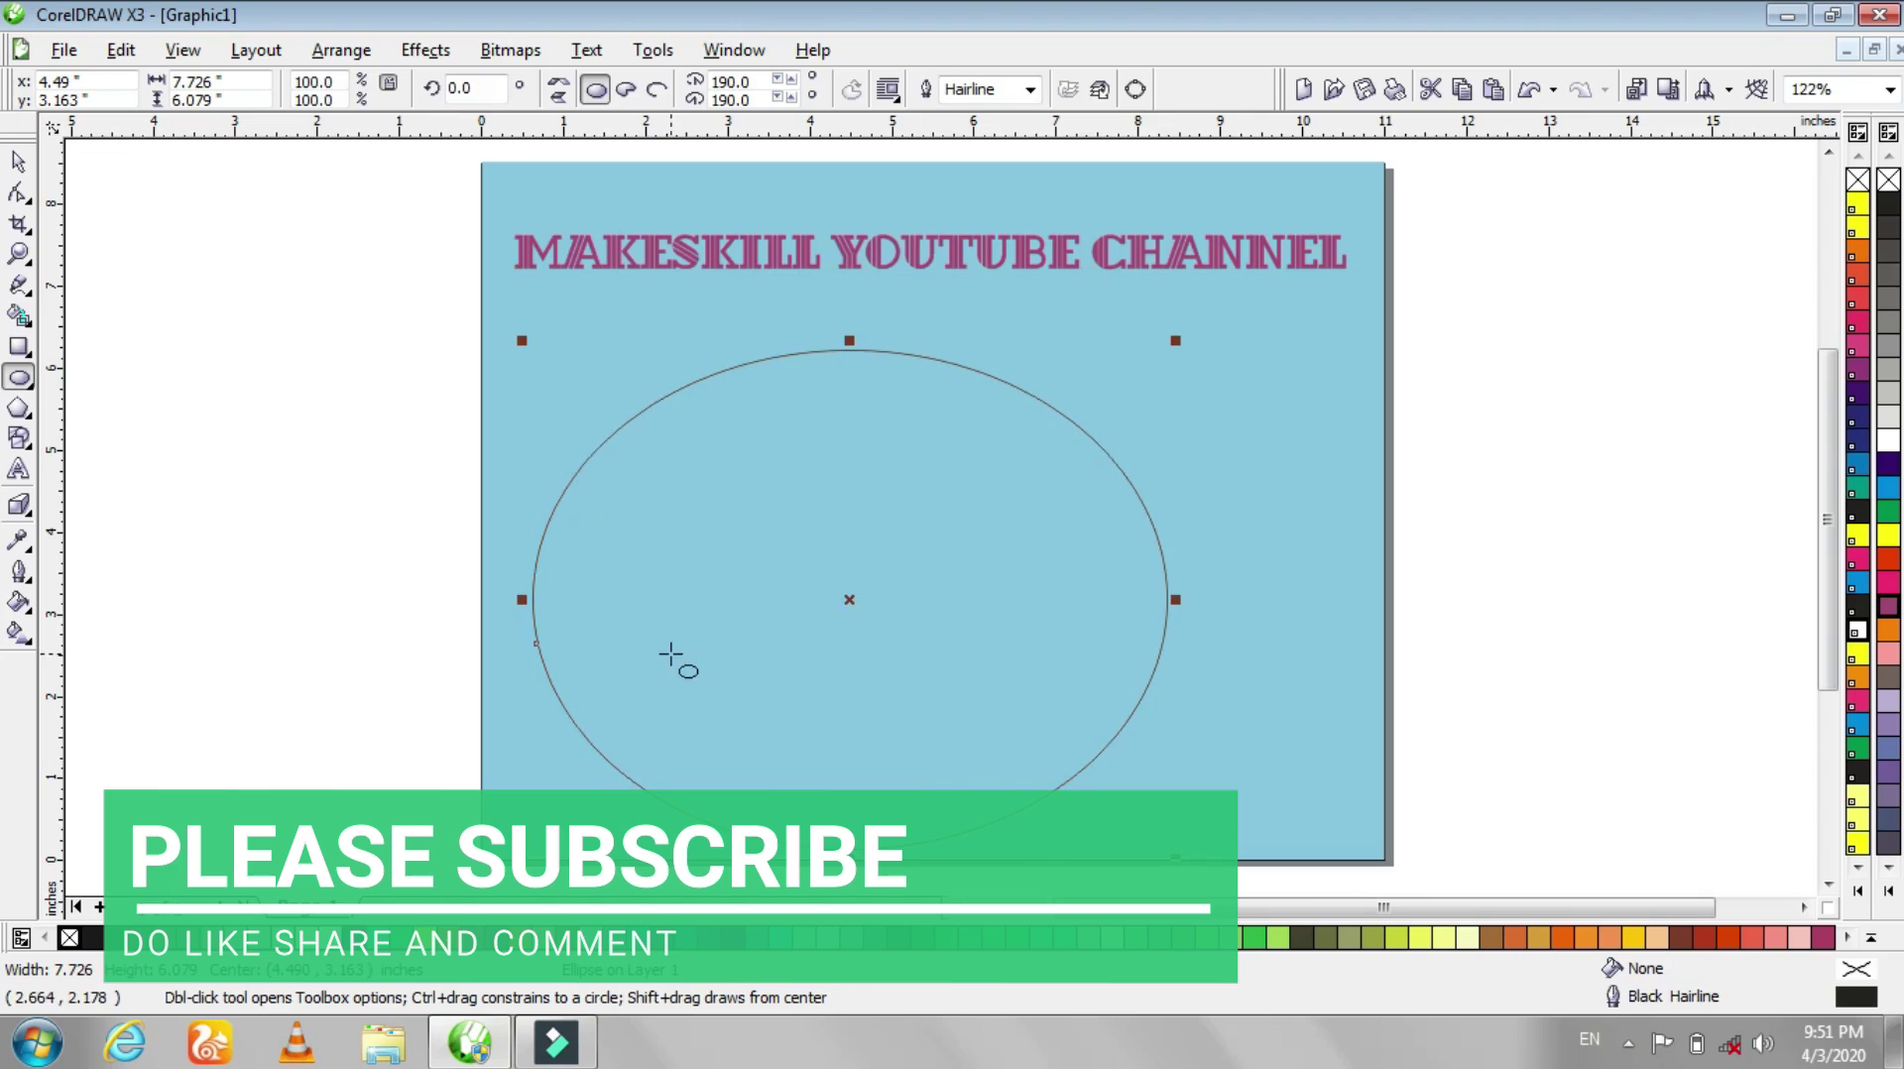
{"action": "left_click", "coordinate": [18, 161]}
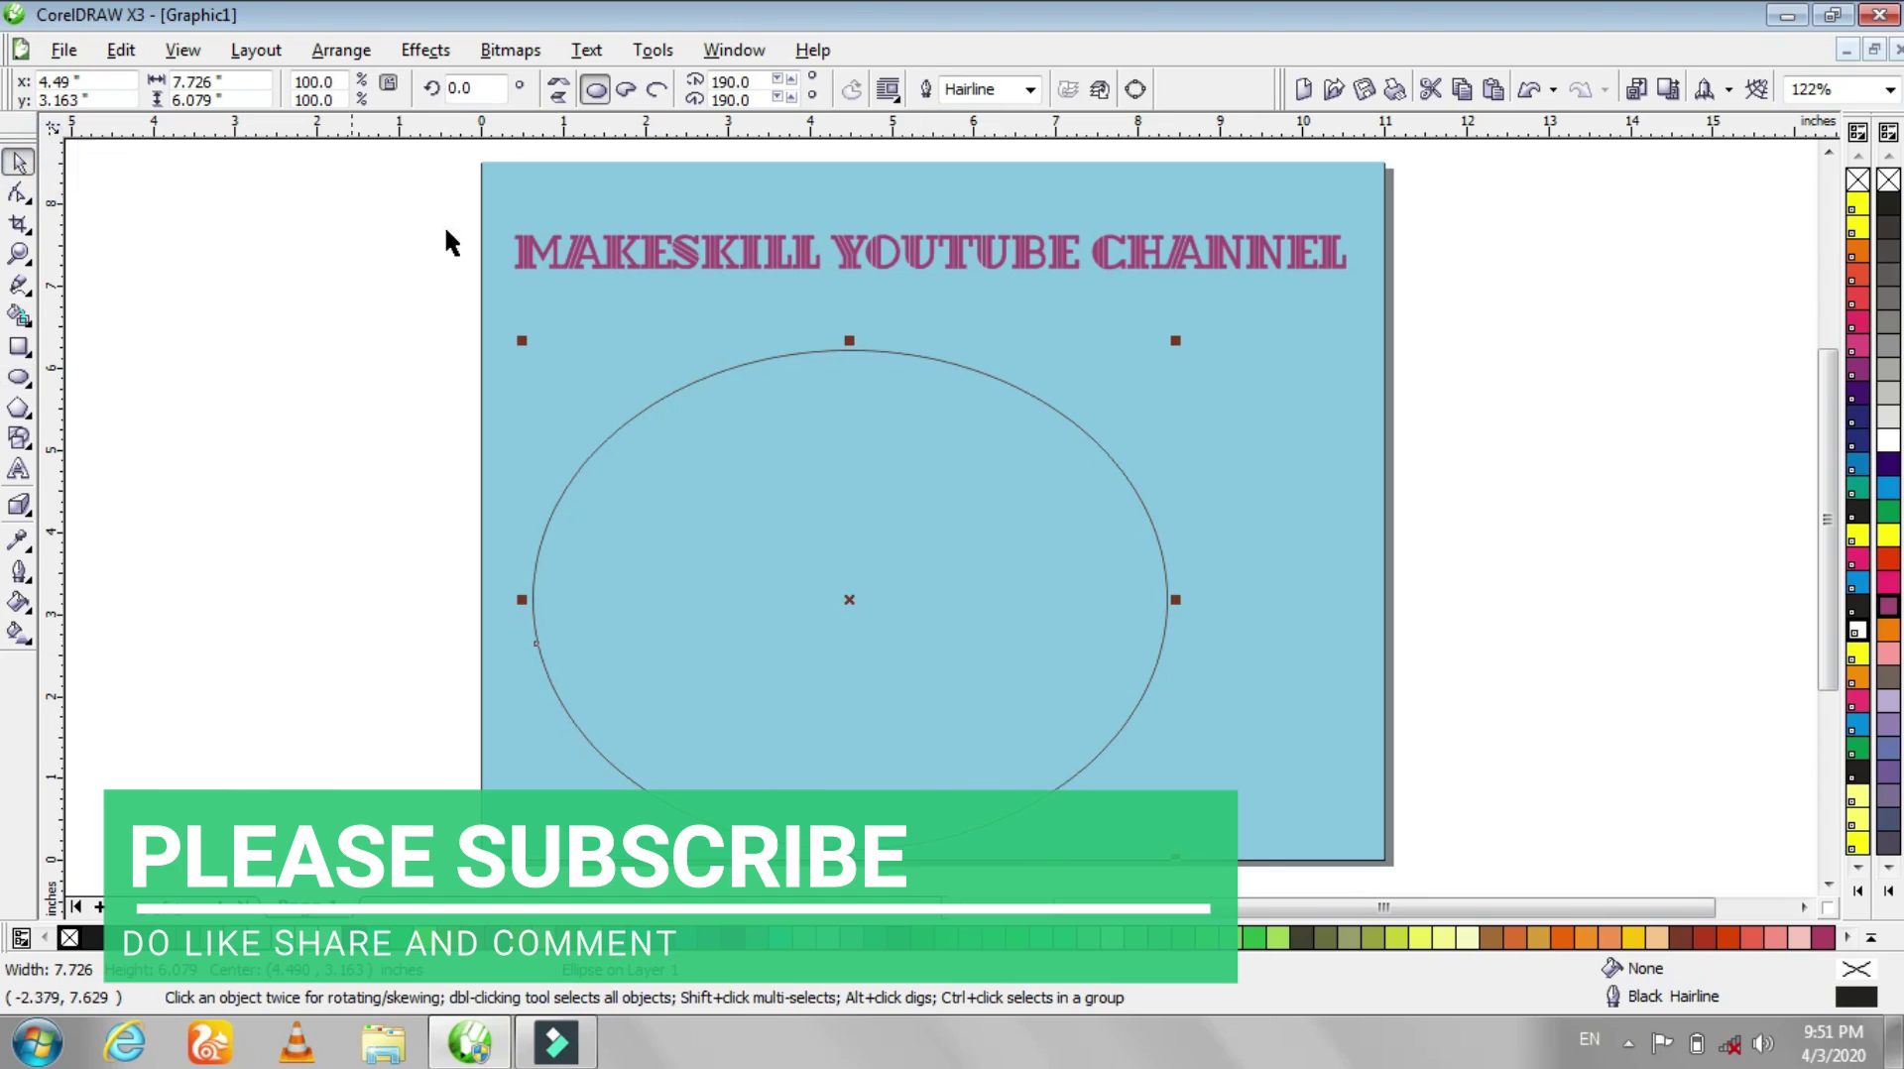
- Duplicate the title just above itself and fit the lower one along the ellipse's upper arc
{"action": "left_click_drag", "start_coordinate": [704, 253], "coordinate": [710, 199]}
{"action": "left_click", "coordinate": [757, 258]}
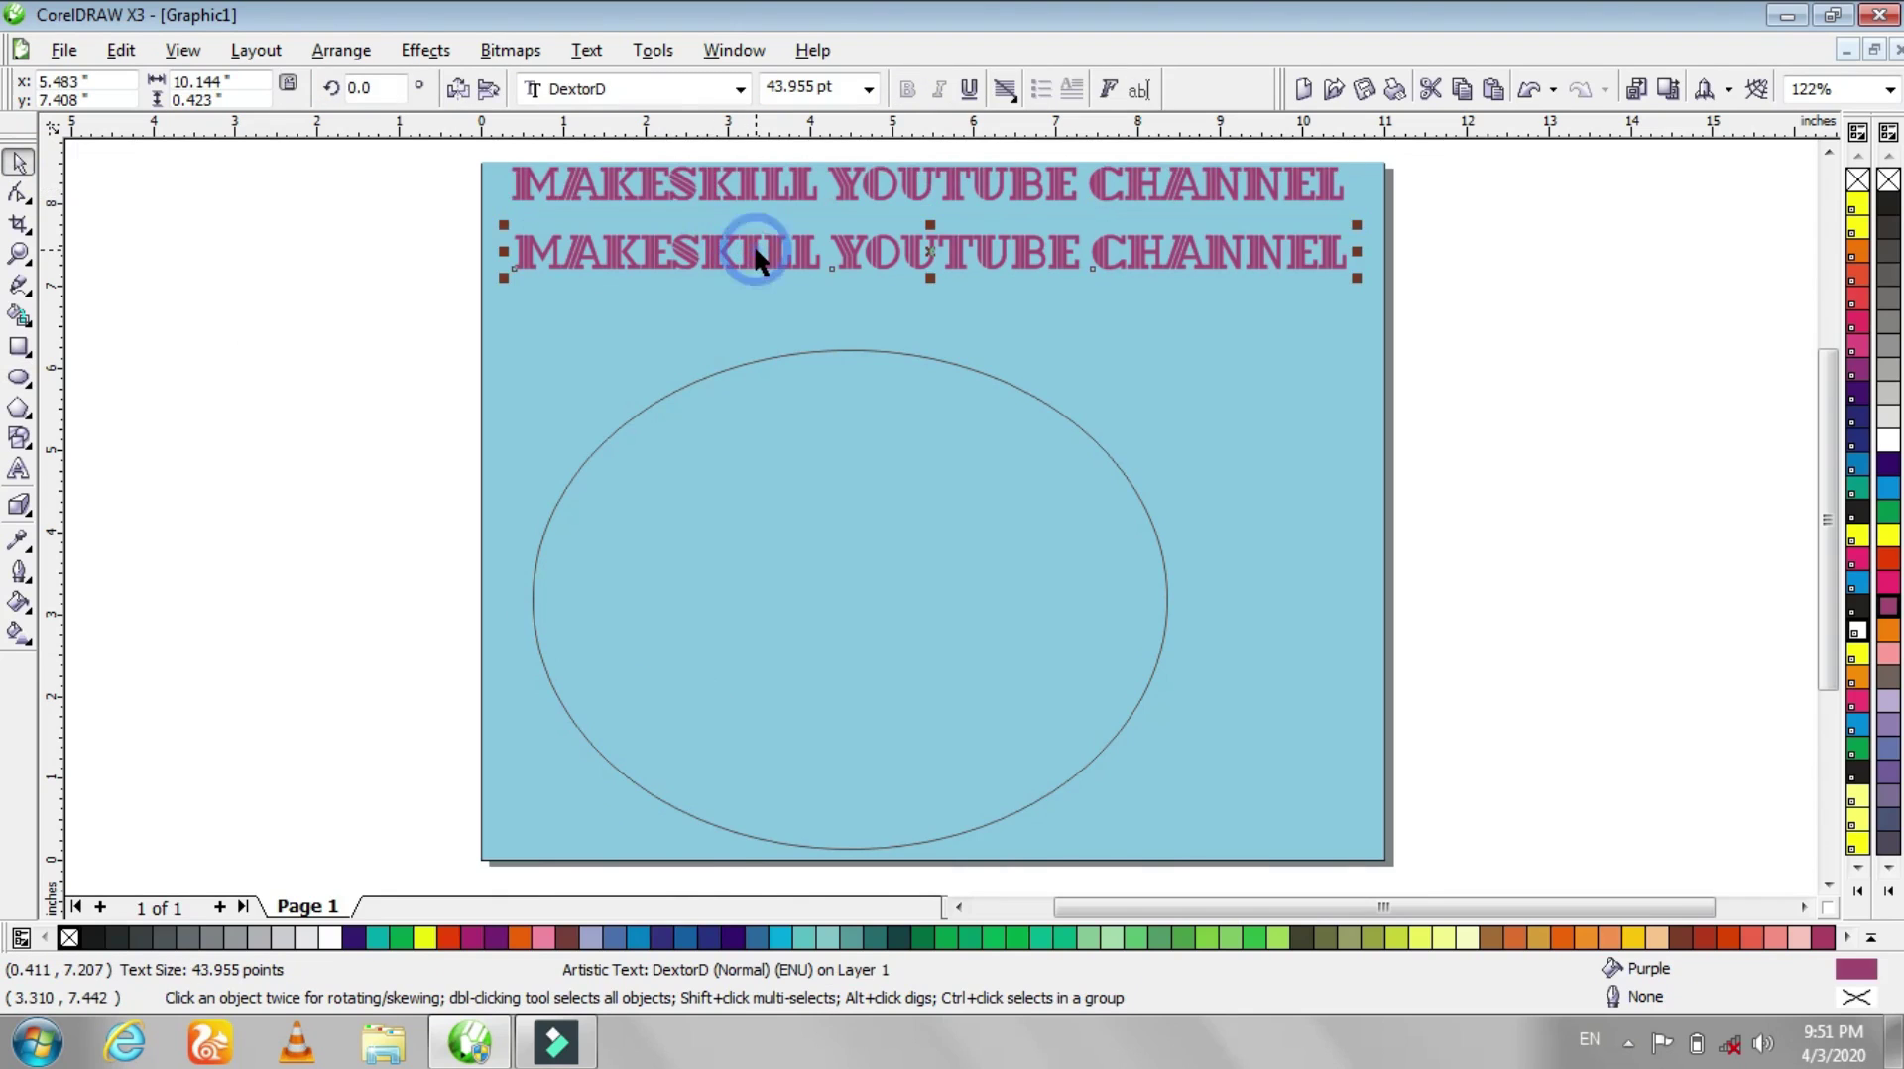
{"action": "left_click", "coordinate": [587, 50]}
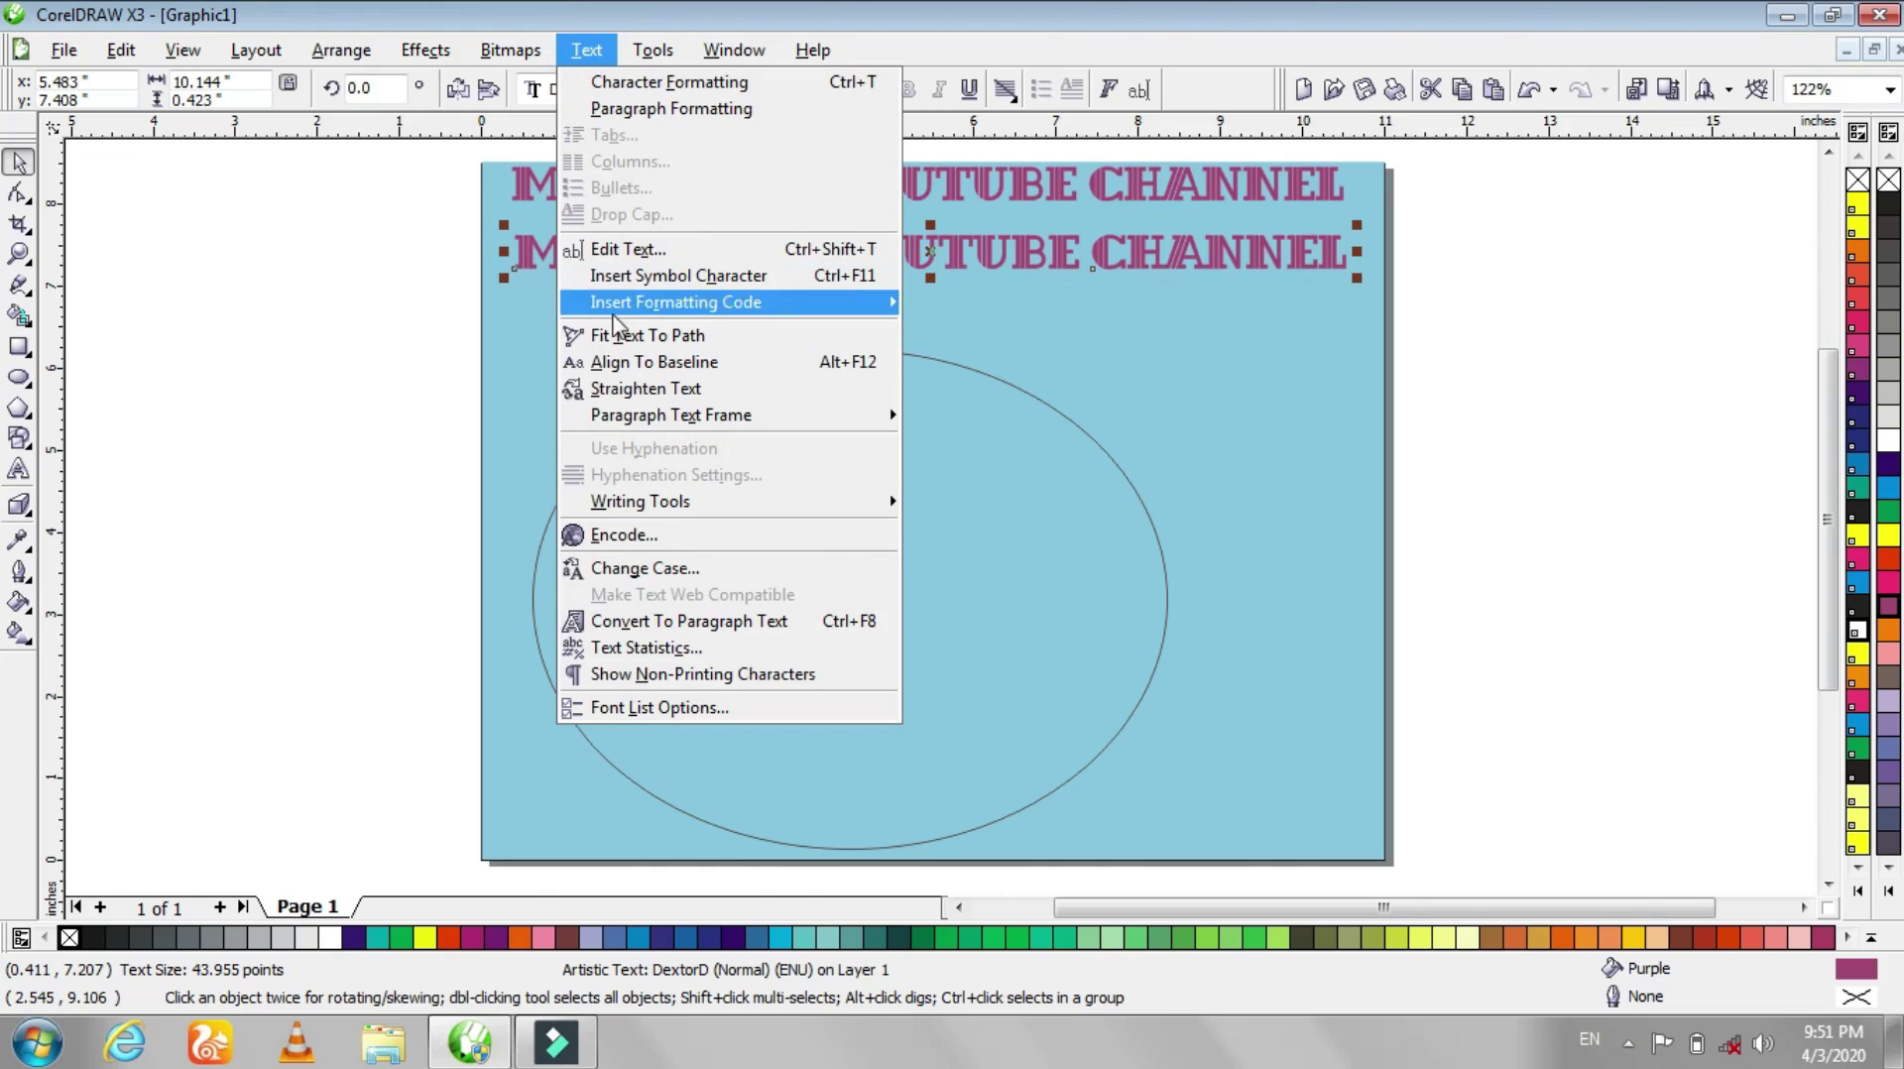
{"action": "left_click", "coordinate": [676, 336]}
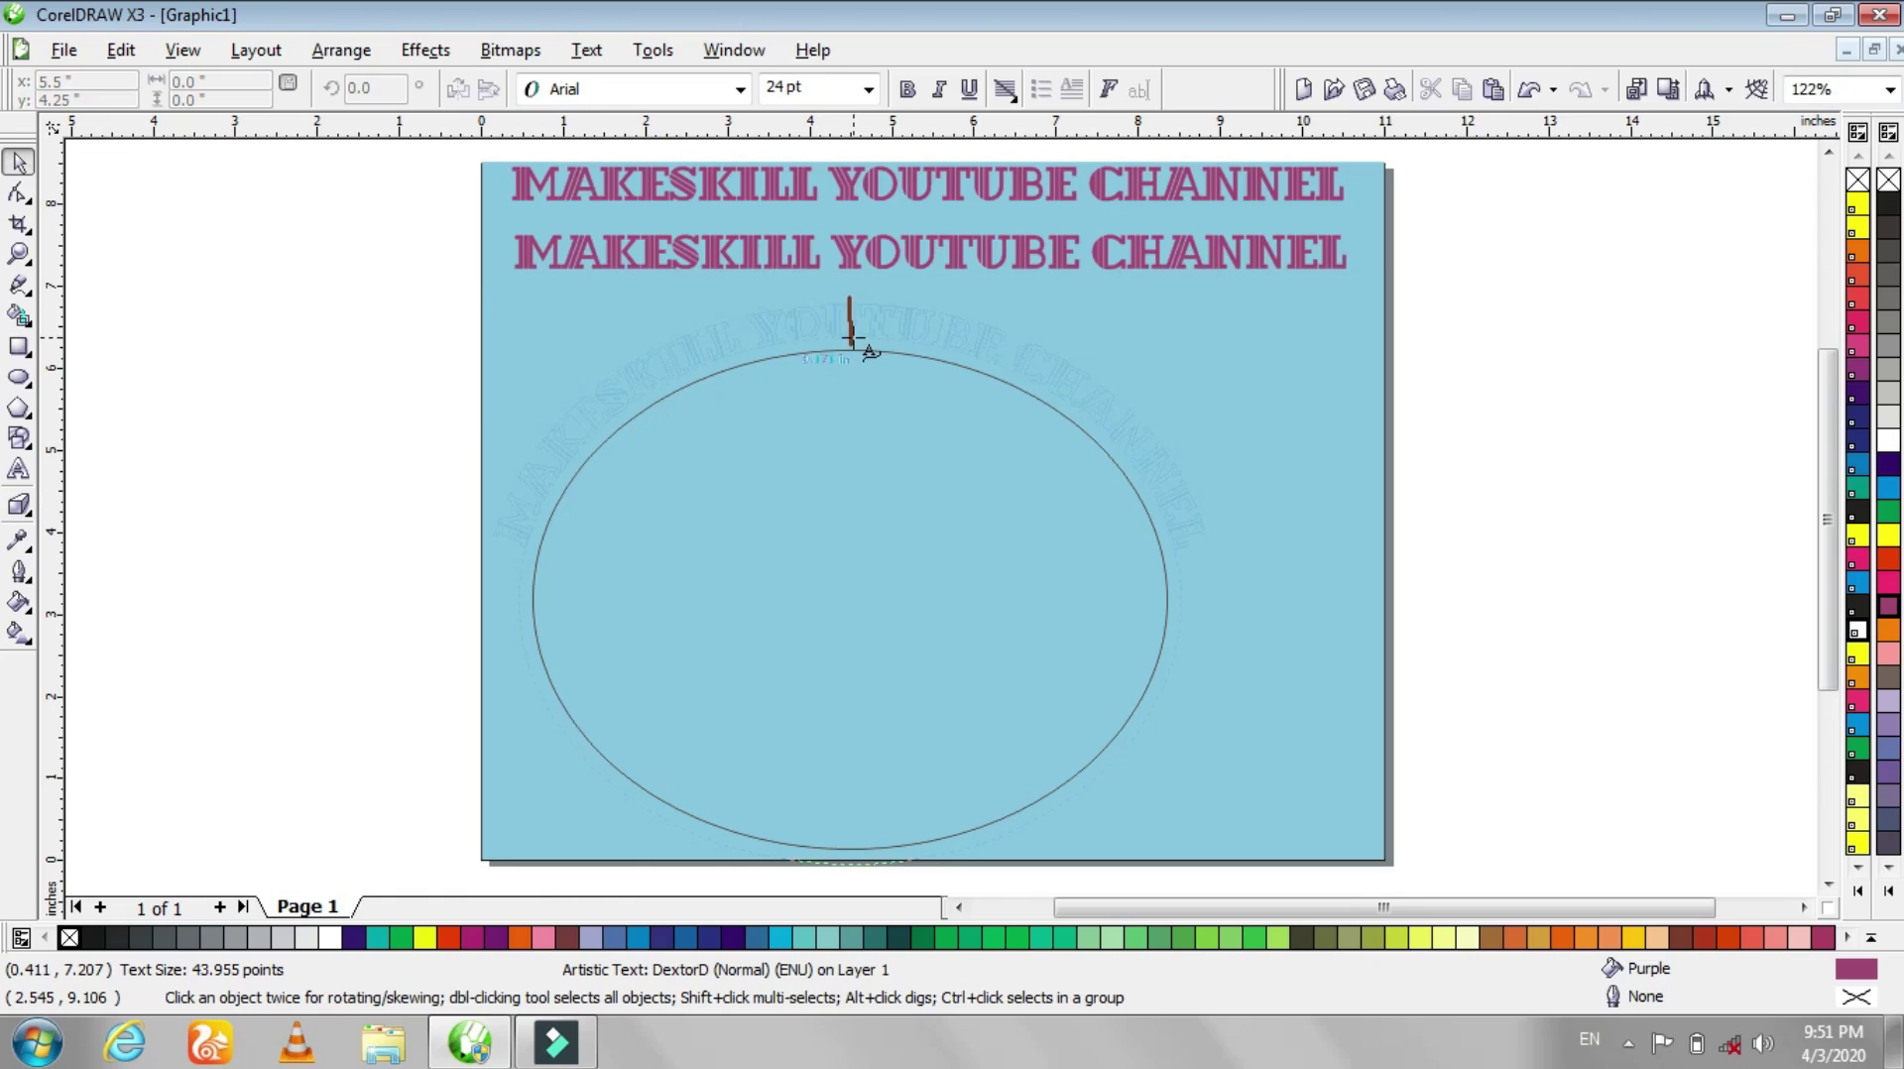
{"action": "left_click", "coordinate": [850, 337]}
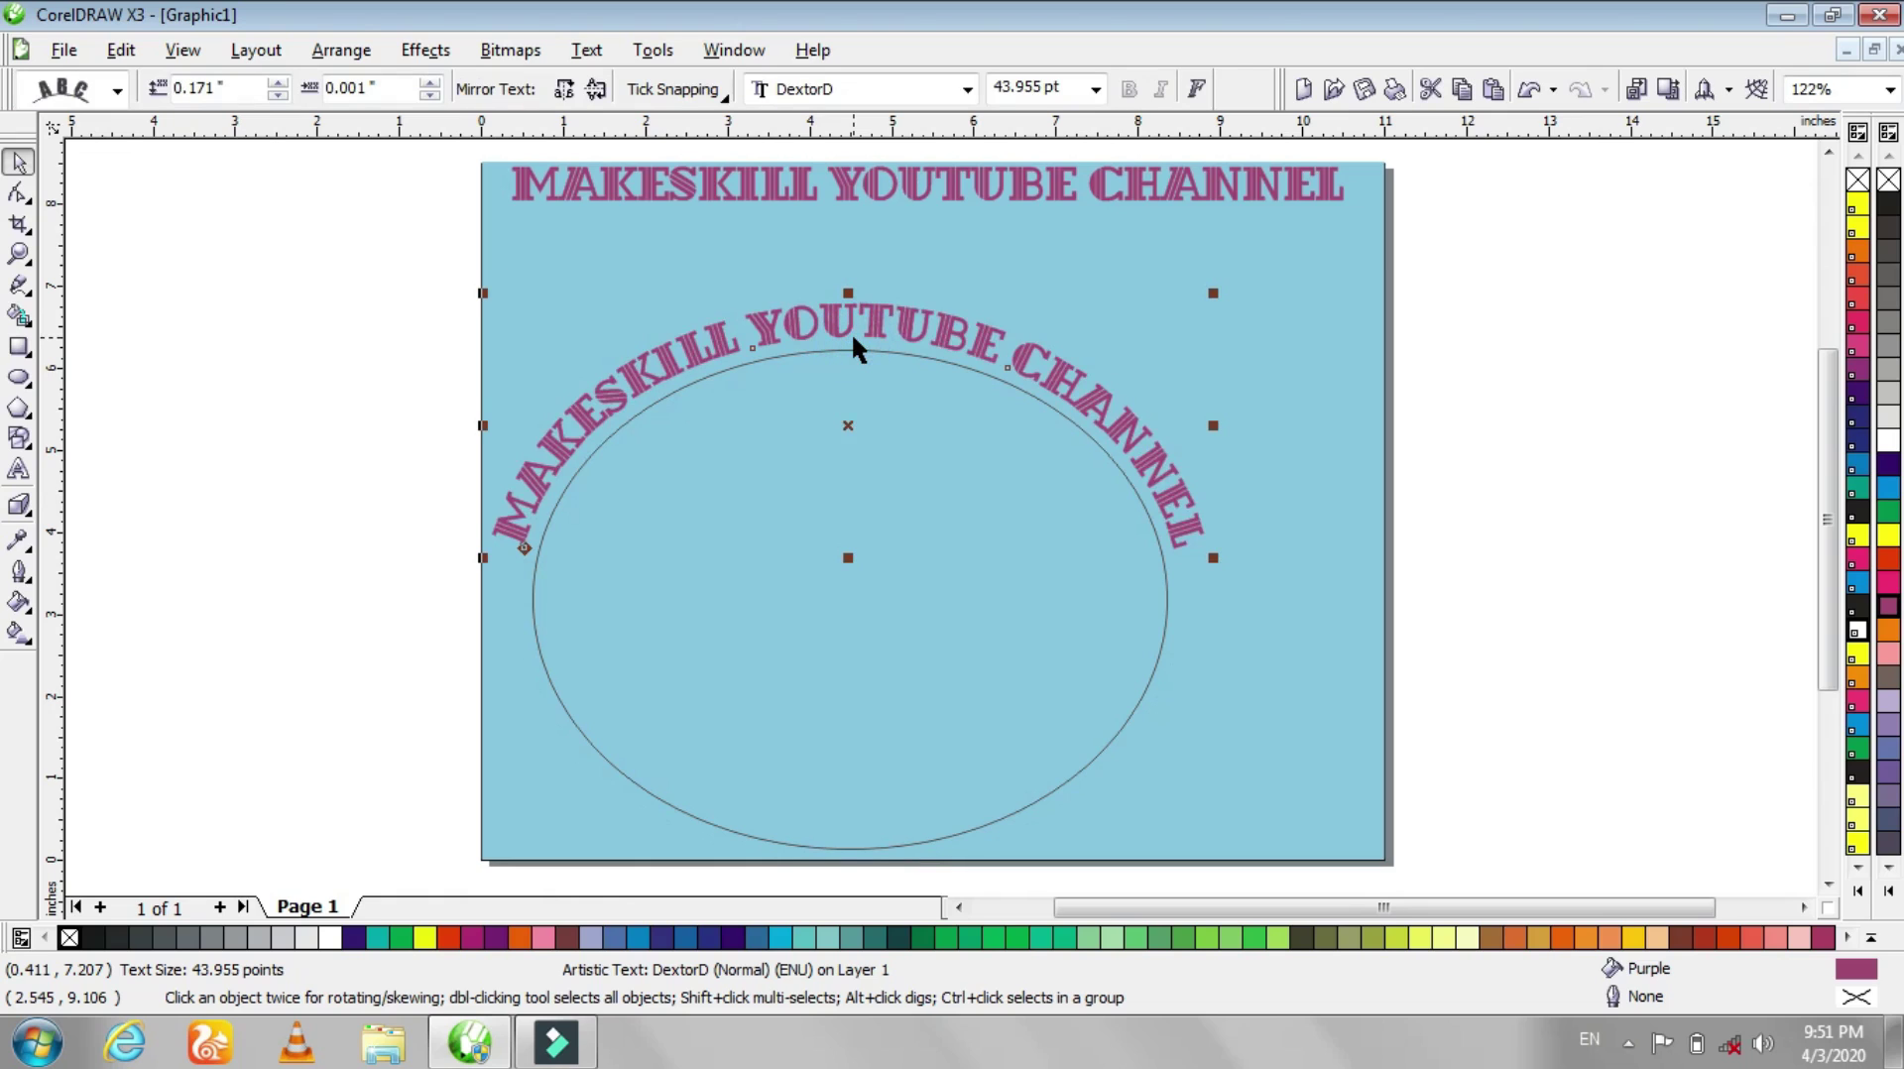
- Delete the ellipse beneath the arched title, keeping the curved text
{"action": "left_click", "coordinate": [1518, 452]}
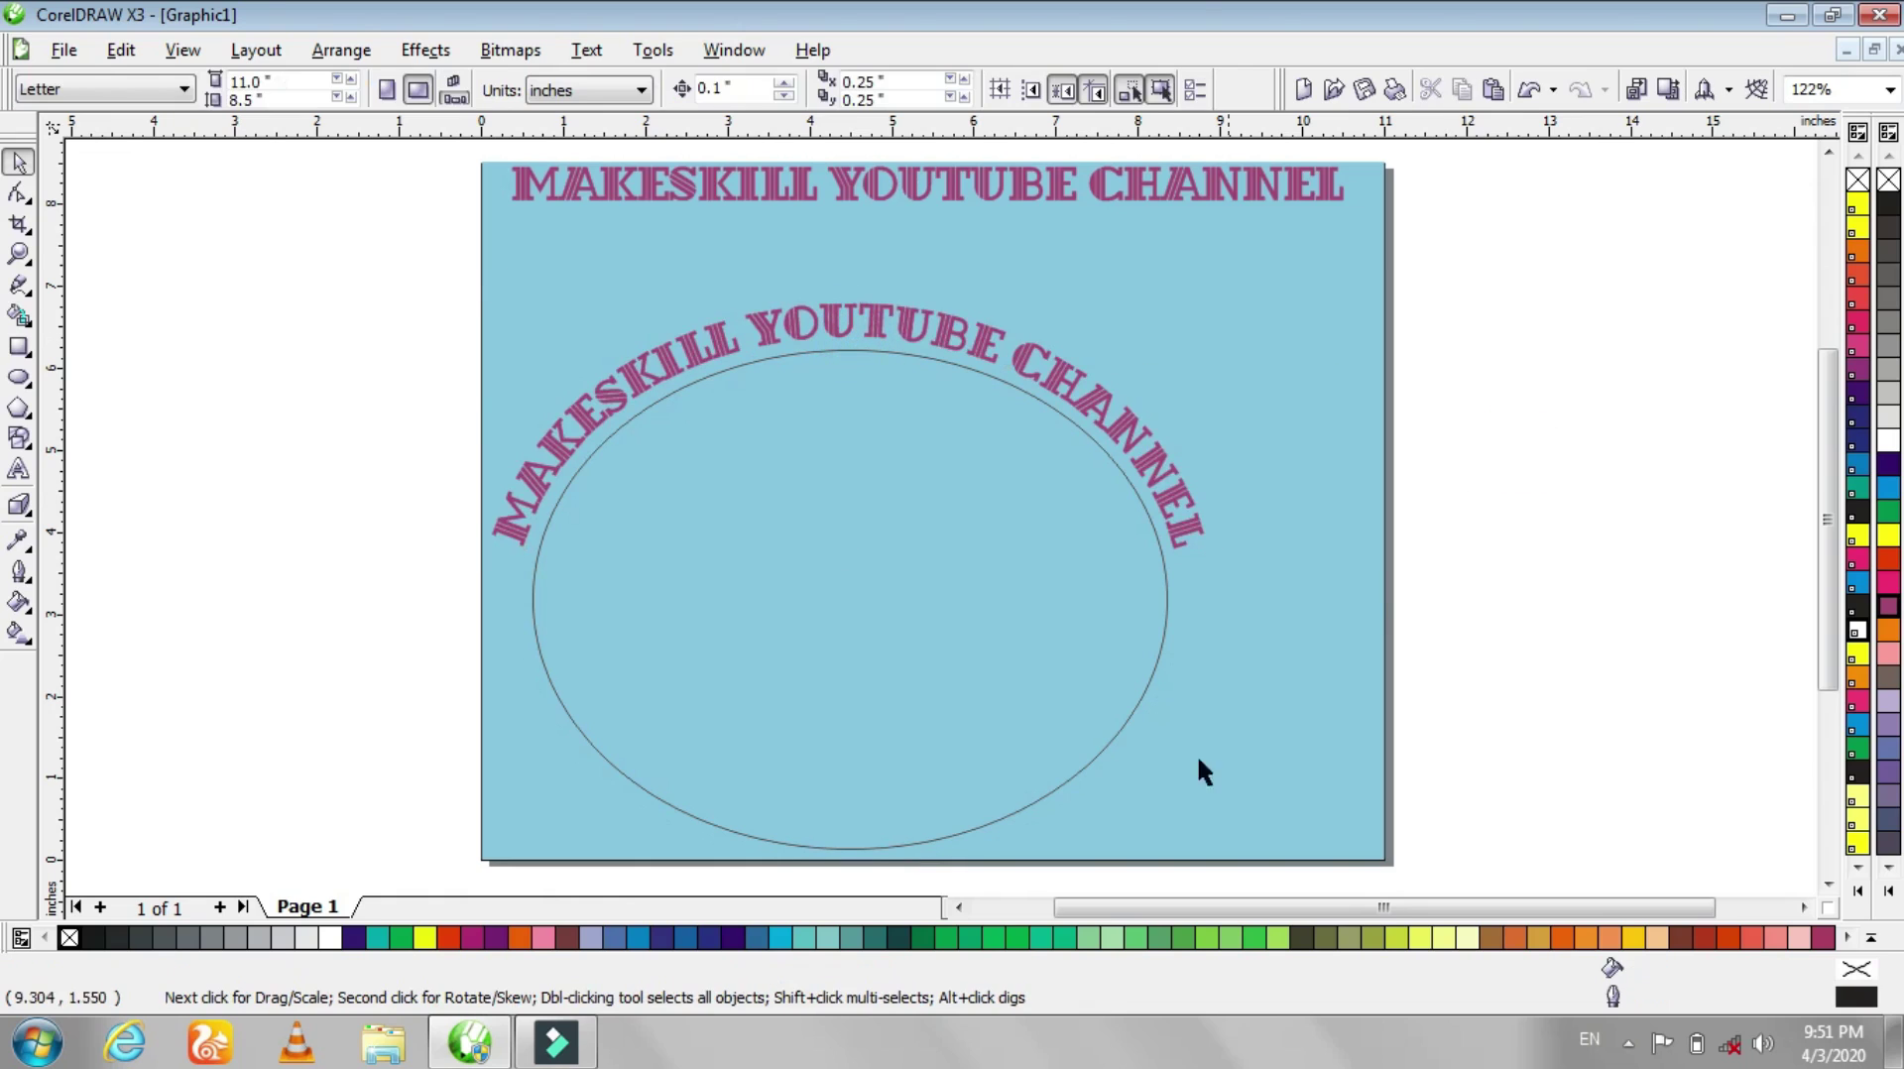
{"action": "left_click", "coordinate": [1086, 761]}
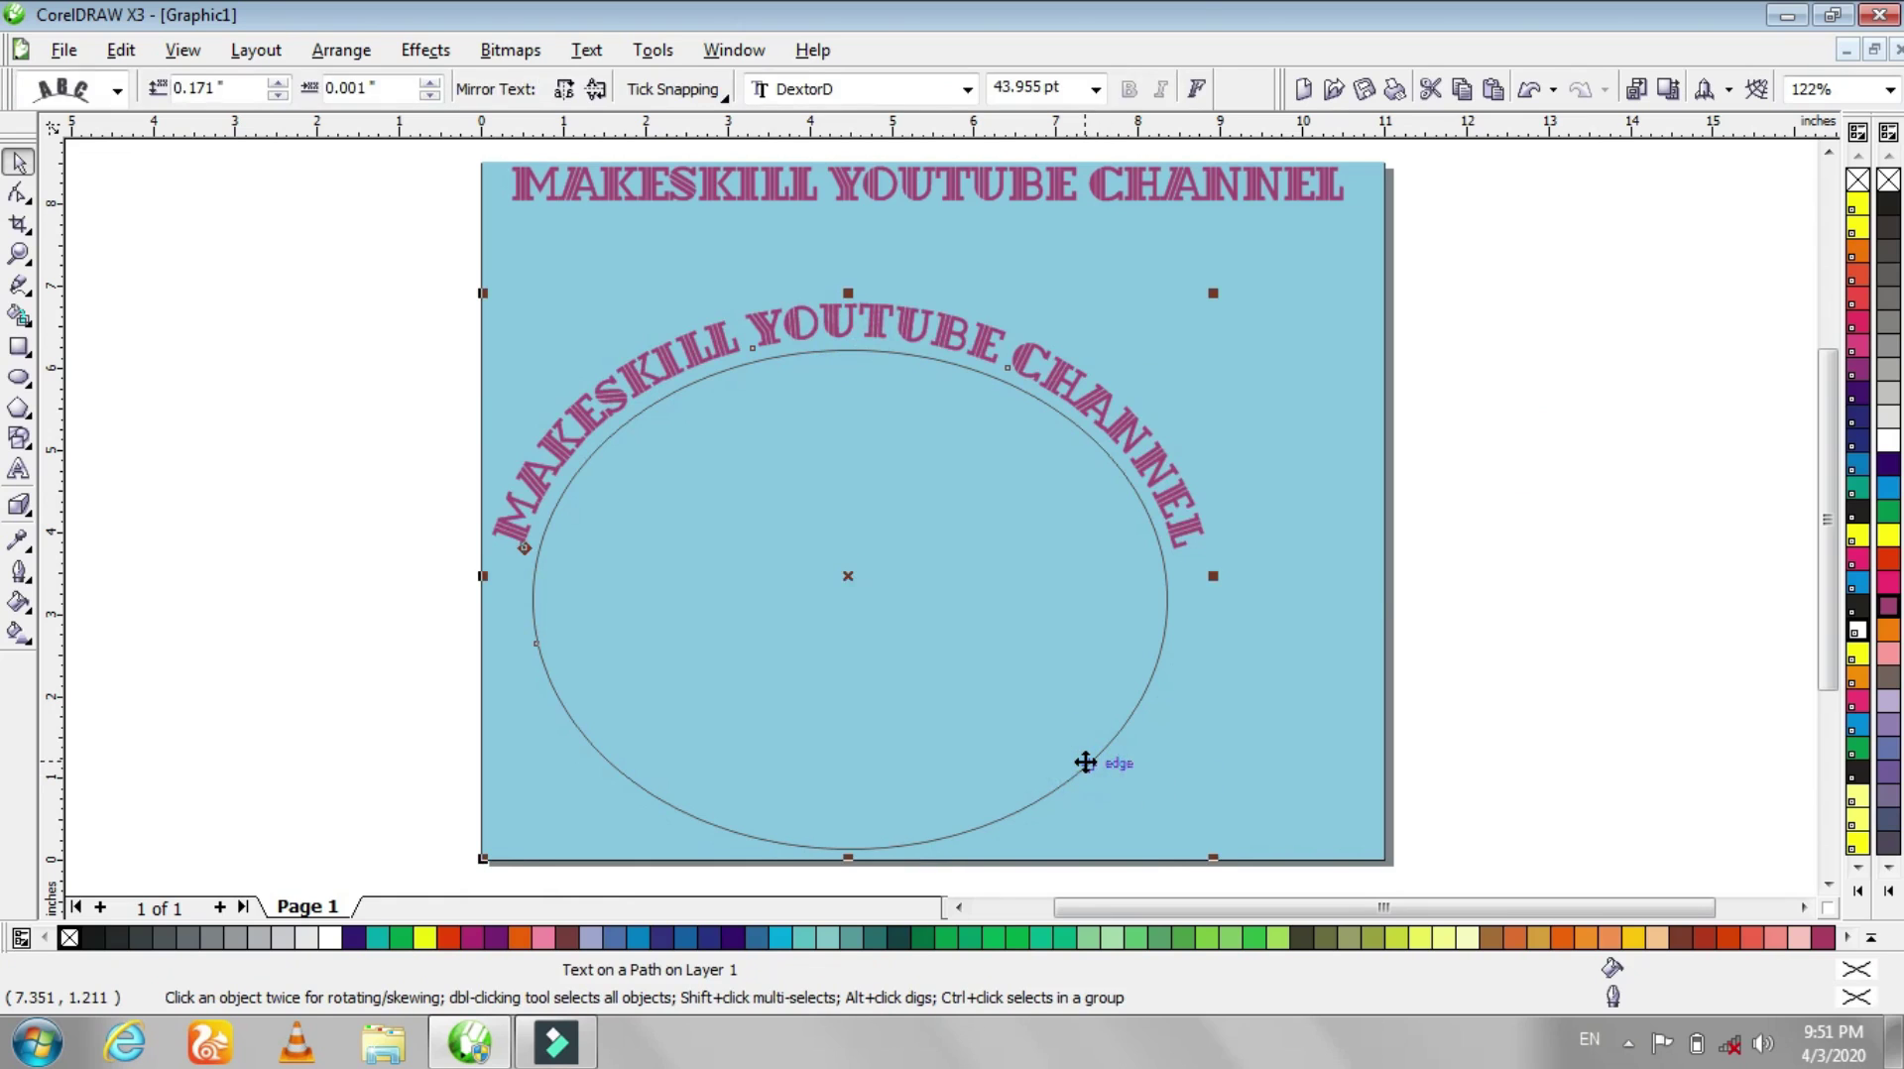
{"action": "key", "text": "Delete"}
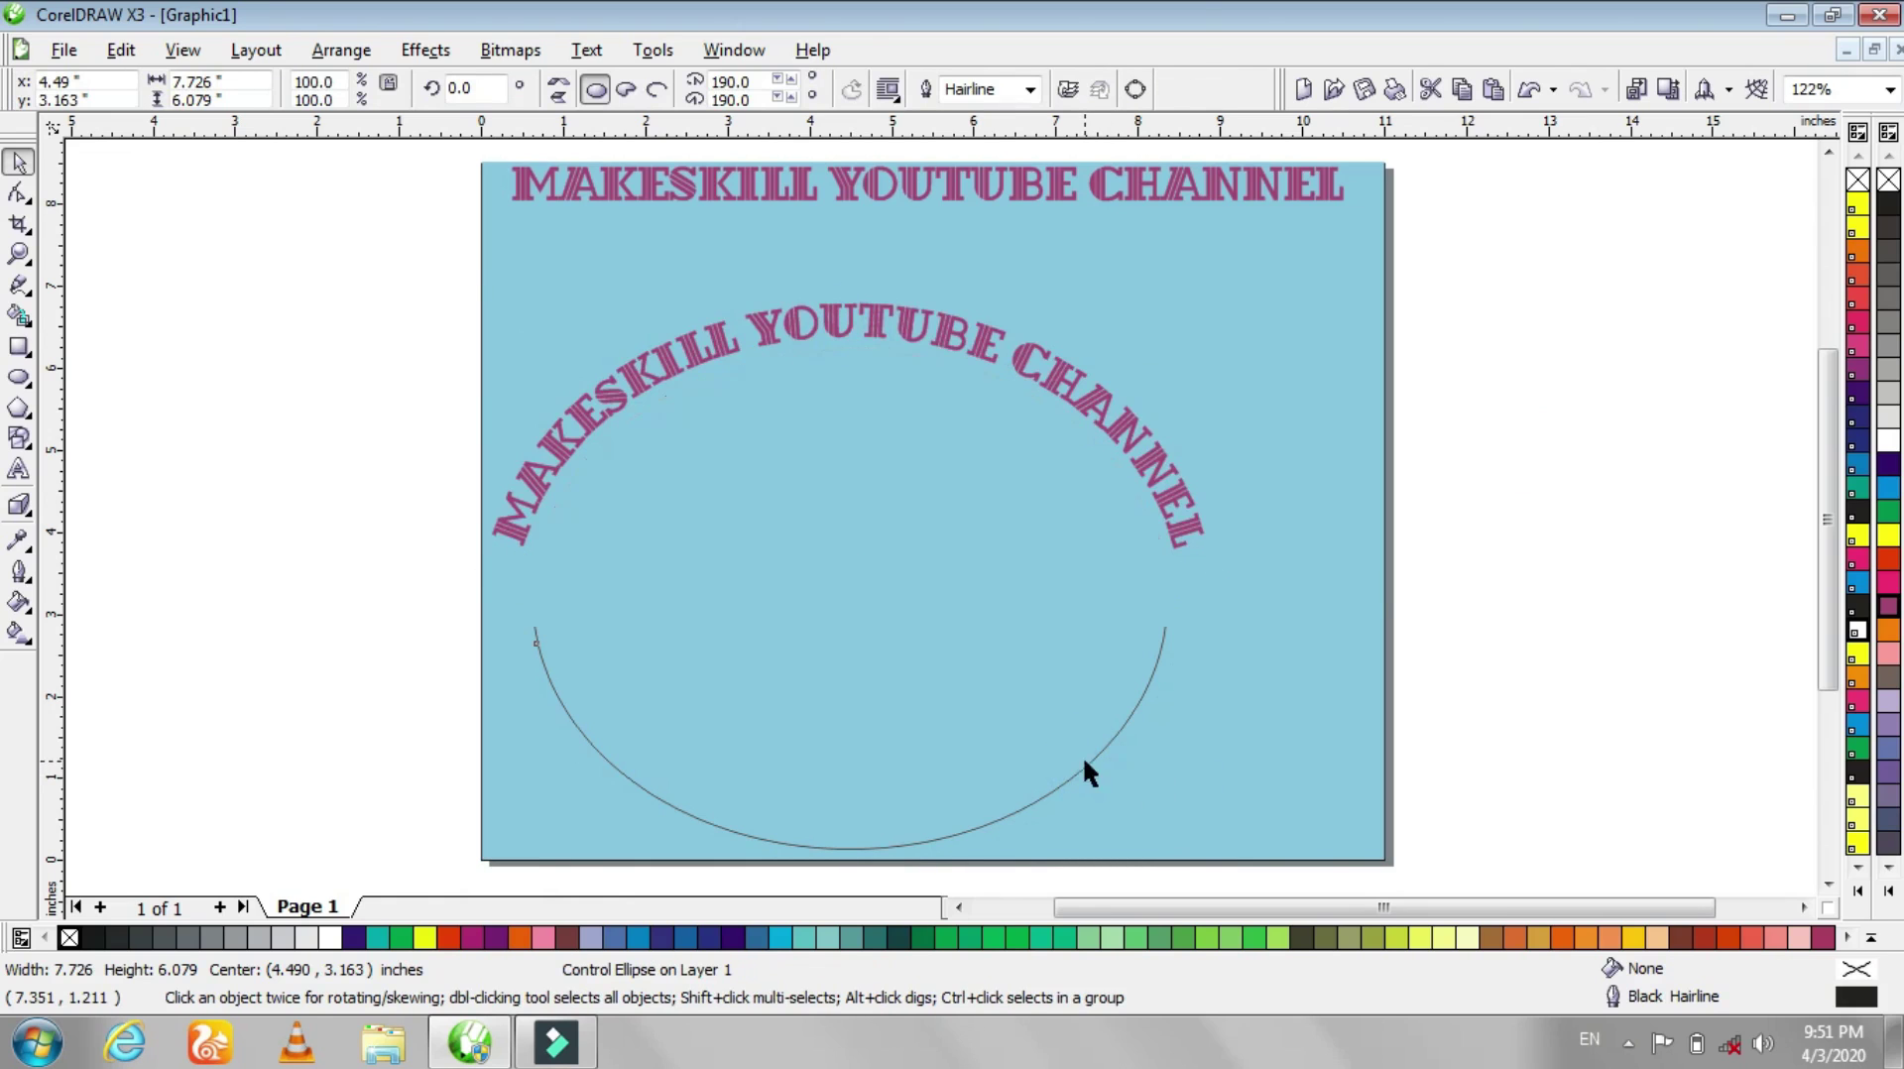
- Move the arched title off the page, beyond its right edge
{"action": "left_click", "coordinate": [1156, 370]}
{"action": "left_click", "coordinate": [1564, 455]}
{"action": "mouse_move", "coordinate": [803, 376]}
{"action": "left_mouse_down"}
{"action": "mouse_move", "coordinate": [1294, 315]}
{"action": "mouse_move", "coordinate": [1497, 256]}
{"action": "left_mouse_up"}
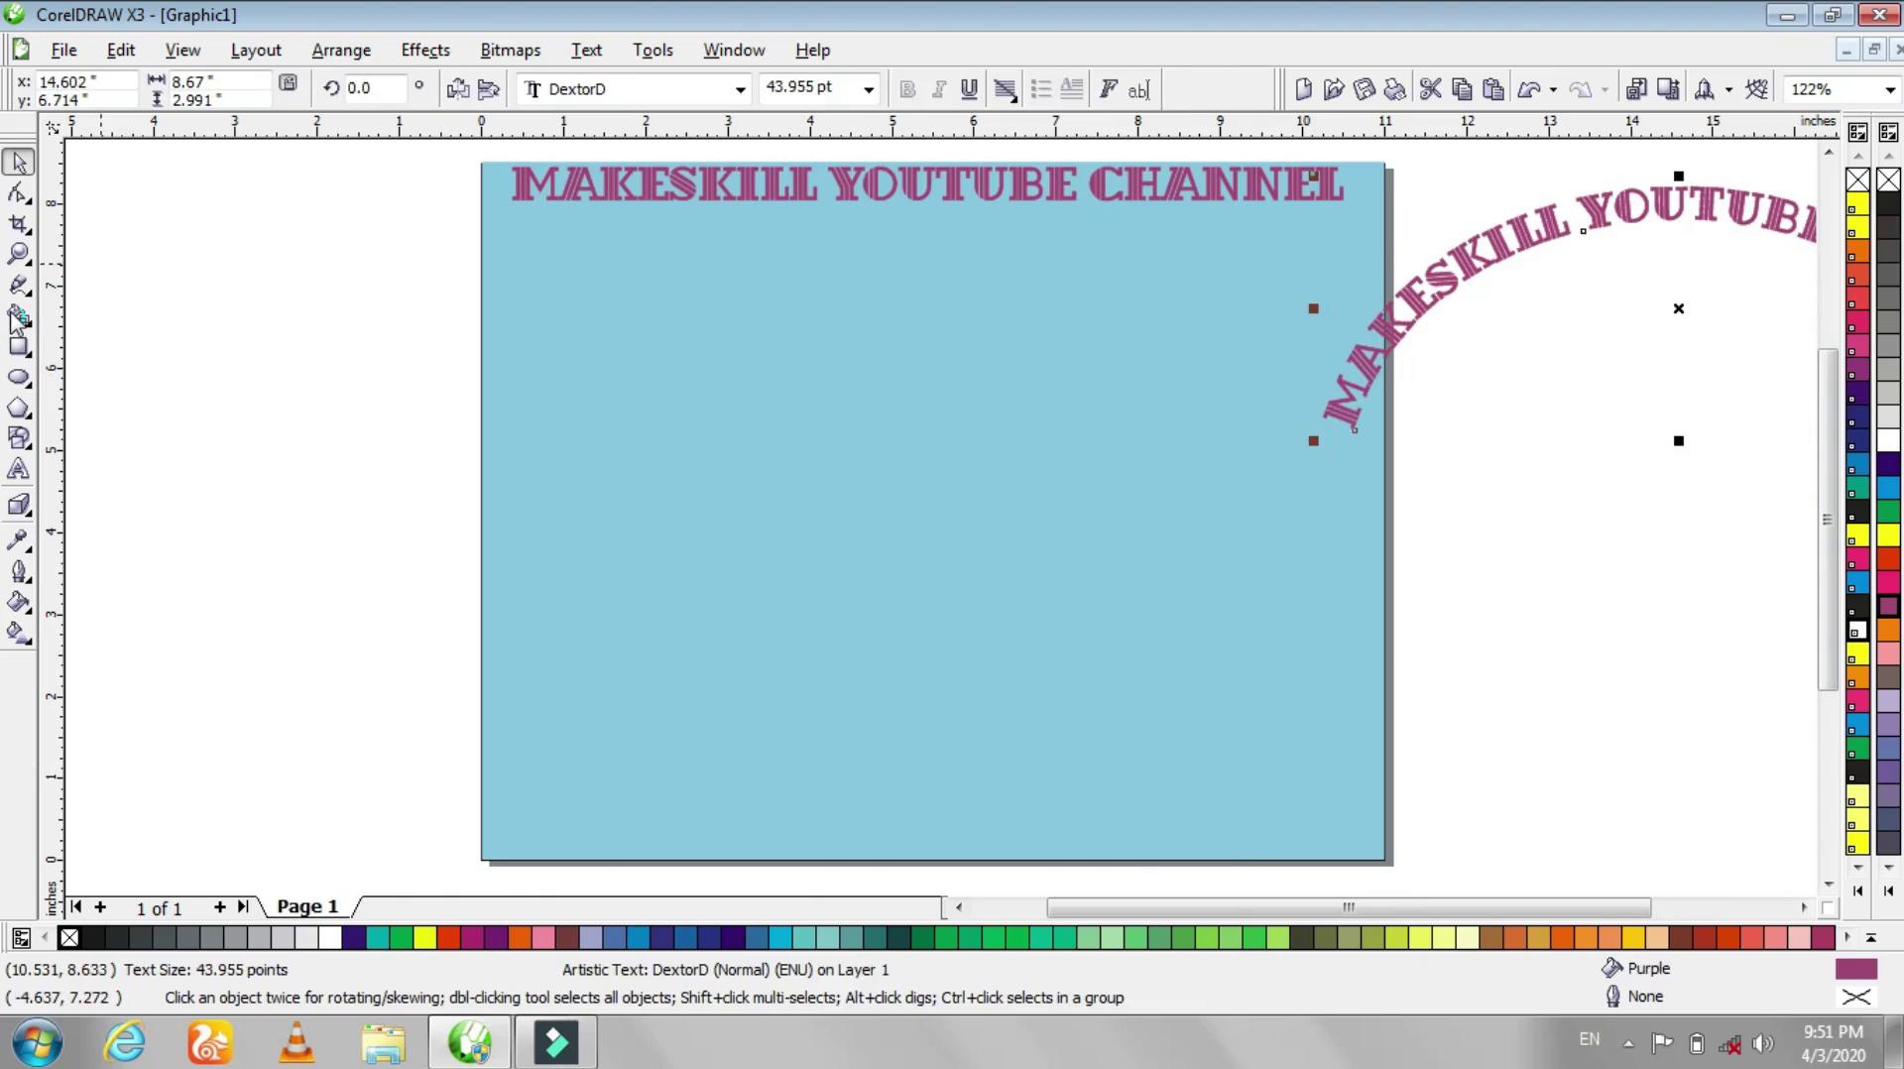
- Draw a freehand wave about 8.2 inches wide and 1 inch high across the page's left edge, and delete its two inner nodes
{"action": "left_click", "coordinate": [19, 285]}
{"action": "mouse_move", "coordinate": [175, 430]}
{"action": "left_mouse_down"}
{"action": "mouse_move", "coordinate": [235, 476]}
{"action": "mouse_move", "coordinate": [803, 417]}
{"action": "mouse_move", "coordinate": [849, 487]}
{"action": "left_mouse_up"}
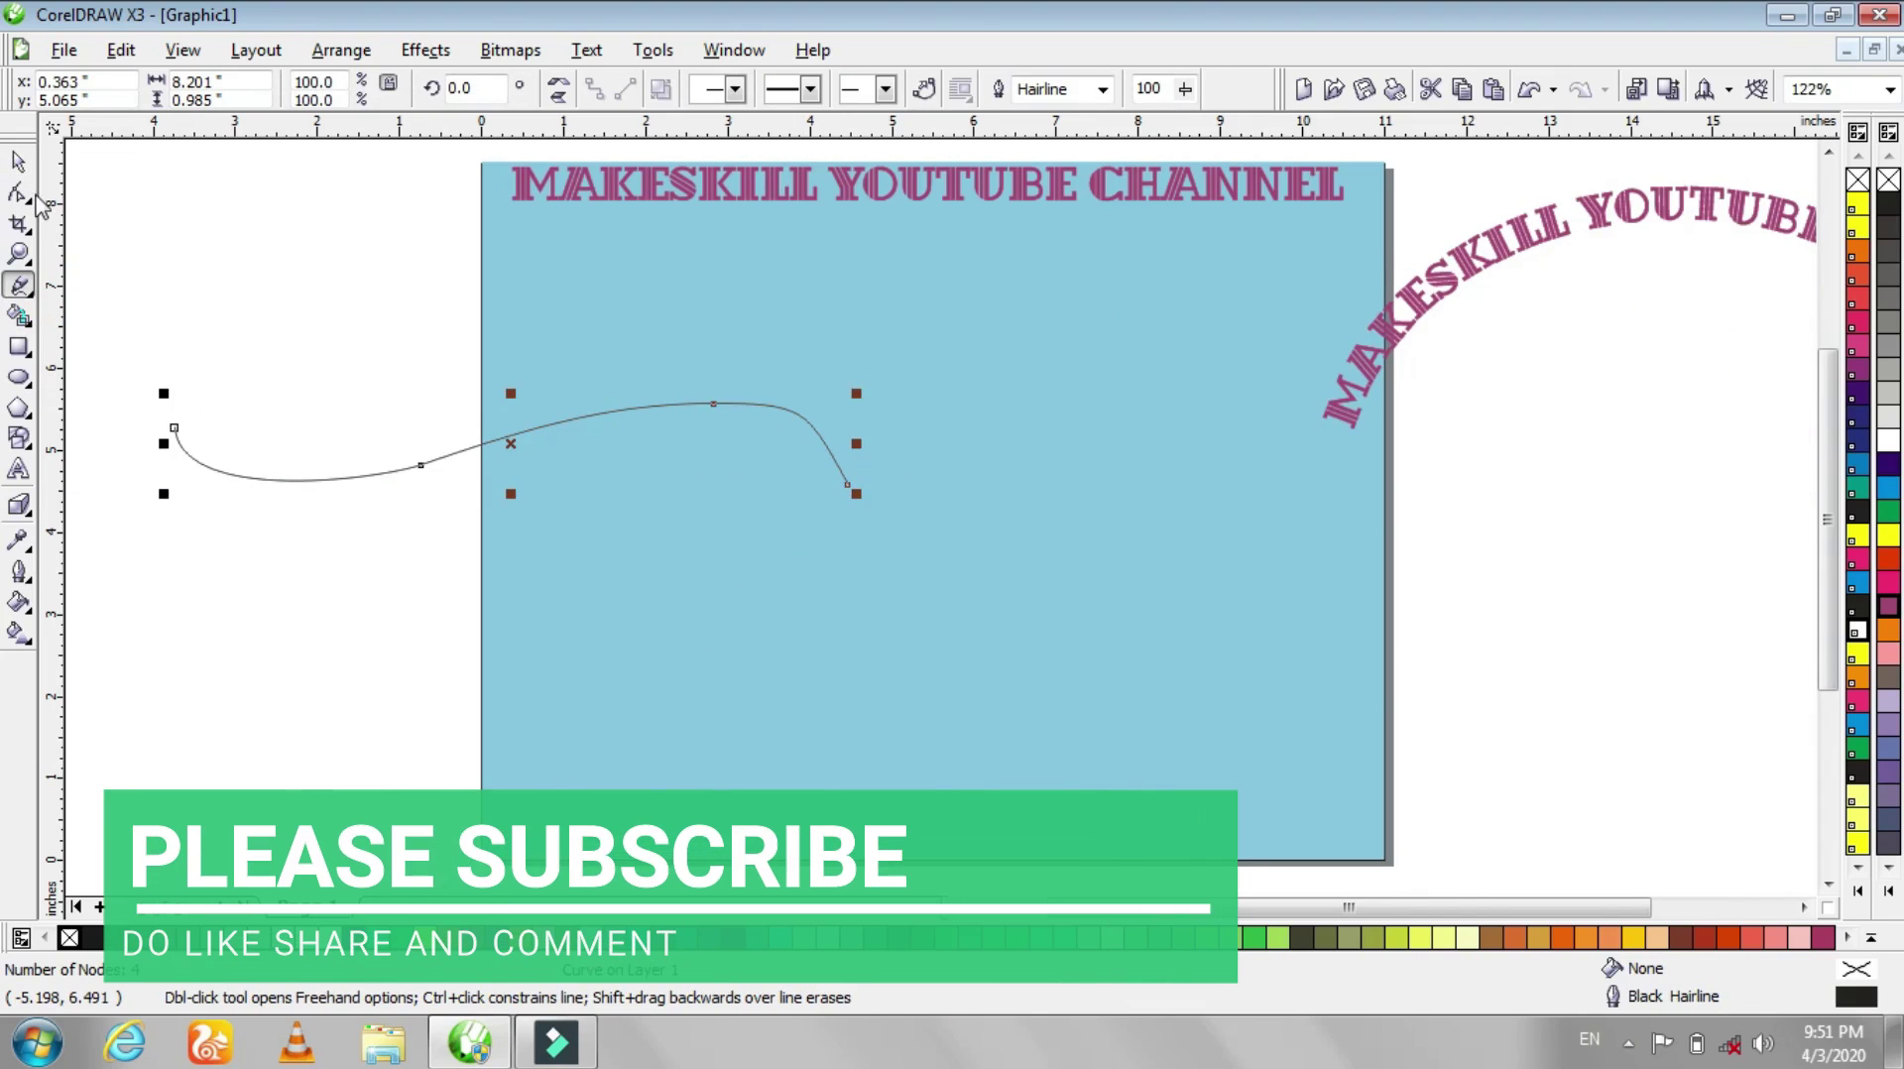
{"action": "left_click", "coordinate": [20, 194]}
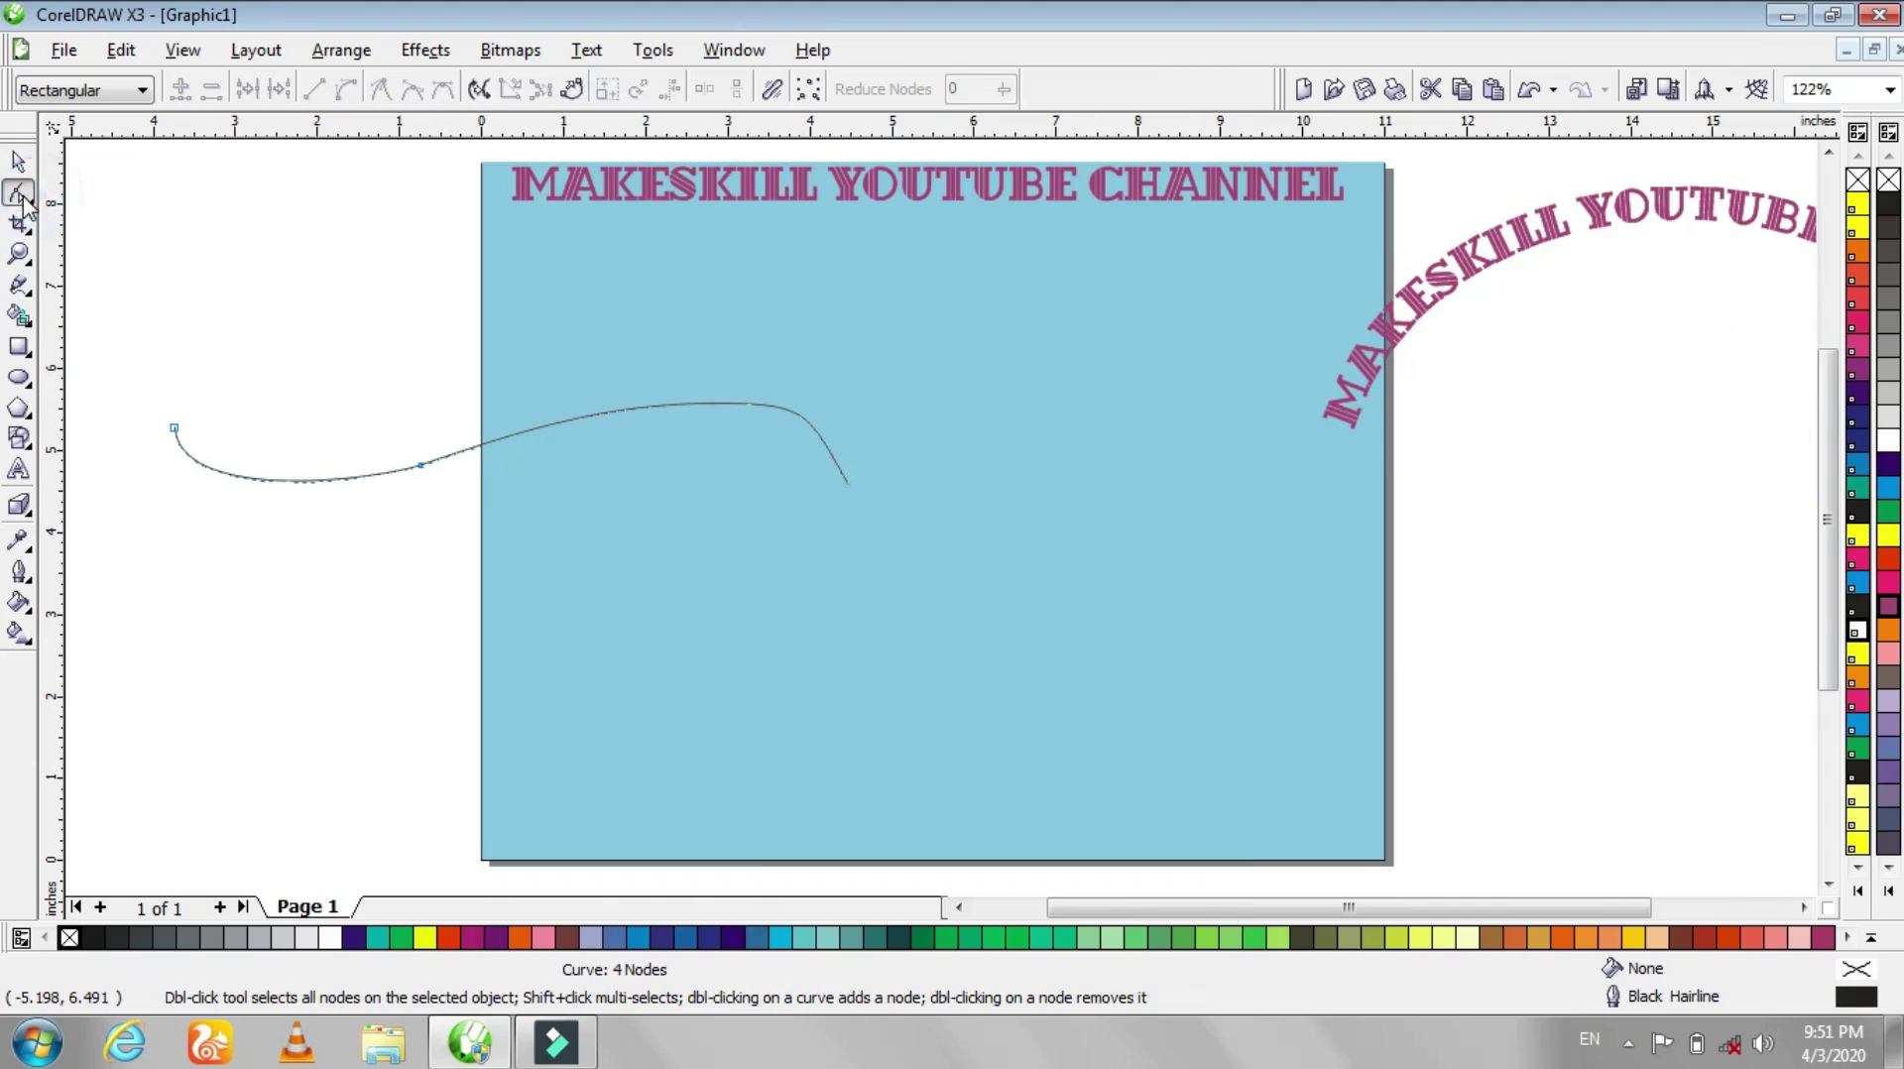
{"action": "left_click", "coordinate": [423, 462]}
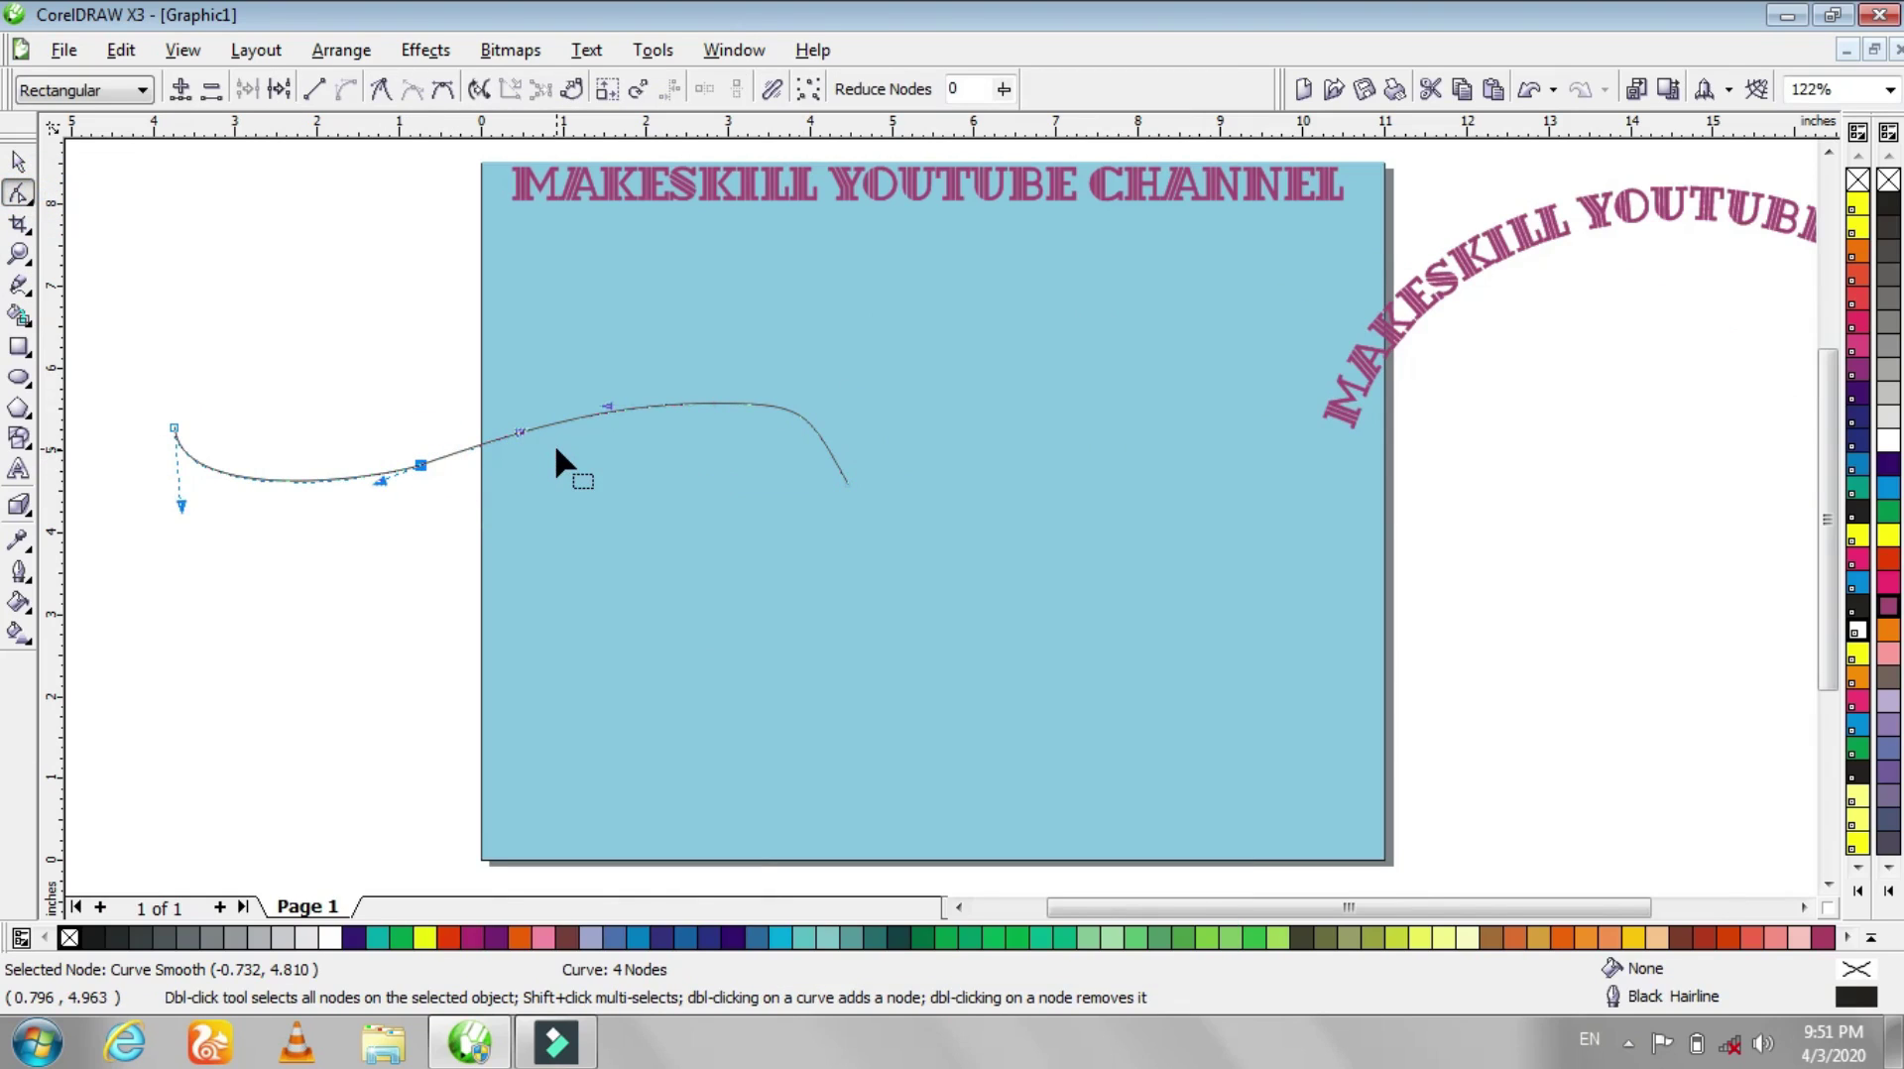
{"action": "key", "text": "Delete"}
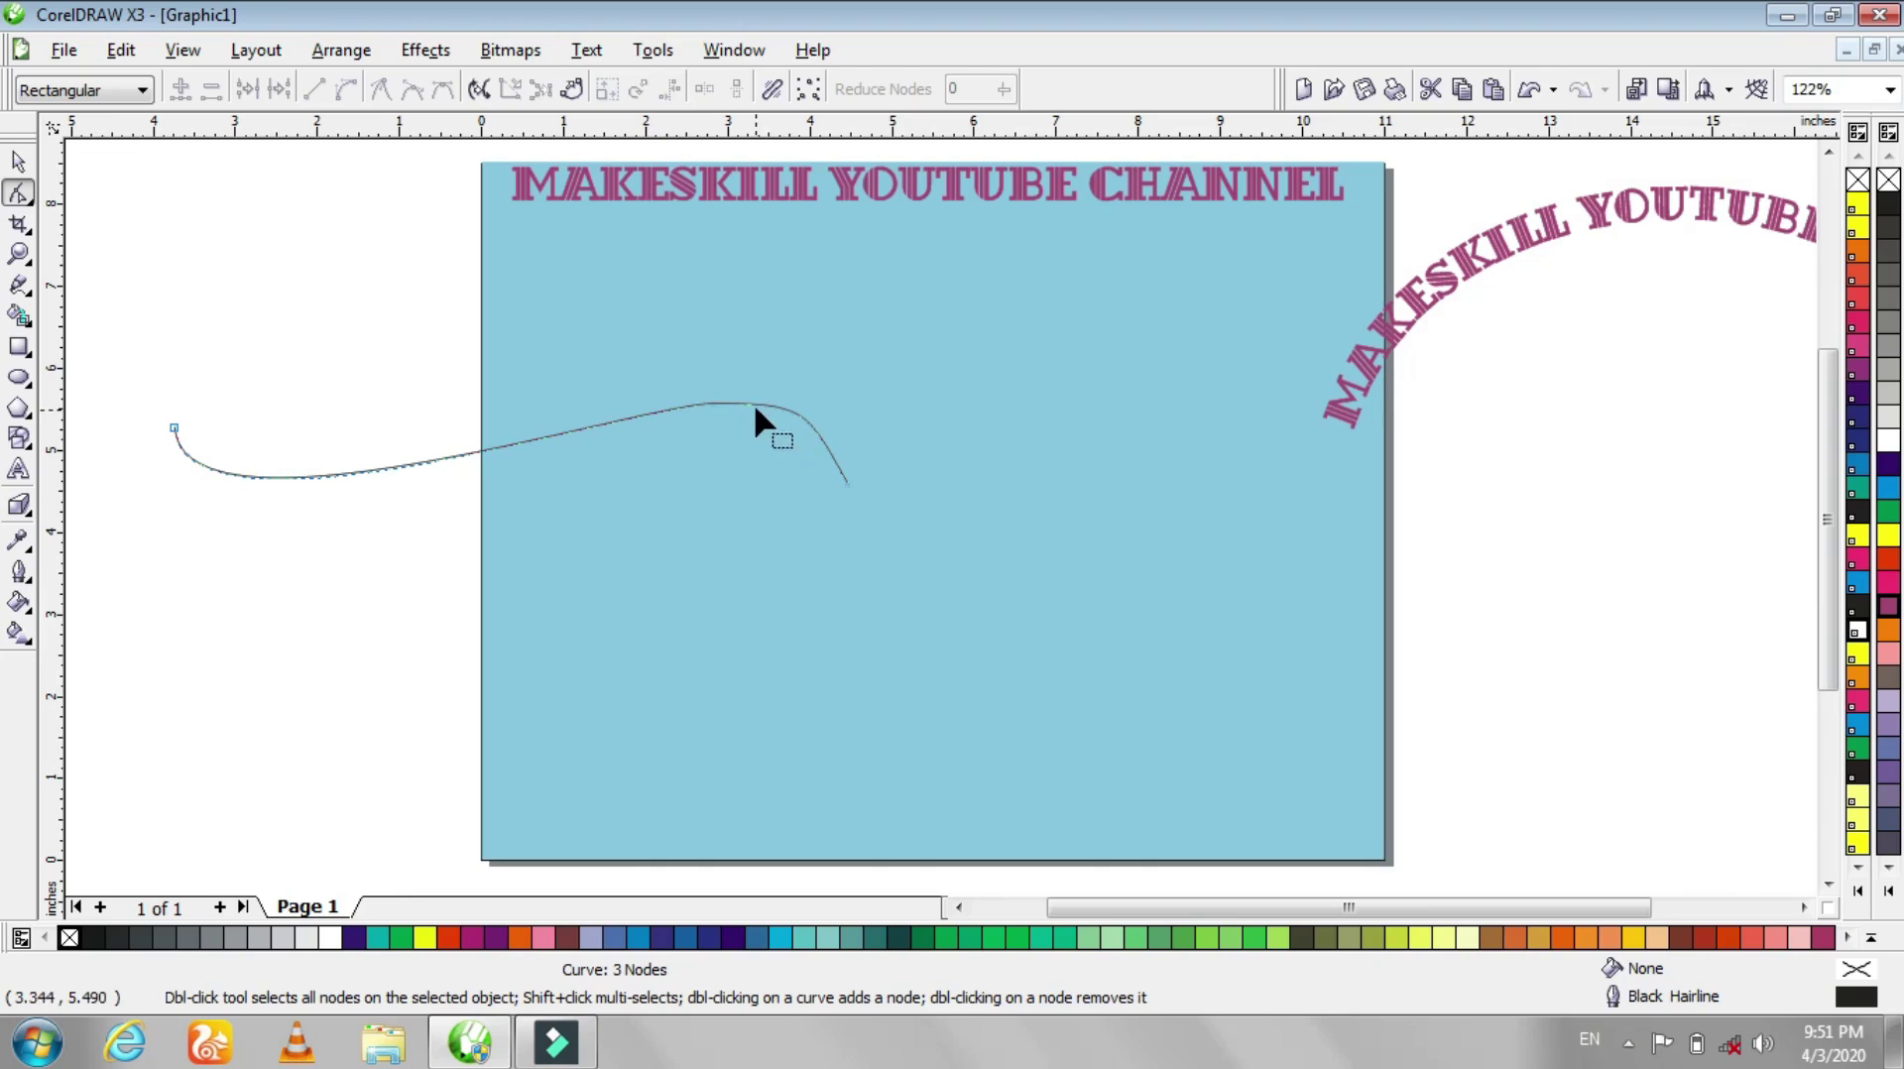
{"action": "left_click", "coordinate": [174, 428]}
{"action": "left_click", "coordinate": [643, 405]}
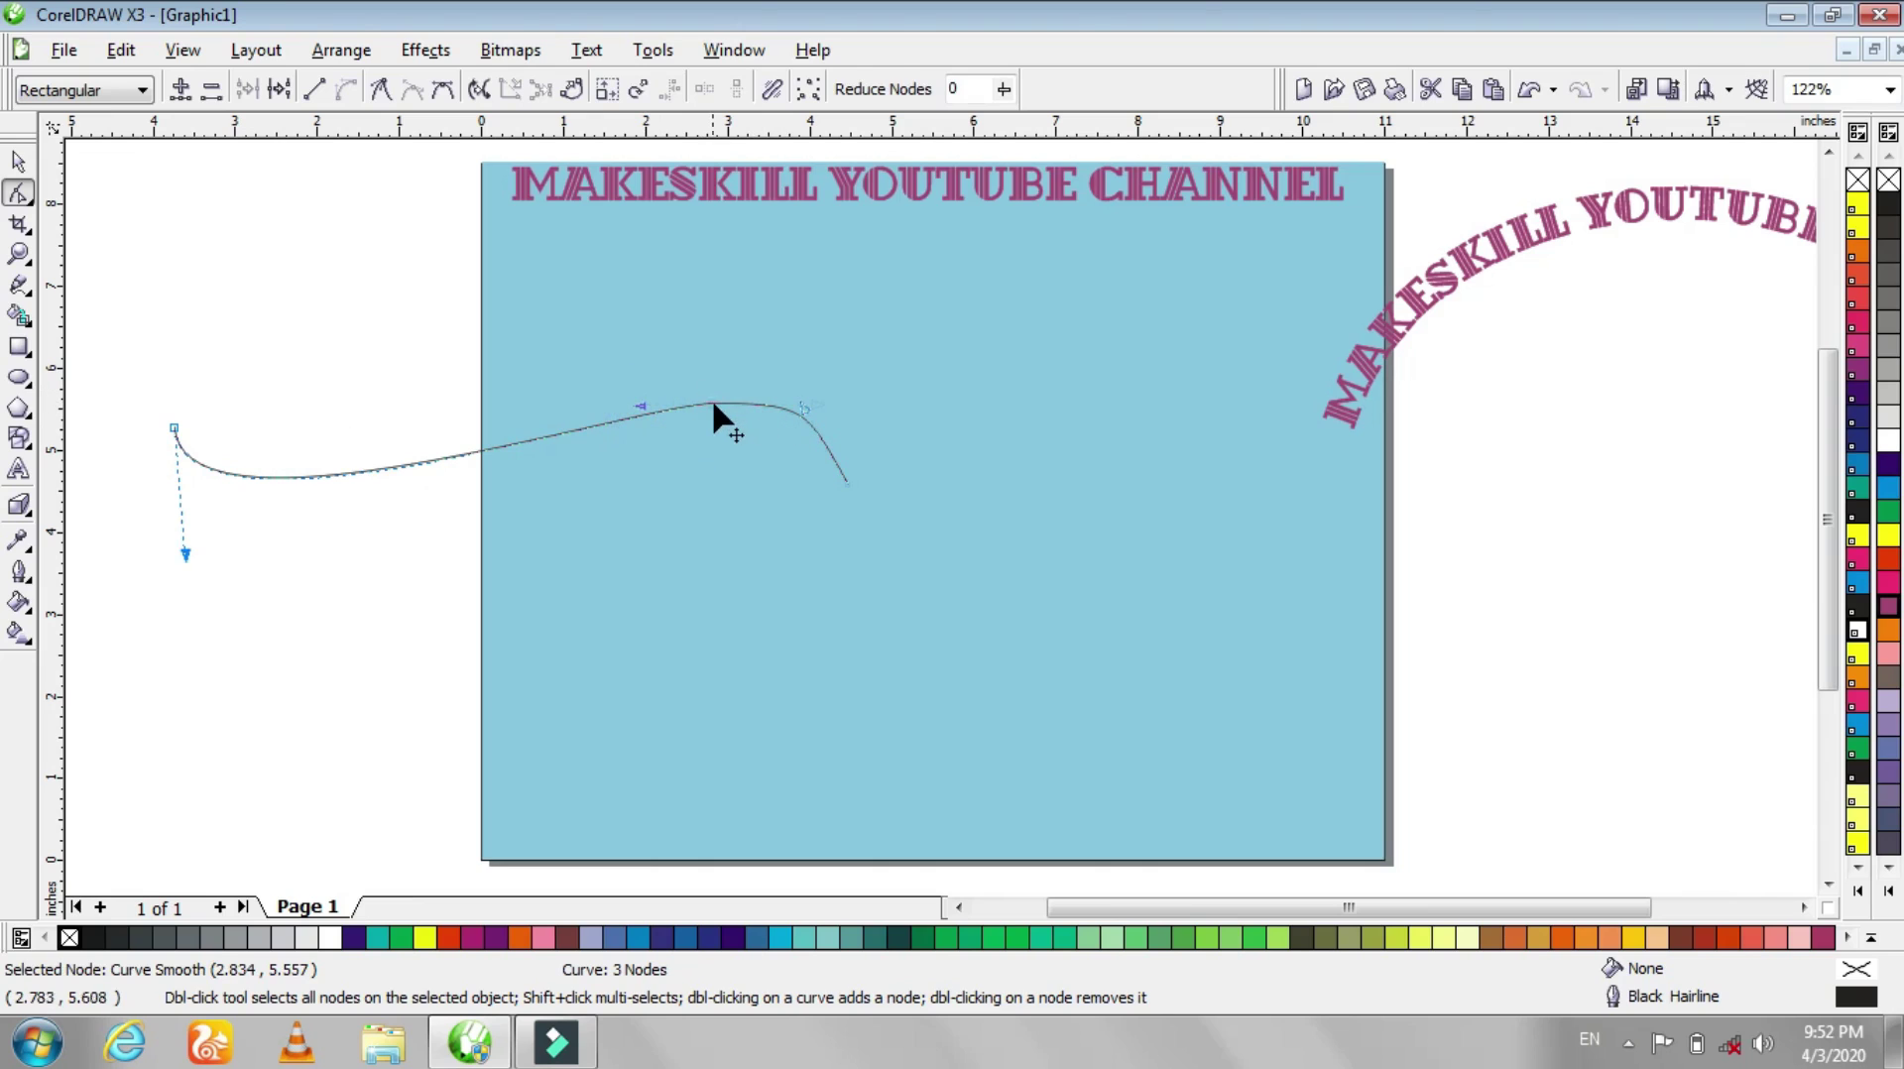
{"action": "key", "text": "Delete"}
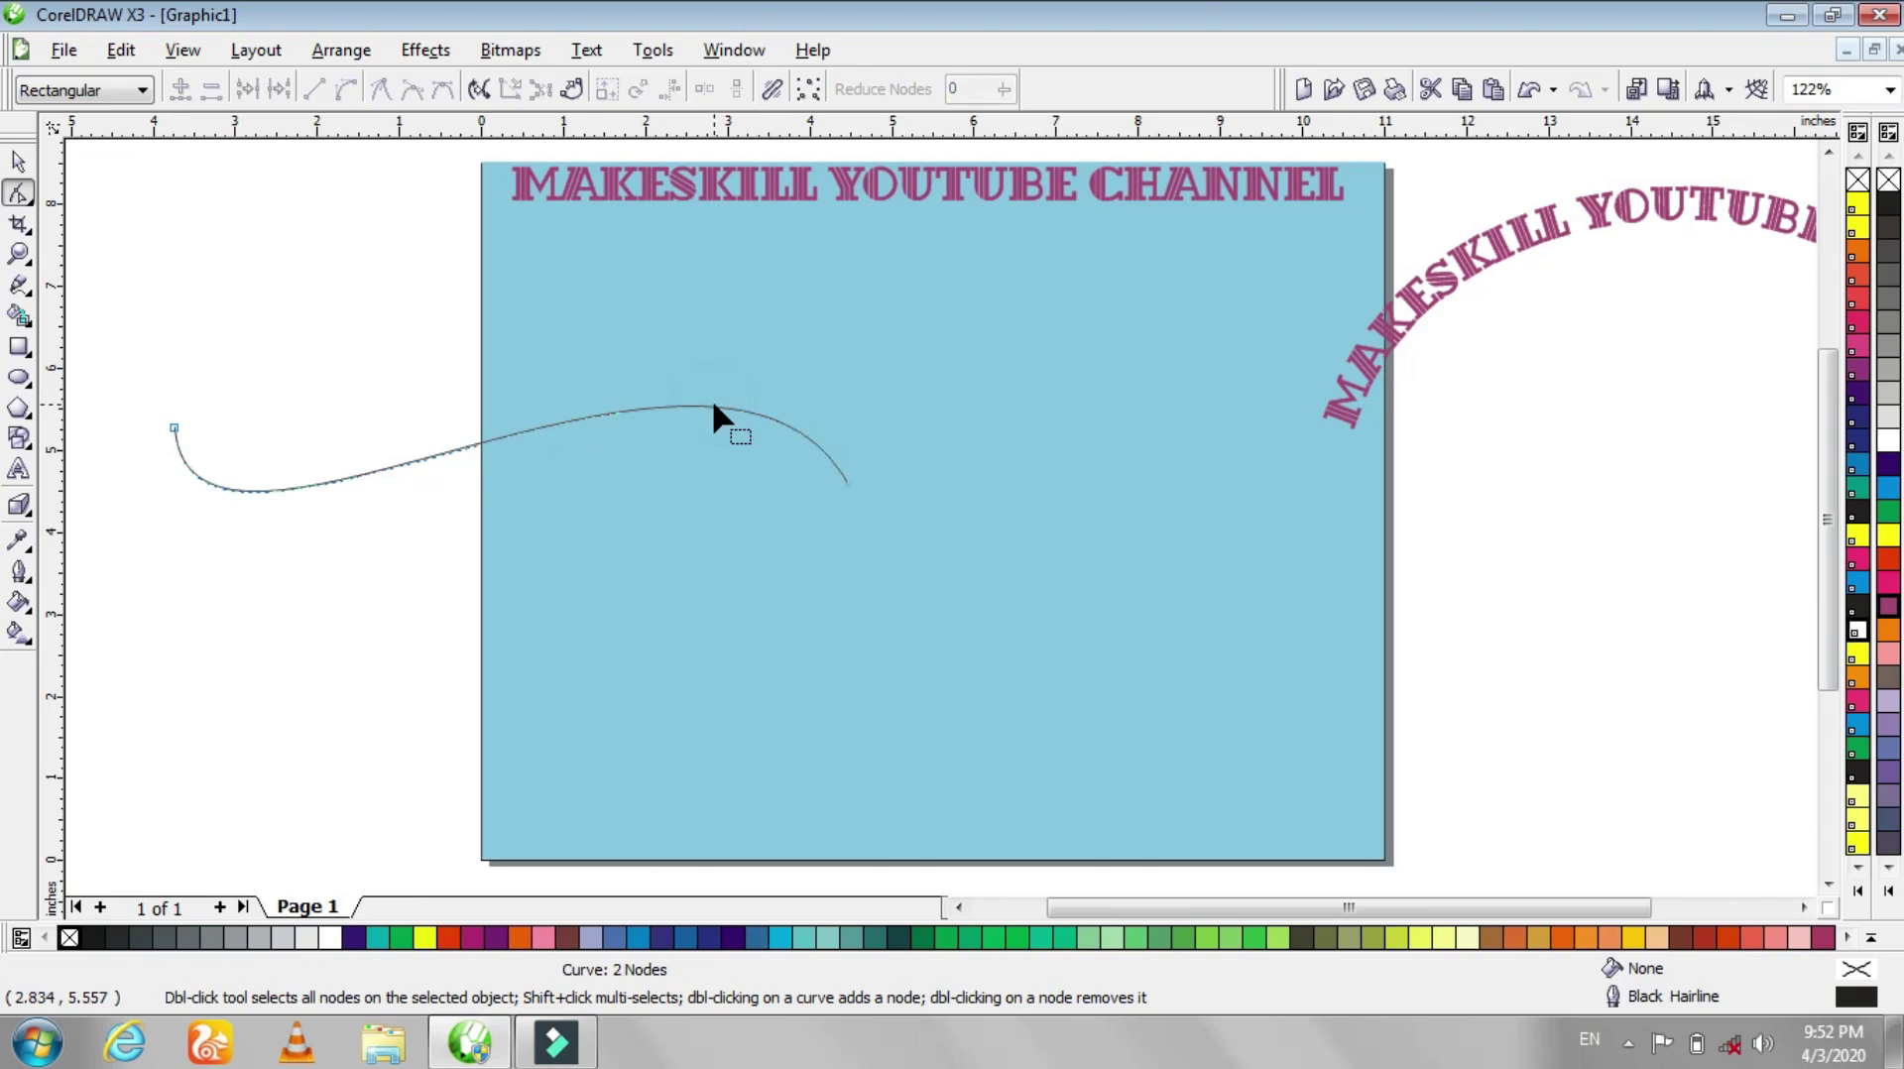
- Reshape the wave with its end nodes' handles into a smooth S-curve about 1.5 inches high
{"action": "left_click", "coordinate": [846, 484]}
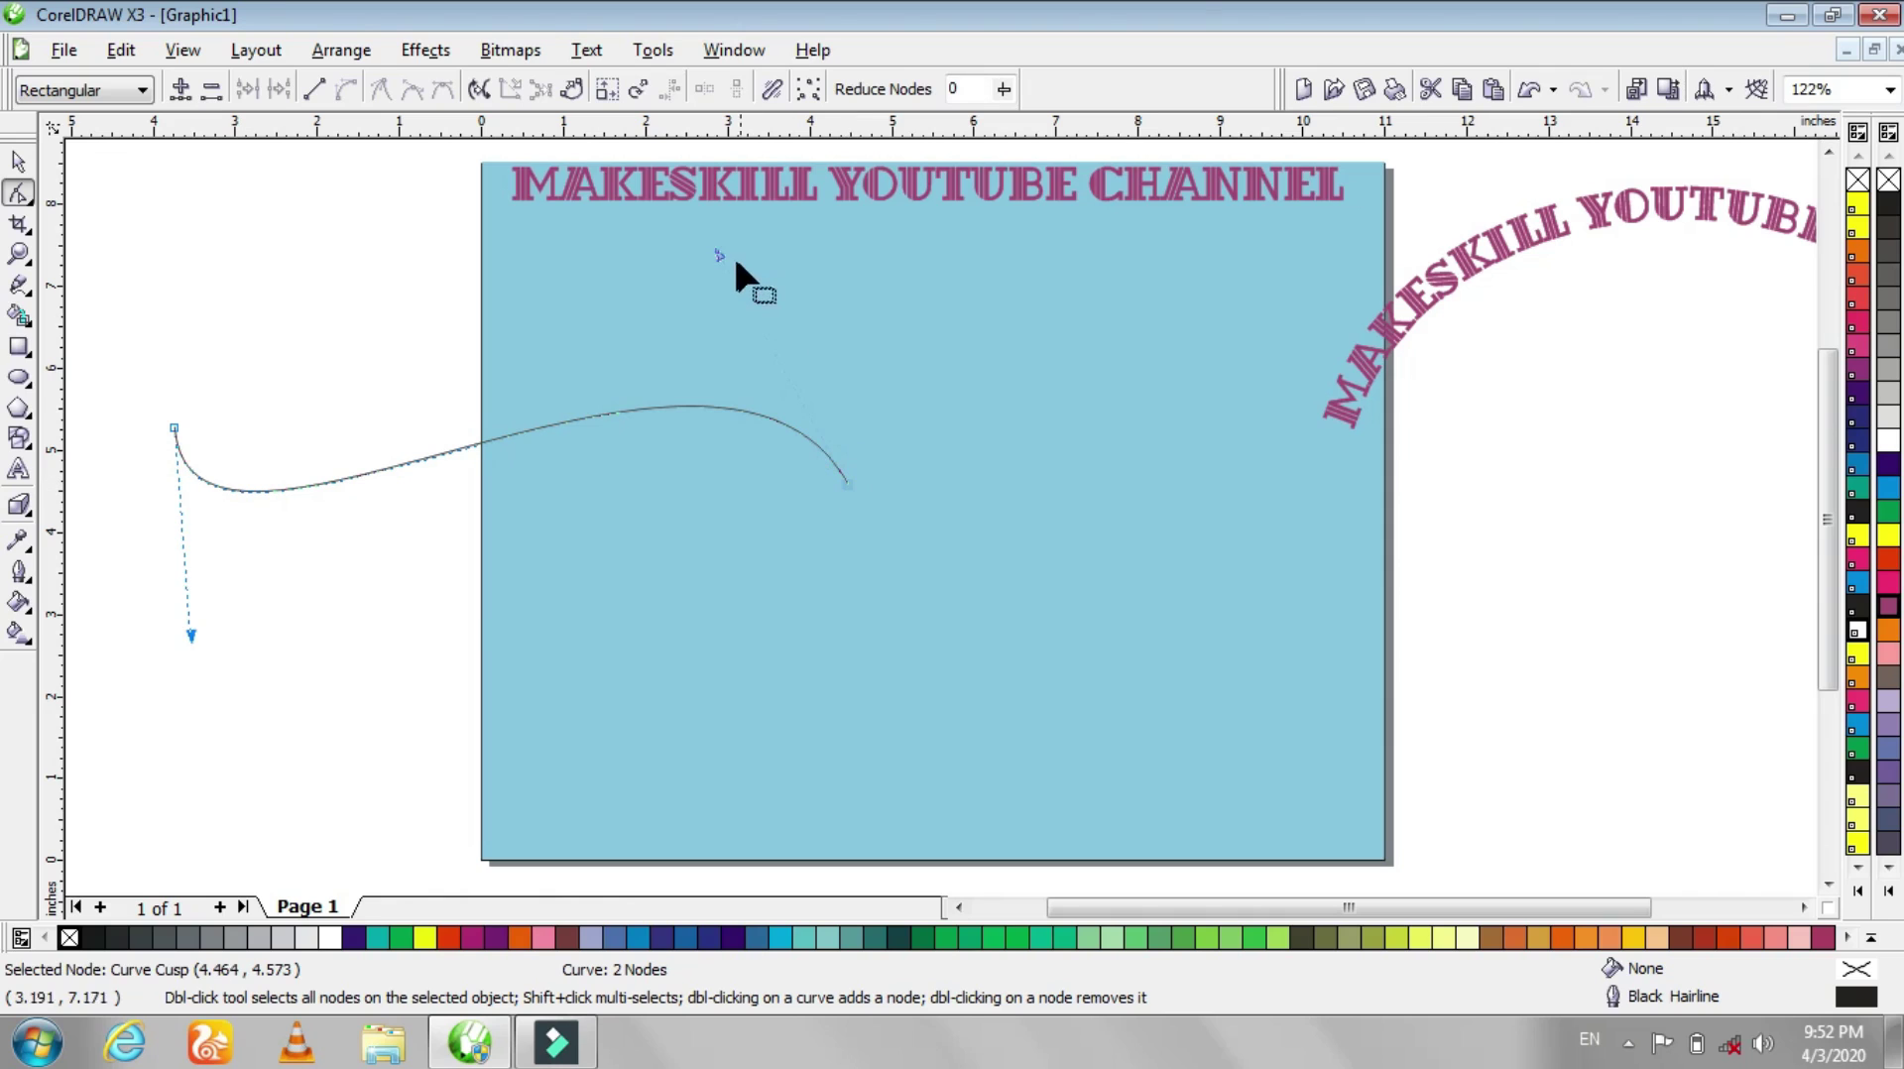
{"action": "left_click_drag", "start_coordinate": [718, 252], "coordinate": [634, 224]}
{"action": "left_click_drag", "start_coordinate": [192, 634], "coordinate": [337, 719]}
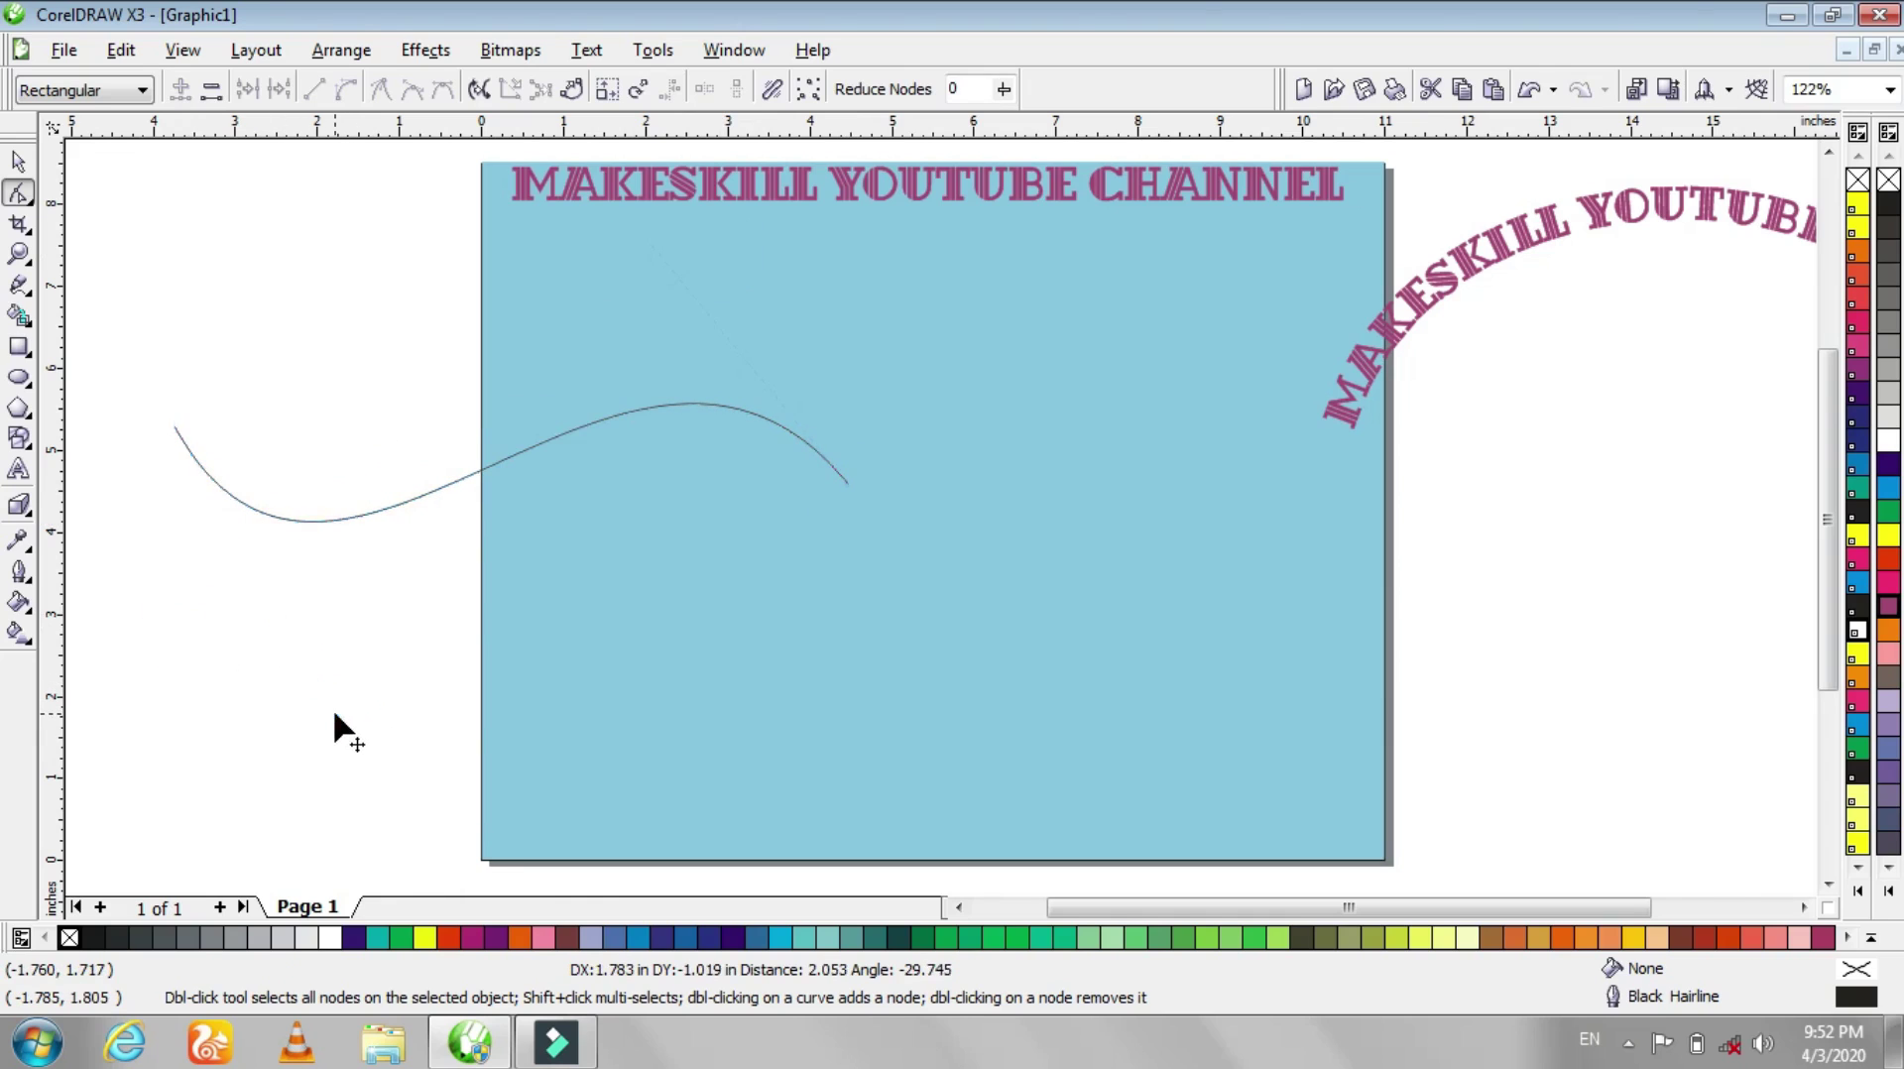
{"action": "left_click_drag", "start_coordinate": [638, 210], "coordinate": [625, 206]}
{"action": "left_click", "coordinate": [17, 161]}
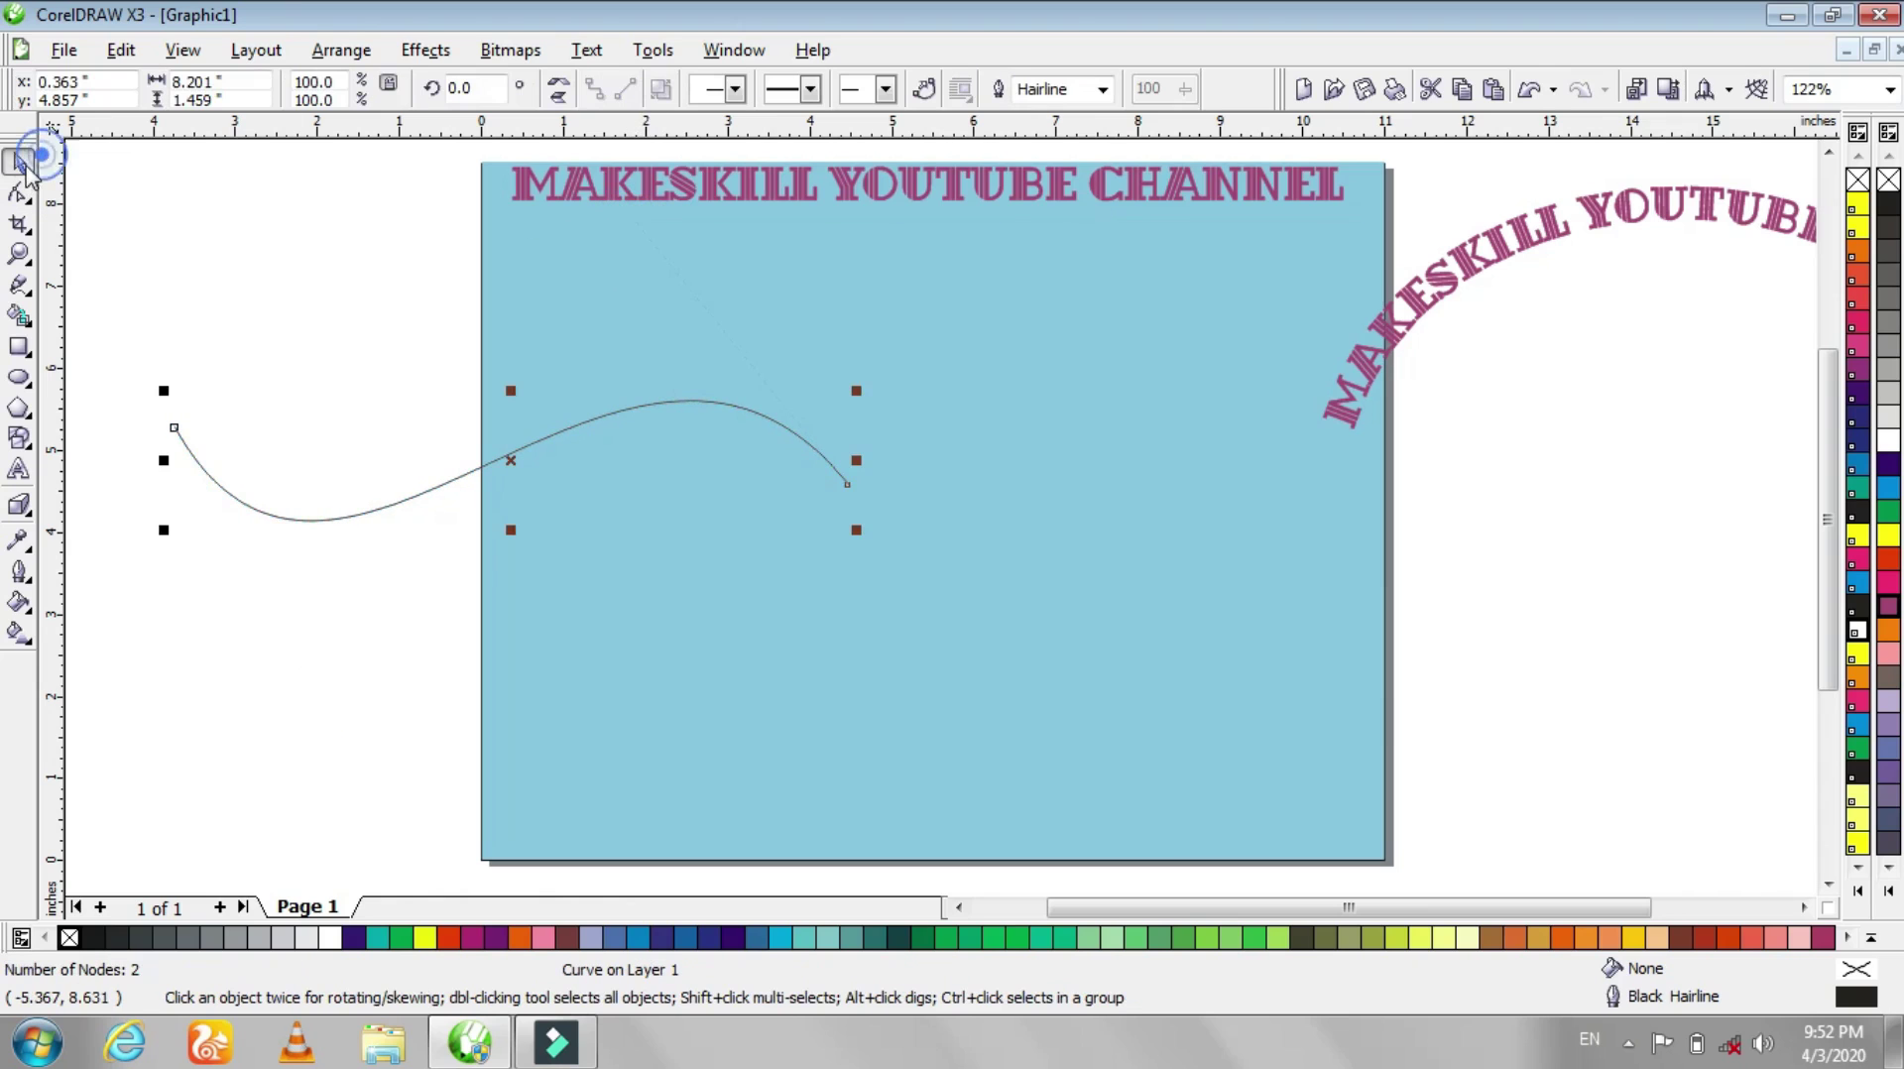
- Duplicate the title just below itself and fit the copy to the wave, about 0.27 inches above the curve
{"action": "left_click_drag", "start_coordinate": [749, 188], "coordinate": [754, 244]}
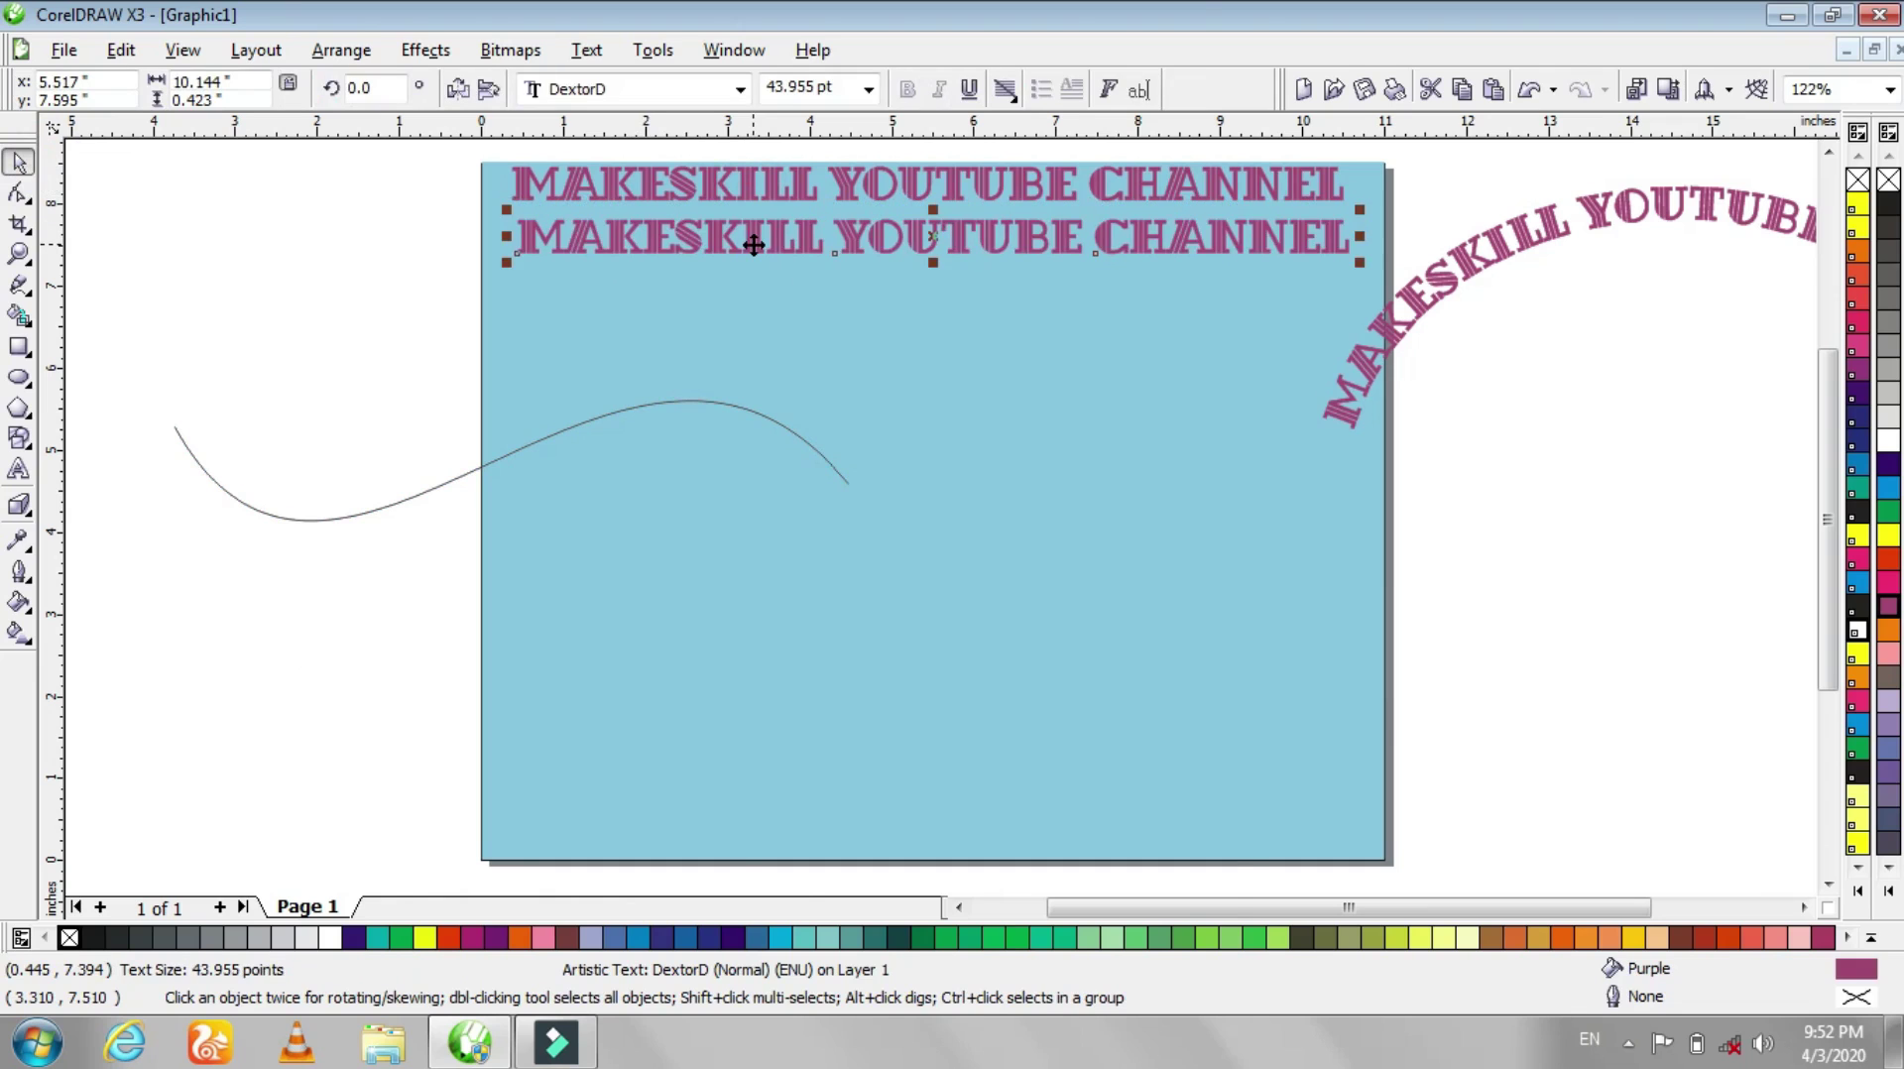
{"action": "left_click", "coordinate": [595, 49]}
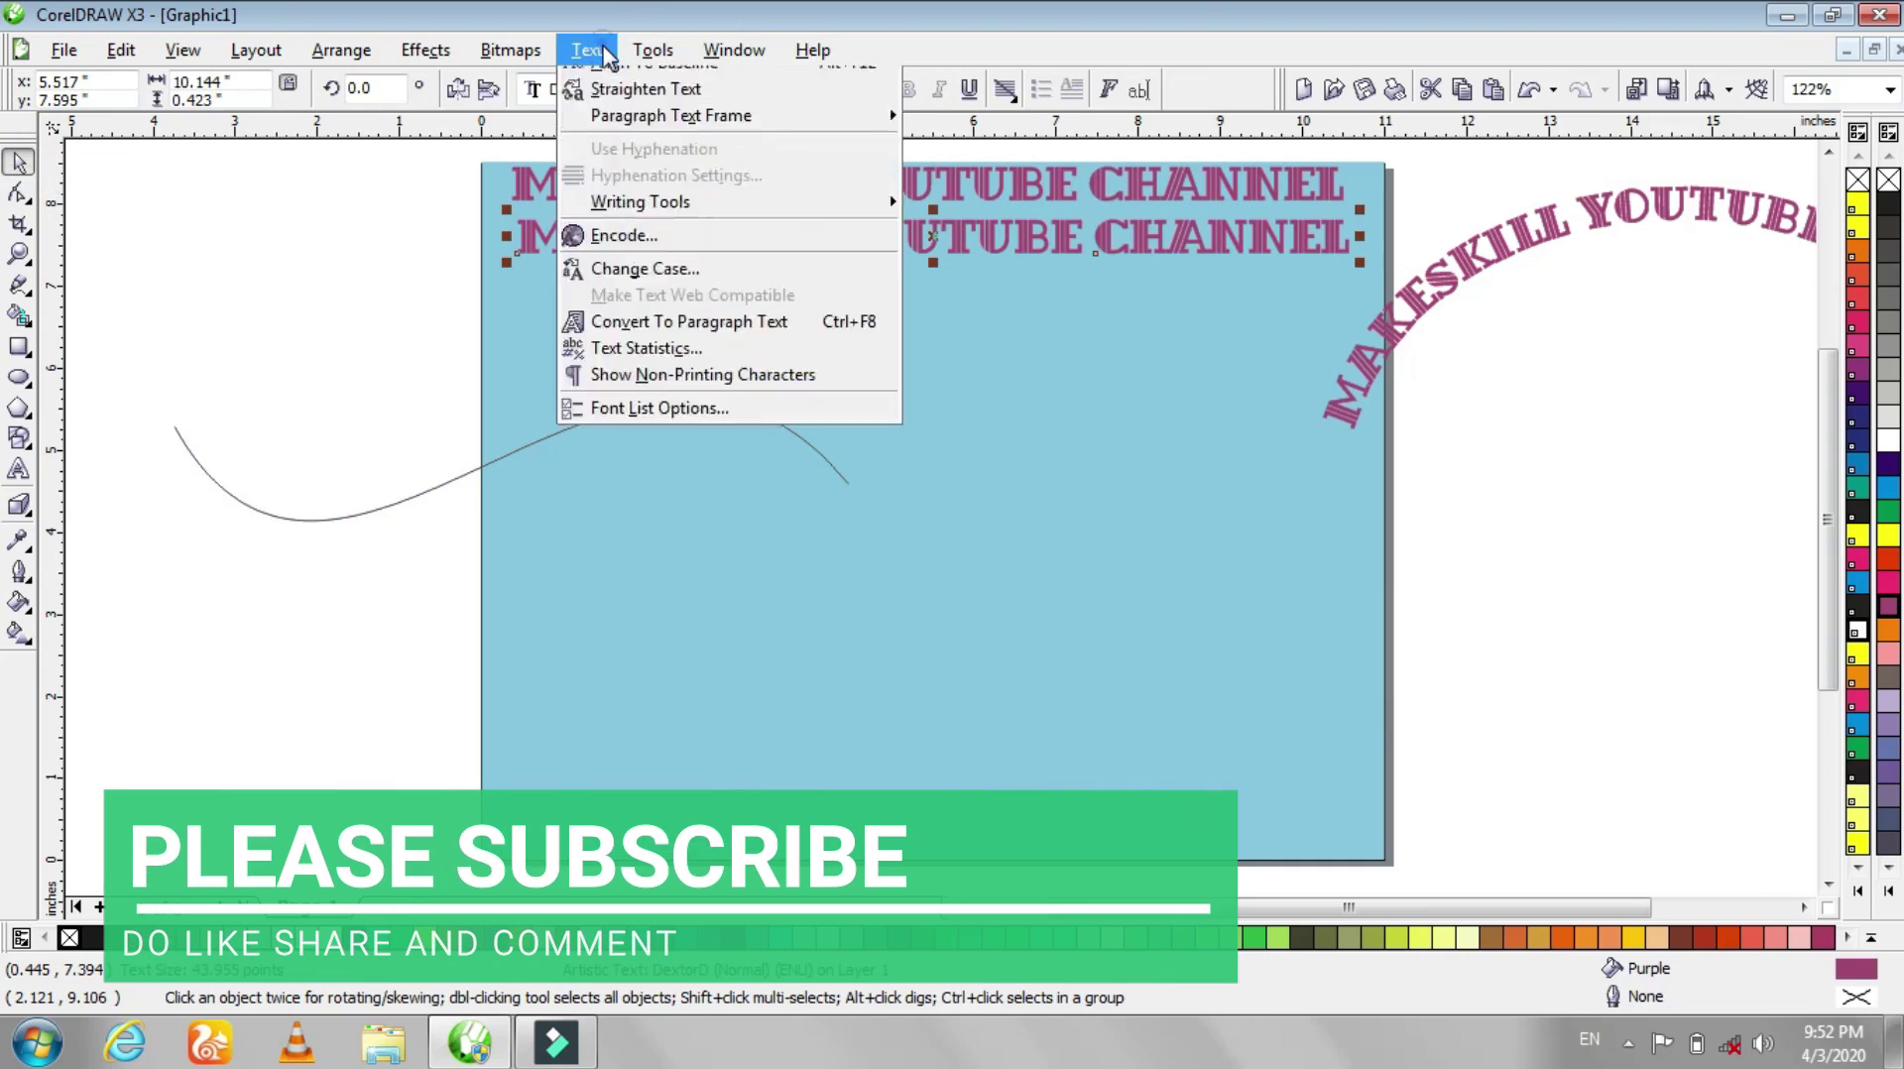
{"action": "left_click", "coordinate": [615, 333]}
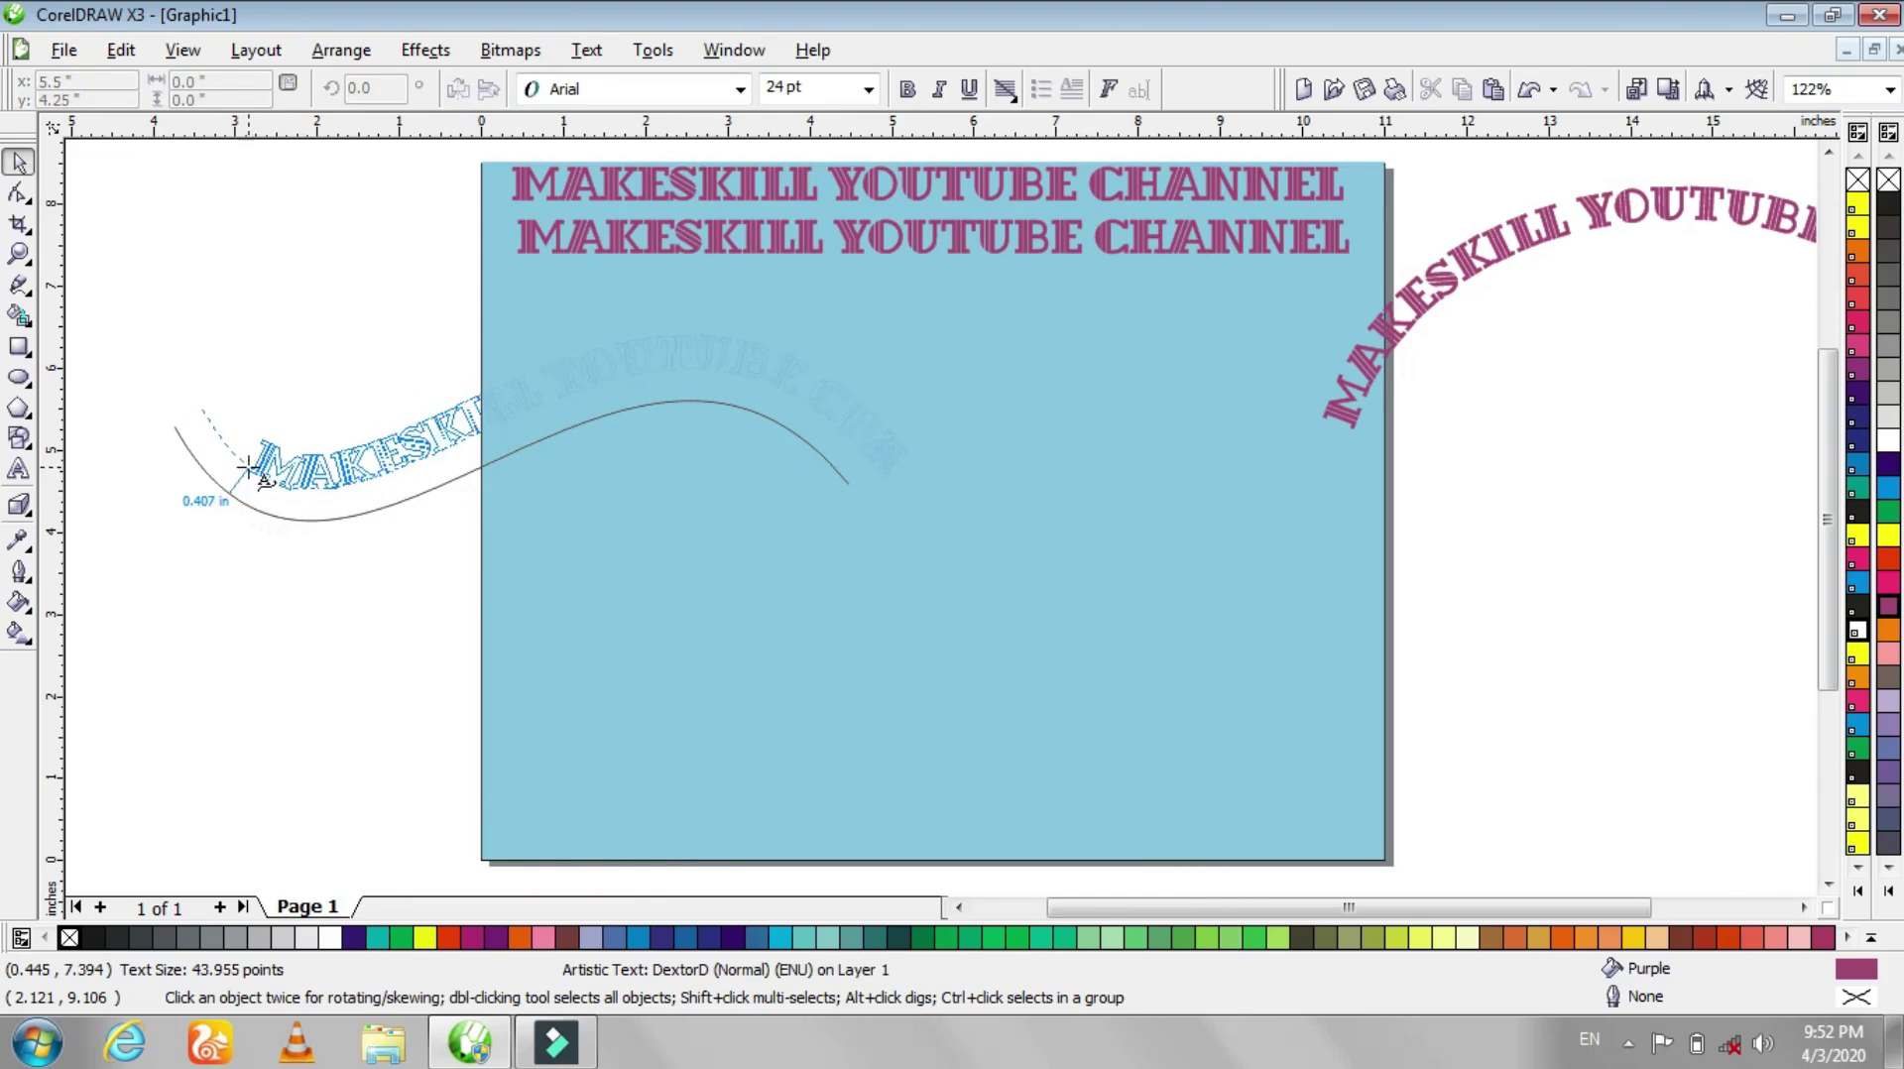
{"action": "left_click", "coordinate": [204, 434]}
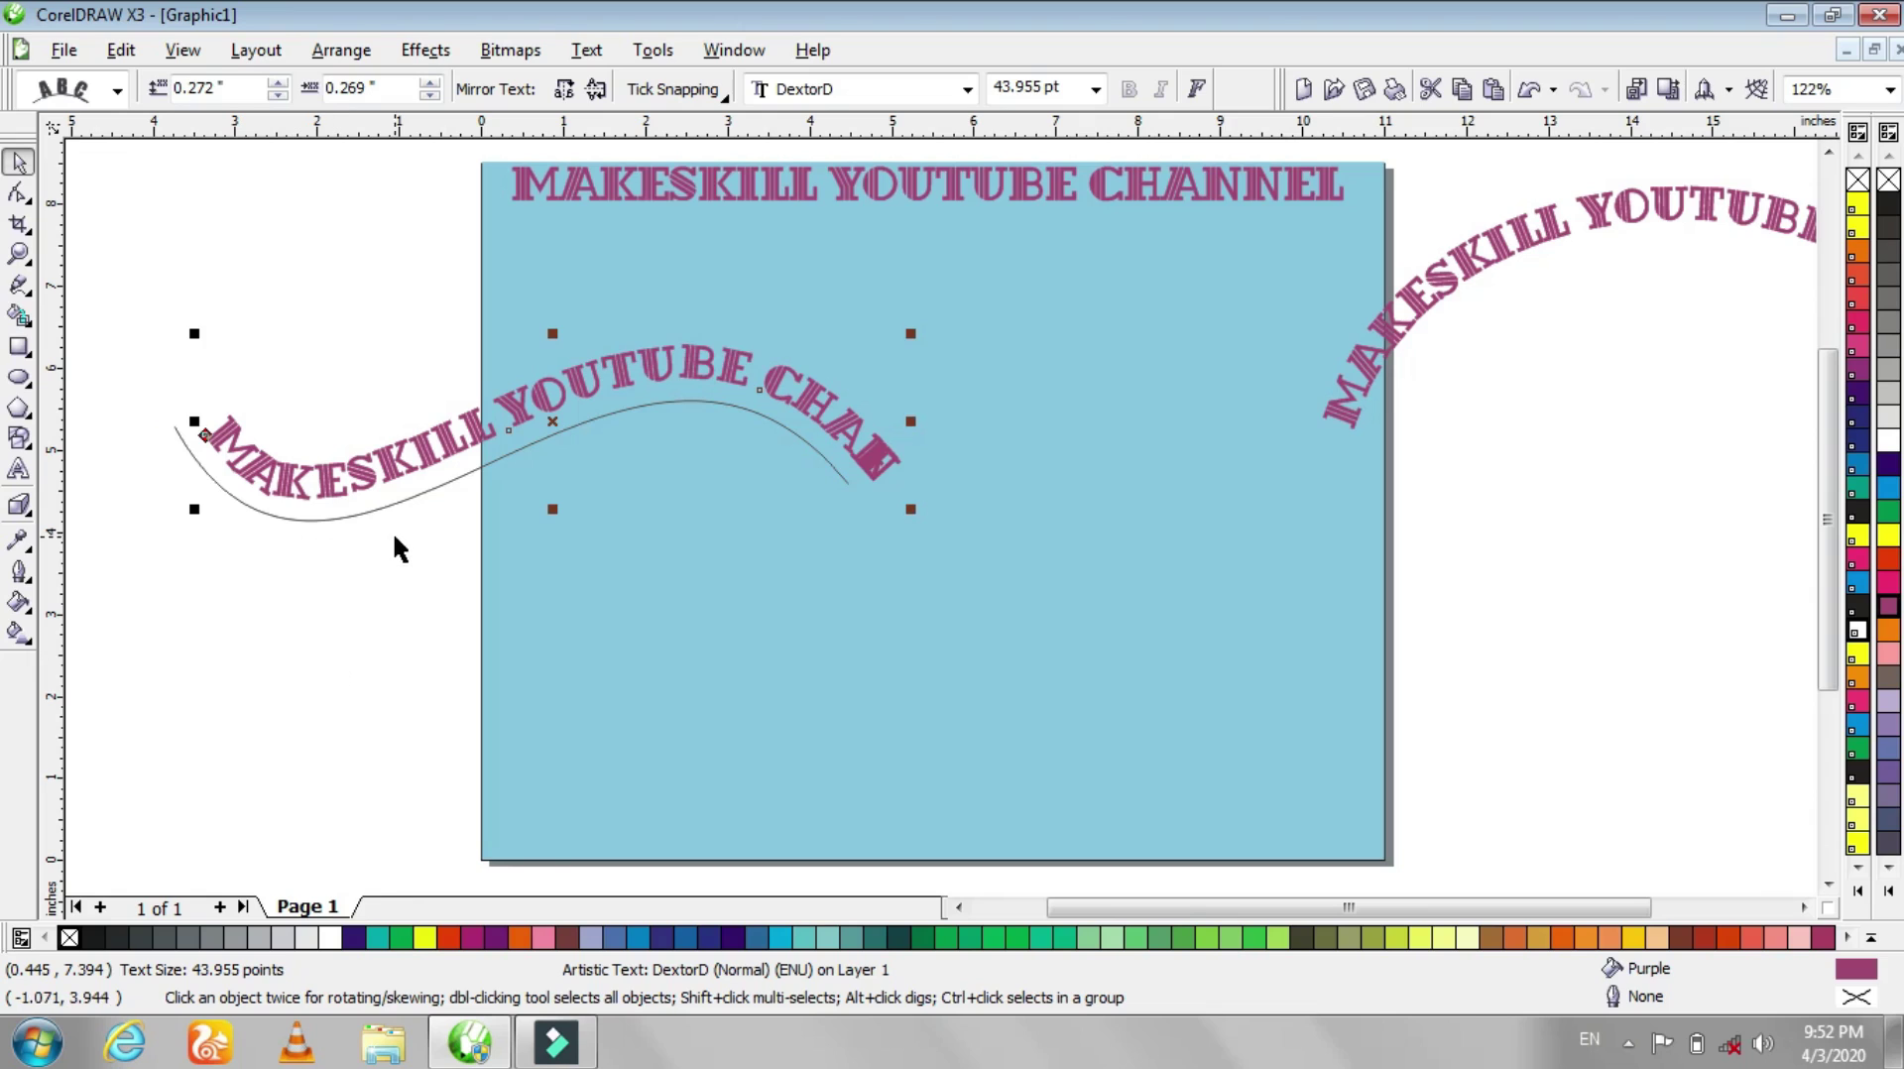
- Shrink the wavy title, and move it without its guide curve off the page below the arched title
{"action": "mouse_move", "coordinate": [912, 334]}
{"action": "left_mouse_down"}
{"action": "mouse_move", "coordinate": [826, 342]}
{"action": "mouse_move", "coordinate": [878, 349]}
{"action": "left_mouse_up"}
{"action": "left_click", "coordinate": [318, 666]}
{"action": "left_click", "coordinate": [384, 508]}
{"action": "left_click_drag", "start_coordinate": [384, 504], "coordinate": [1242, 570]}
{"action": "left_click", "coordinate": [1242, 571]}
{"action": "left_click", "coordinate": [1404, 506]}
- Duplicate the title lower on the page and fill the copy with PANTONE Black C
{"action": "left_click_drag", "start_coordinate": [770, 186], "coordinate": [713, 390]}
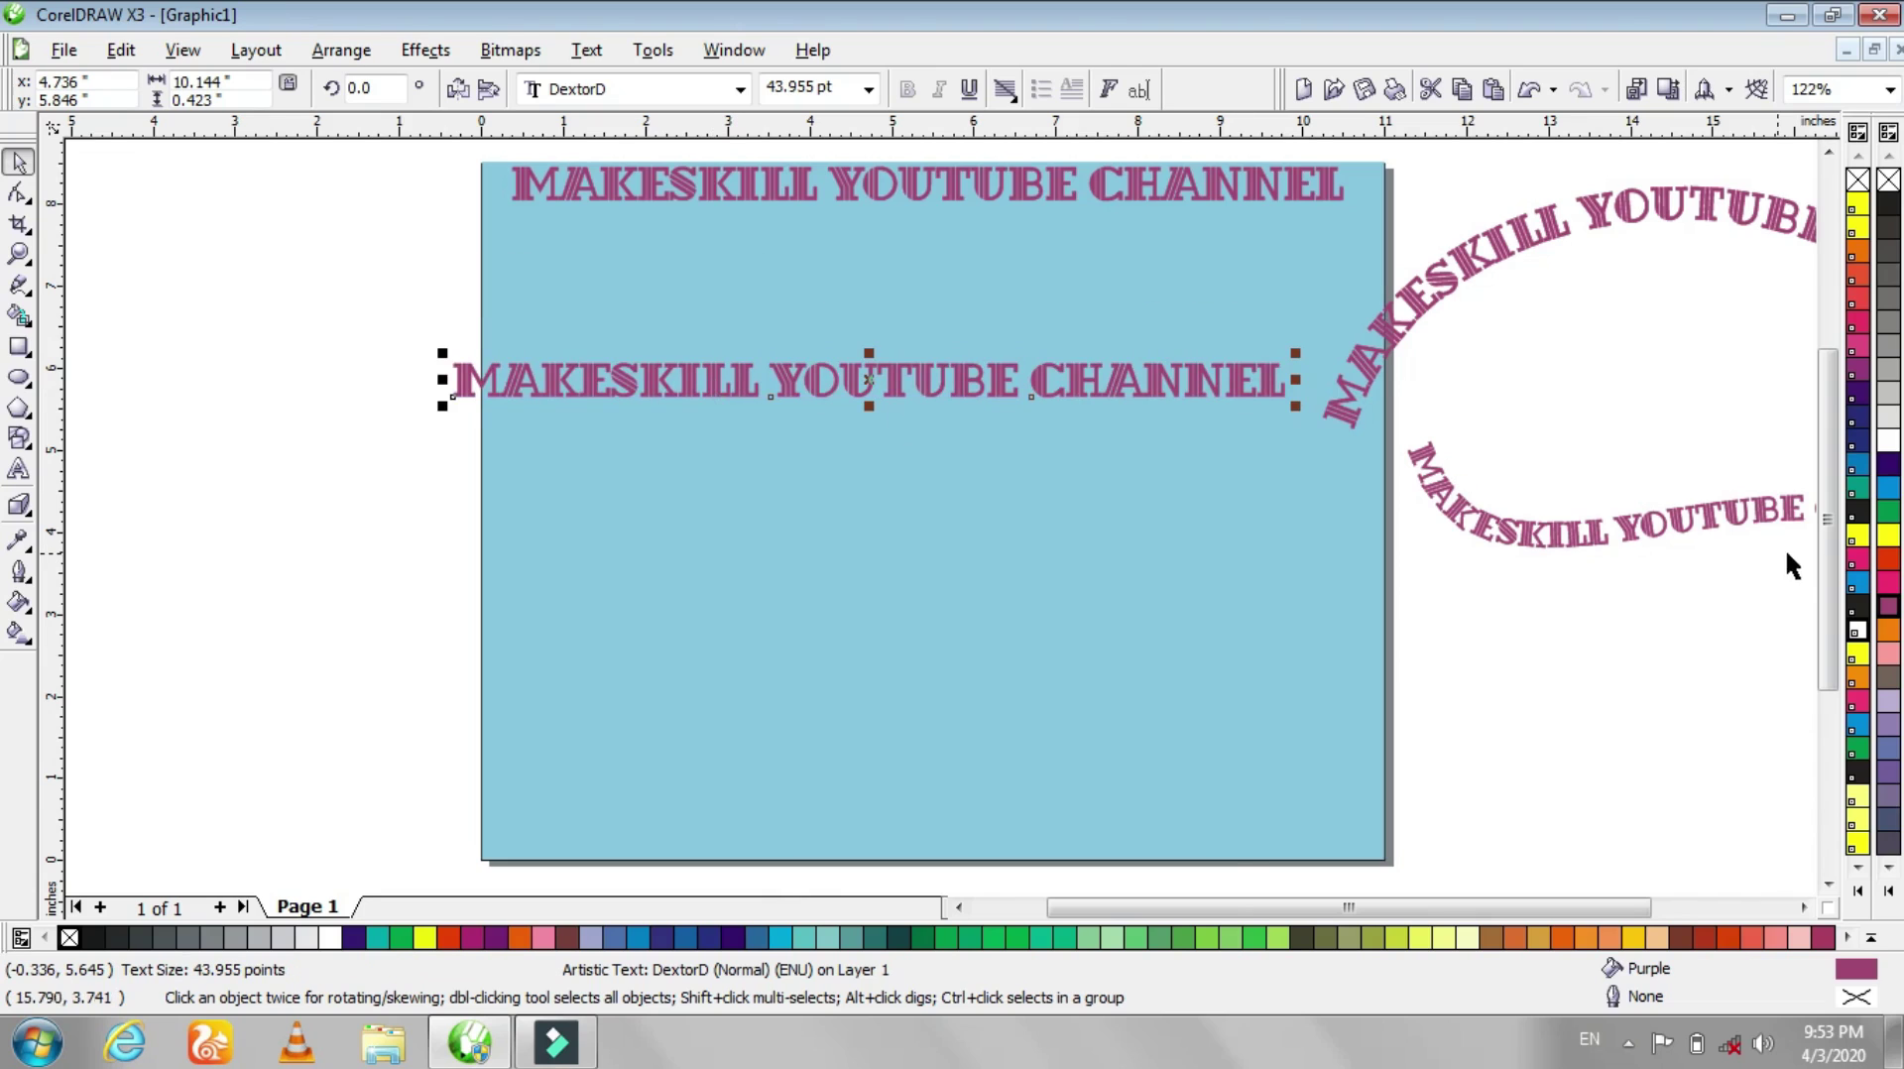
{"action": "left_click", "coordinate": [1852, 512]}
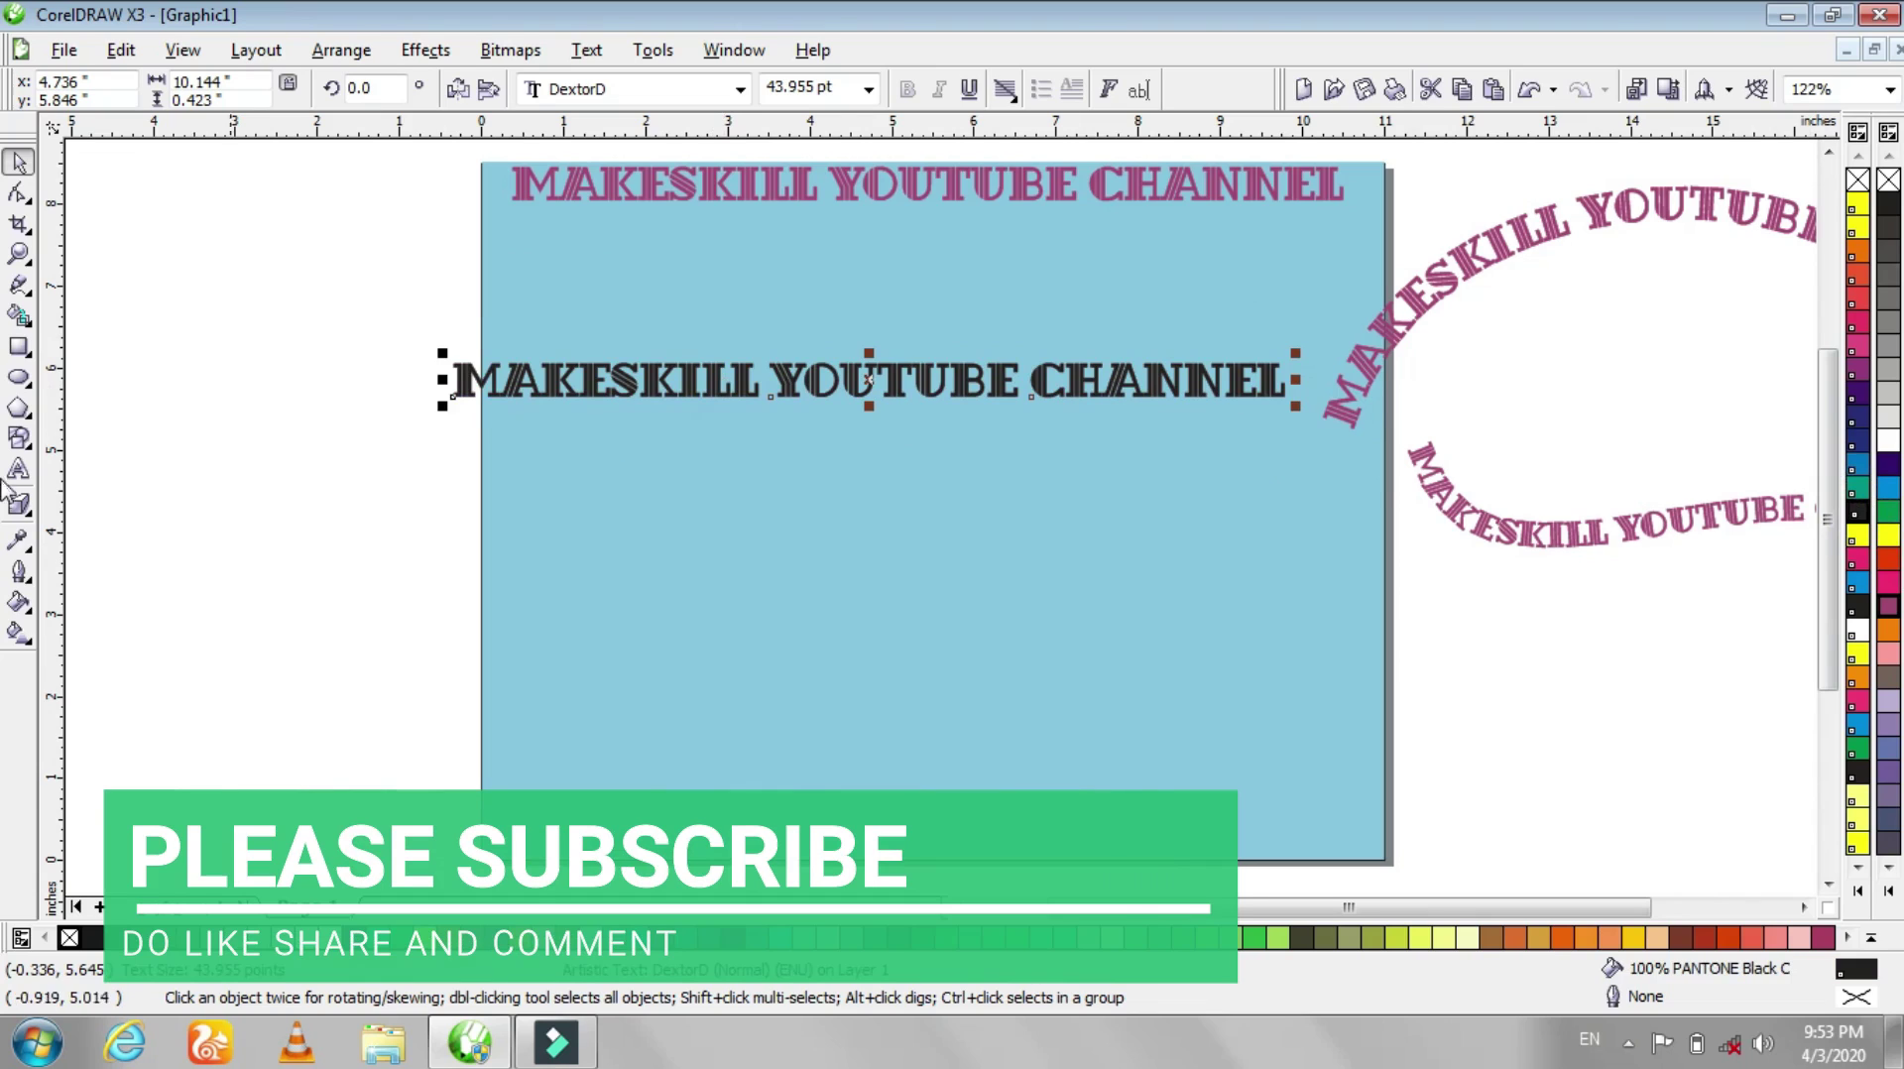
- Arch the black title with an envelope, pulling its lower corners down and outward and raising its upper middle node
{"action": "left_click", "coordinate": [26, 508]}
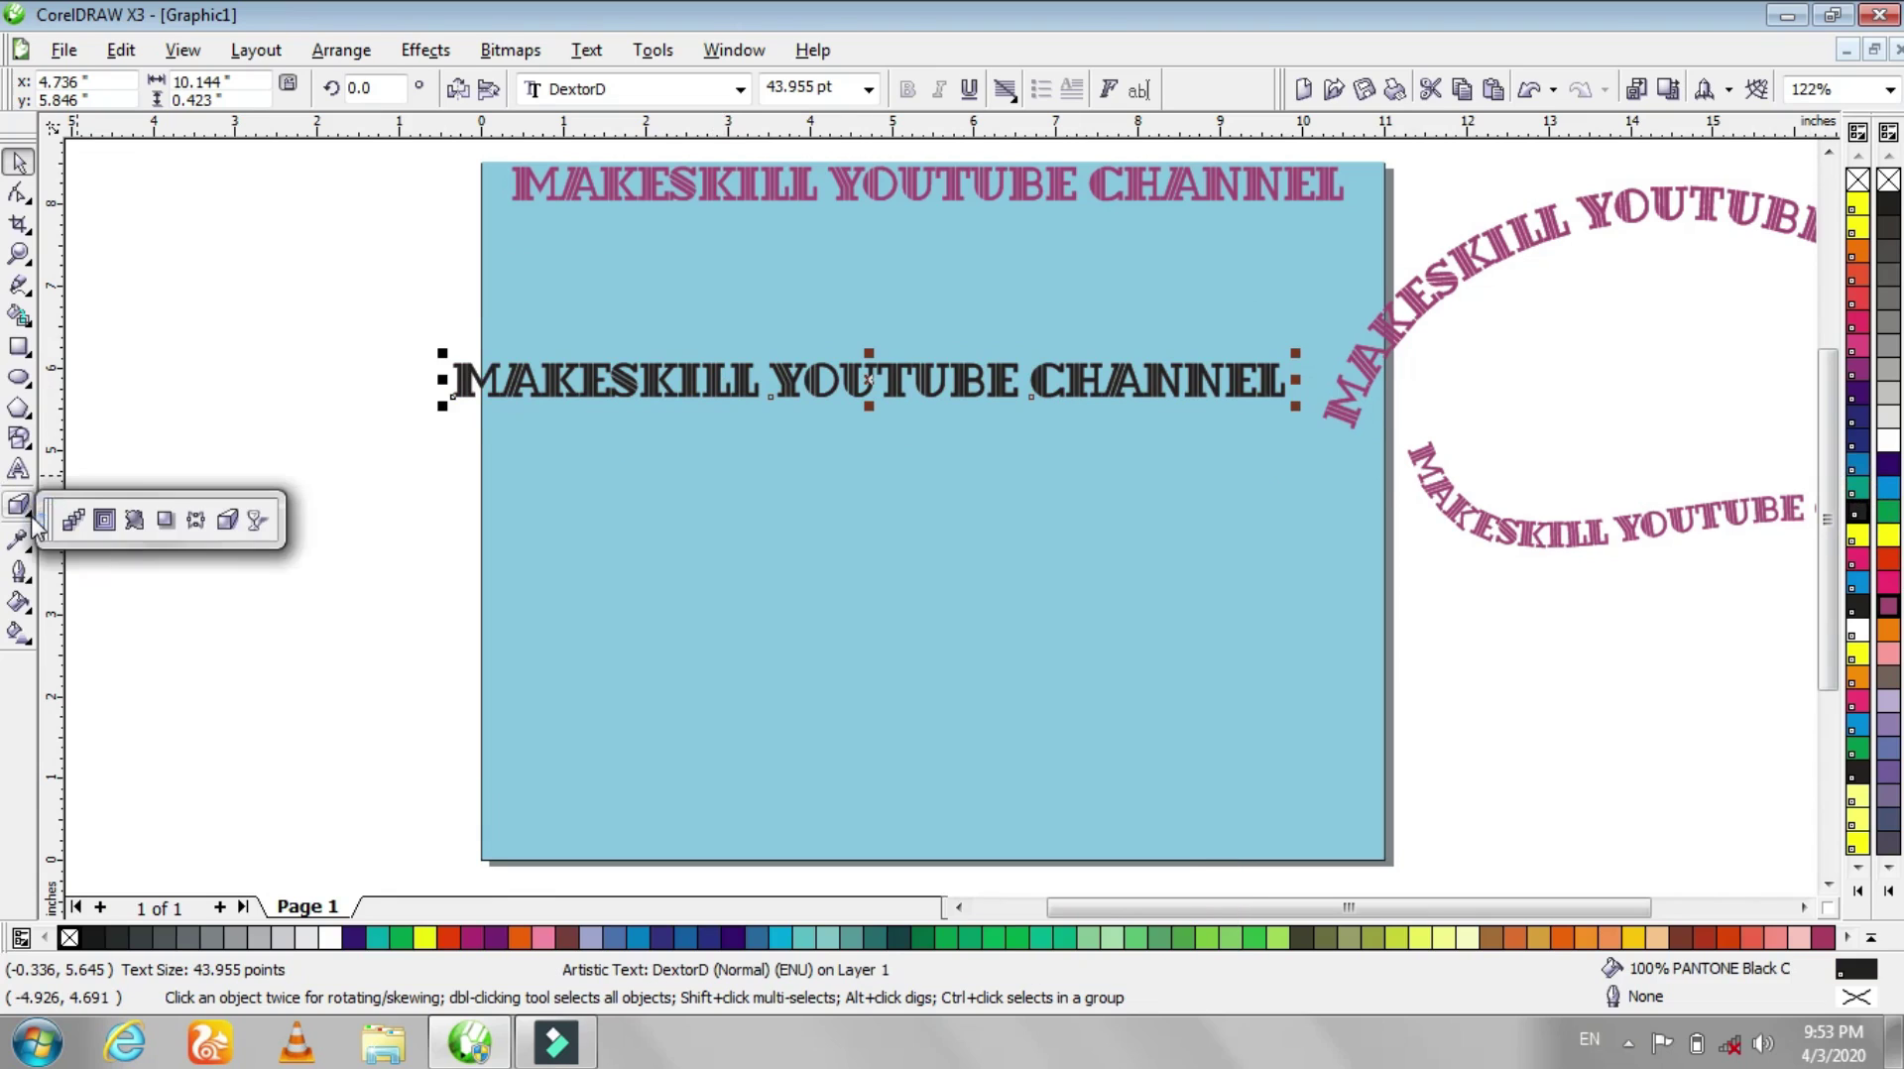
{"action": "left_click", "coordinate": [194, 526]}
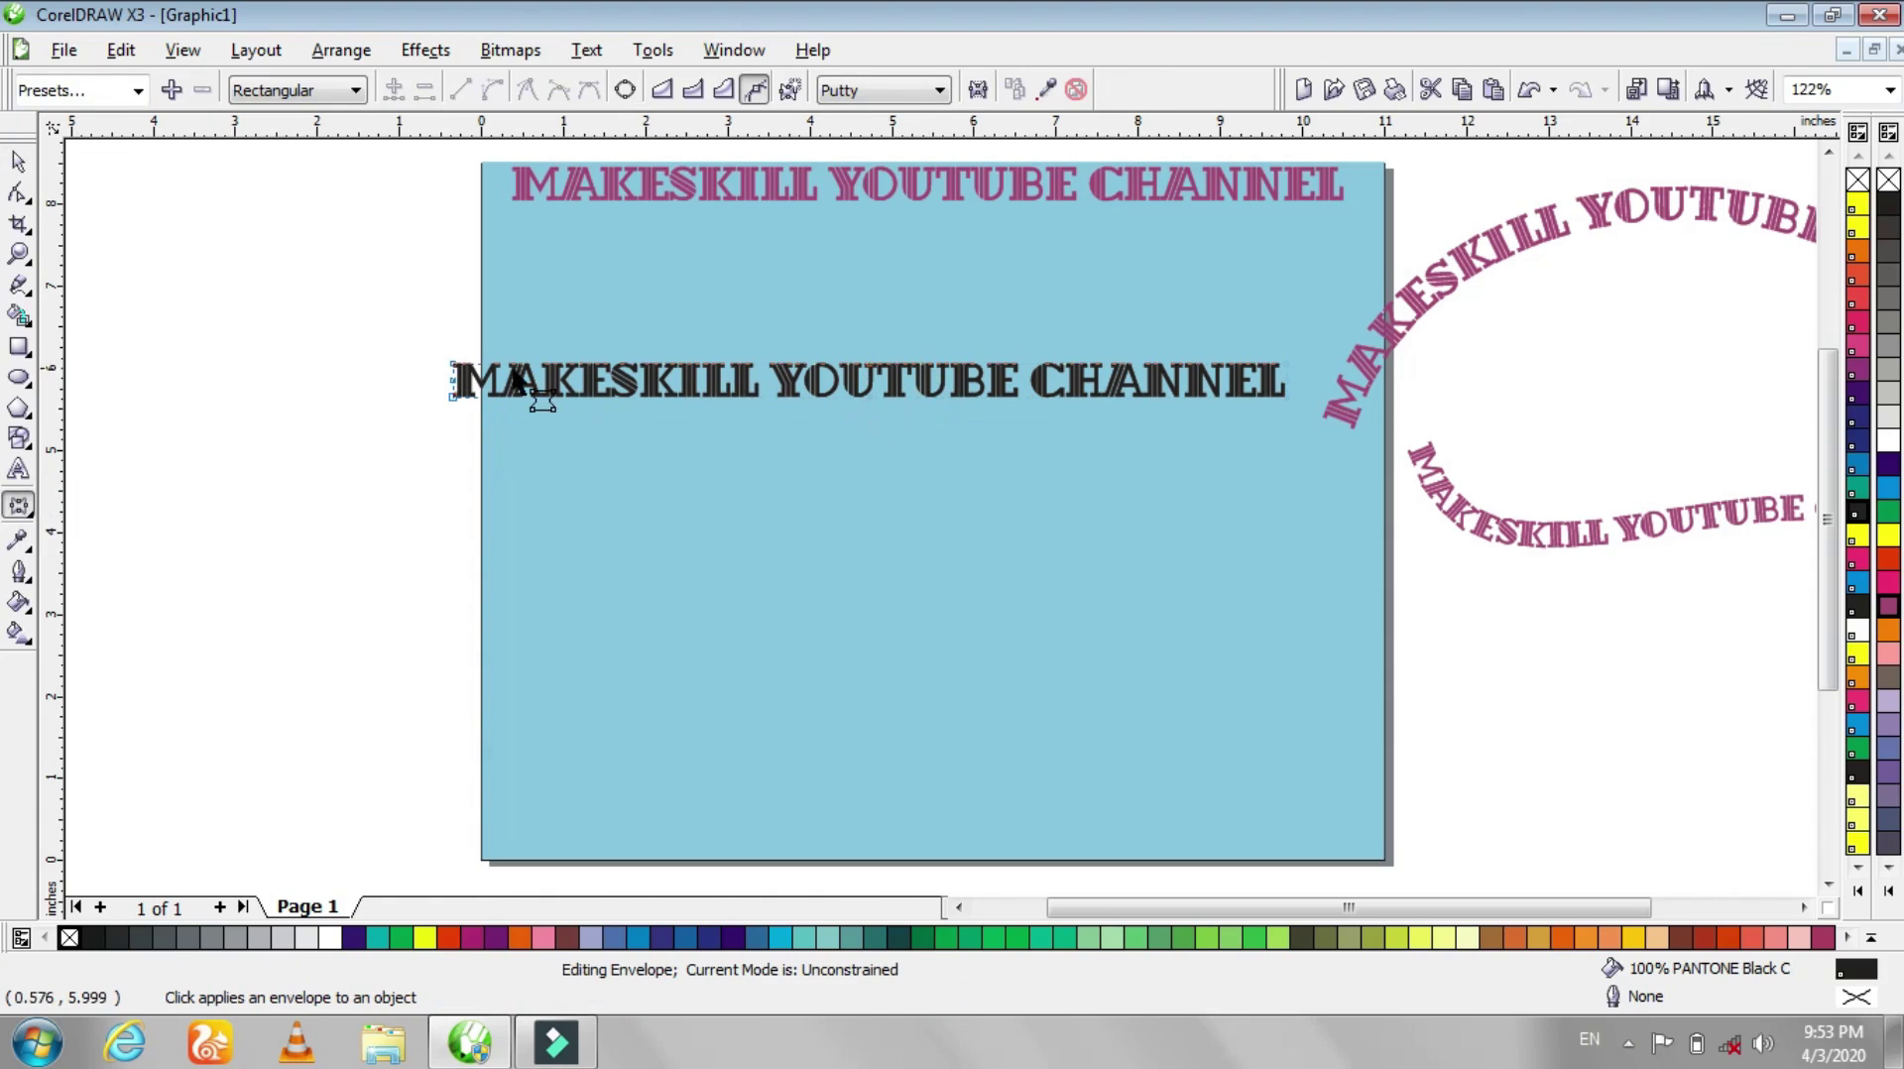
{"action": "left_click_drag", "start_coordinate": [453, 396], "coordinate": [417, 533]}
{"action": "left_click_drag", "start_coordinate": [1285, 397], "coordinate": [1328, 544]}
{"action": "left_click_drag", "start_coordinate": [866, 365], "coordinate": [868, 280]}
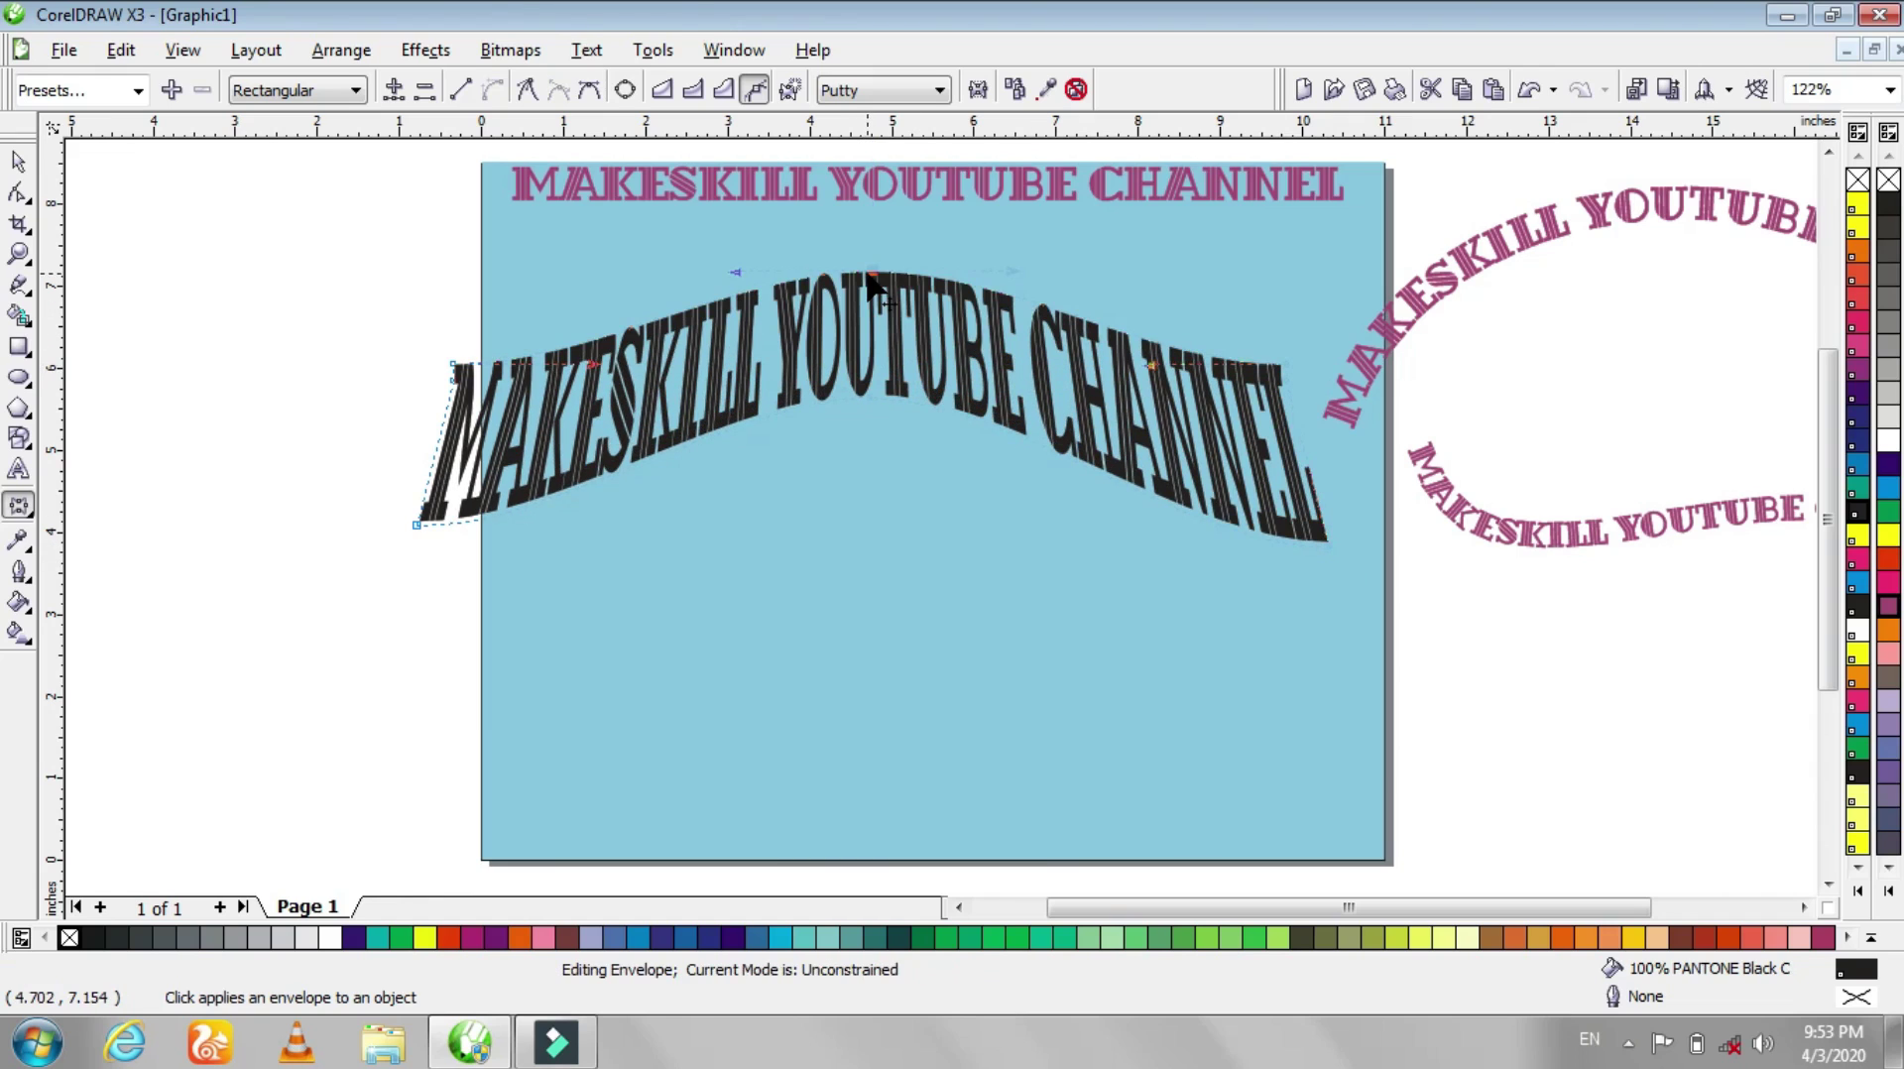
- Lower the envelope's upper-left corner slightly and bow the upper and lower edges into smoother arcs
{"action": "left_click_drag", "start_coordinate": [452, 363], "coordinate": [441, 396]}
{"action": "left_click_drag", "start_coordinate": [585, 398], "coordinate": [574, 312]}
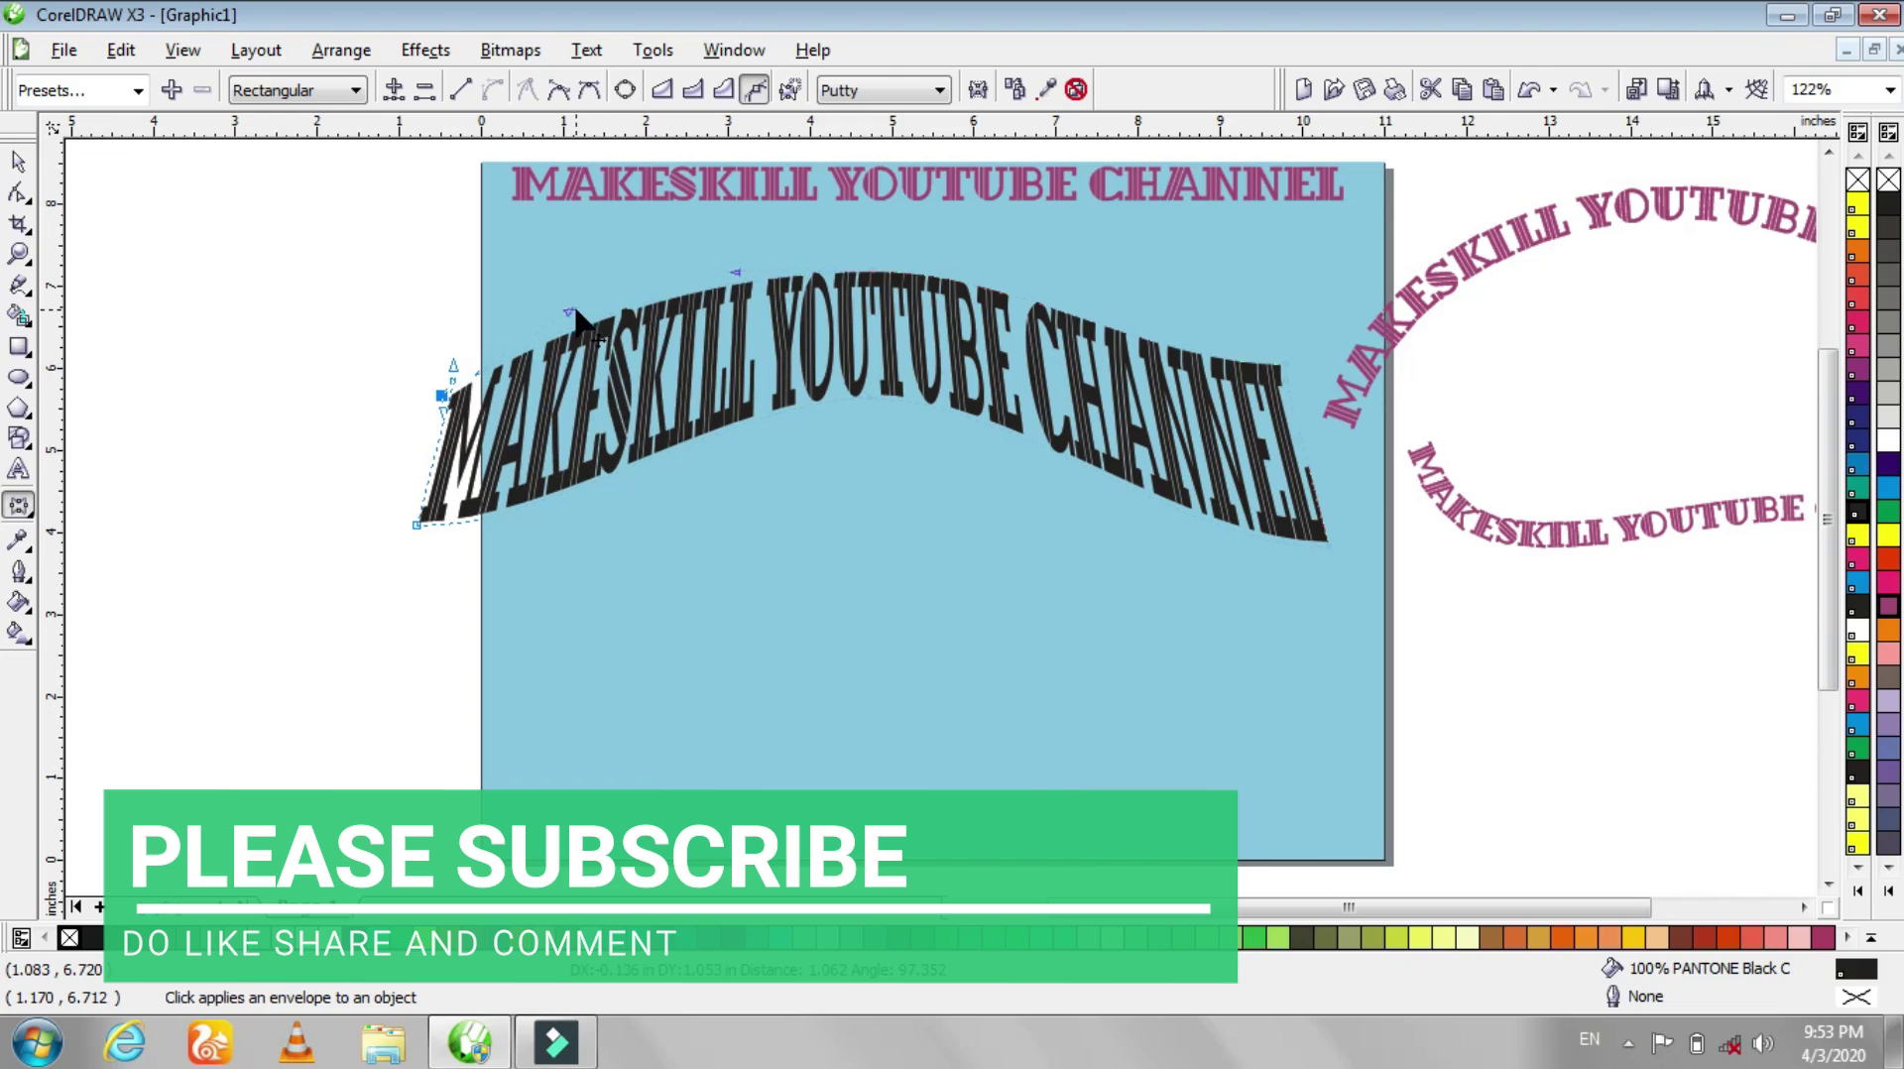
{"action": "left_click", "coordinate": [1278, 364]}
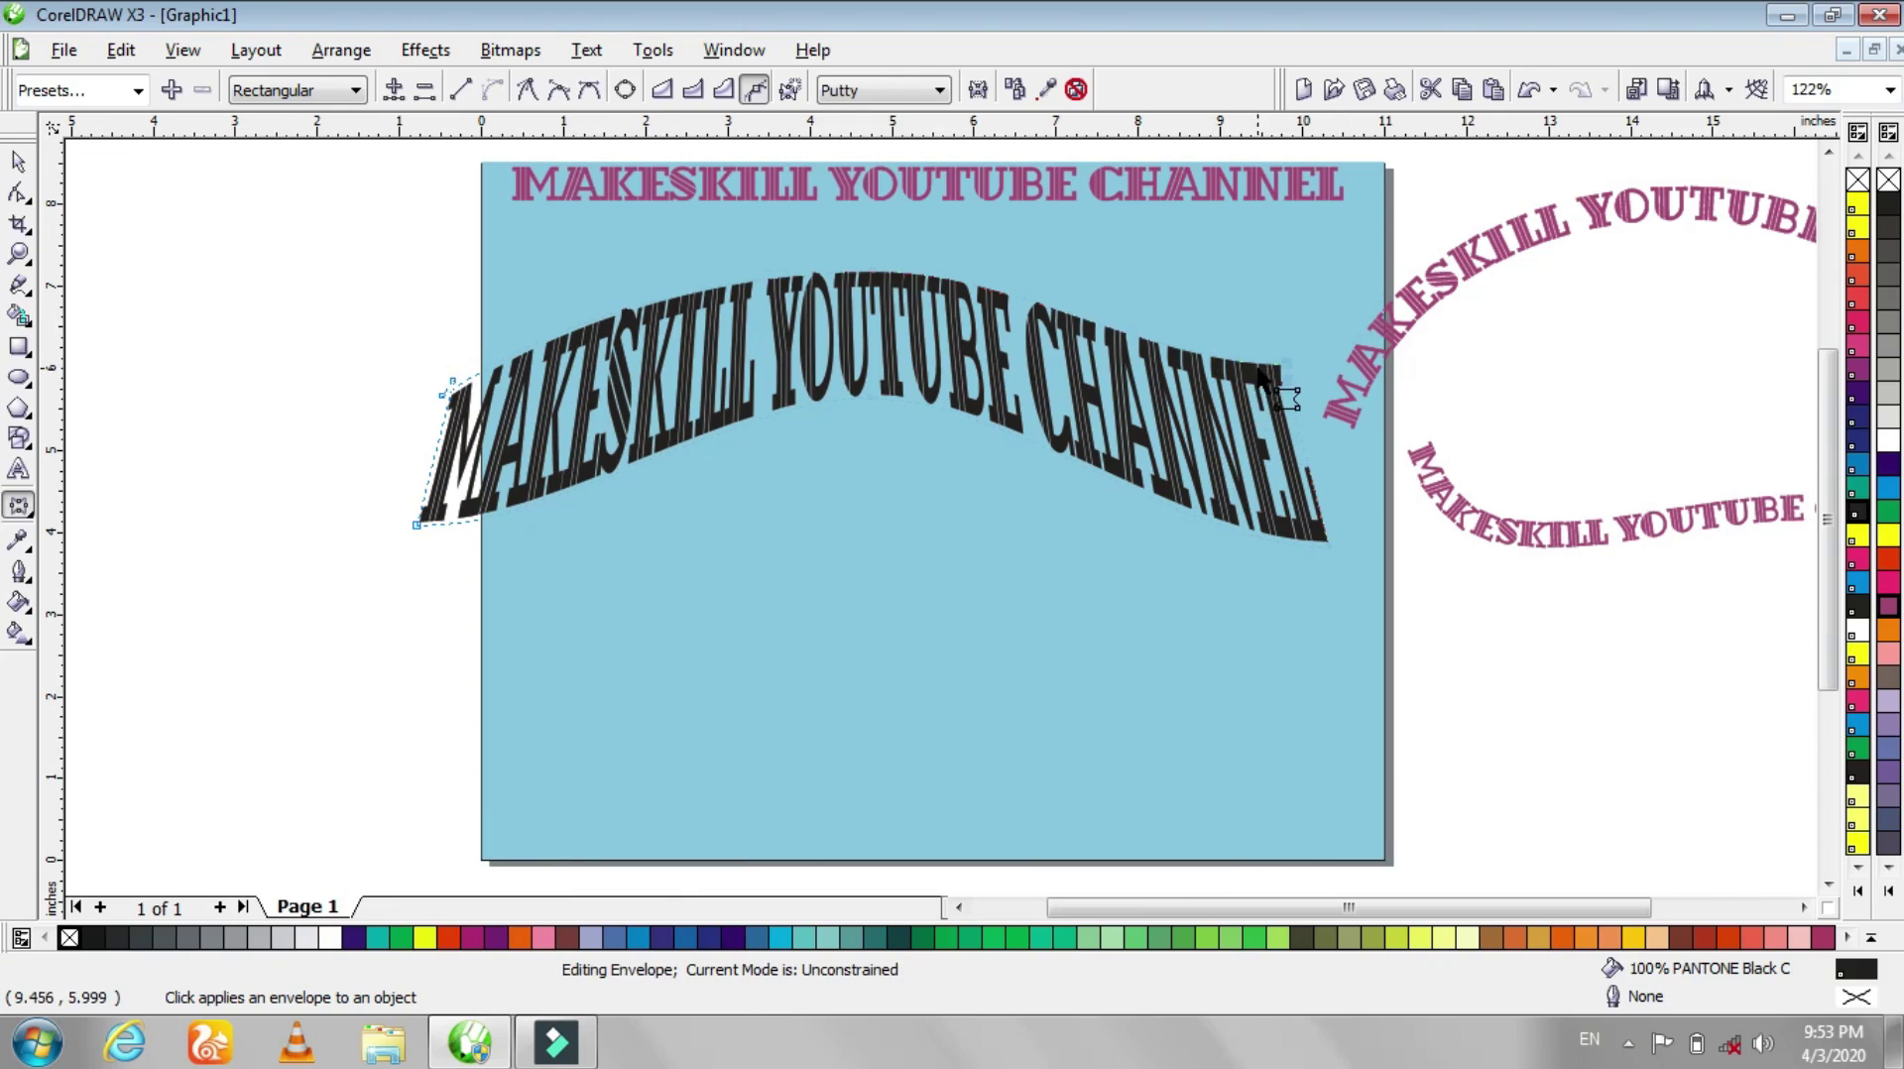
{"action": "left_click", "coordinate": [1304, 342]}
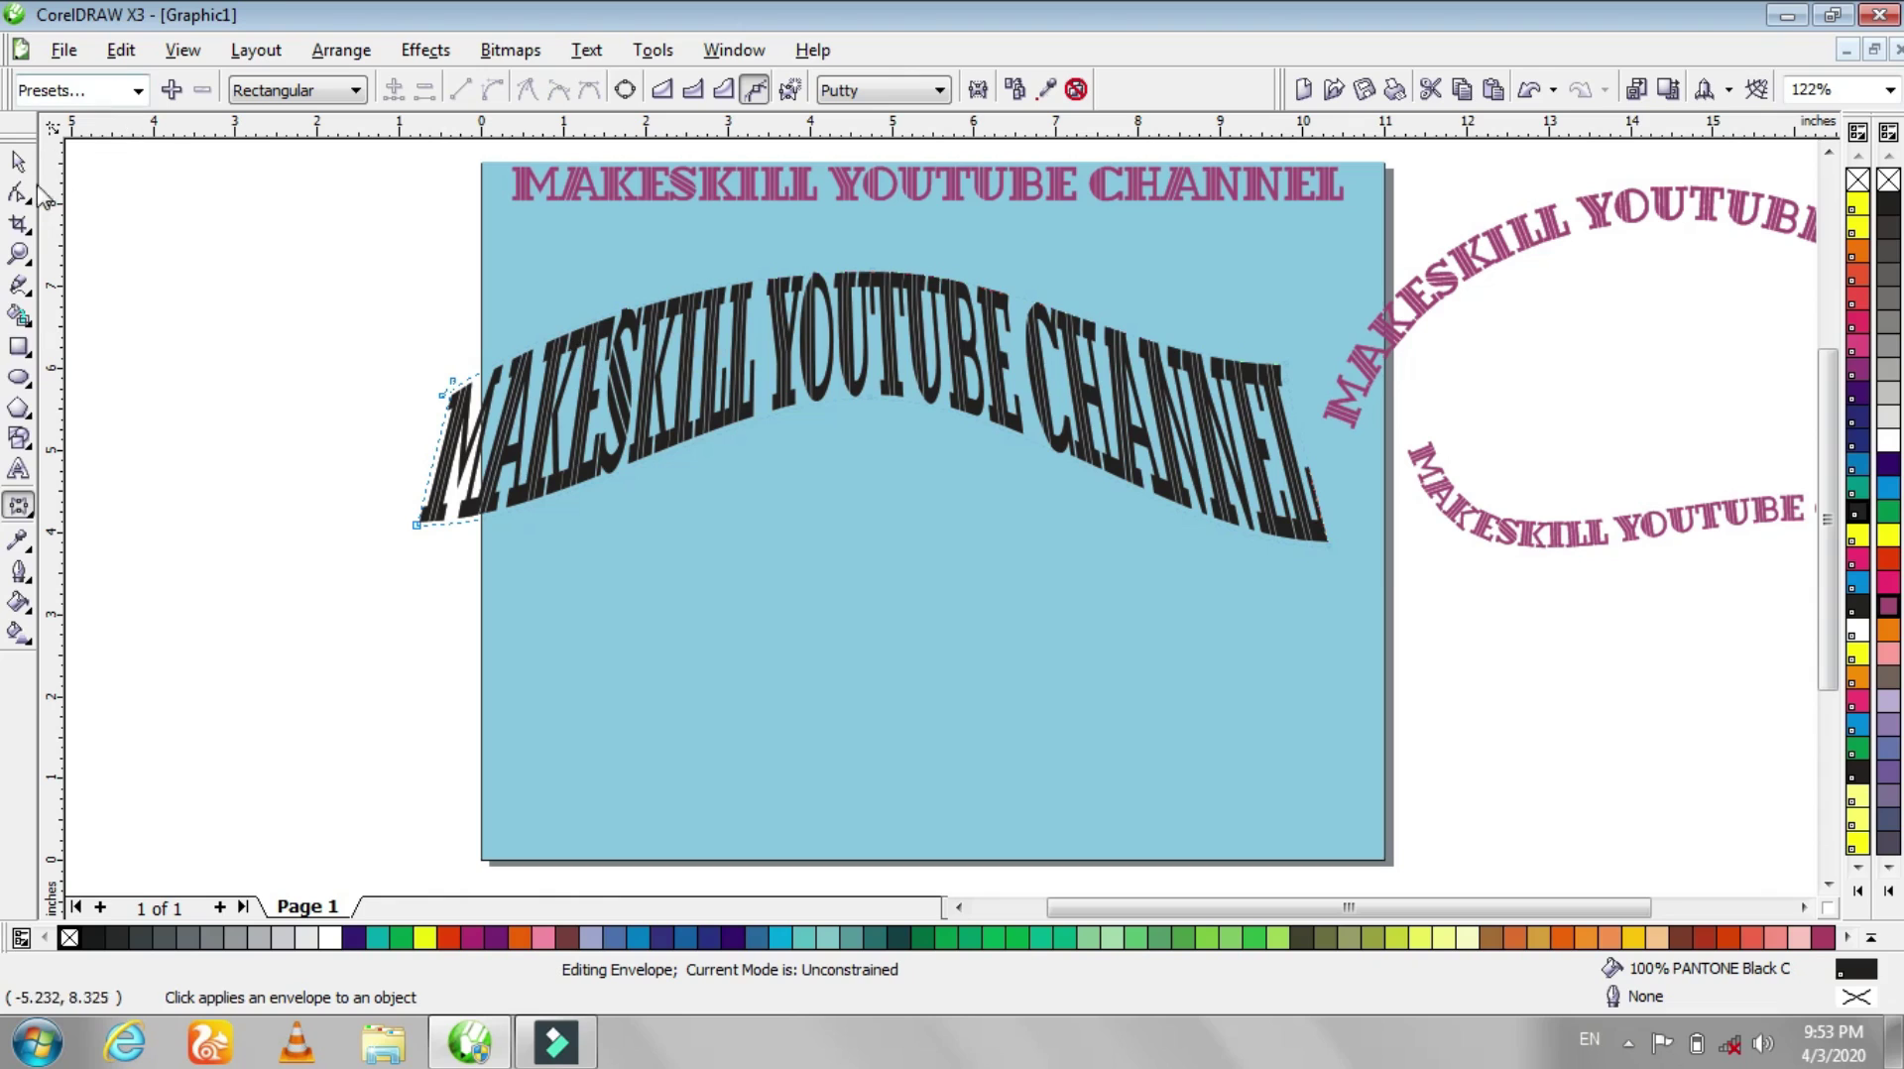
{"action": "left_click", "coordinate": [417, 523]}
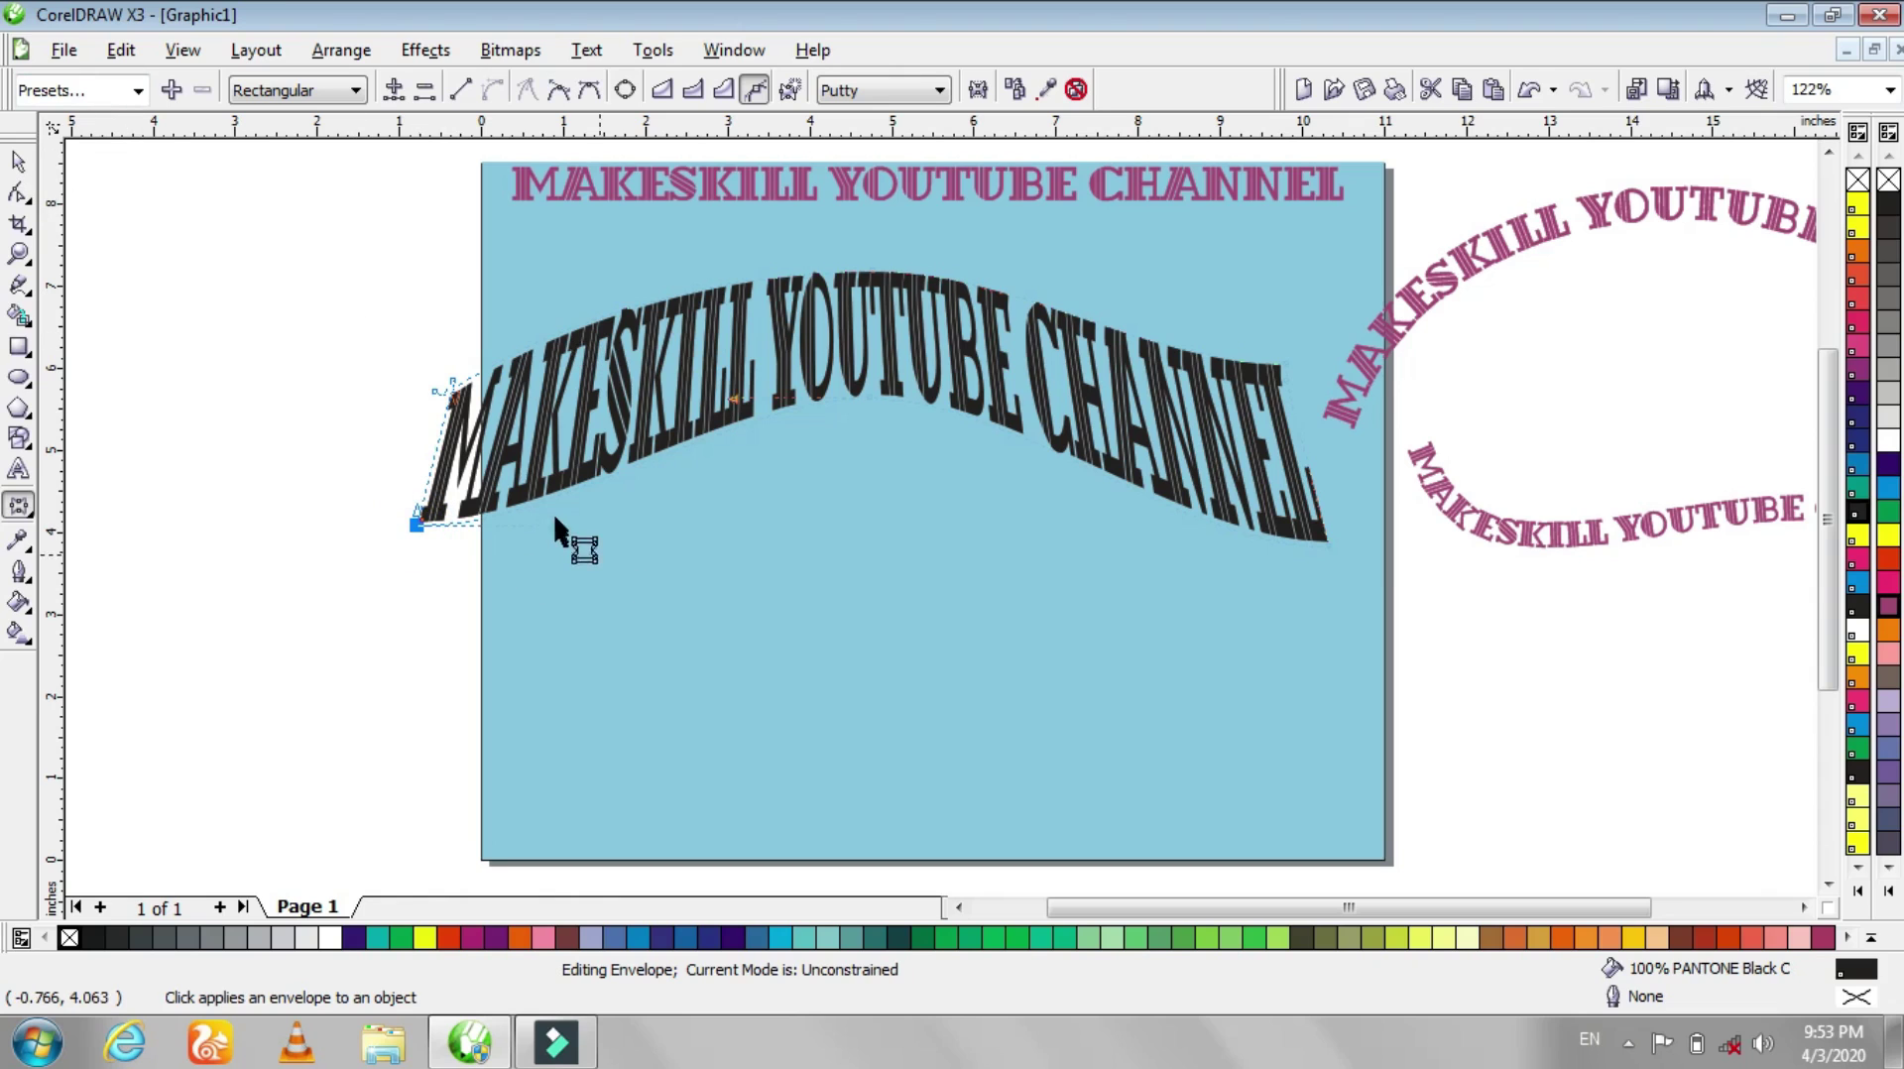
{"action": "left_click_drag", "start_coordinate": [551, 524], "coordinate": [567, 443]}
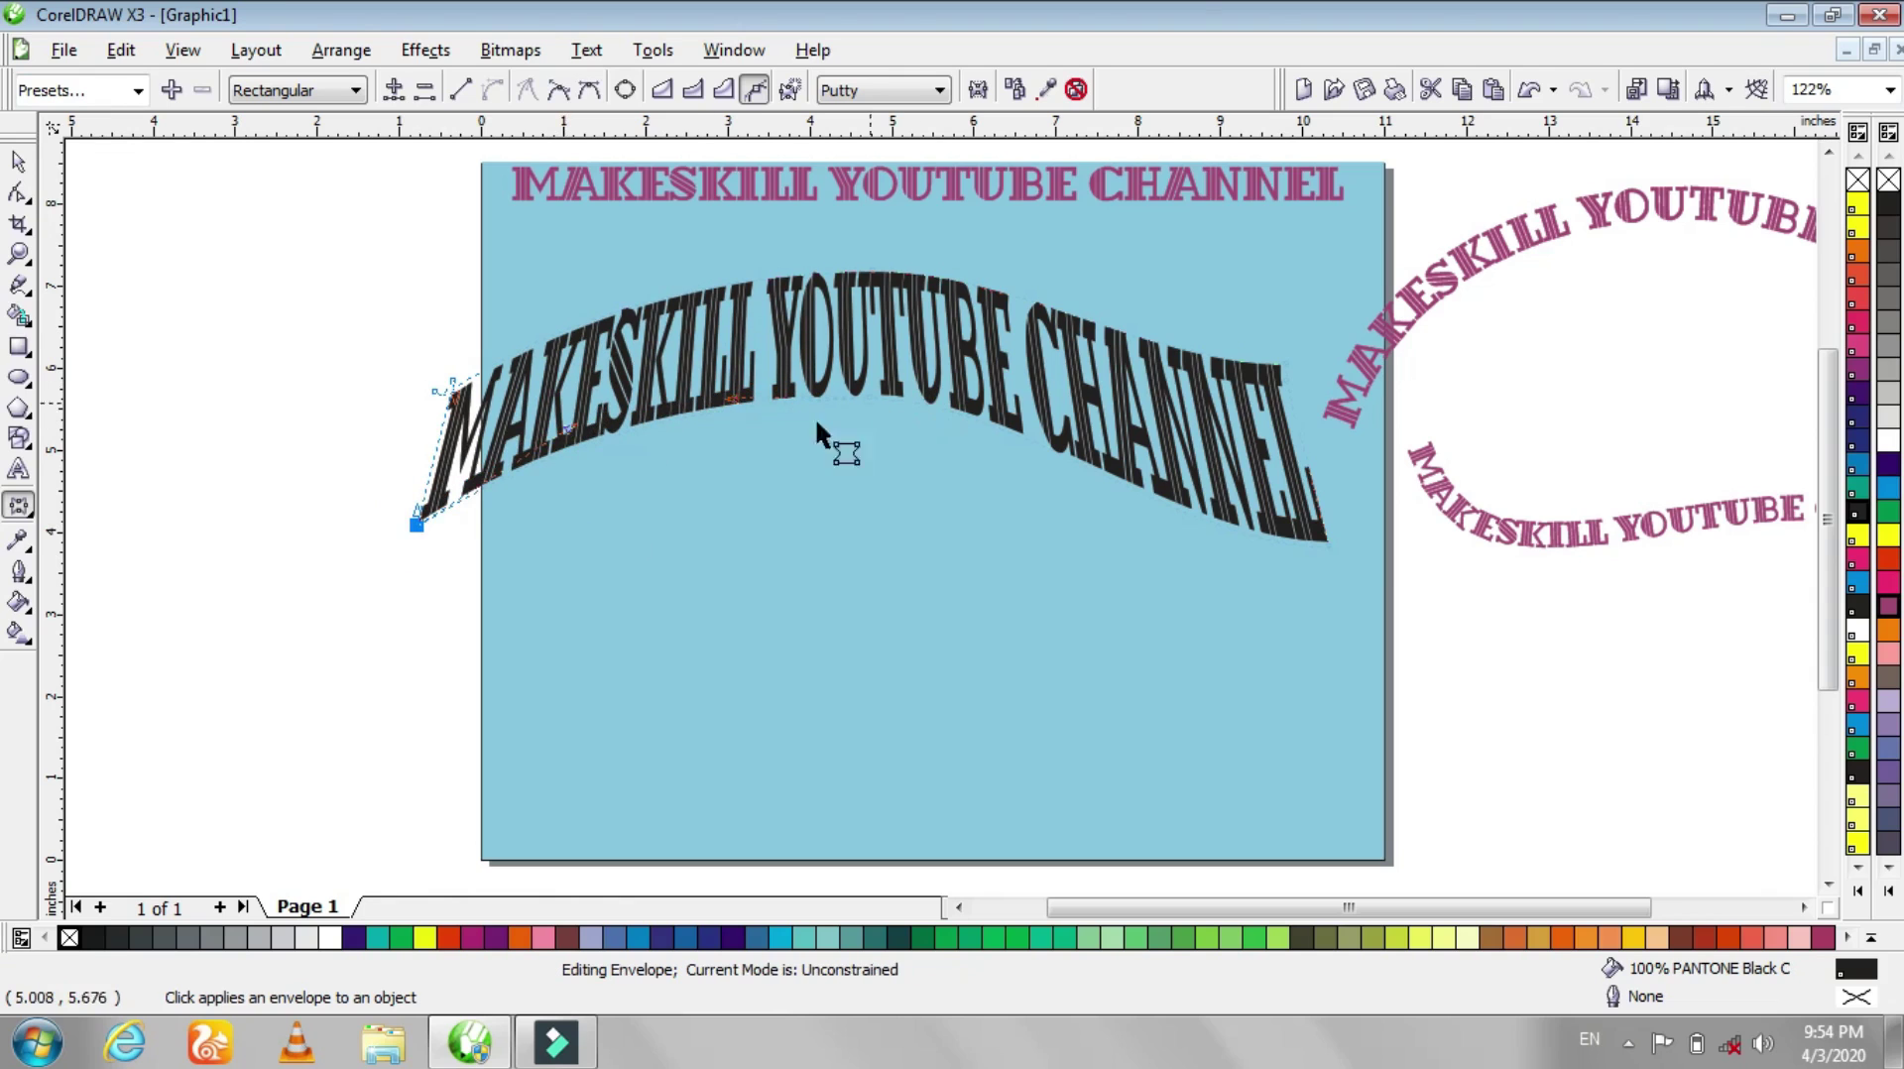
{"action": "left_click_drag", "start_coordinate": [1190, 539], "coordinate": [1190, 501]}
- Remove the page's solid light blue background by choosing No Background
{"action": "left_click", "coordinate": [281, 62]}
{"action": "left_click", "coordinate": [297, 248]}
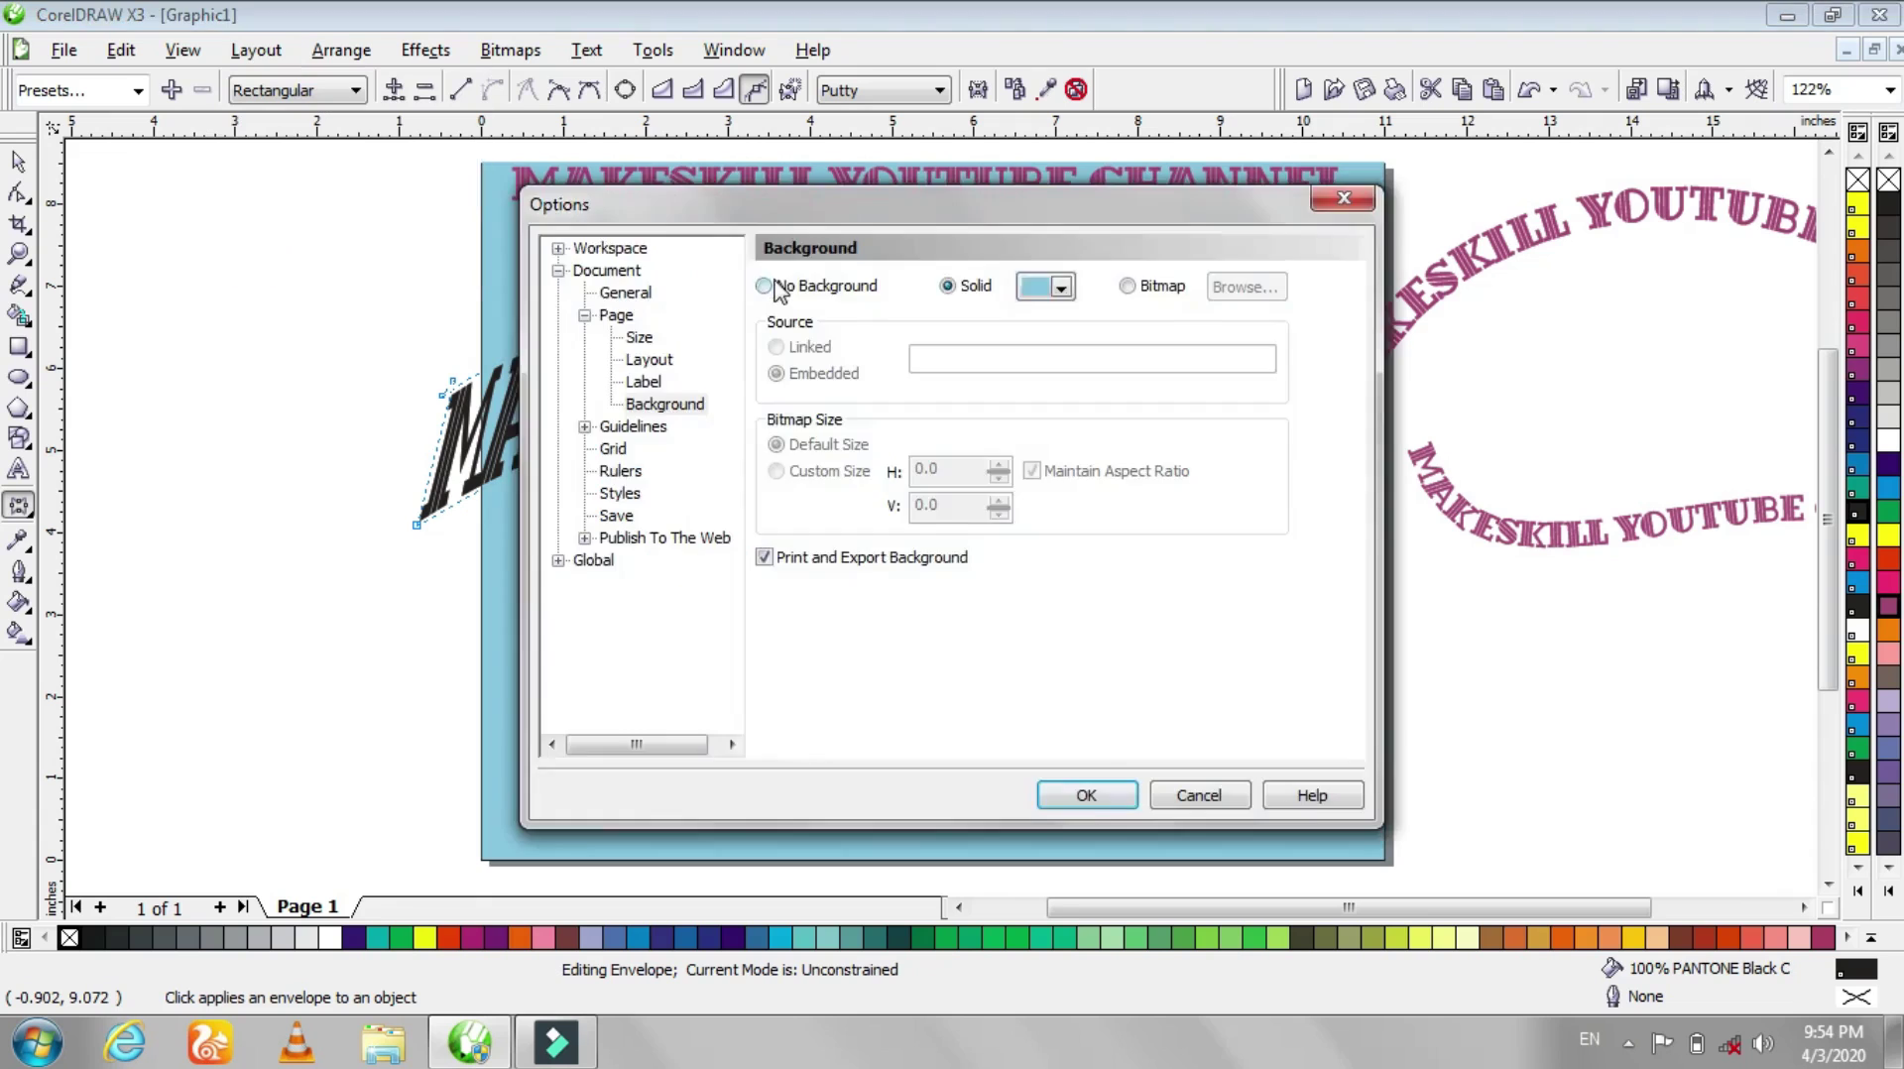
{"action": "left_click", "coordinate": [770, 170]}
{"action": "left_click", "coordinate": [1084, 794]}
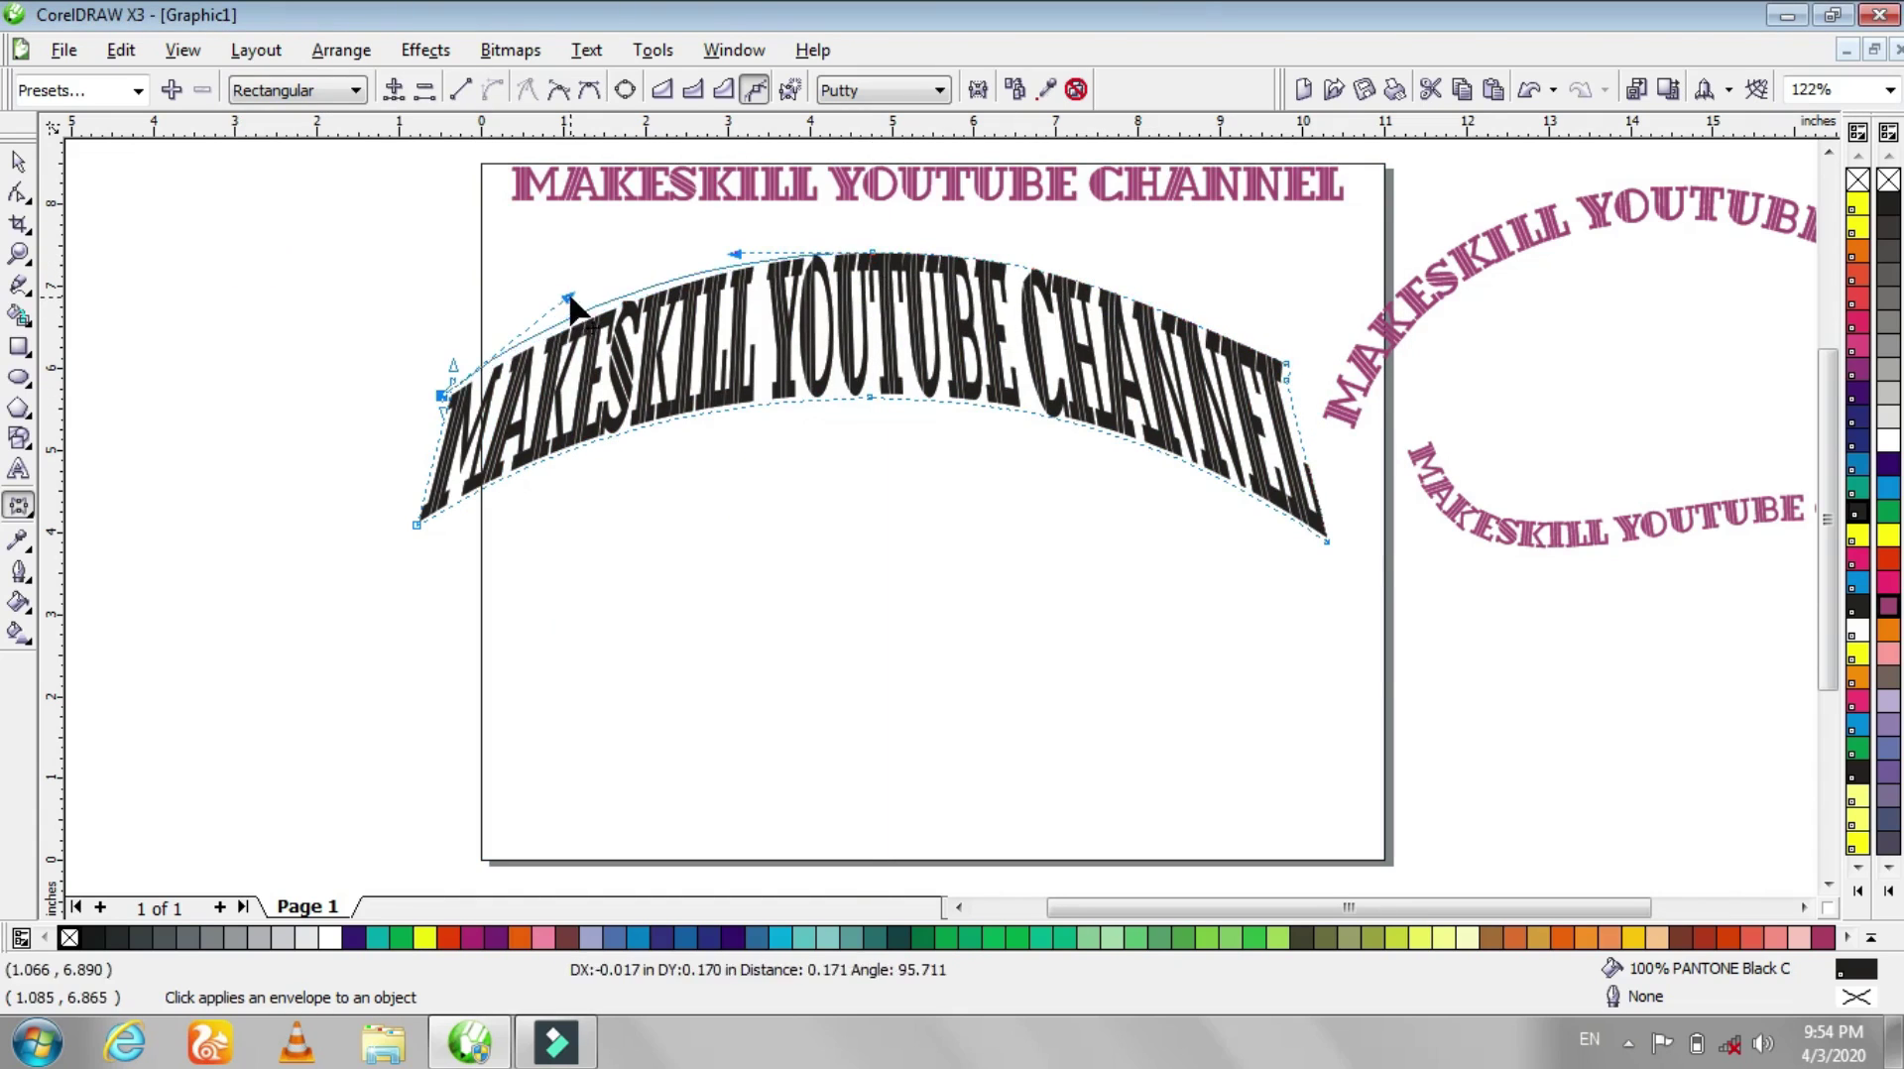
- Move the enveloped title left and down, and spread its upper corner nodes outward
{"action": "key", "text": "space"}
{"action": "key", "text": "space"}
{"action": "left_click_drag", "start_coordinate": [1287, 363], "coordinate": [1229, 422]}
{"action": "left_click_drag", "start_coordinate": [298, 453], "coordinate": [267, 440]}
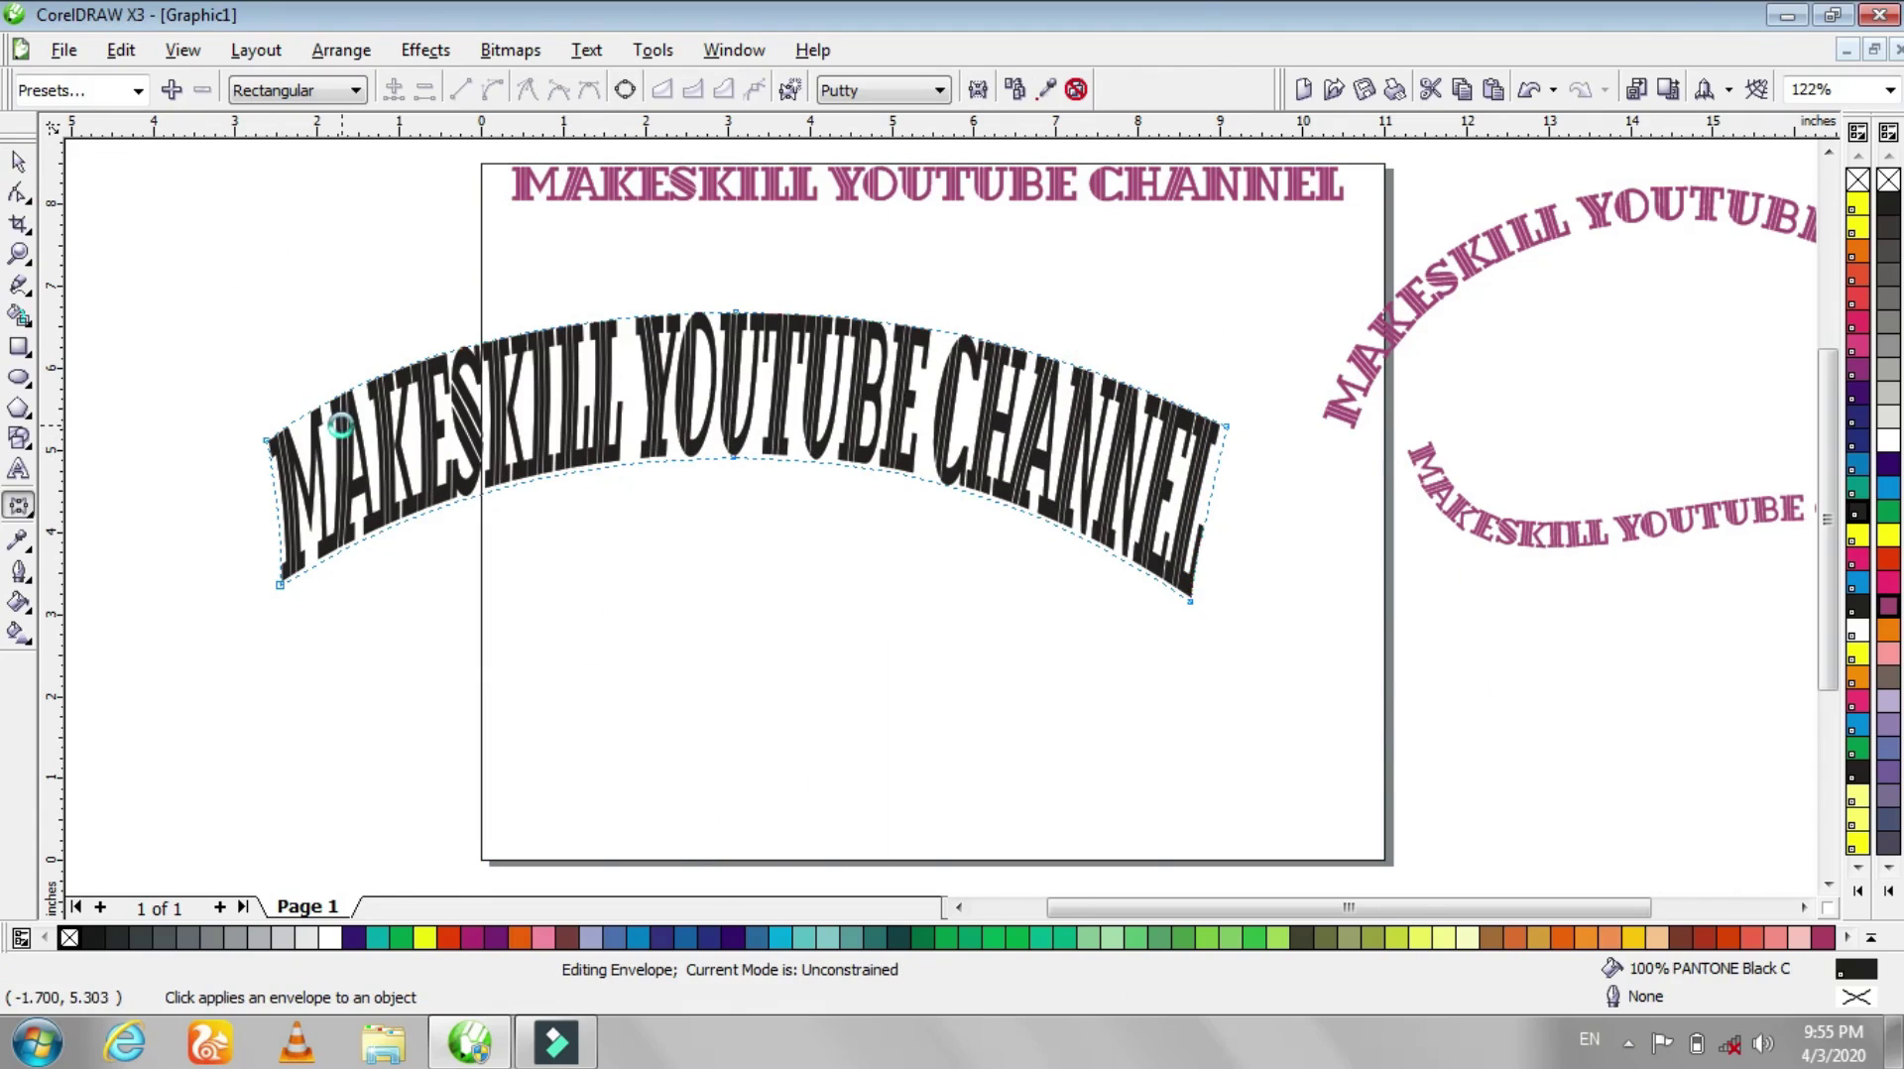
- Raise the envelope's upper and lower middle nodes to make the black title's arch steeper
{"action": "left_click_drag", "start_coordinate": [738, 315], "coordinate": [732, 289]}
{"action": "left_click", "coordinate": [732, 294]}
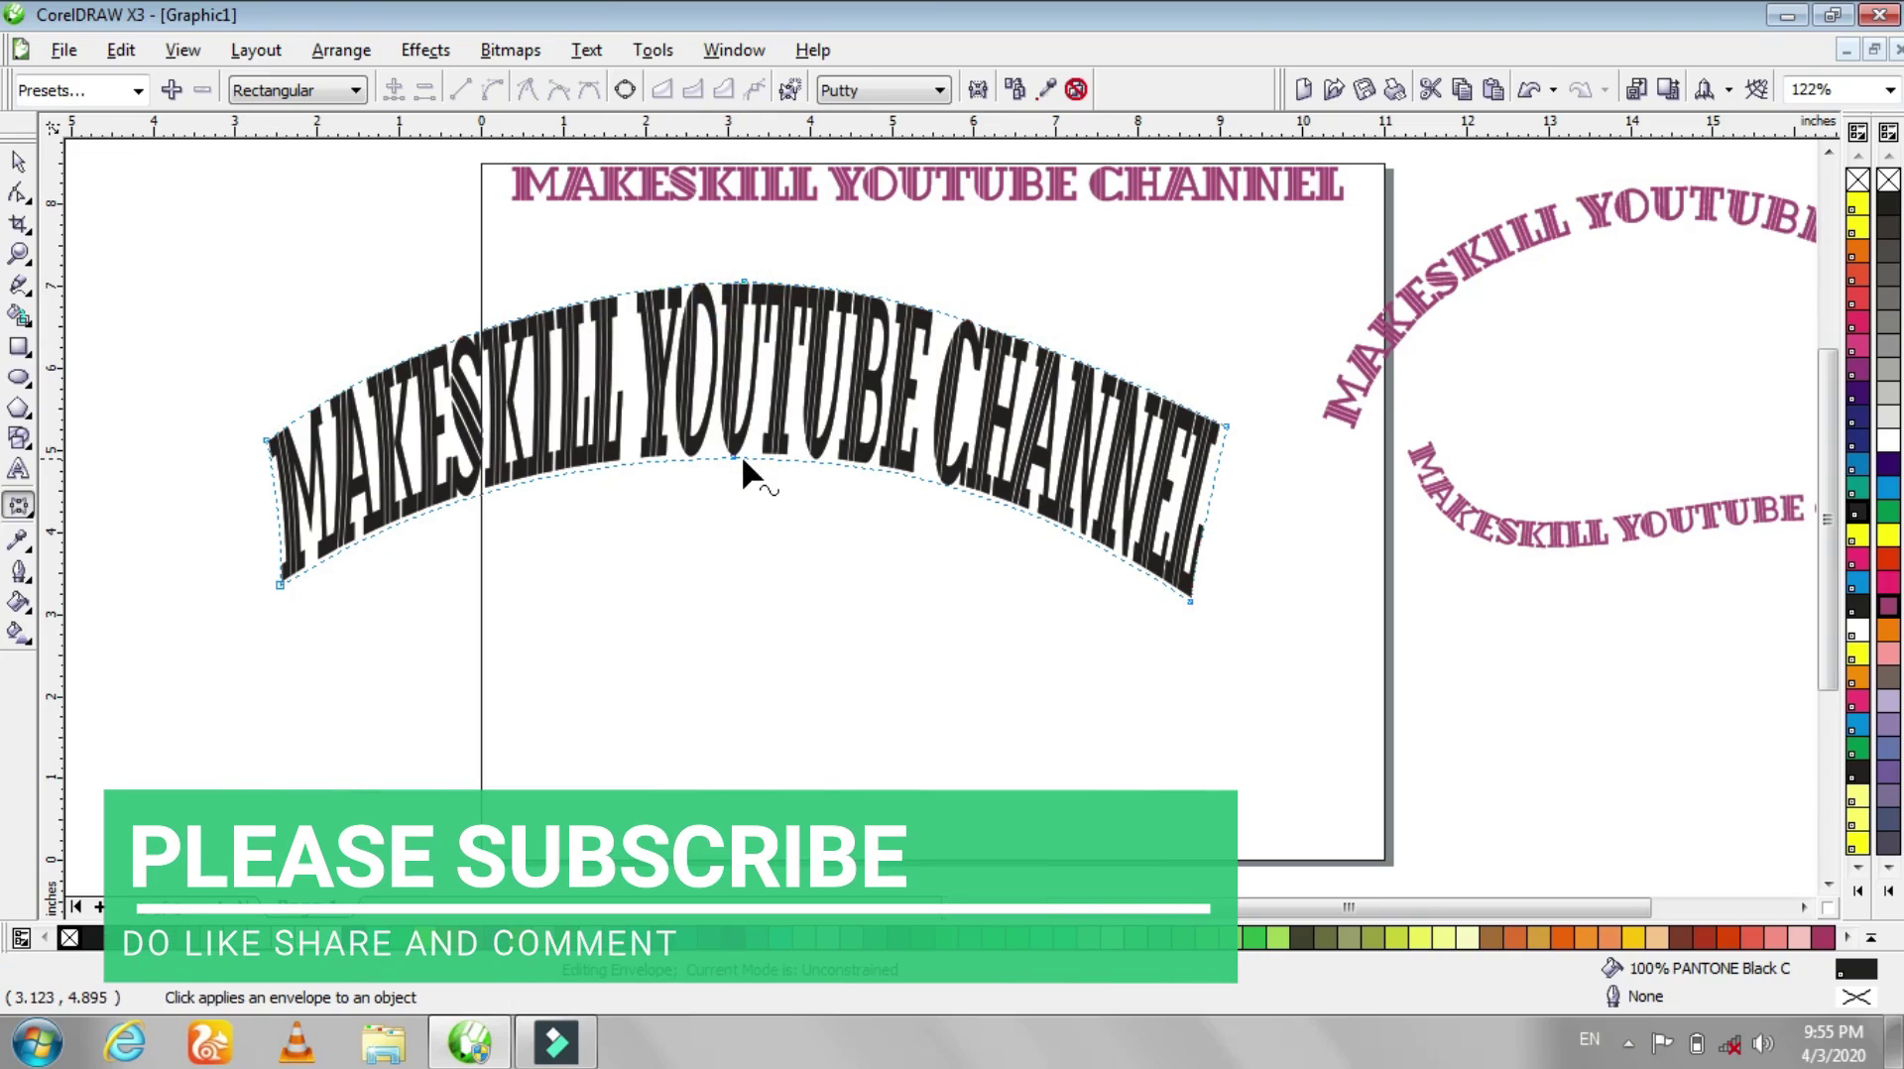
{"action": "left_click_drag", "start_coordinate": [741, 456], "coordinate": [736, 436]}
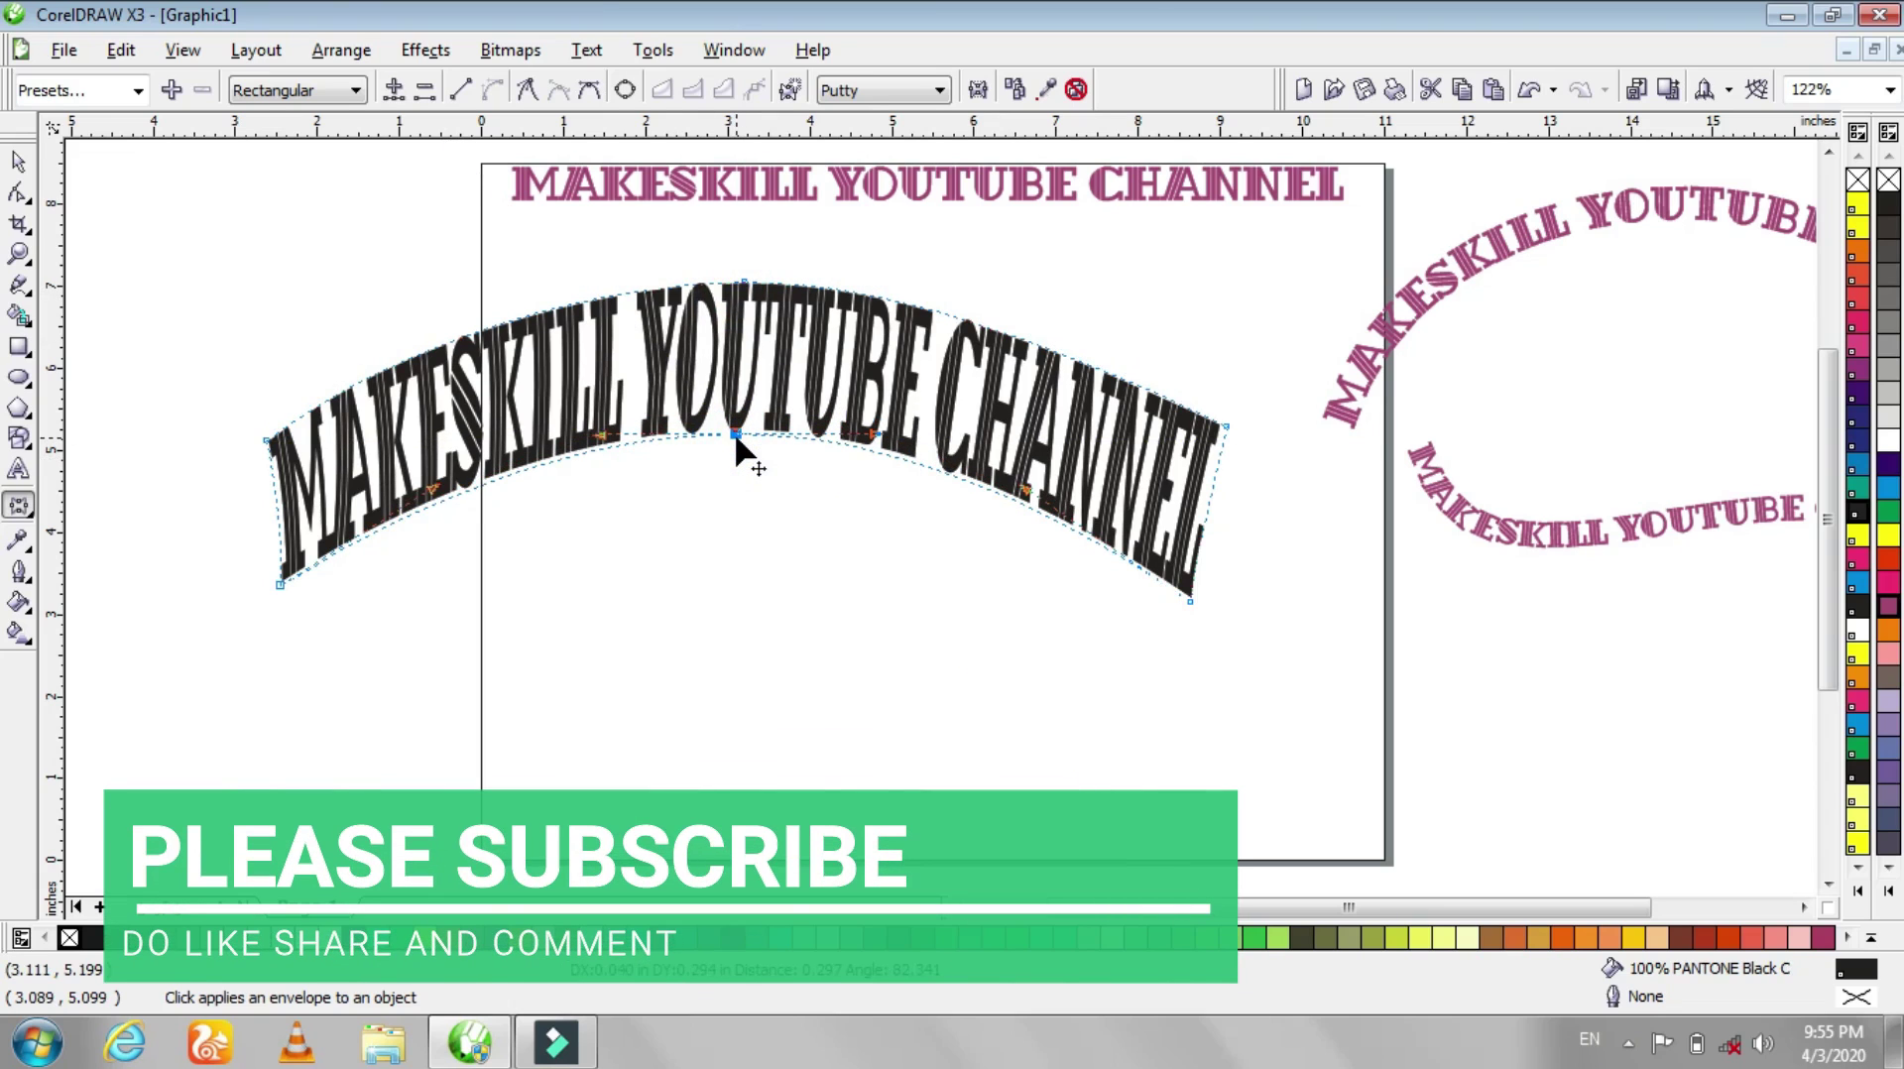
- Nudge the envelope's lower-right corner inward, and straighten its left edge with the lower-left node's handle
{"action": "left_click_drag", "start_coordinate": [1191, 602], "coordinate": [1179, 596]}
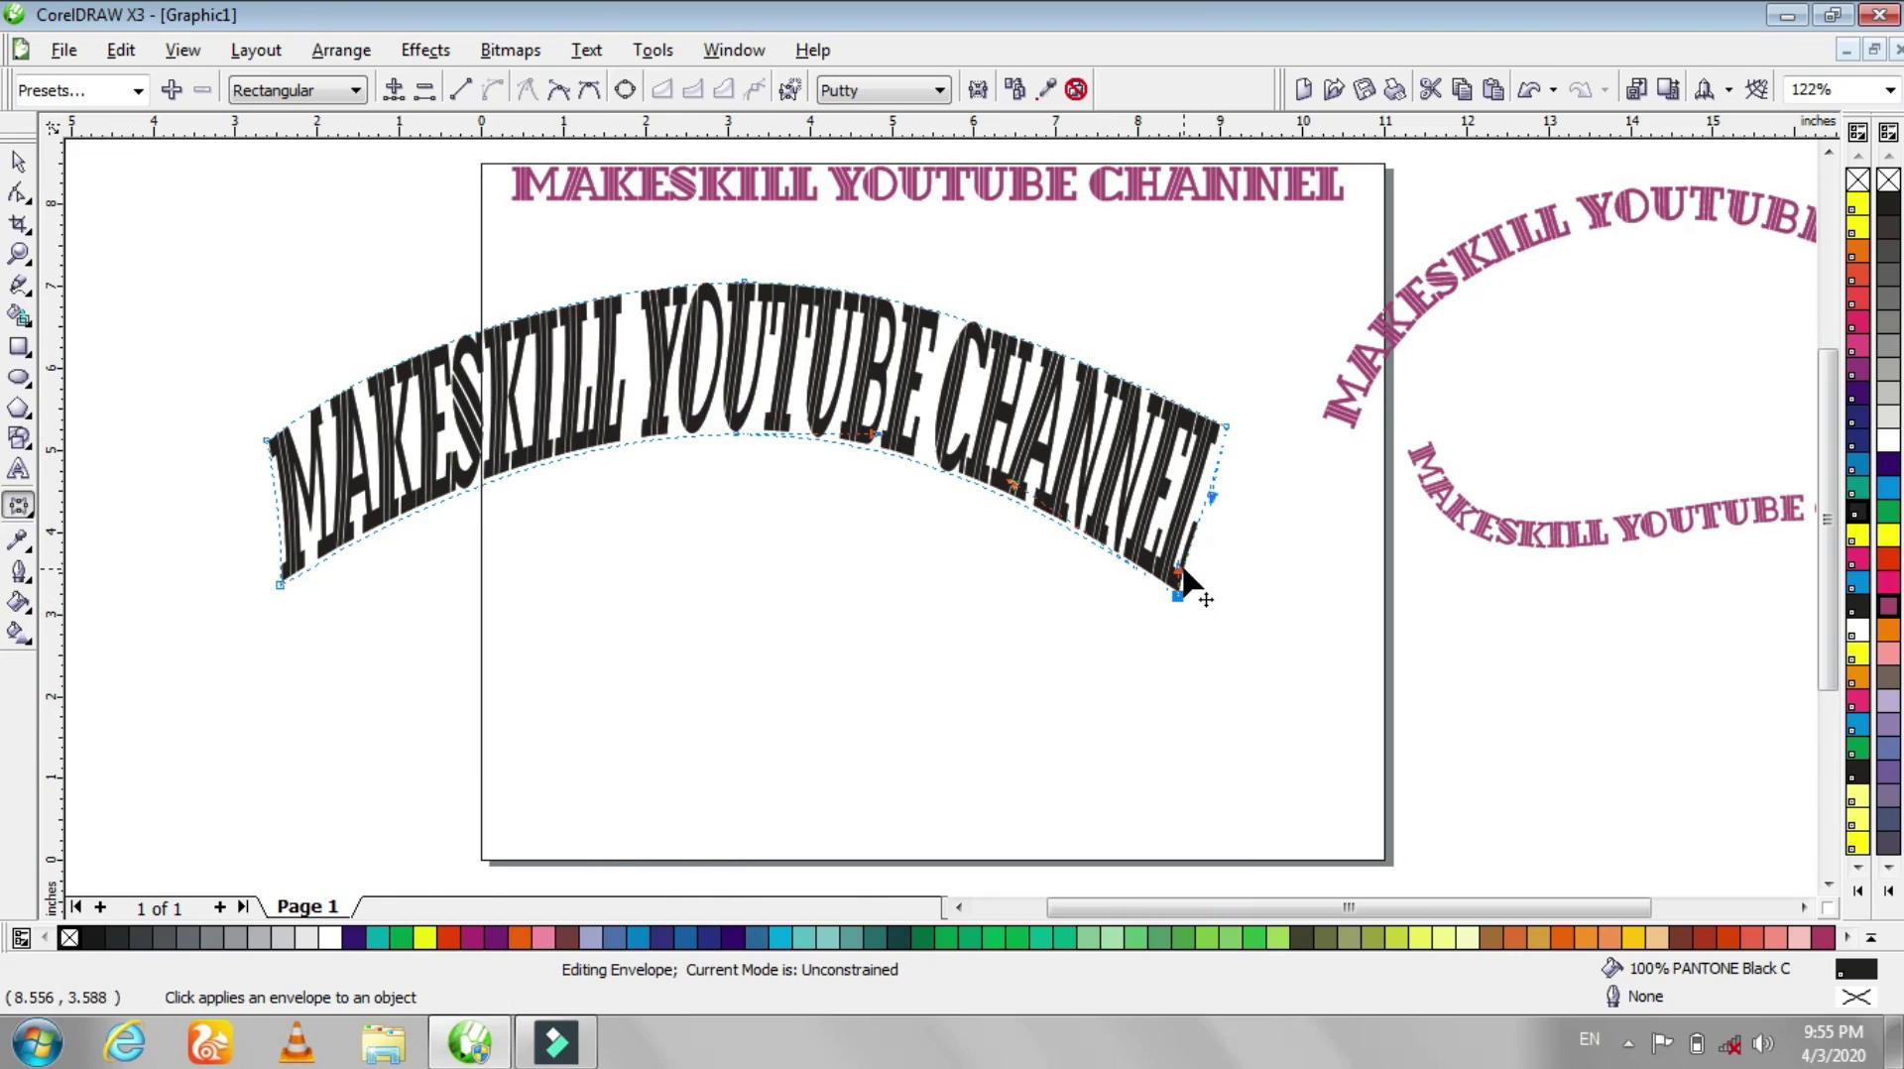
{"action": "left_click", "coordinate": [282, 587]}
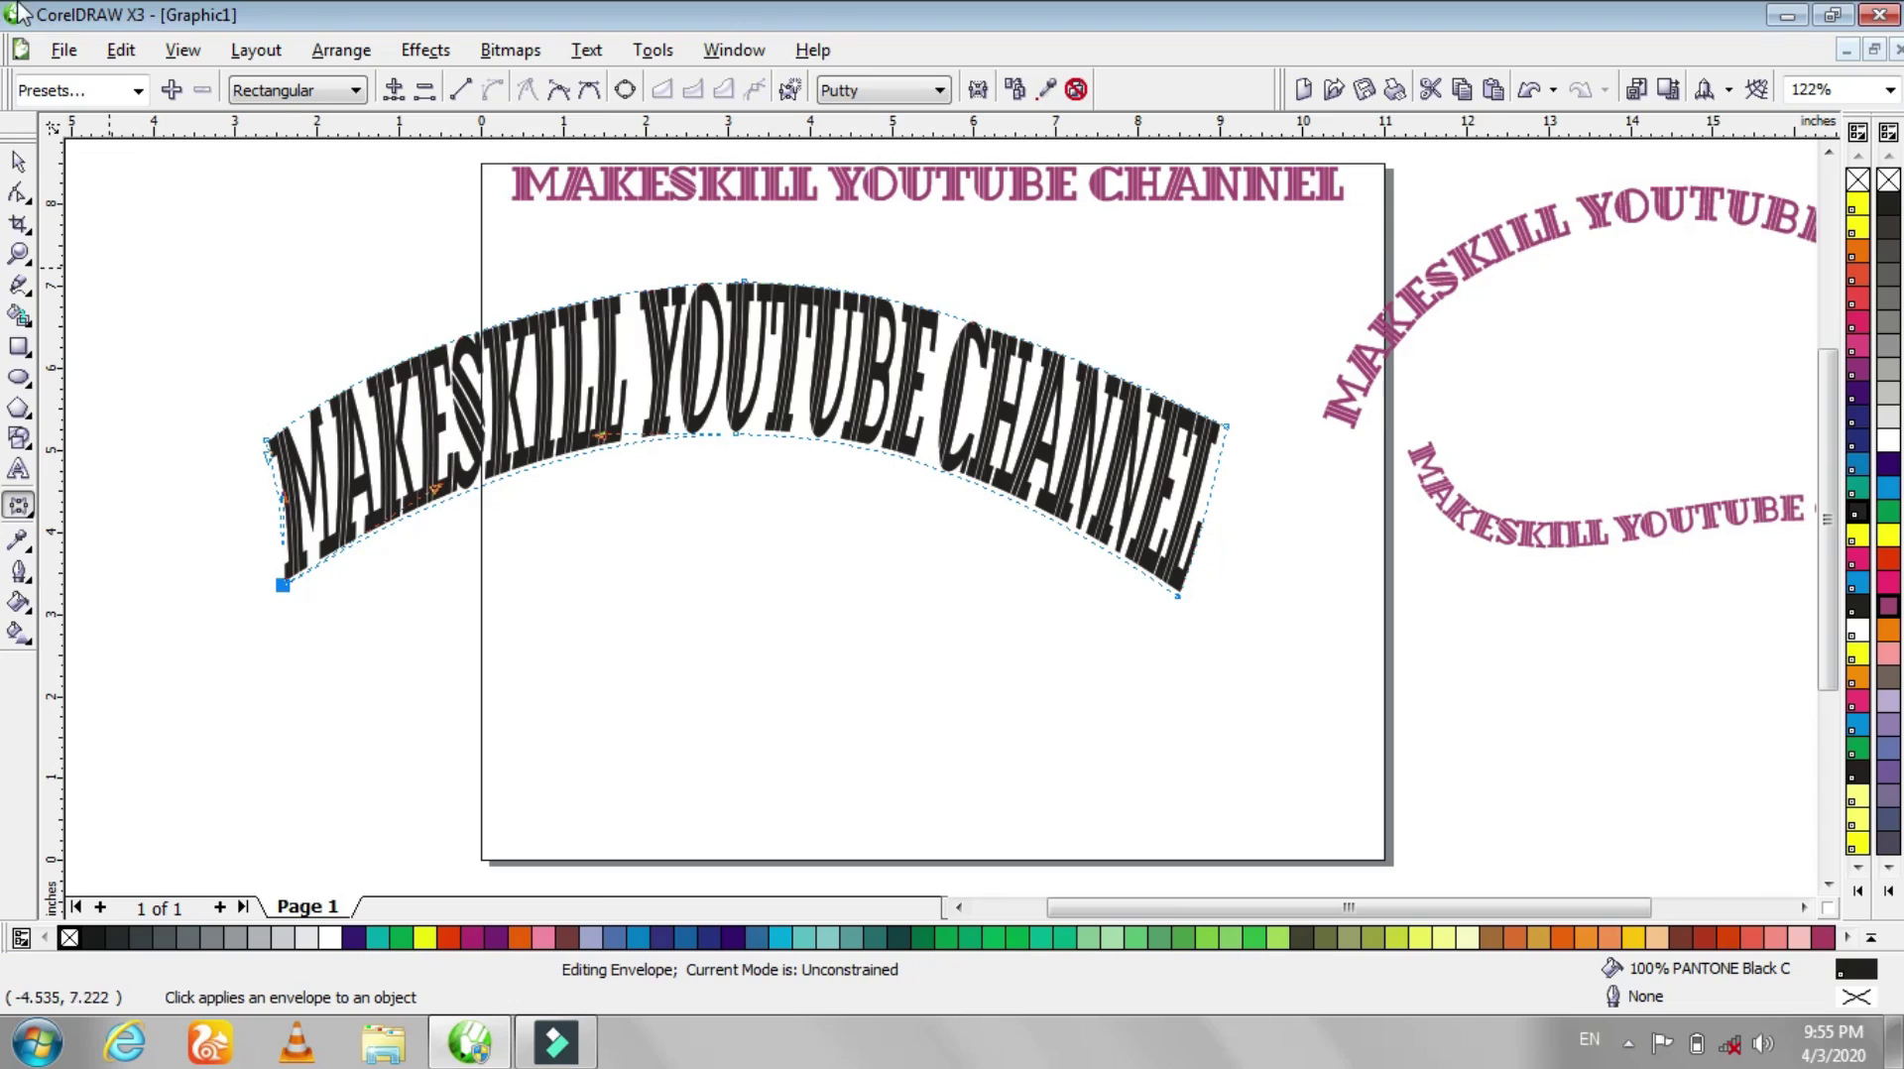
{"action": "scroll", "coordinate": [291, 593], "scroll_direction": "up", "scroll_amount": 5}
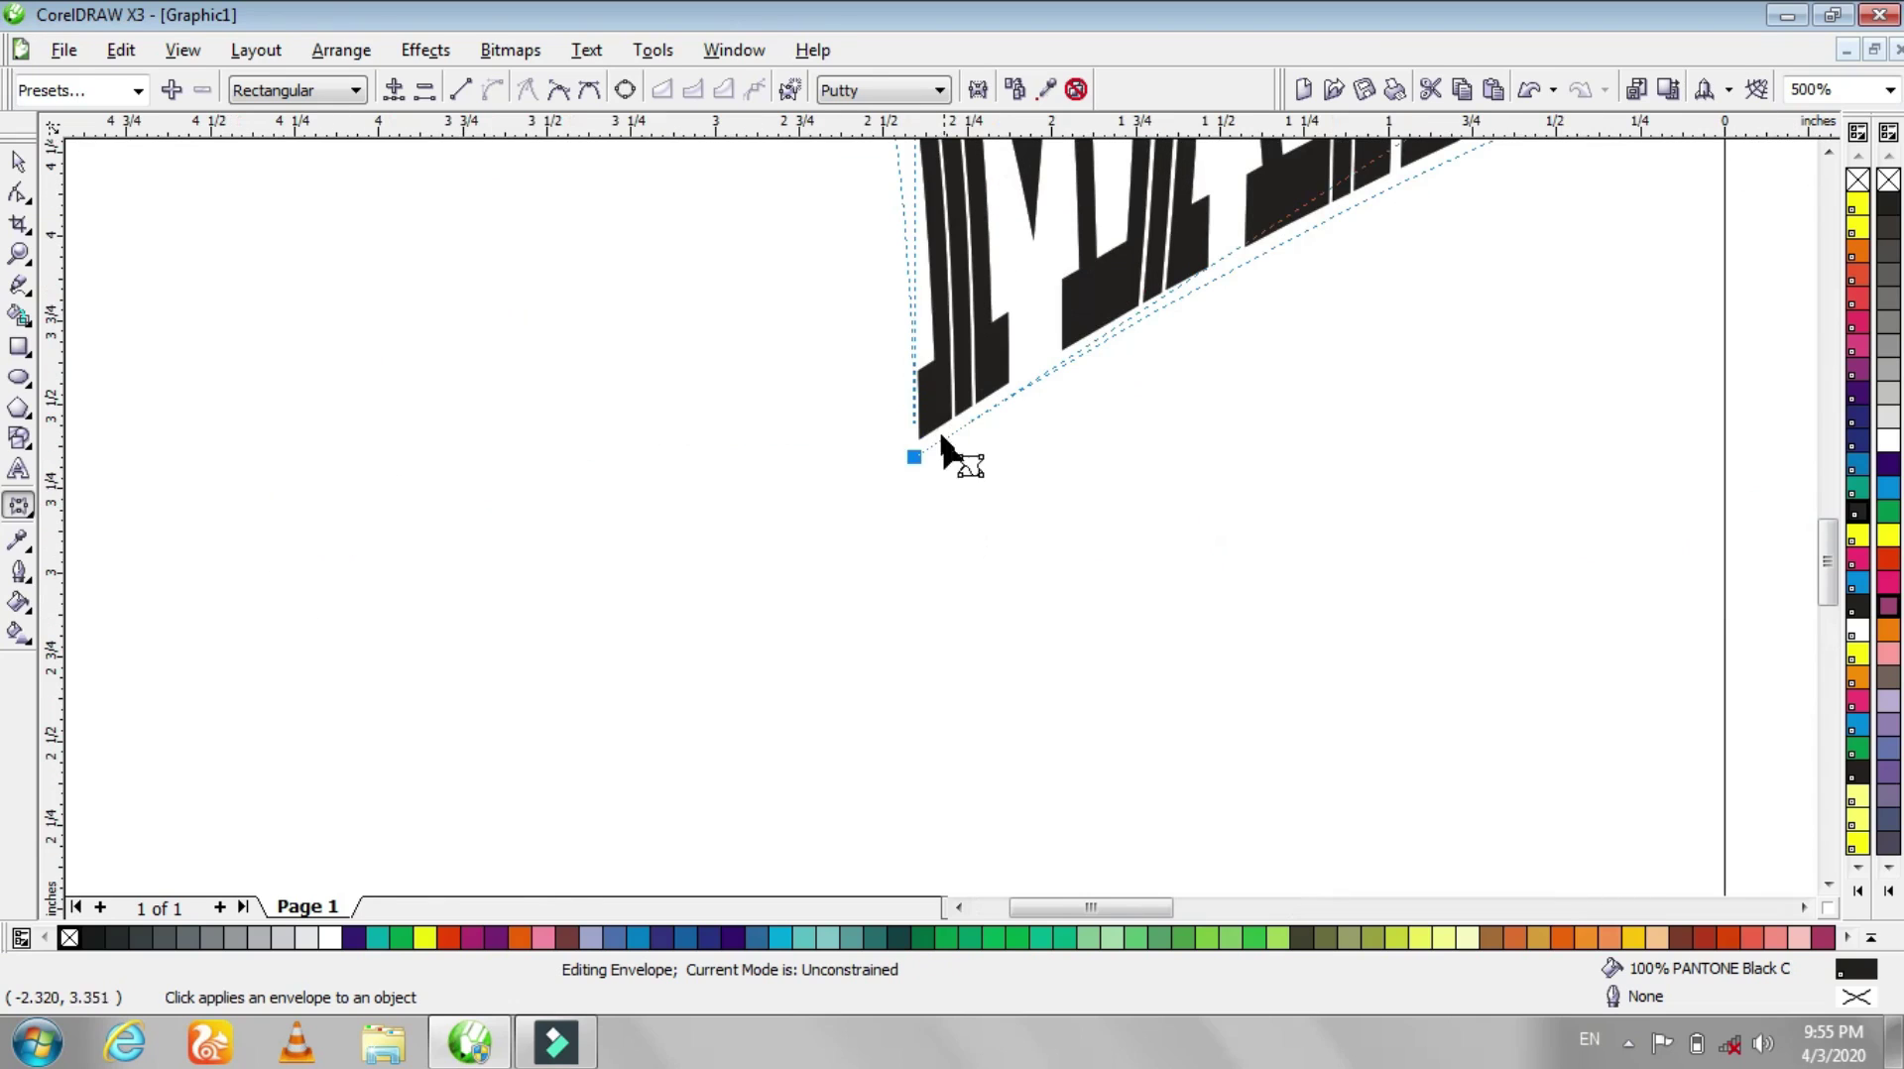
{"action": "scroll", "coordinate": [914, 461], "scroll_direction": "down", "scroll_amount": 2}
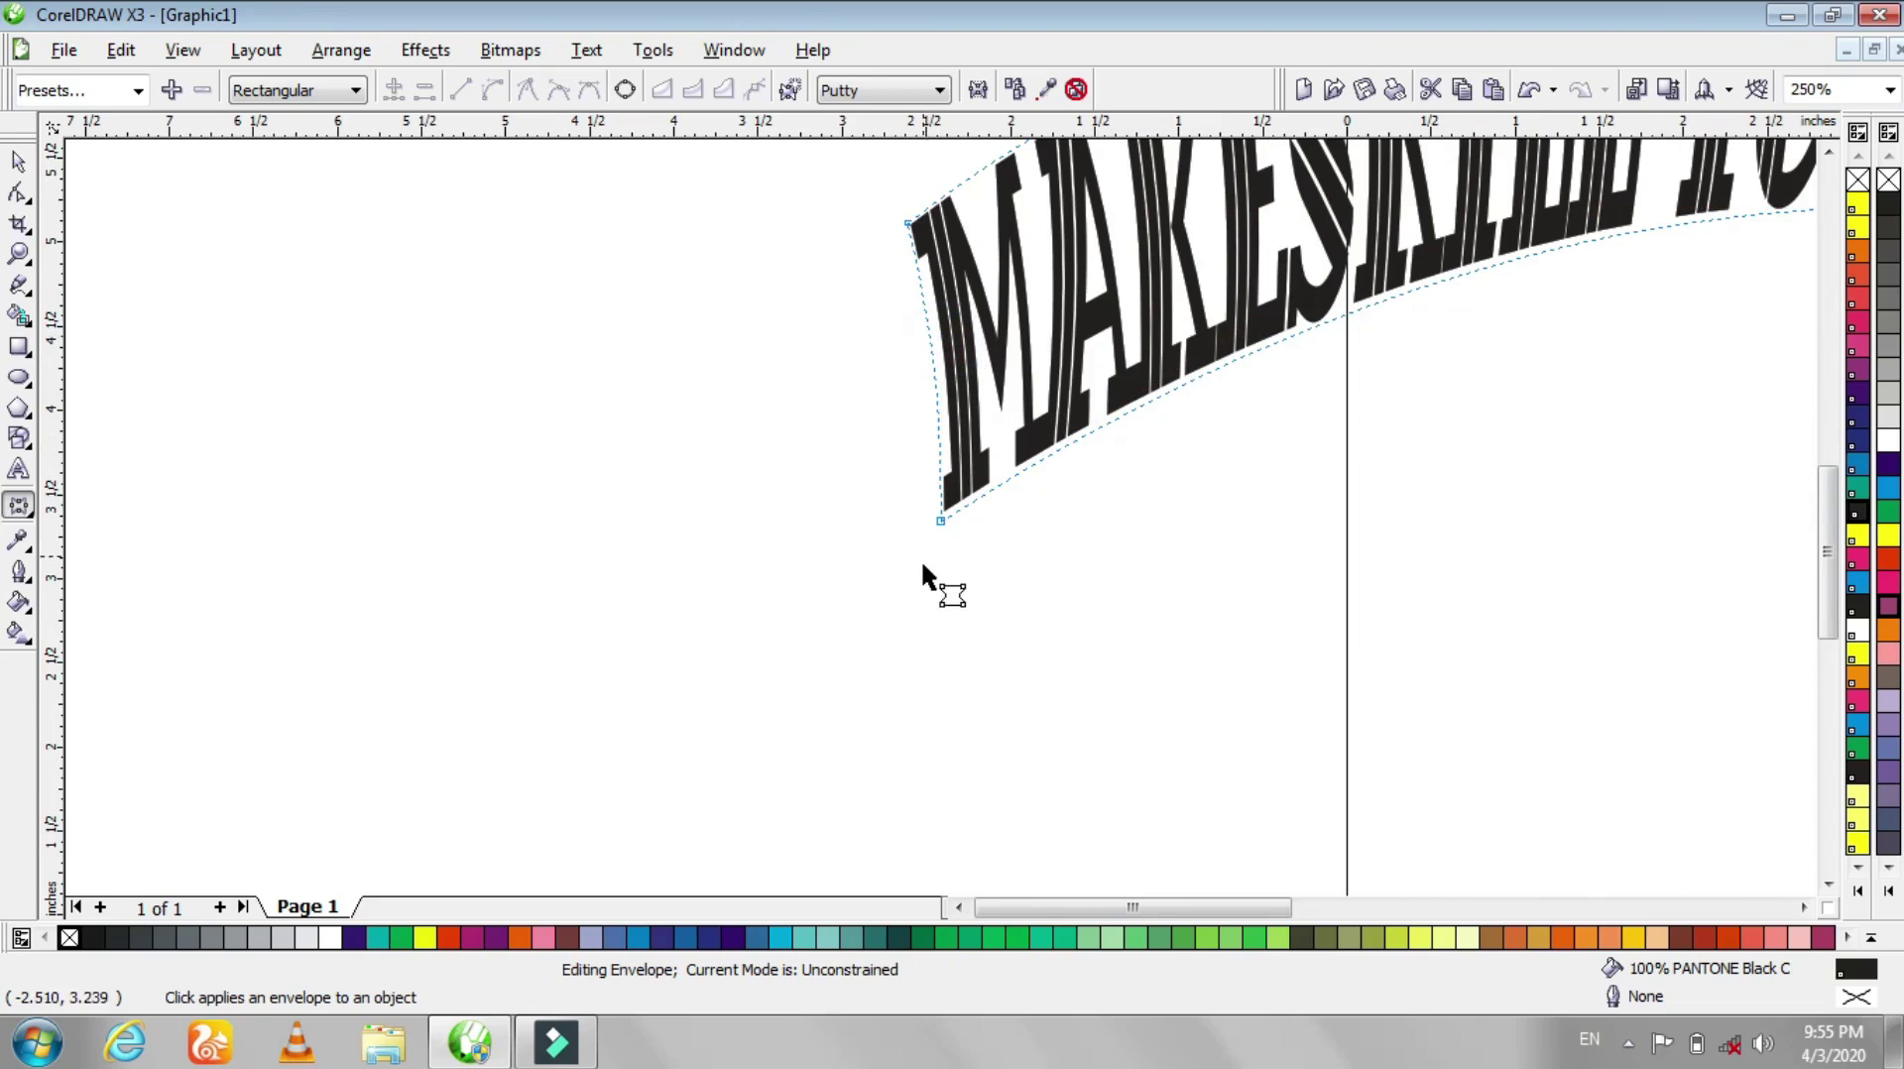
{"action": "left_click", "coordinate": [941, 515]}
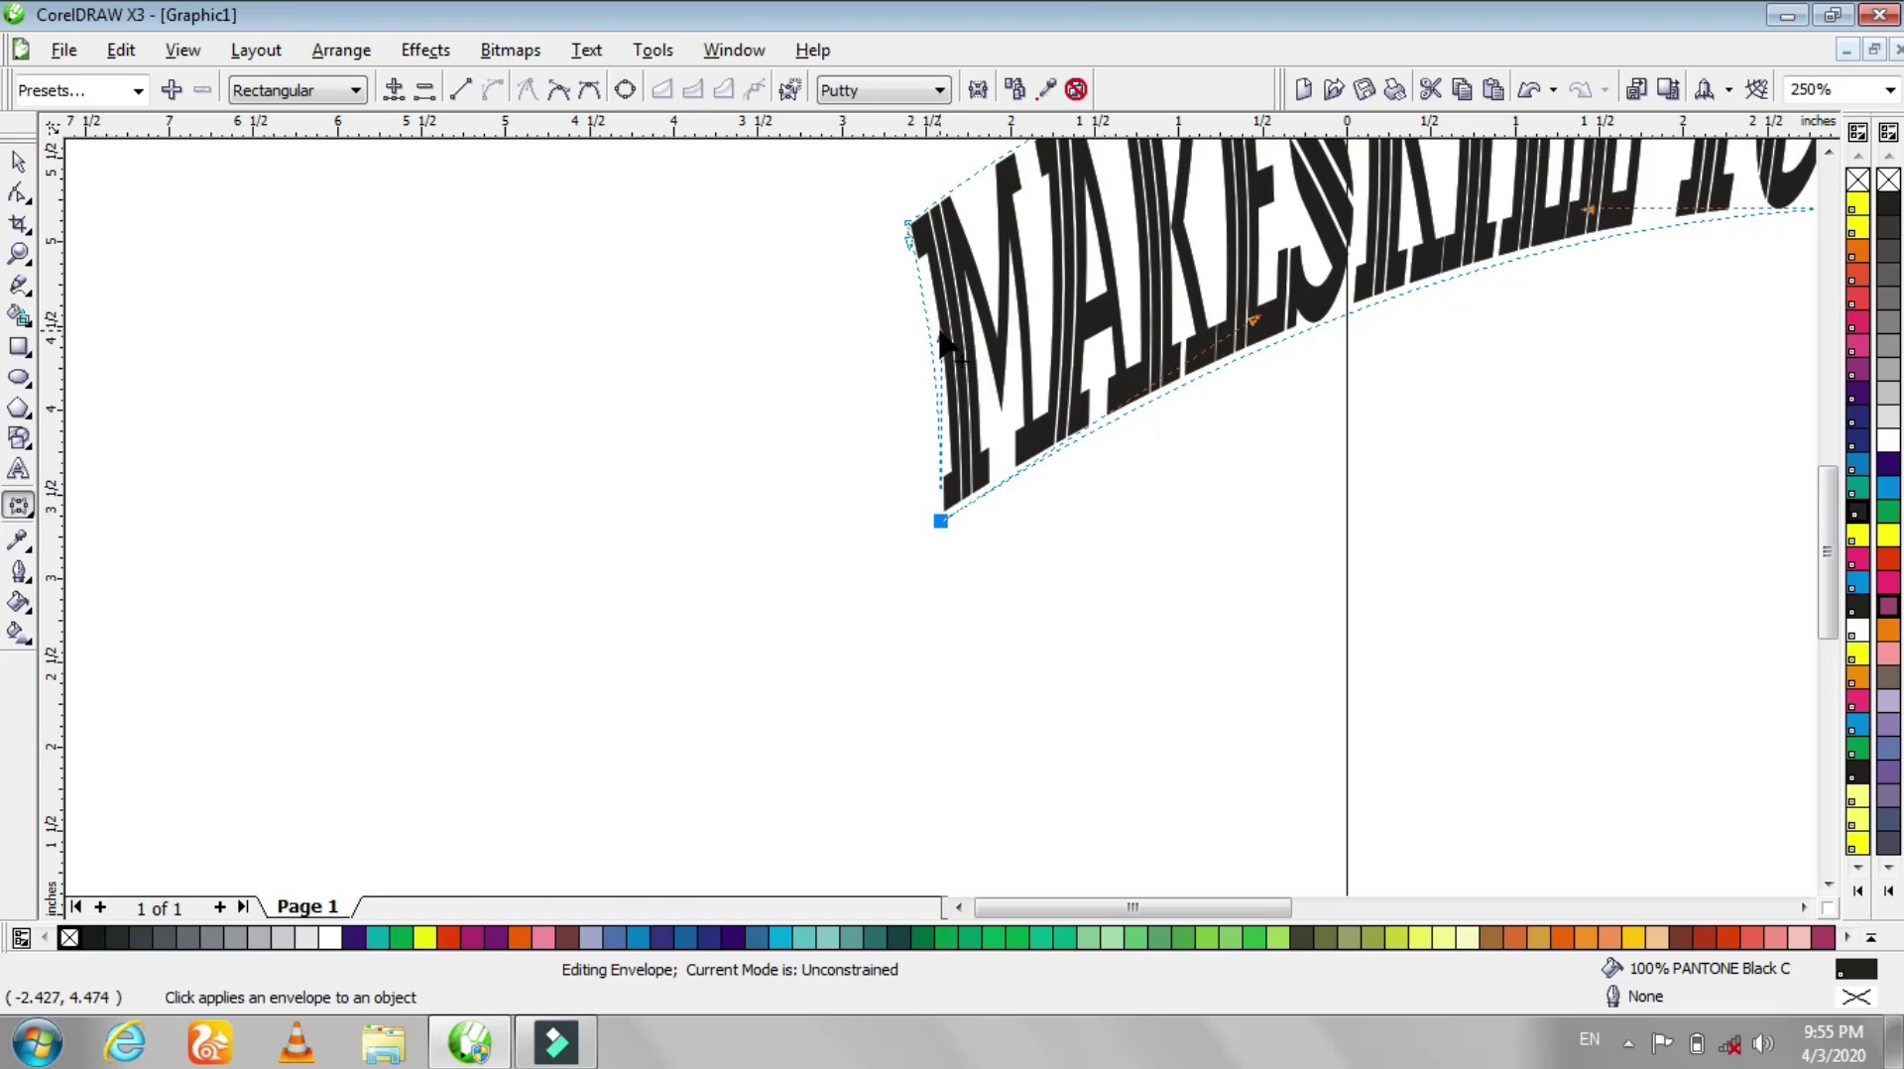
{"action": "left_click_drag", "start_coordinate": [938, 342], "coordinate": [922, 330]}
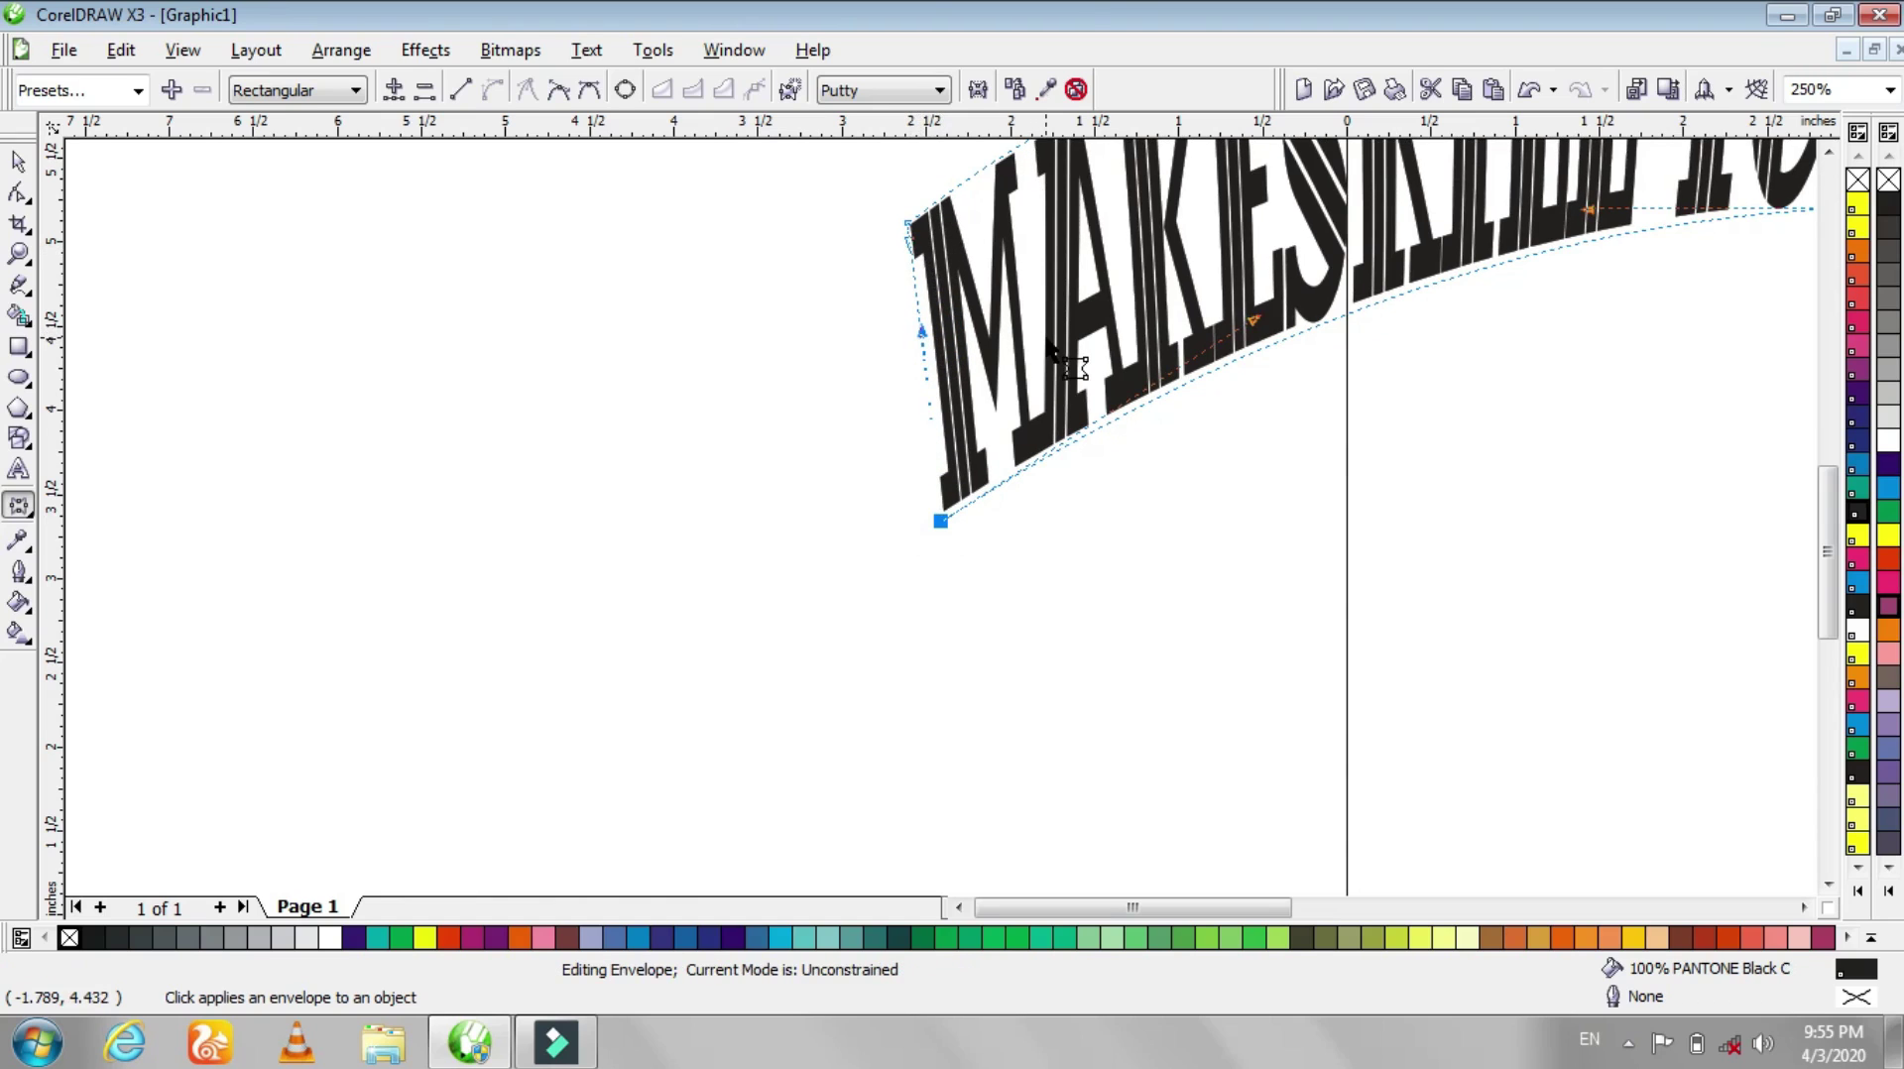
- Move the enveloped black title off the page, over to the area with the other curved titles
{"action": "key", "text": "z"}
{"action": "key", "text": "F3"}
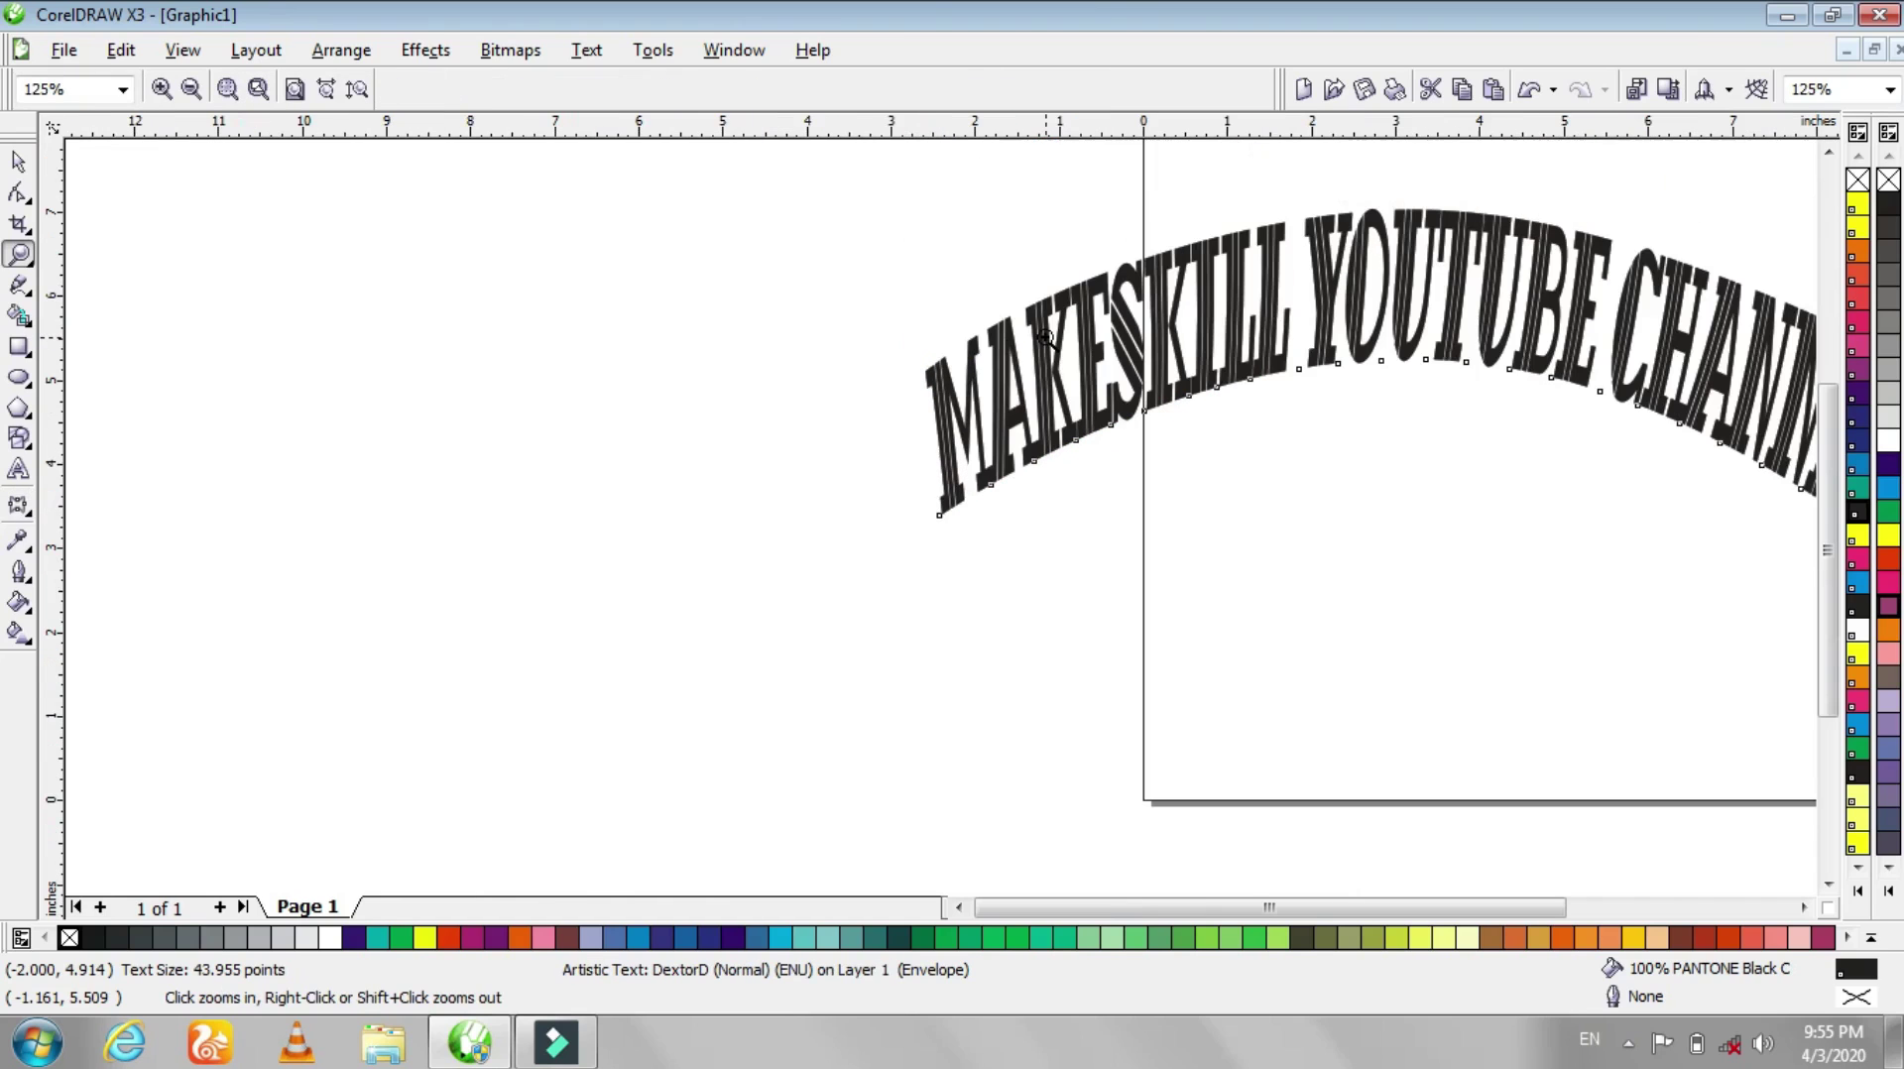
{"action": "key", "text": "F4"}
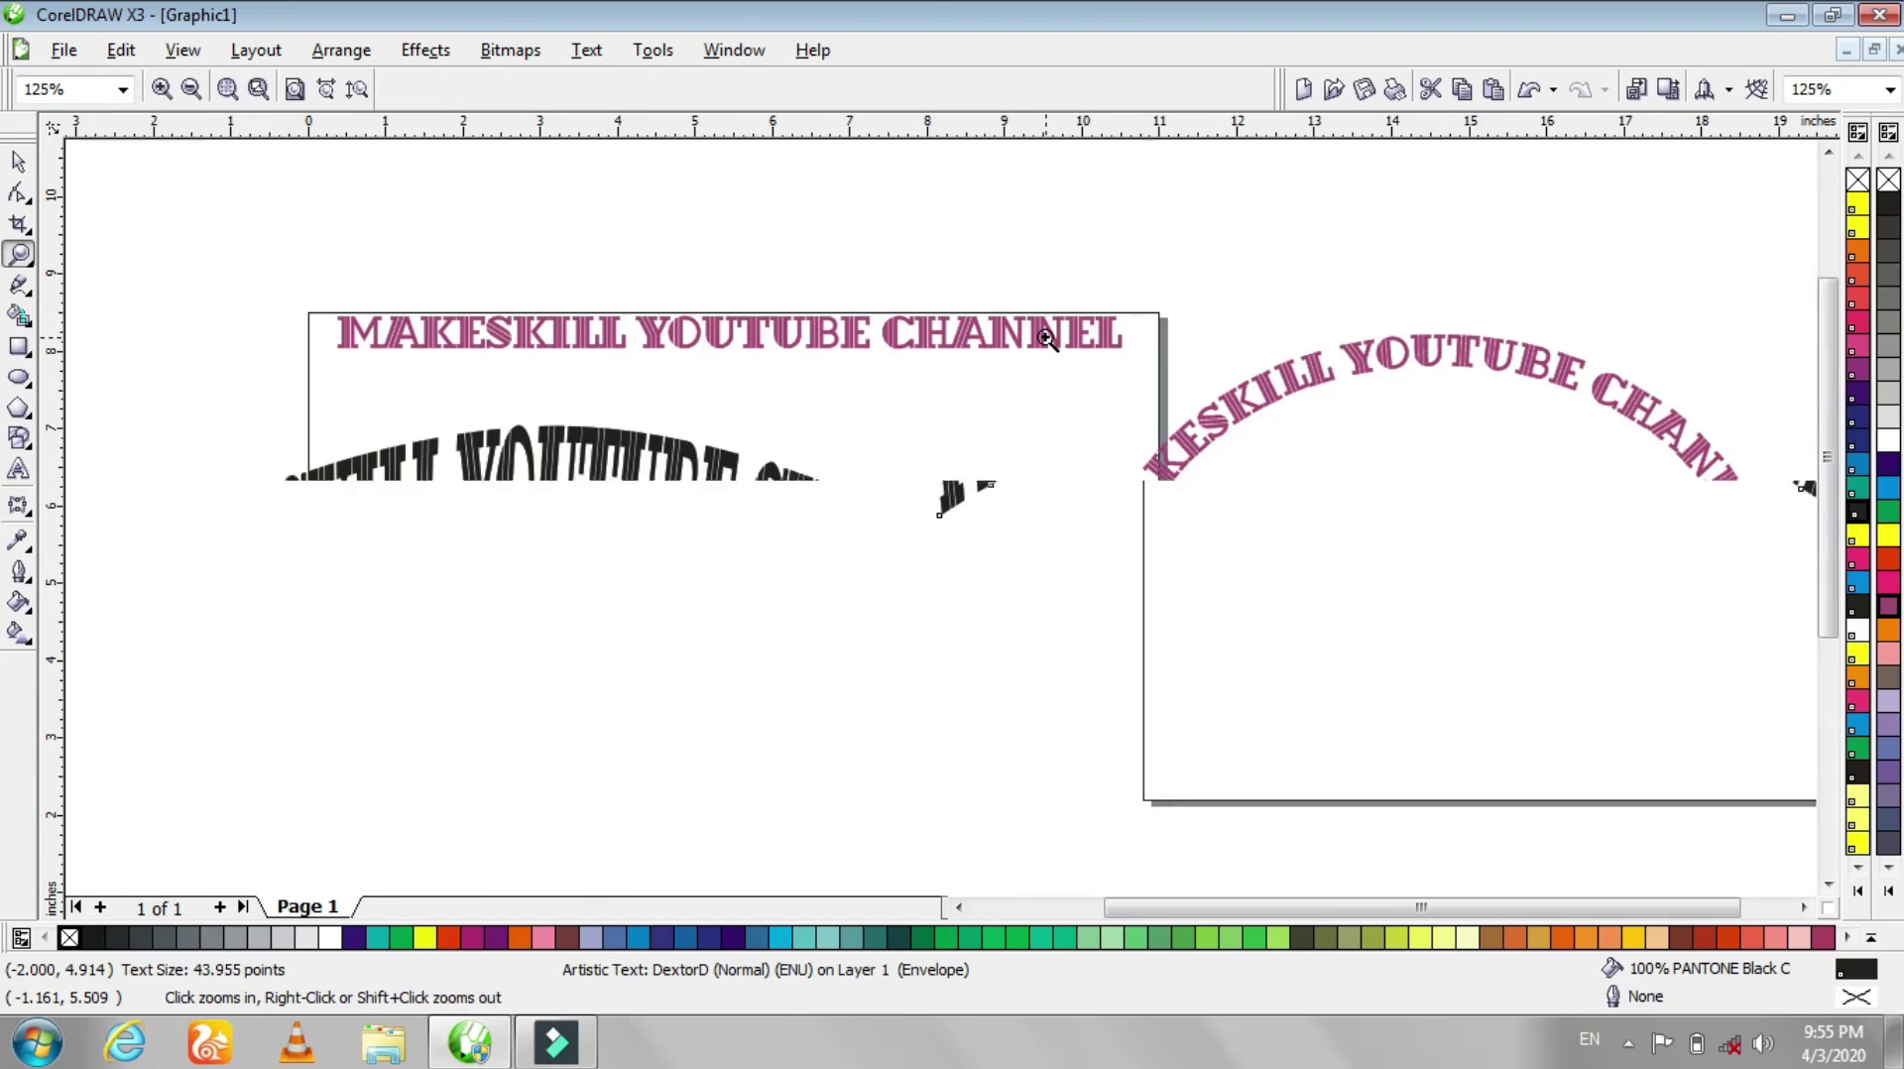
{"action": "left_click", "coordinate": [18, 167]}
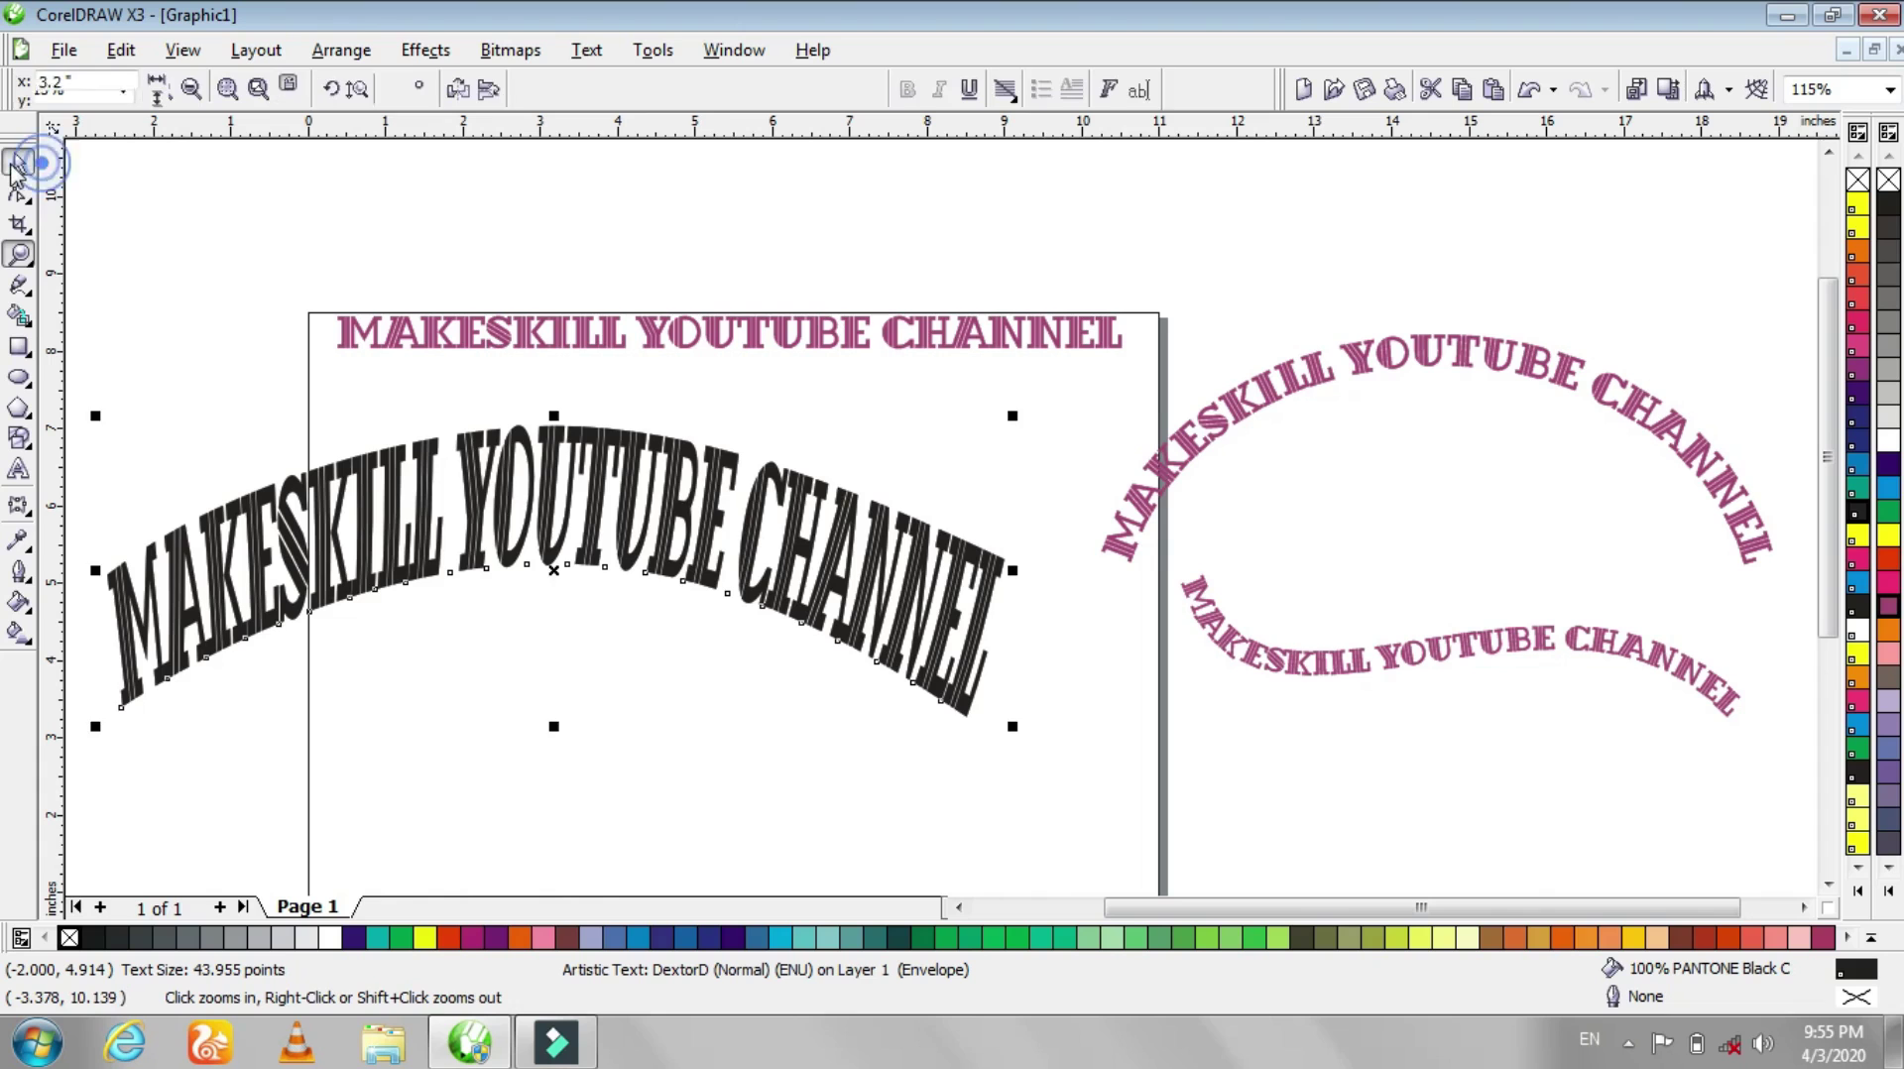
{"action": "left_click_drag", "start_coordinate": [589, 551], "coordinate": [1021, 613]}
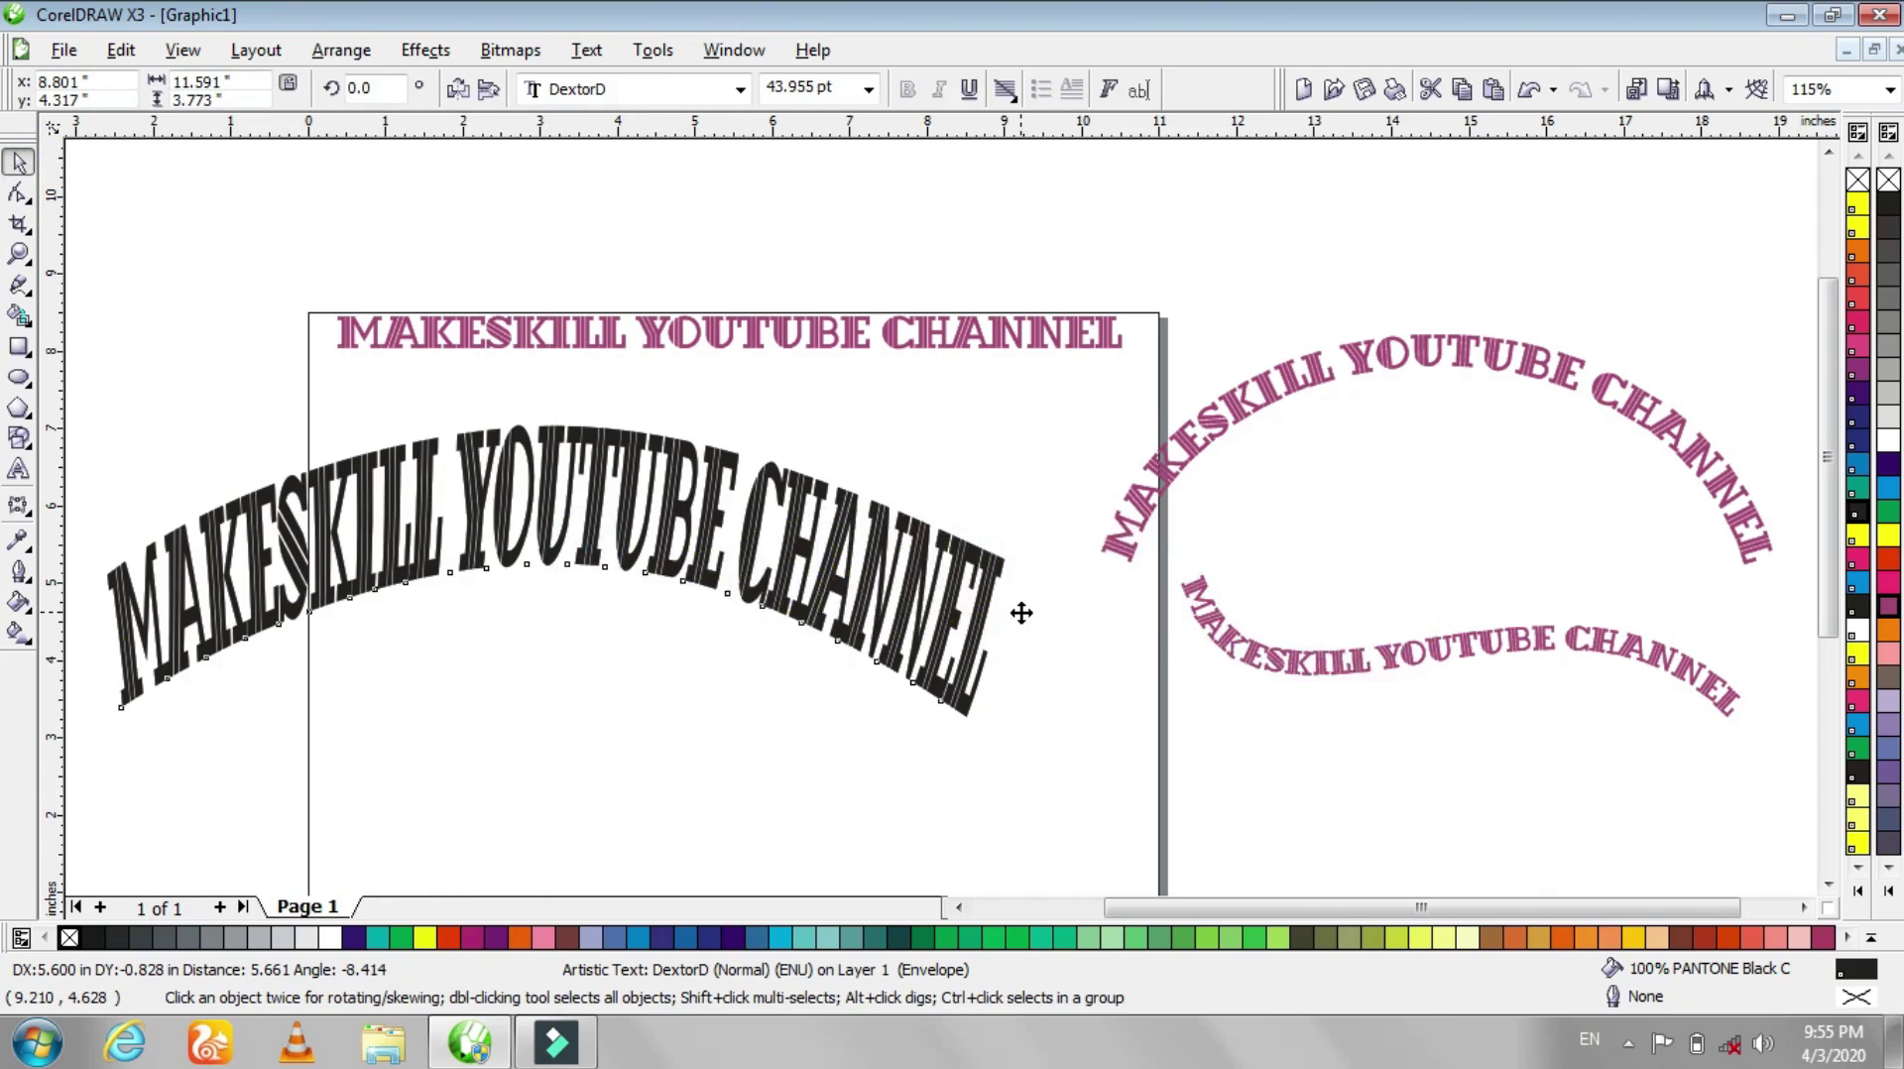
{"action": "left_click_drag", "start_coordinate": [561, 660], "coordinate": [1243, 627]}
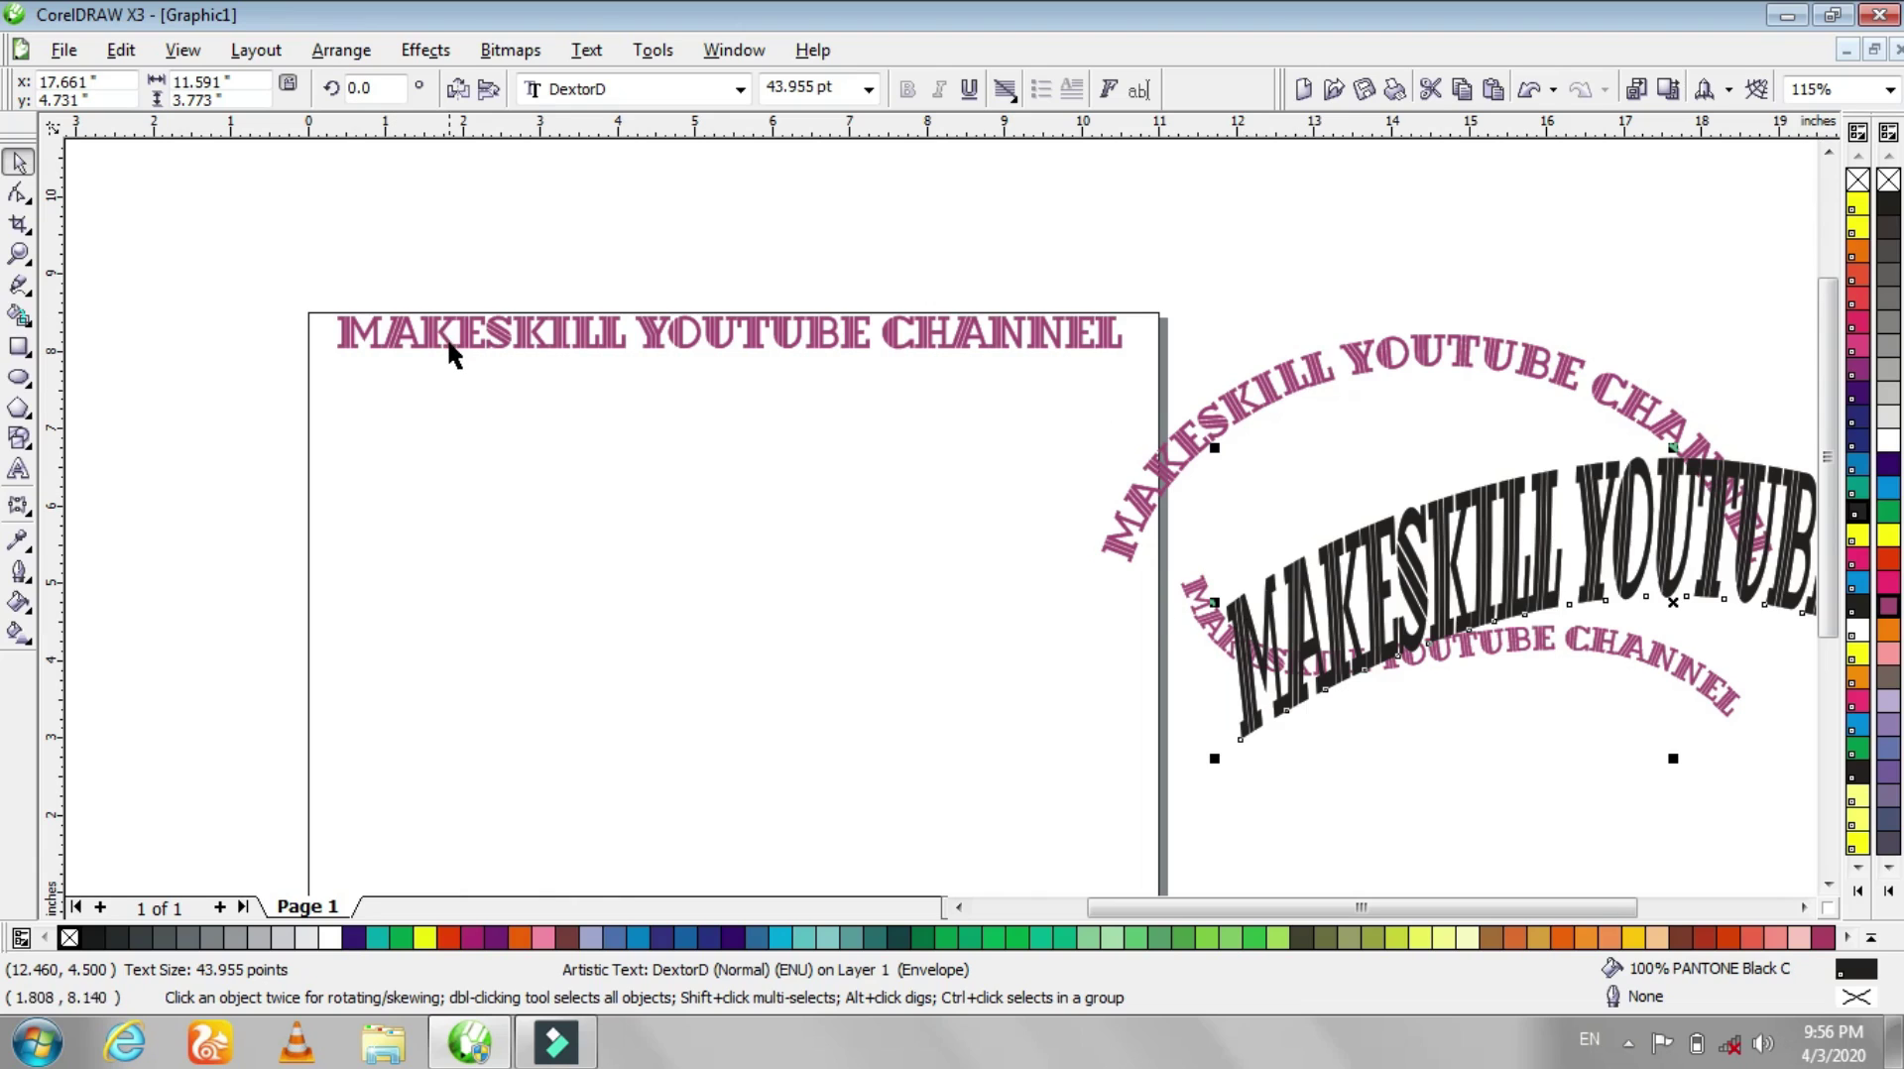
- Add the Hindi text "मेरा भारत महान है।" (keyed as "esjk Hkkjr egku gSA") in Kruti Dev 636 below the straight title, and enlarge it to about 133 pt
{"action": "left_click_drag", "start_coordinate": [442, 340], "coordinate": [454, 644]}
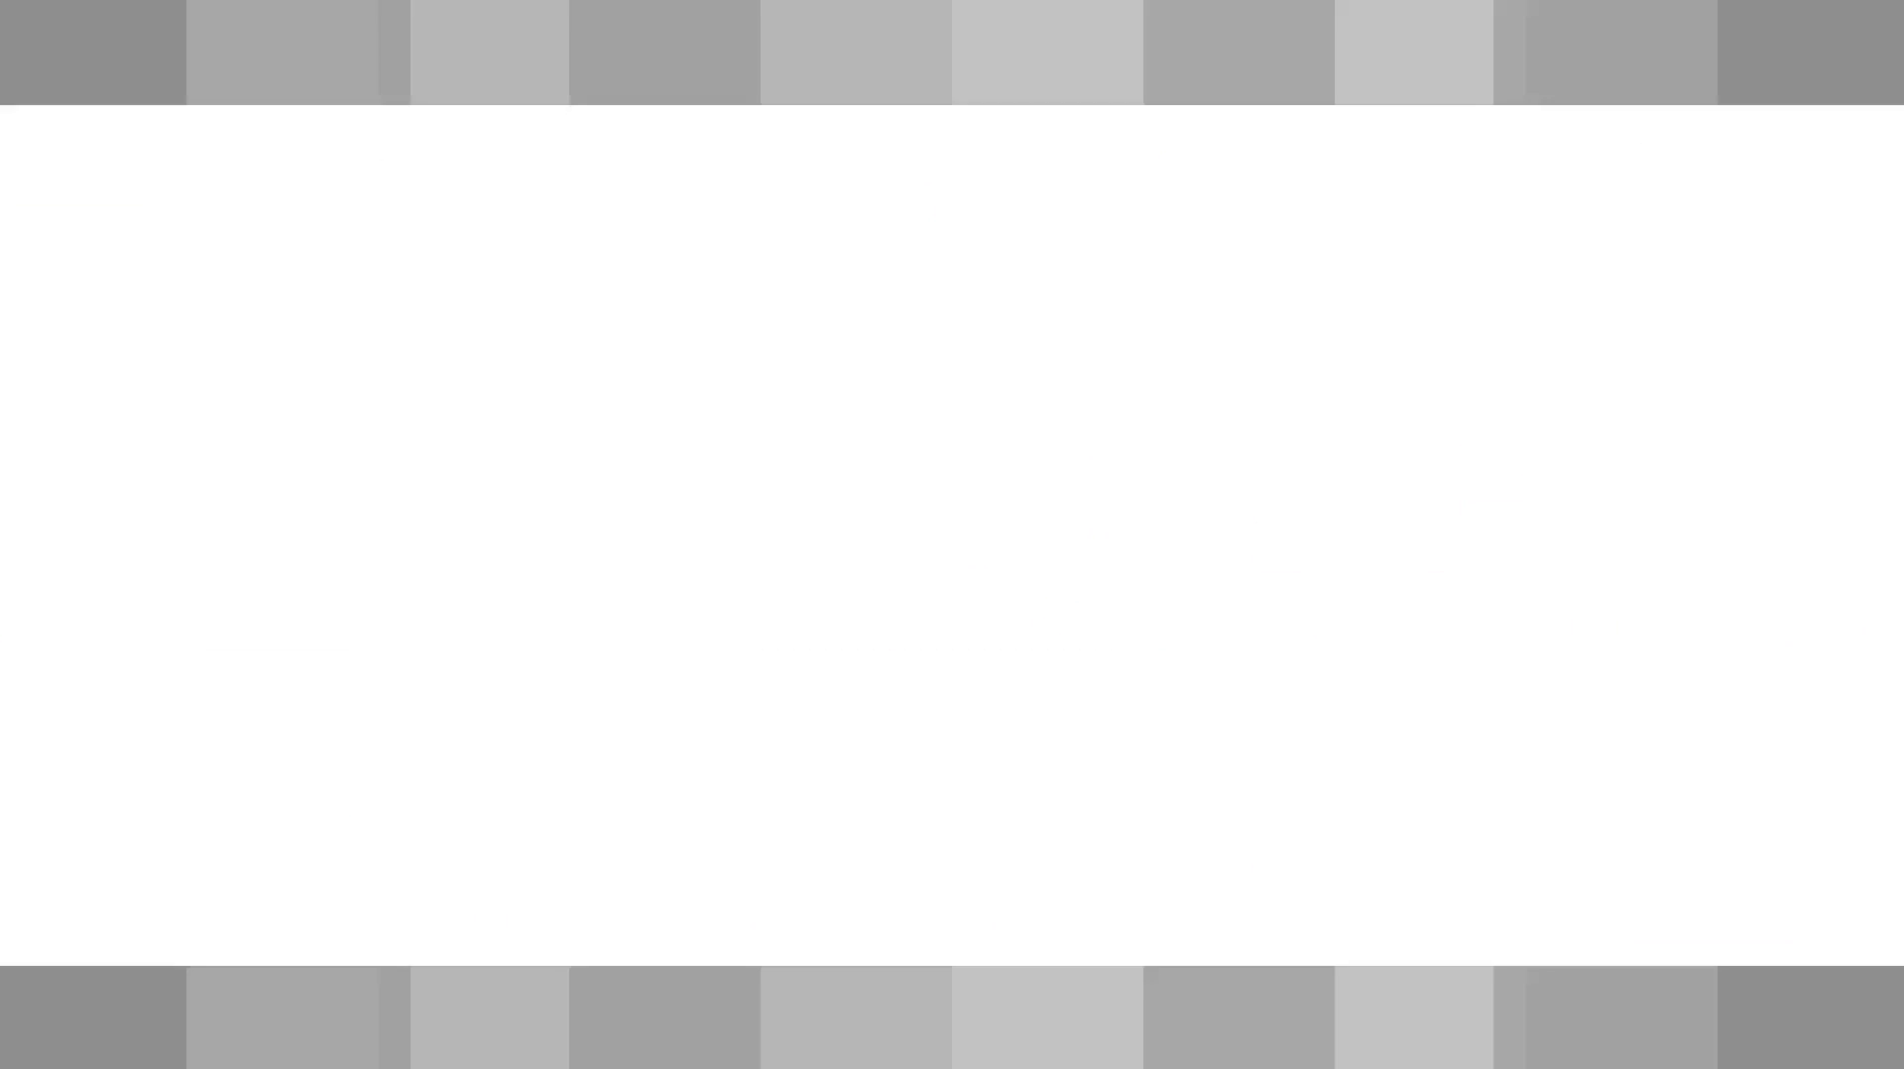
{"action": "type", "text": "esjk Hkkjr egku gSA"}
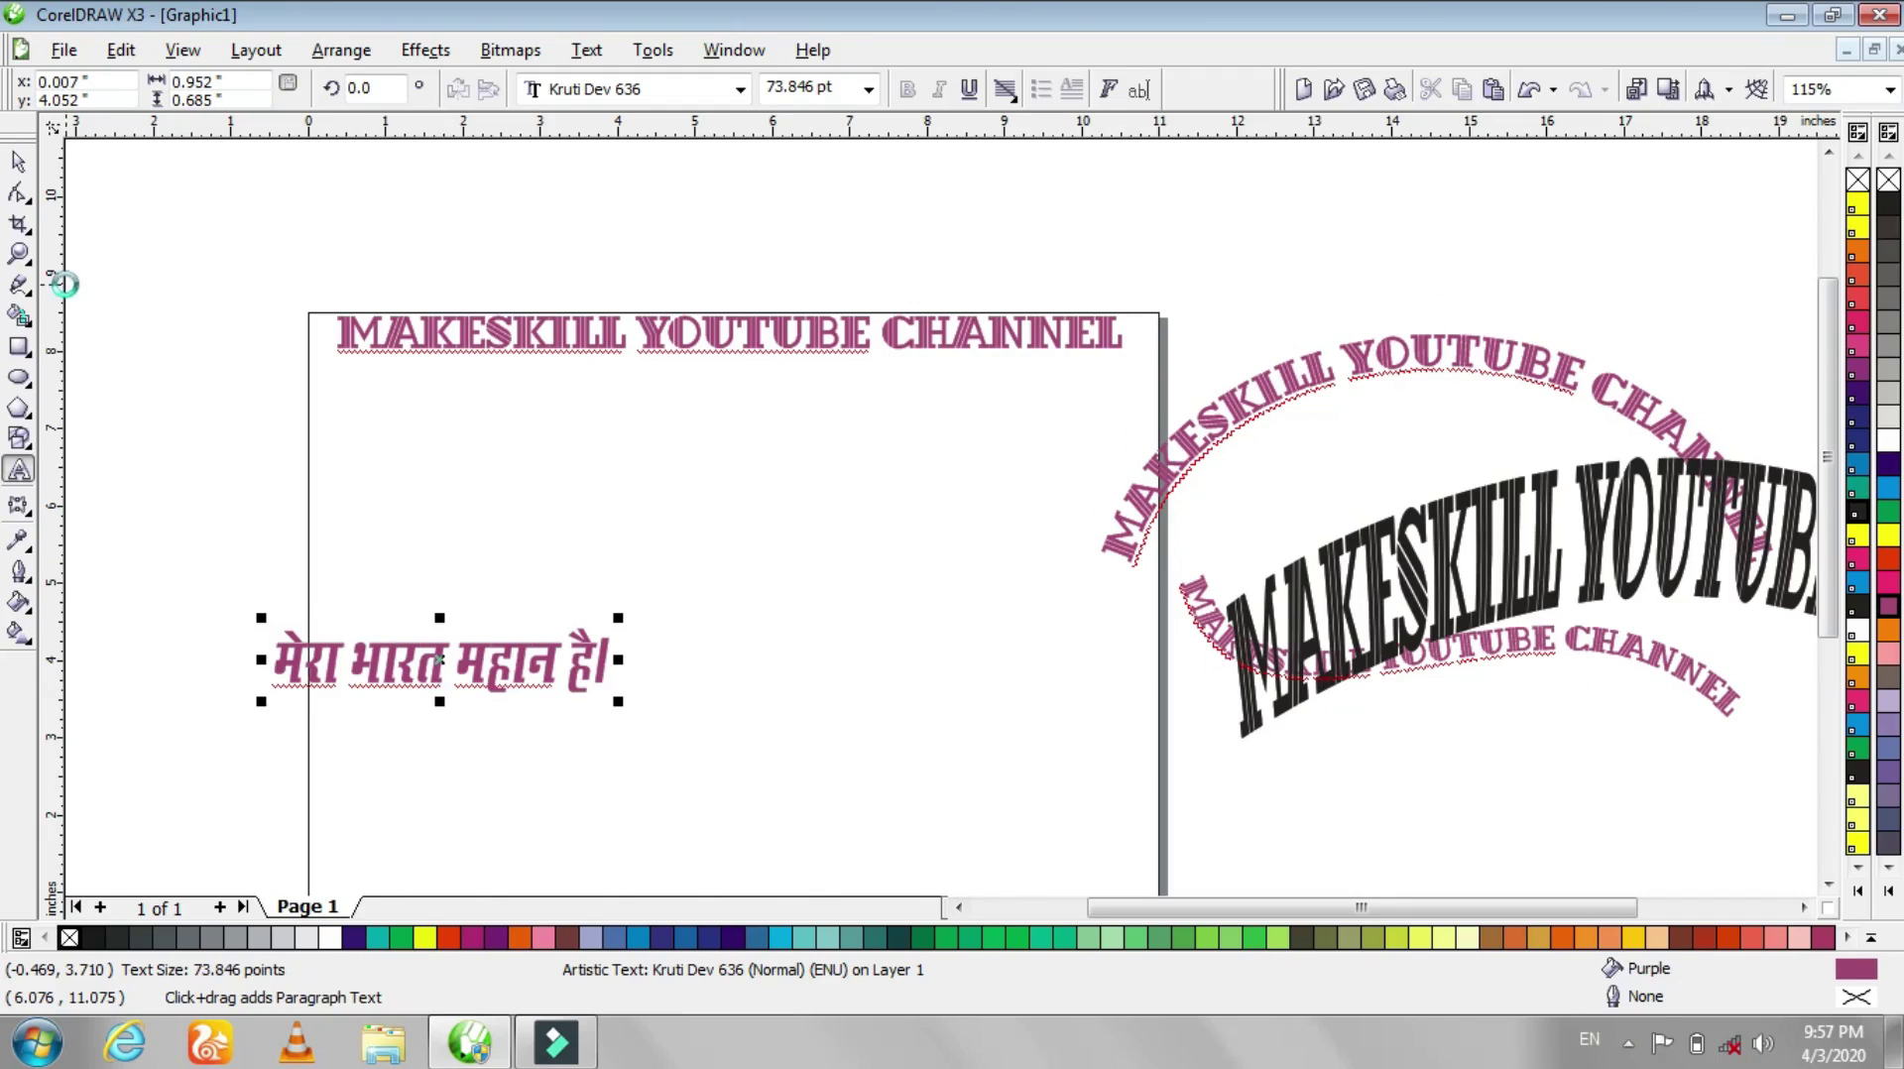
{"action": "left_click", "coordinate": [17, 162]}
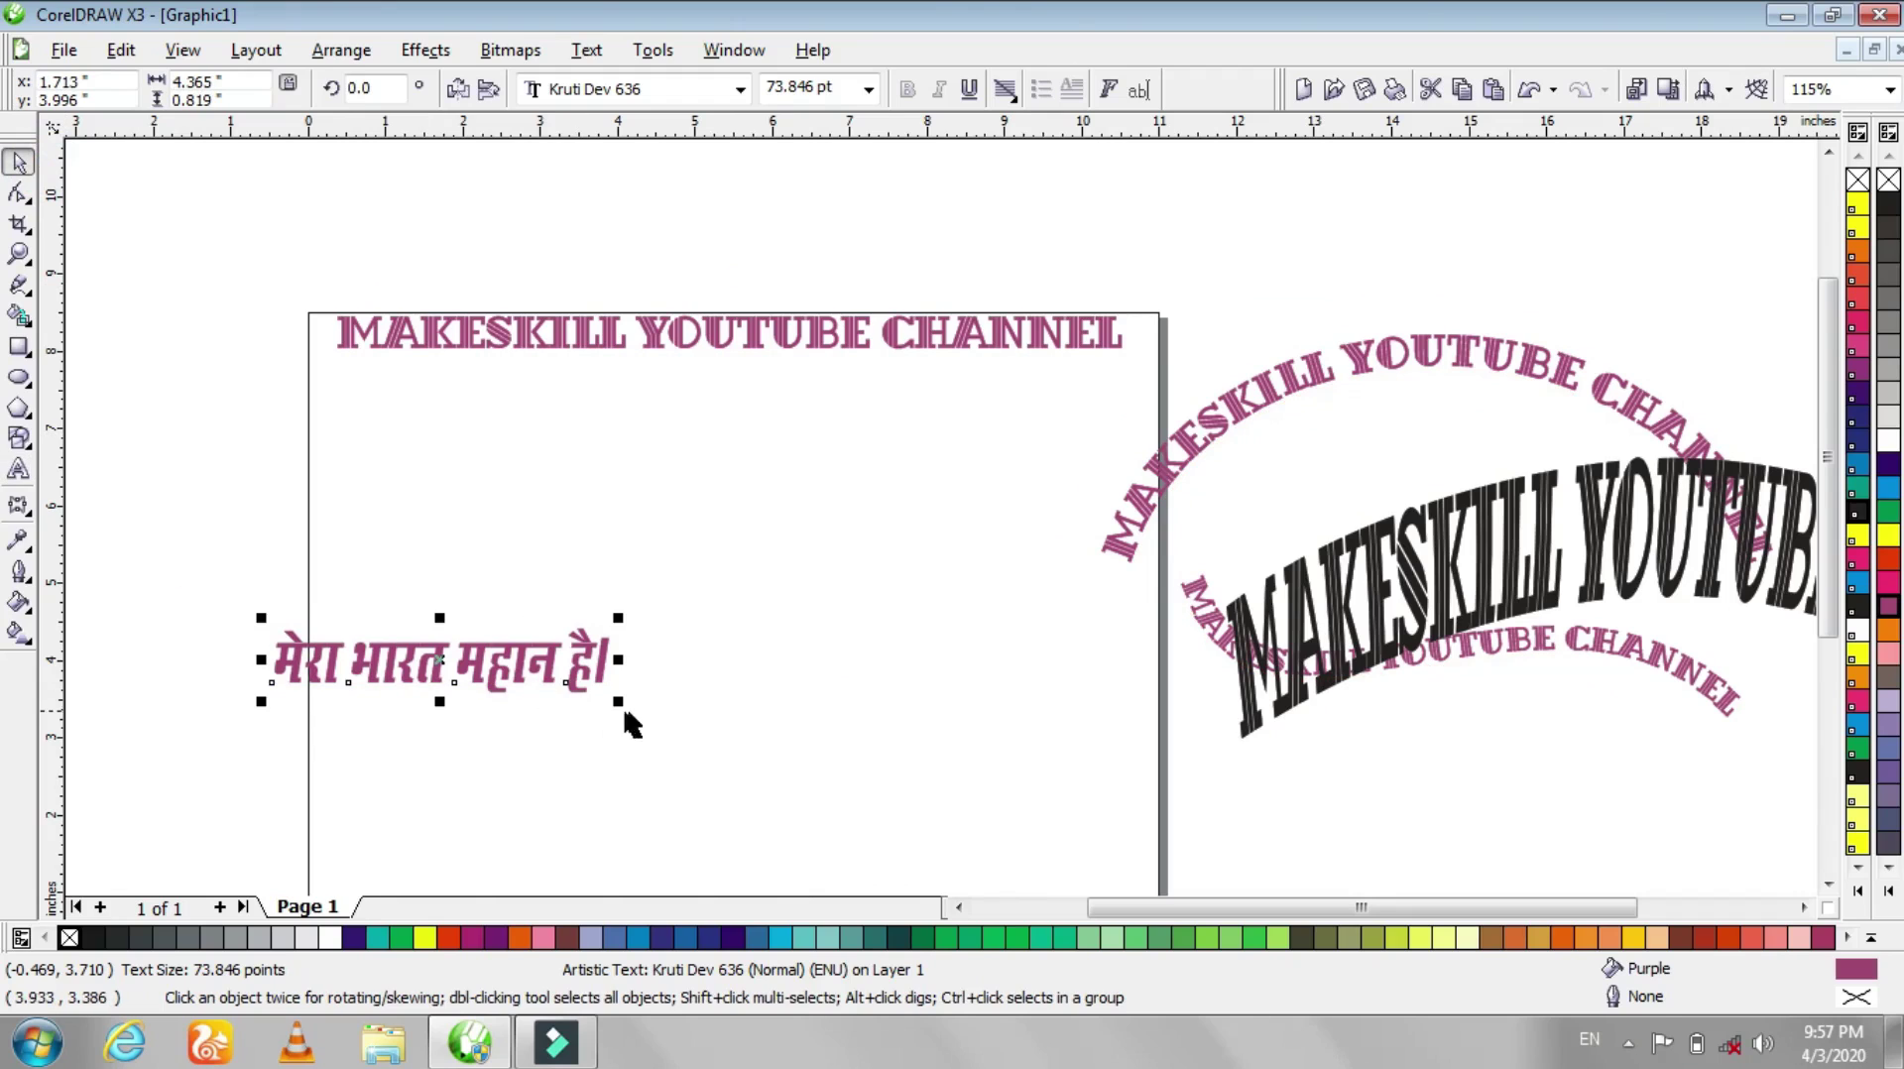
{"action": "left_click_drag", "start_coordinate": [625, 710], "coordinate": [892, 760]}
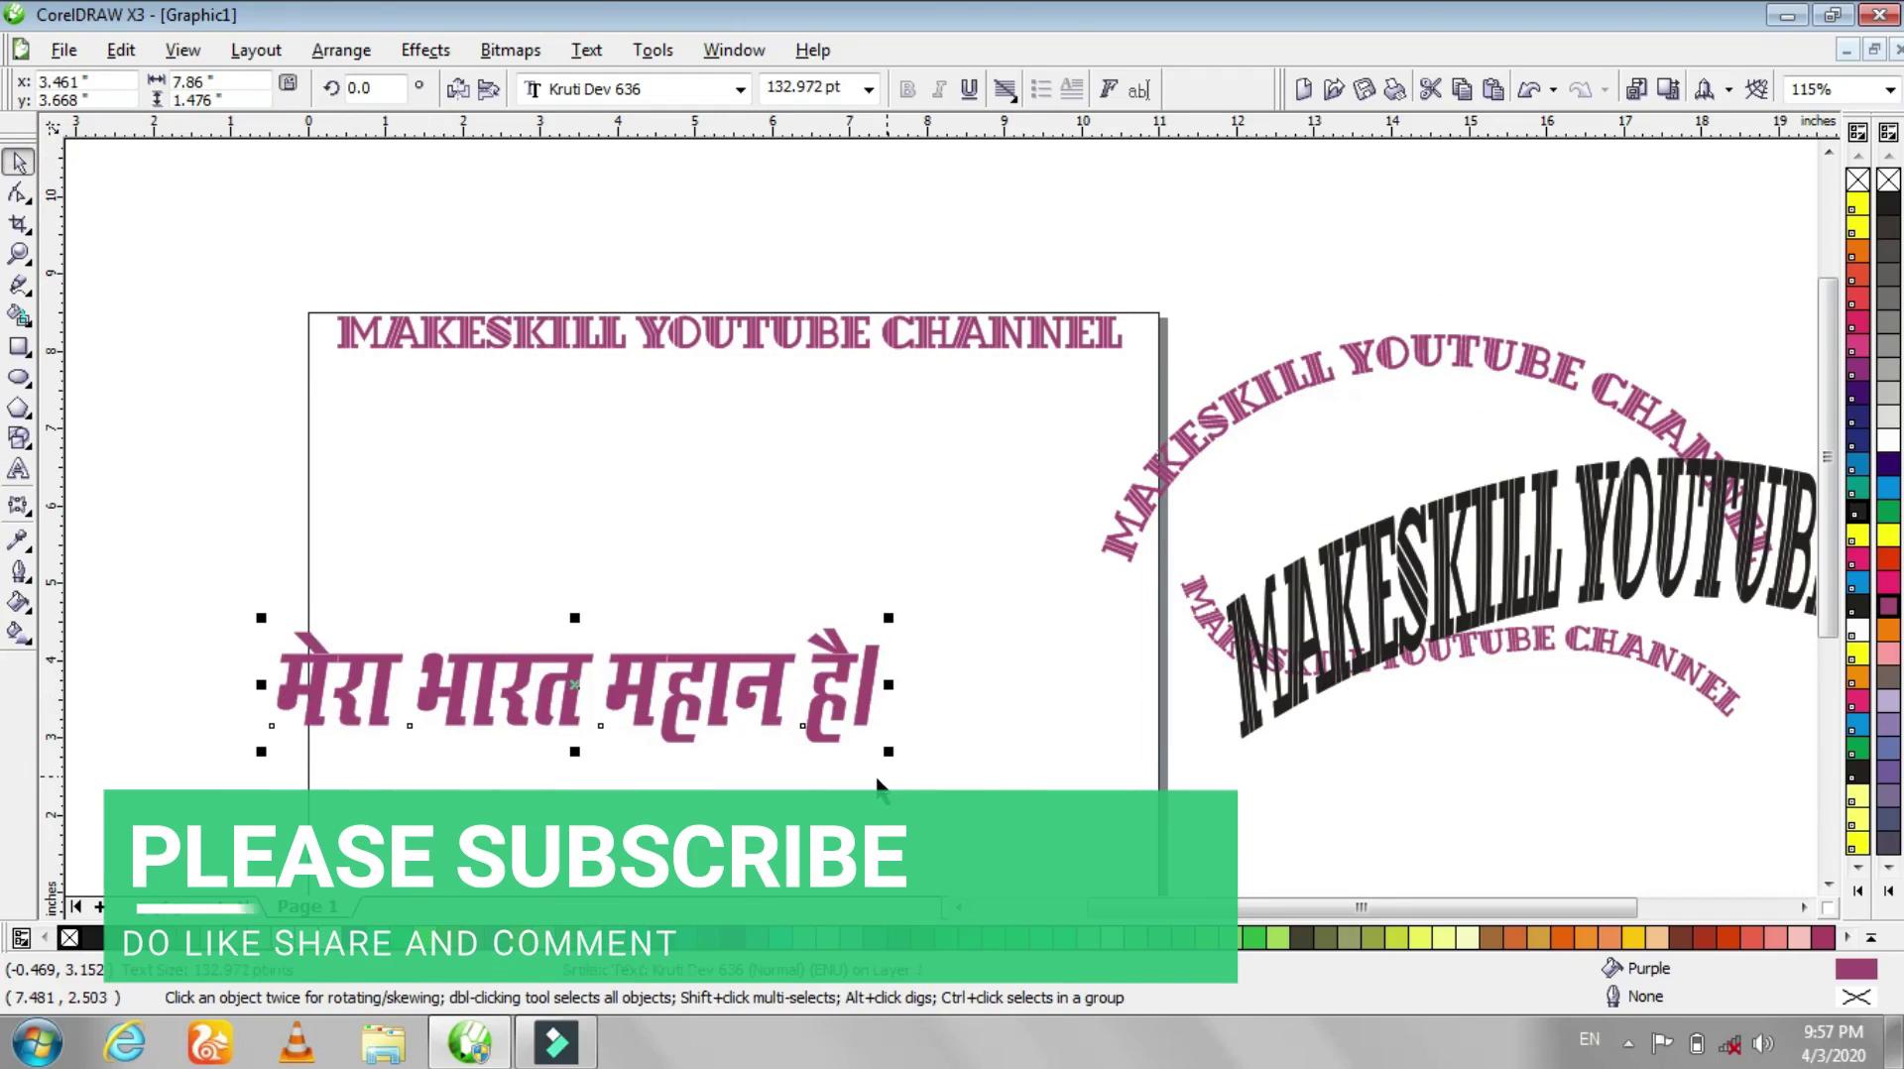
{"action": "left_click_drag", "start_coordinate": [687, 698], "coordinate": [678, 605]}
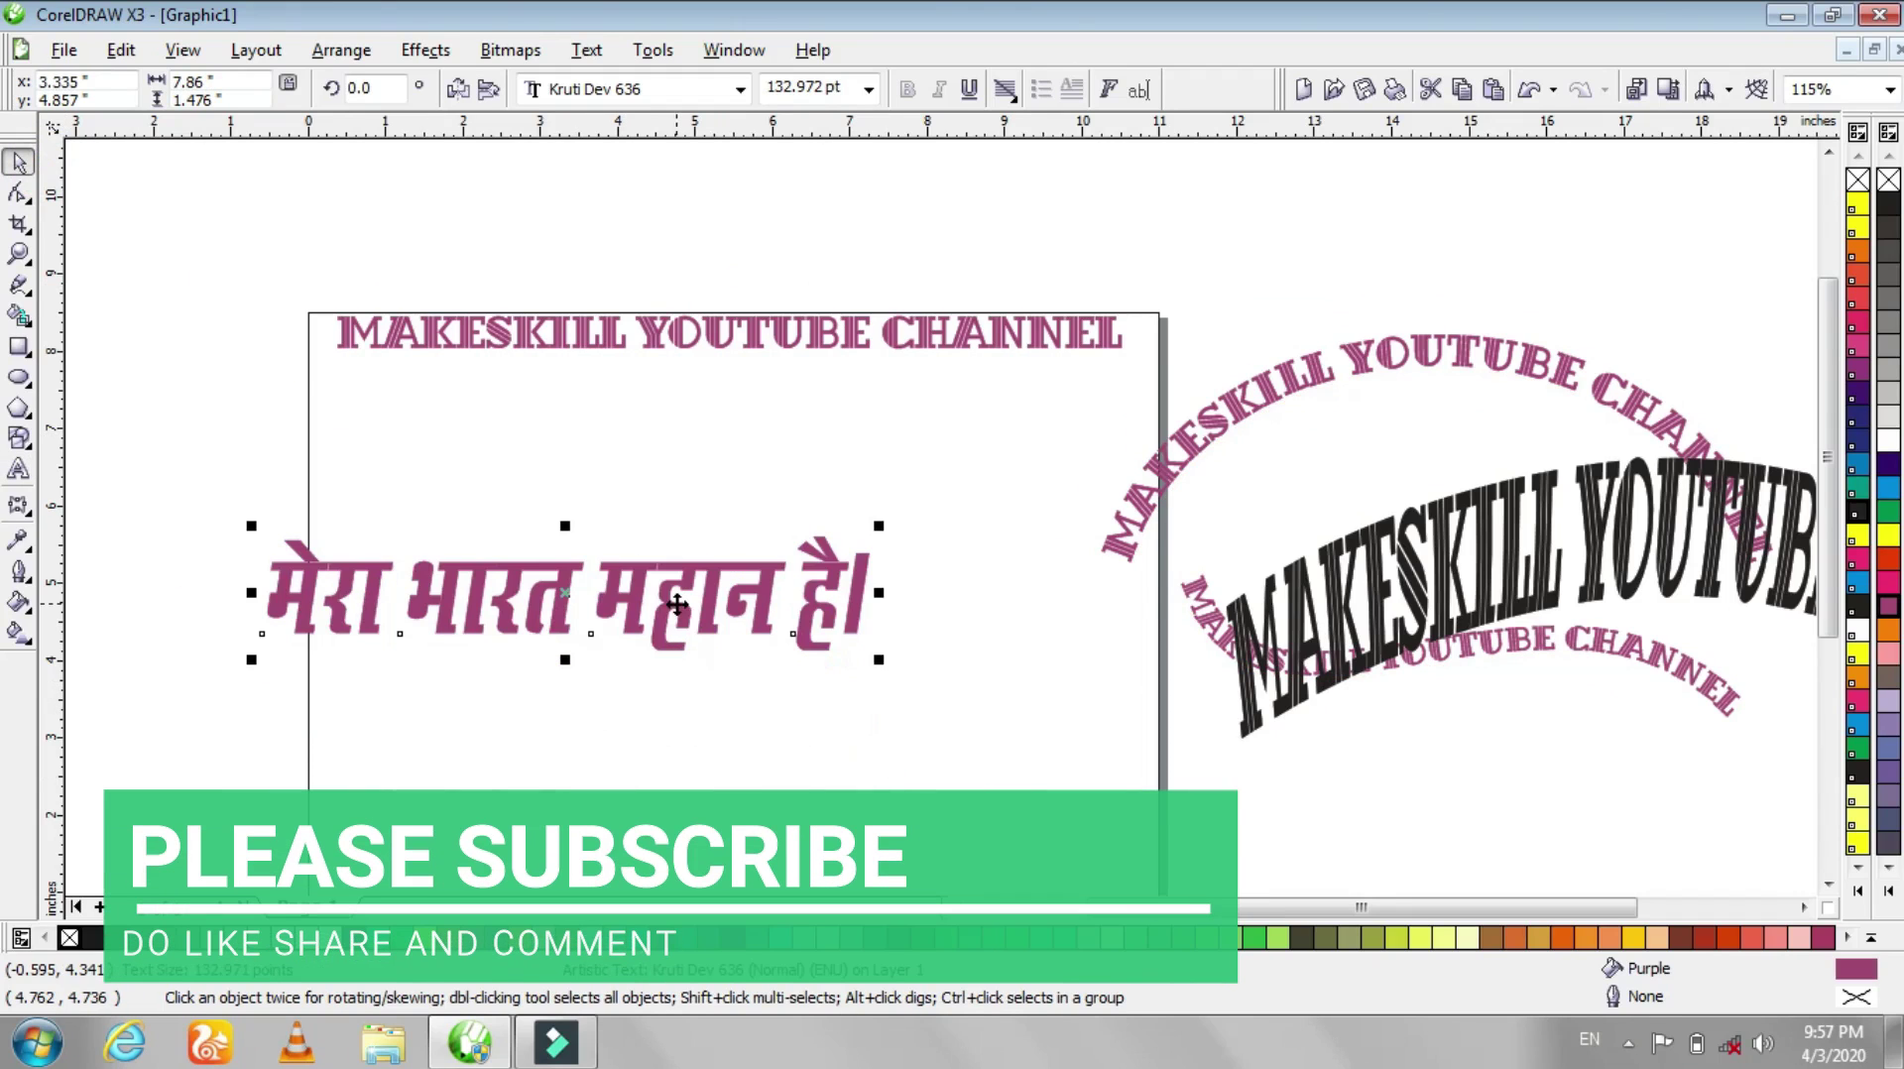
{"action": "left_click", "coordinate": [802, 726]}
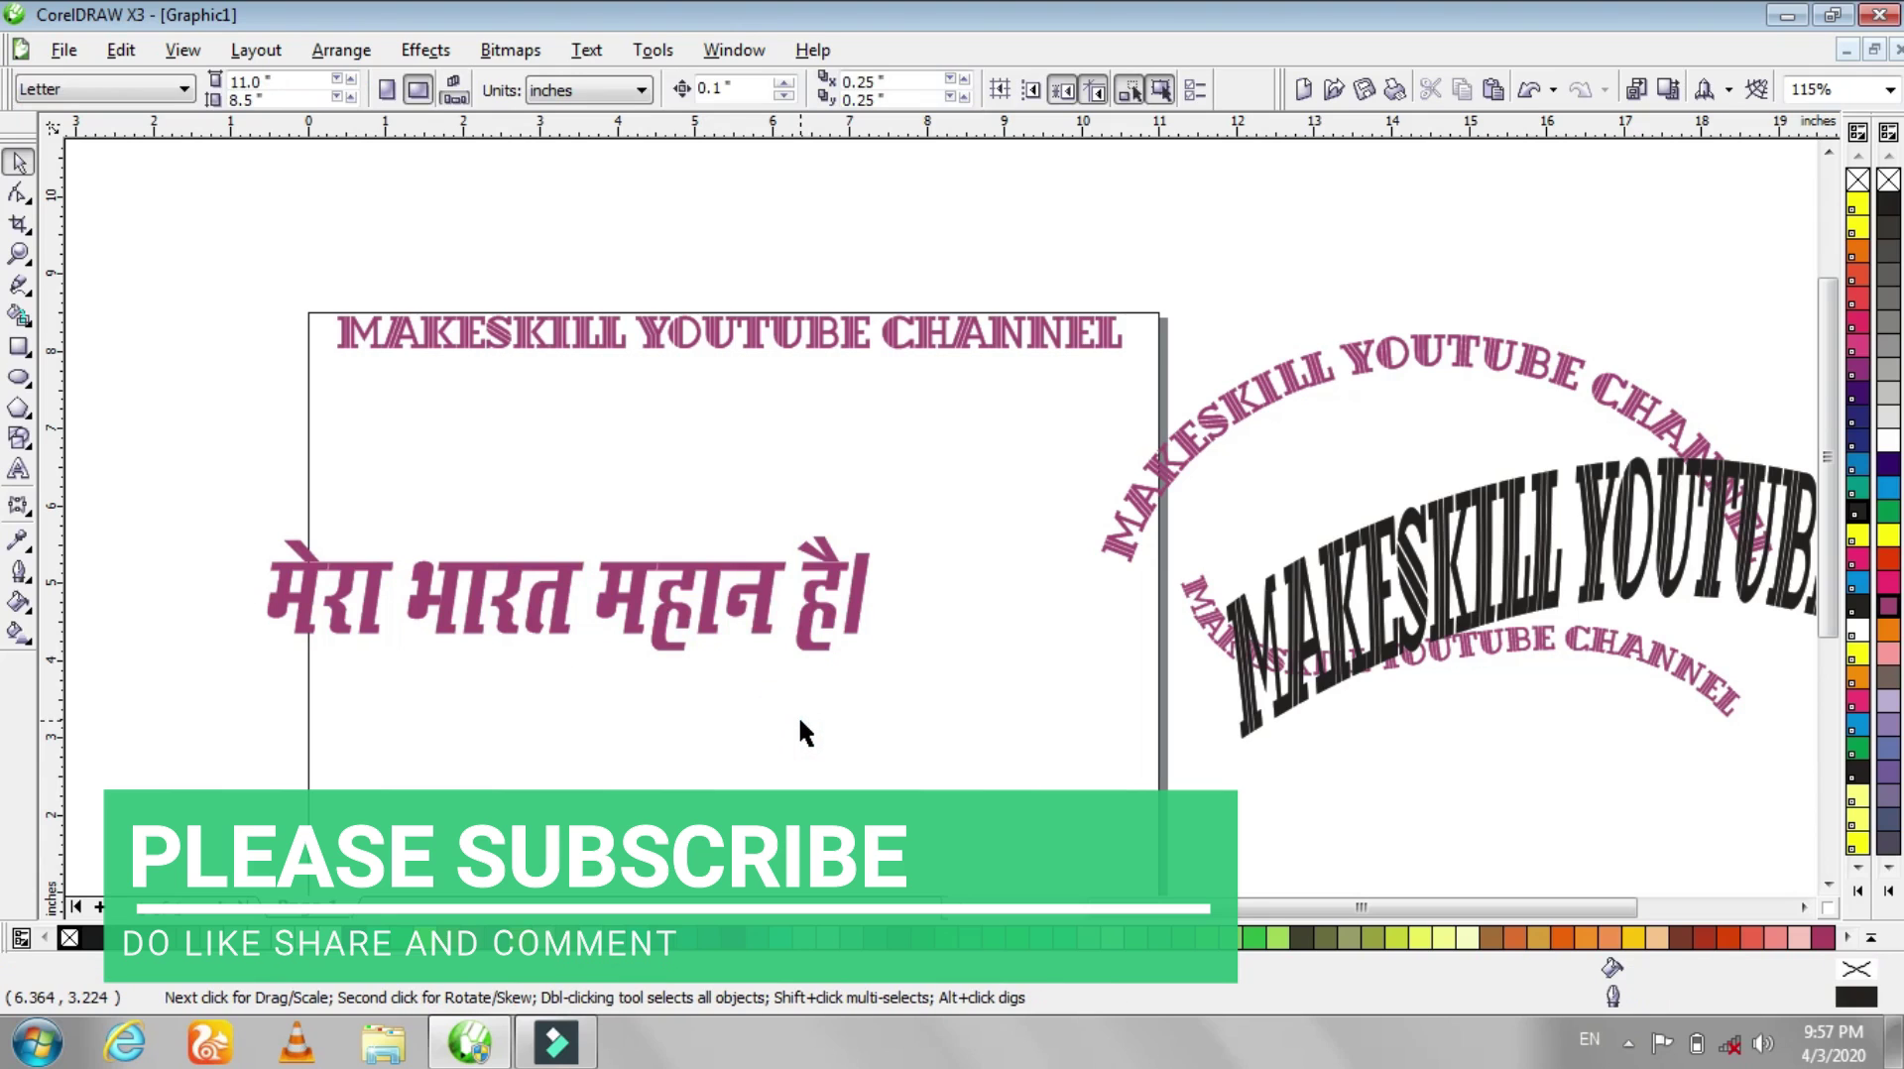
- Move the straight title off the page above the curved ones, and place a copy of the Hindi text above the page
{"action": "left_click_drag", "start_coordinate": [682, 342], "coordinate": [1618, 241]}
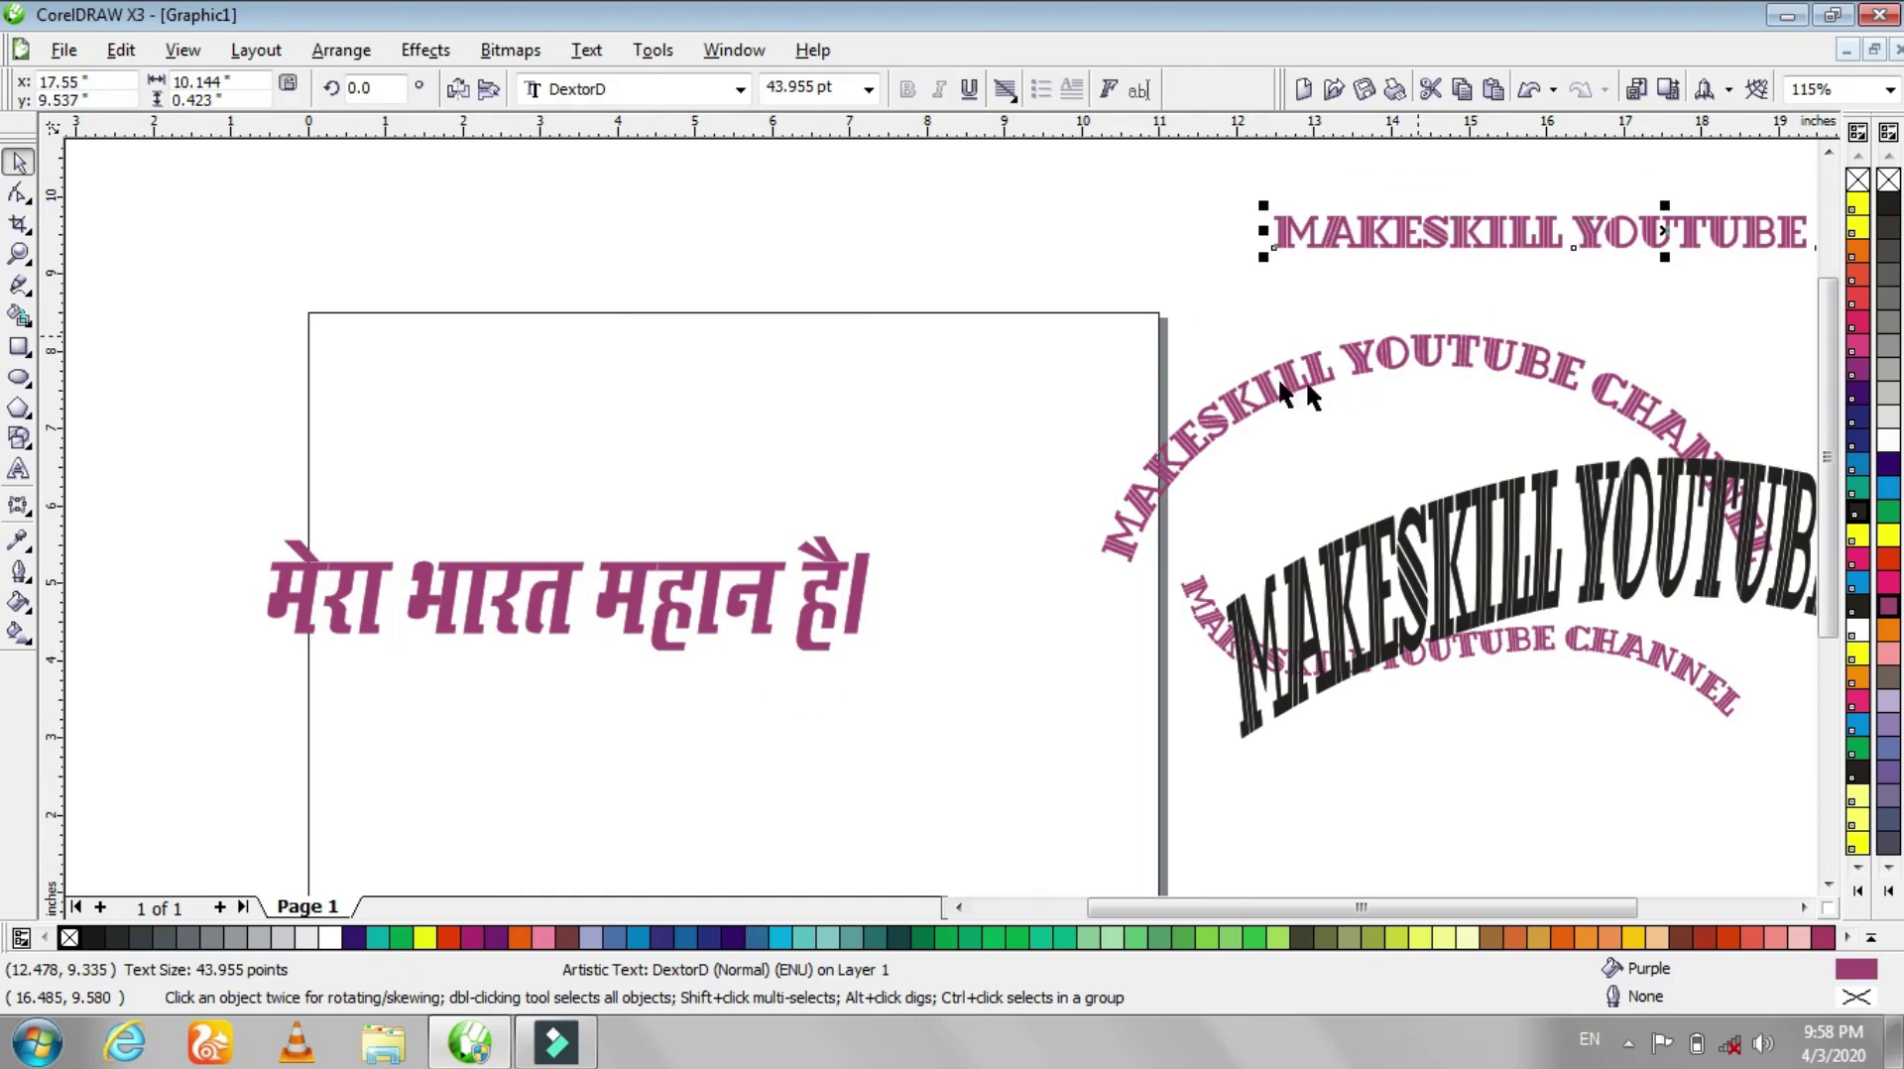
{"action": "left_click_drag", "start_coordinate": [671, 633], "coordinate": [585, 228]}
{"action": "right_click", "coordinate": [585, 228]}
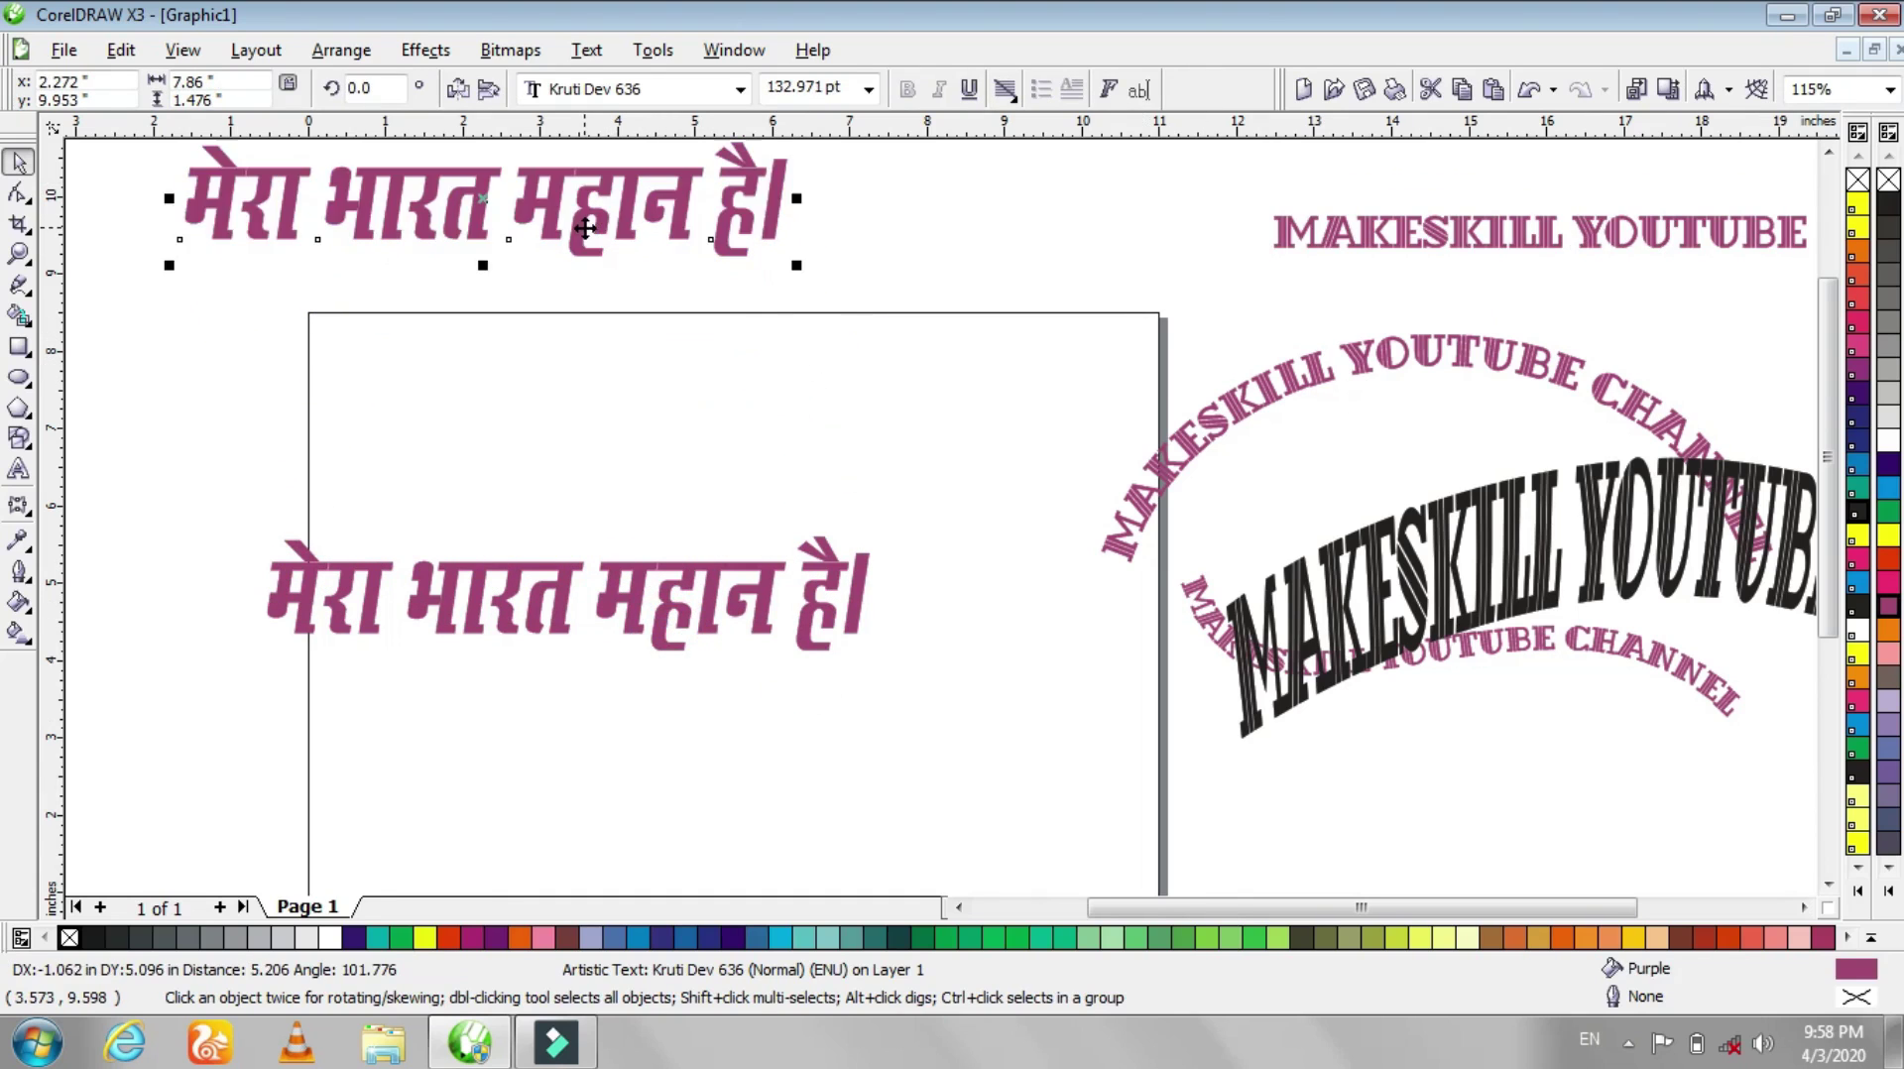
{"action": "left_click_drag", "start_coordinate": [489, 603], "coordinate": [430, 533]}
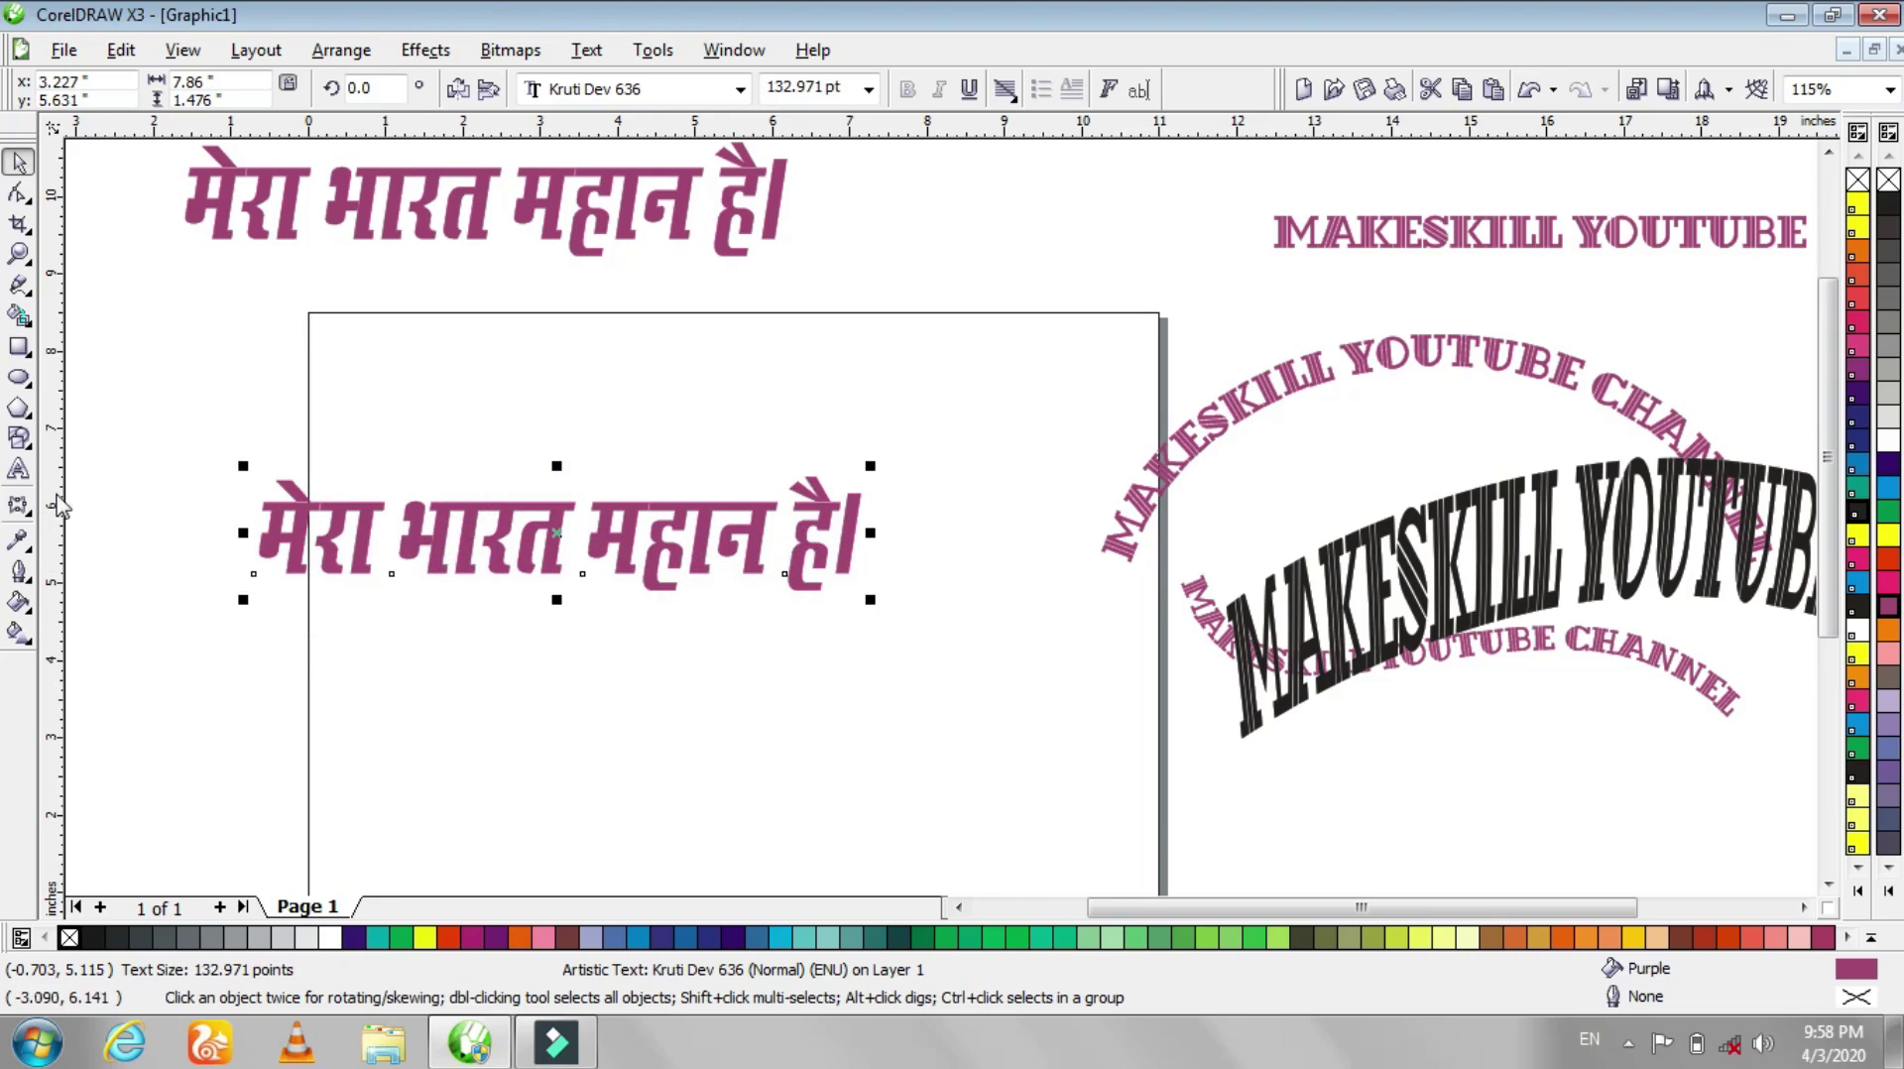
- Apply an envelope to the Hindi text on the page and raise its upper and lower middle nodes into an arch
{"action": "left_click", "coordinate": [19, 506]}
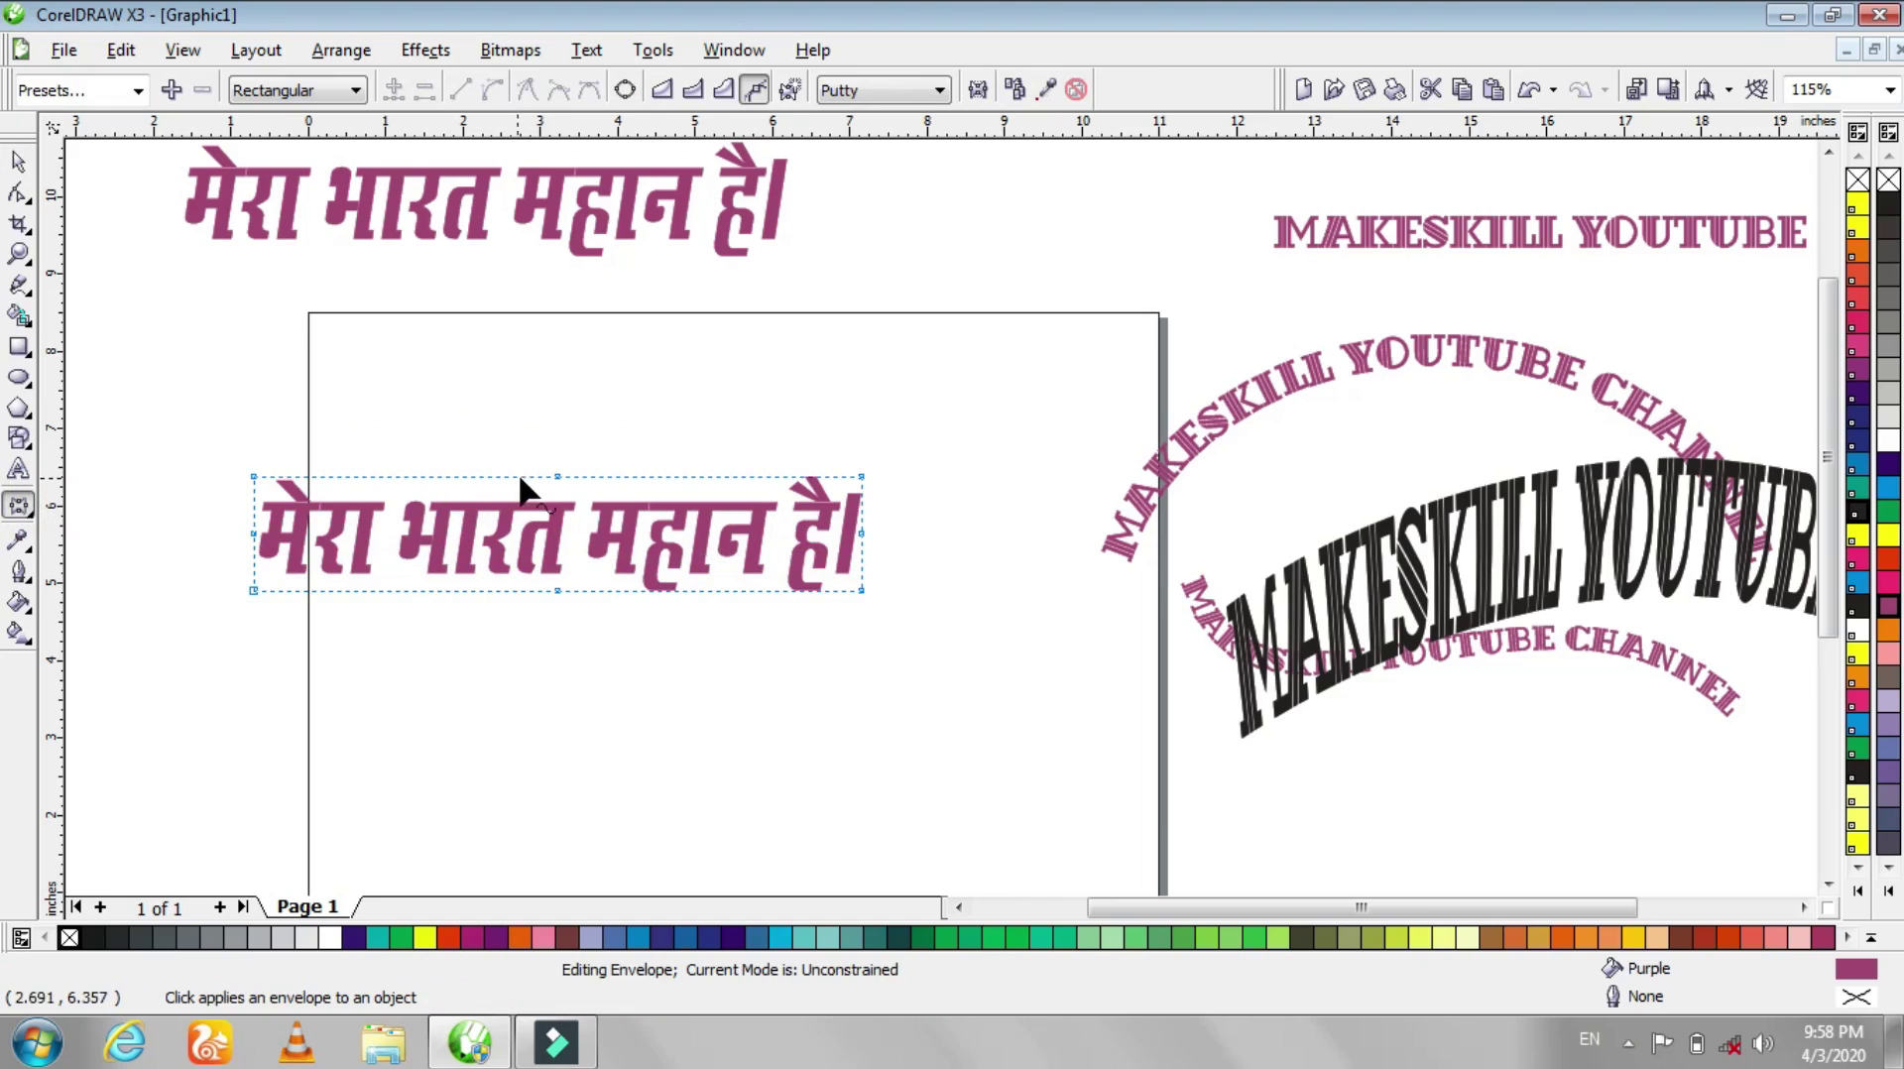
{"action": "left_click_drag", "start_coordinate": [553, 478], "coordinate": [568, 342]}
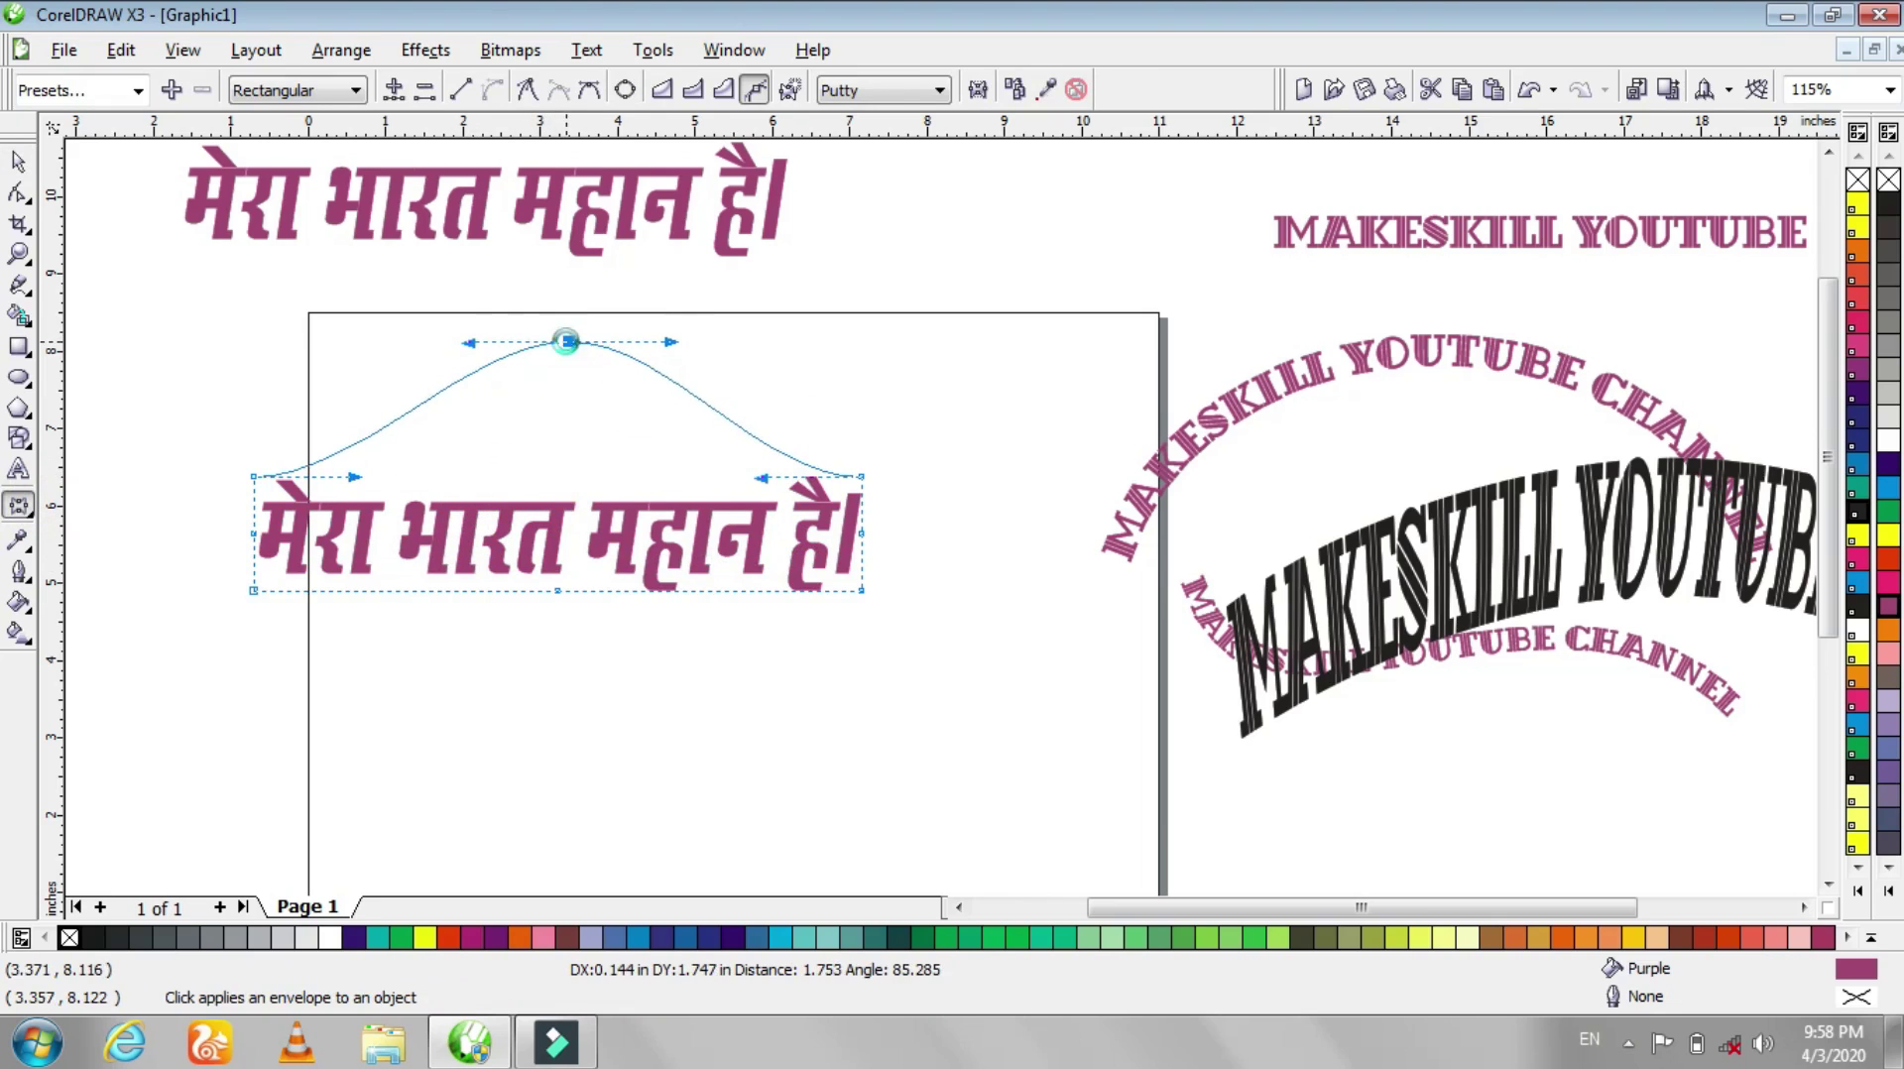
{"action": "left_click_drag", "start_coordinate": [551, 589], "coordinate": [565, 426]}
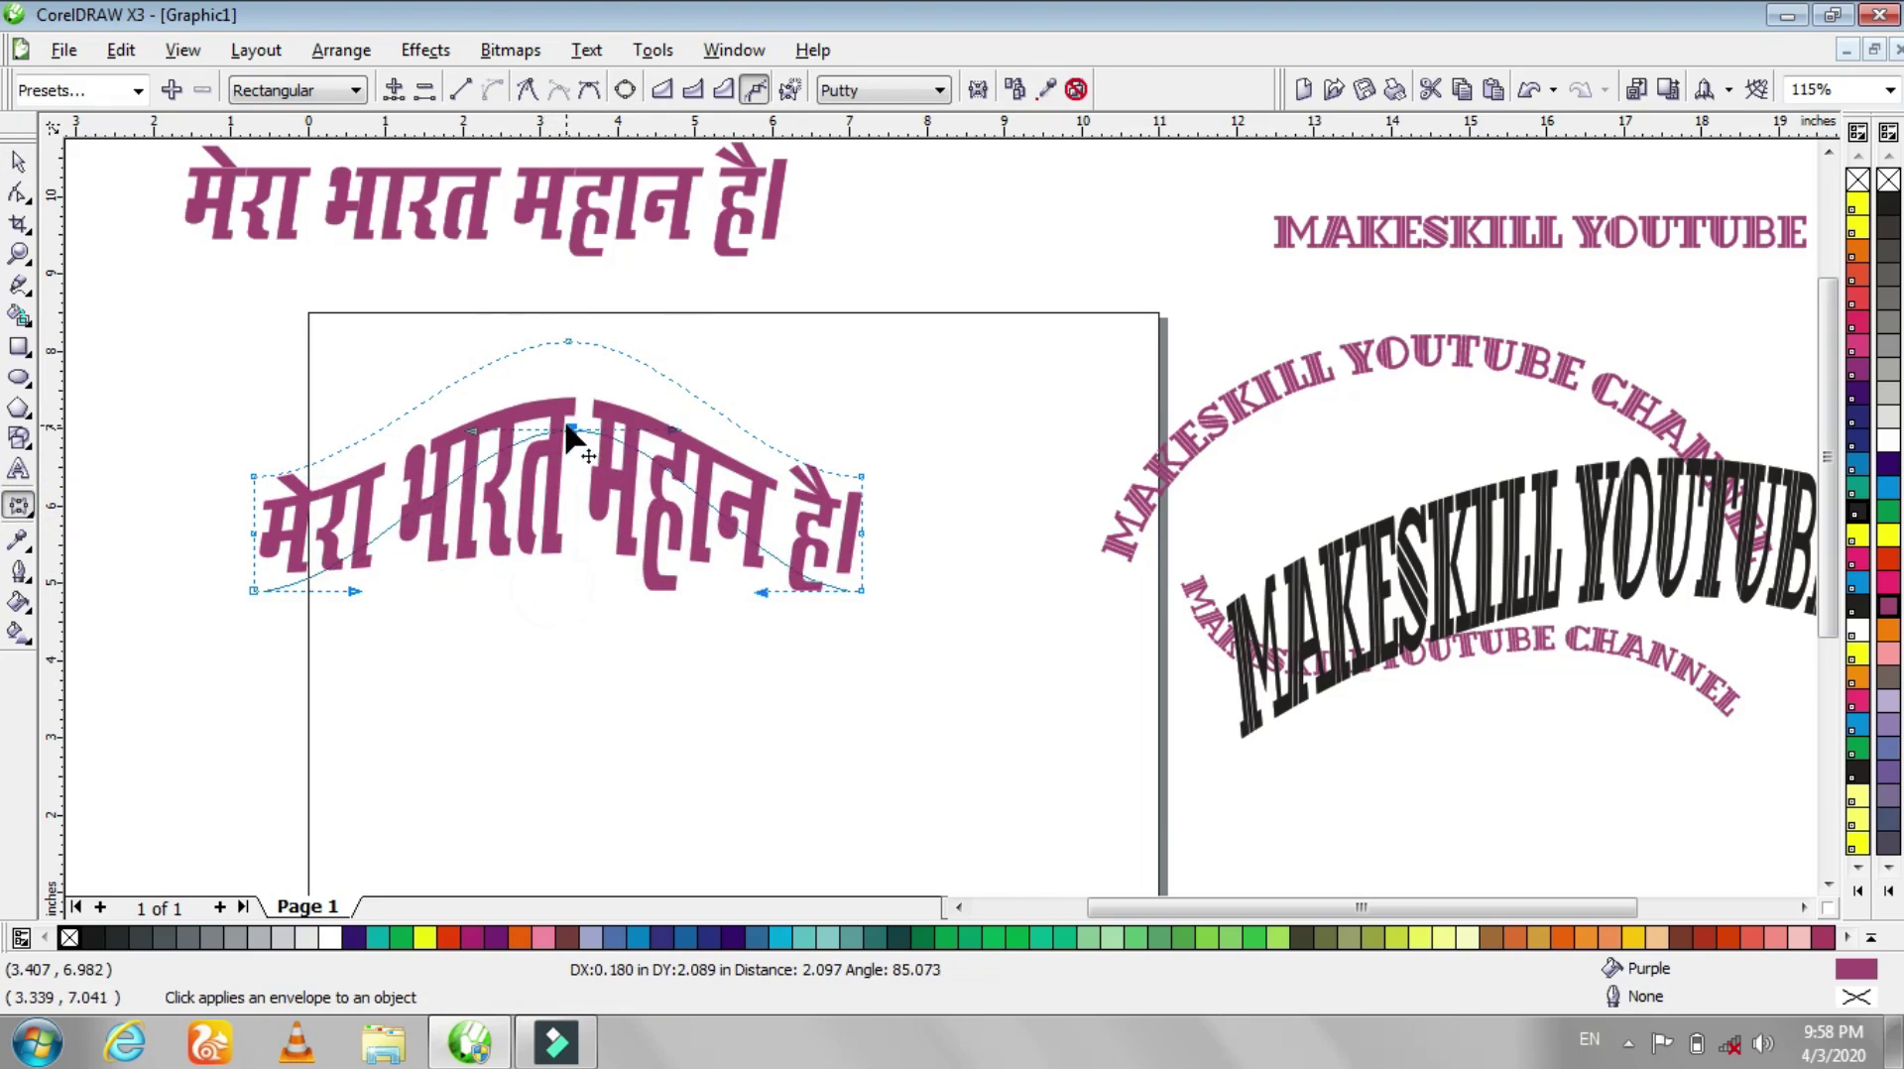
{"action": "left_click_drag", "start_coordinate": [764, 479], "coordinate": [764, 424]}
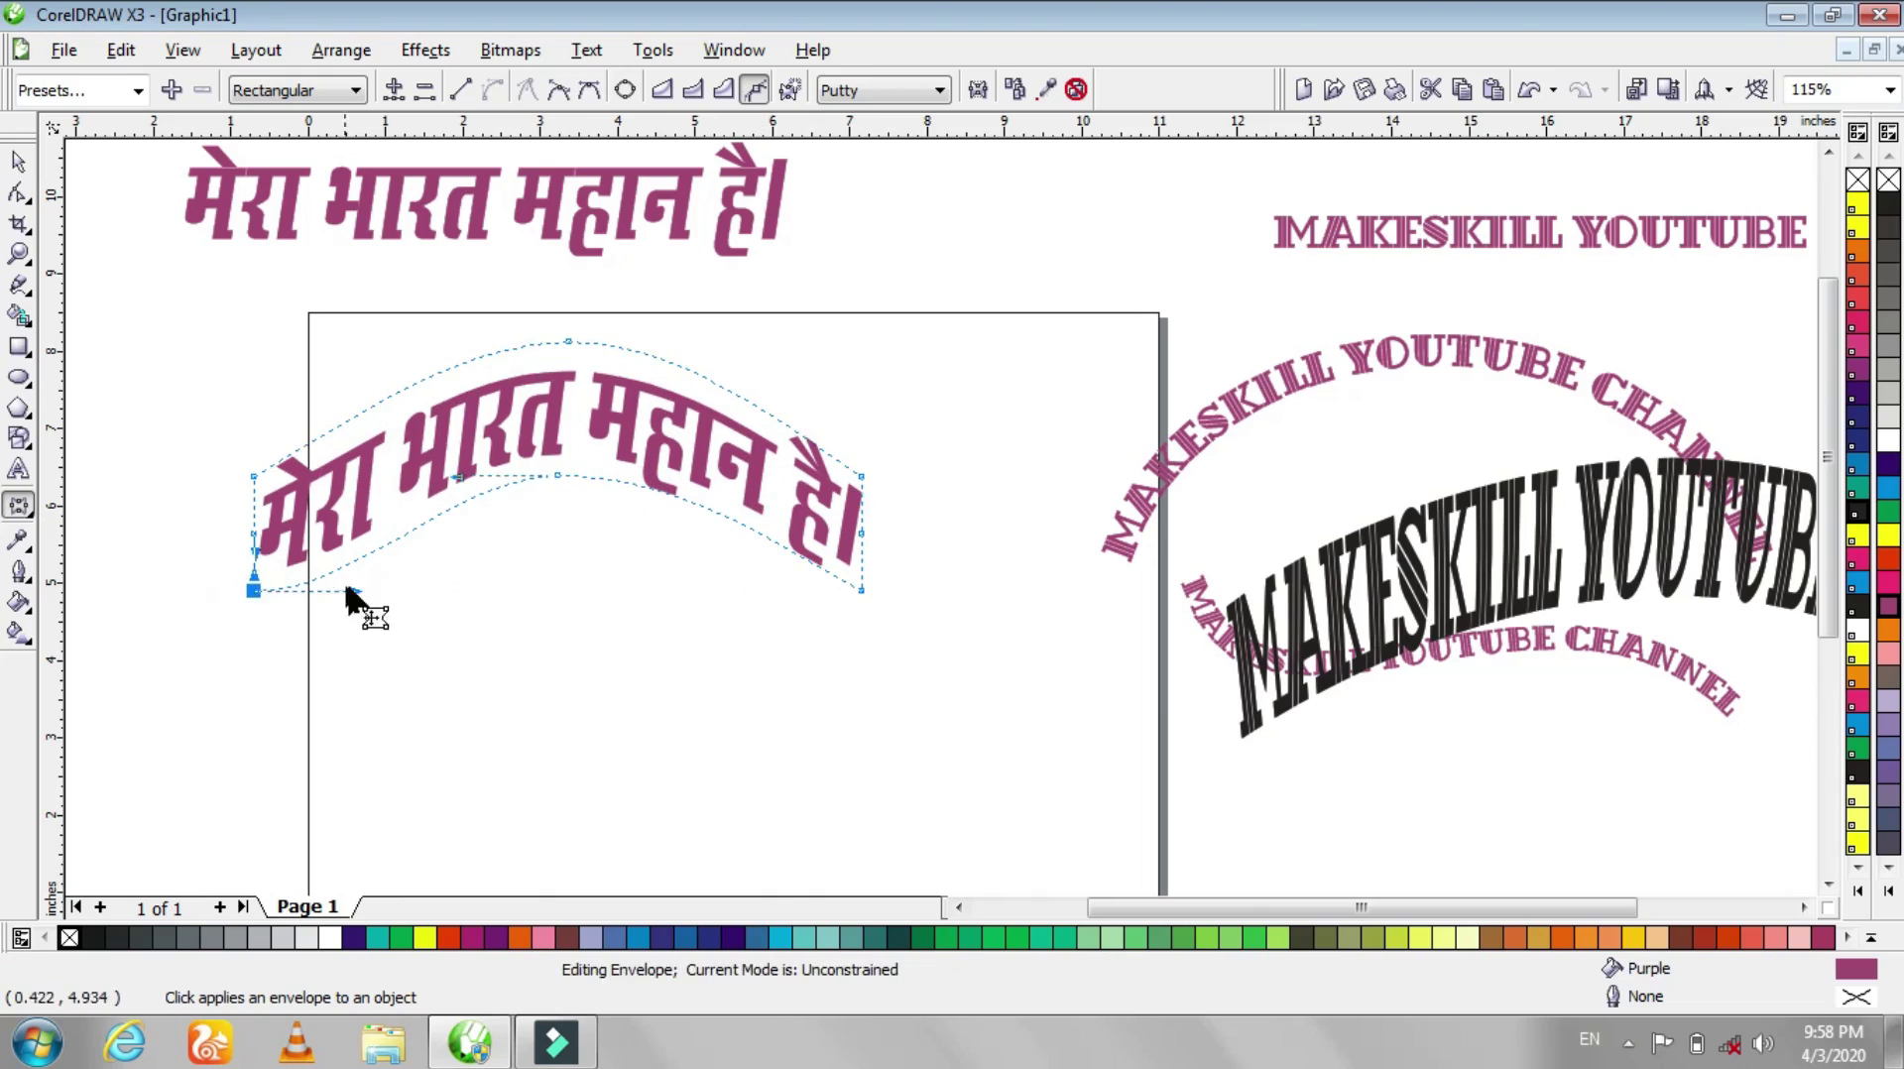
- Delete the middle nodes on the Hindi envelope's side edges and shift its upper-right corner outward
{"action": "left_click_drag", "start_coordinate": [851, 549], "coordinate": [856, 464]}
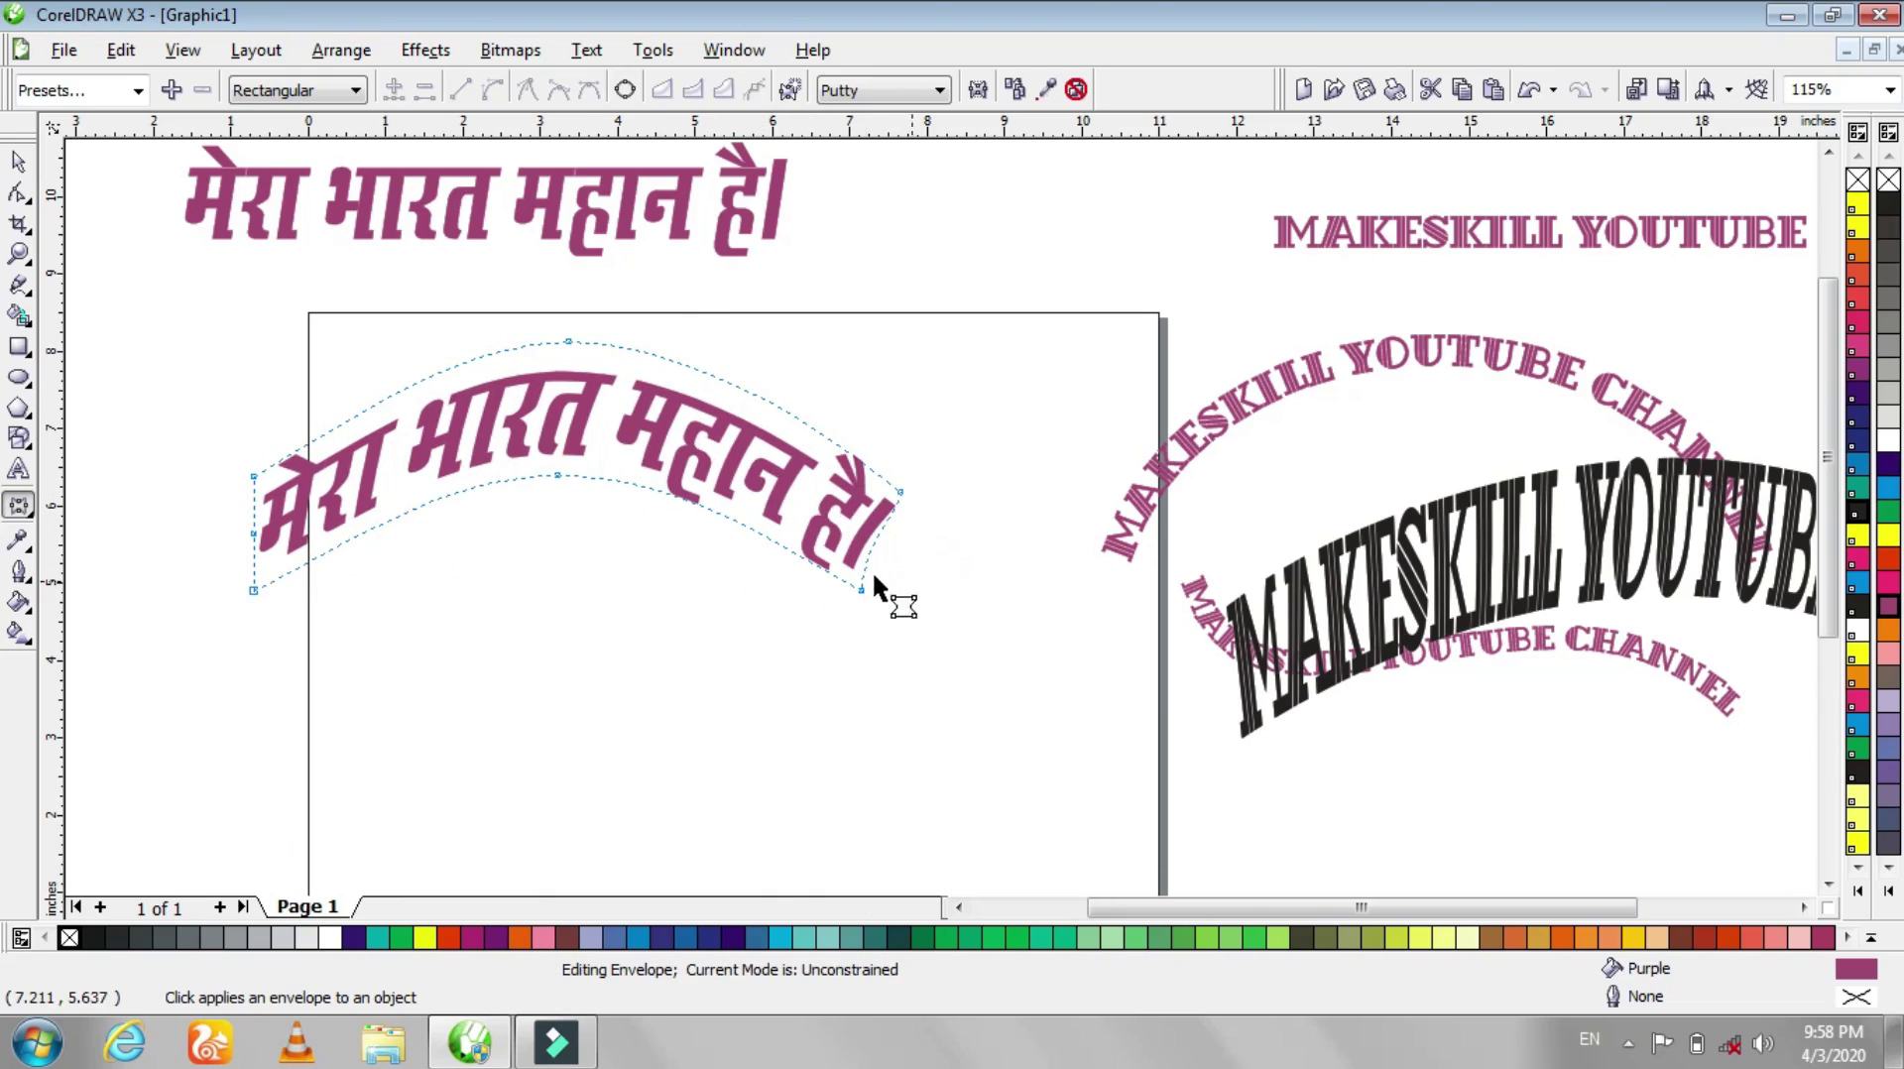
{"action": "left_click", "coordinate": [254, 535]}
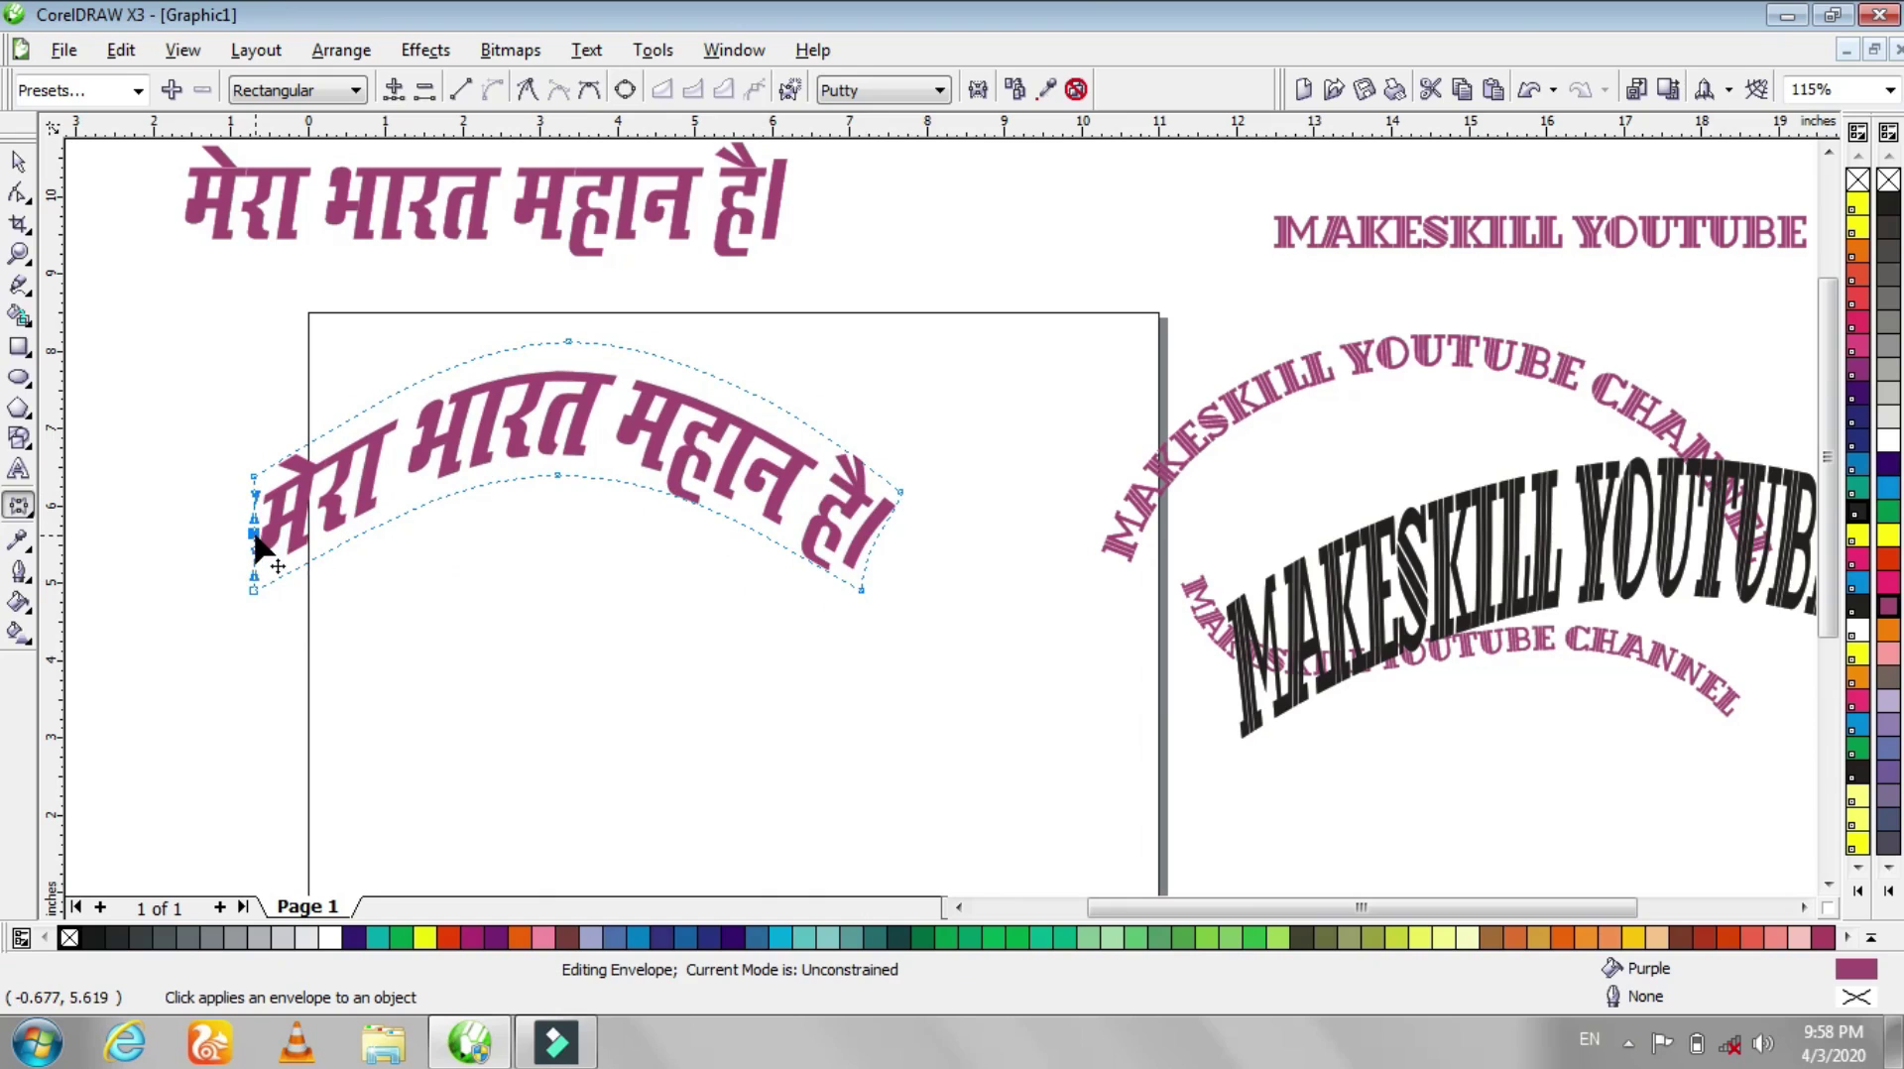
{"action": "right_click", "coordinate": [255, 537]}
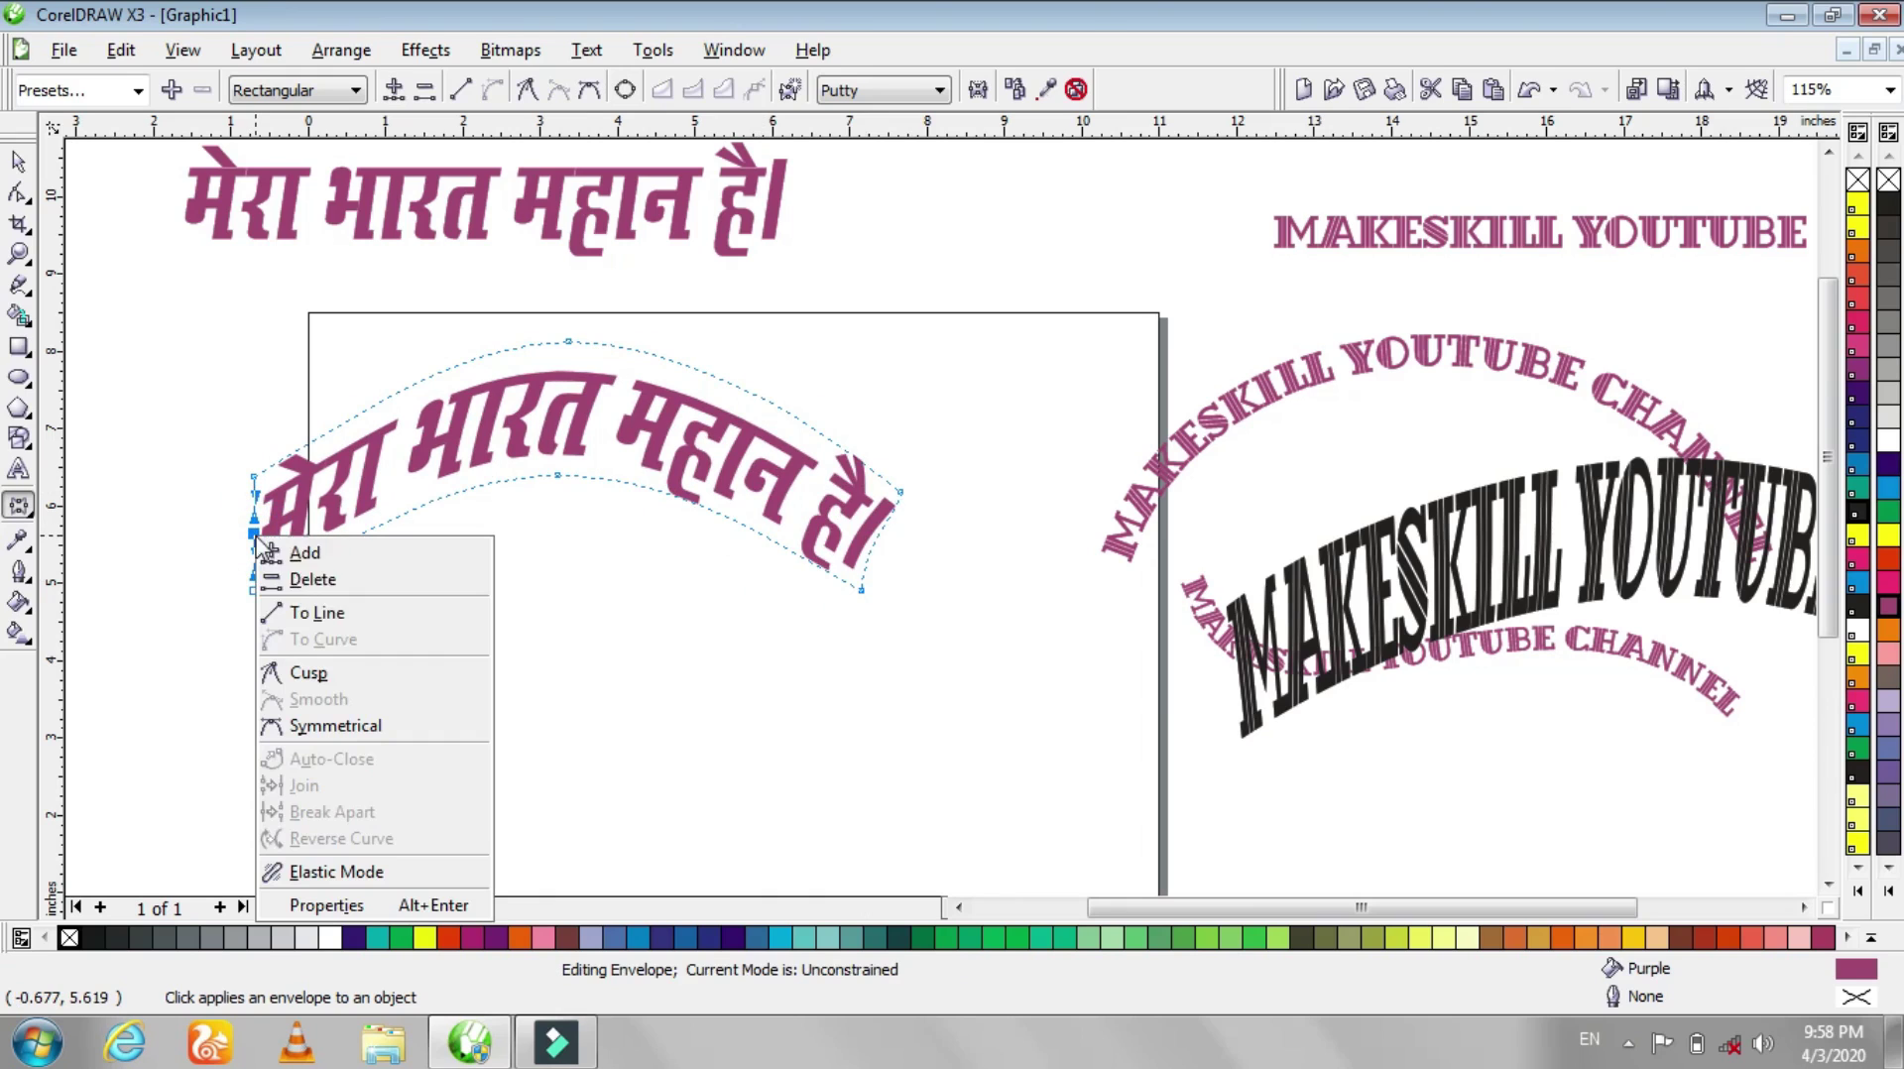
{"action": "left_click", "coordinate": [355, 578]}
- Spread the Hindi envelope's upper corner nodes outward, and move the arched text toward the middle of the page
{"action": "left_click_drag", "start_coordinate": [255, 477], "coordinate": [298, 396]}
{"action": "left_click", "coordinate": [901, 488]}
{"action": "left_click_drag", "start_coordinate": [909, 485], "coordinate": [938, 496]}
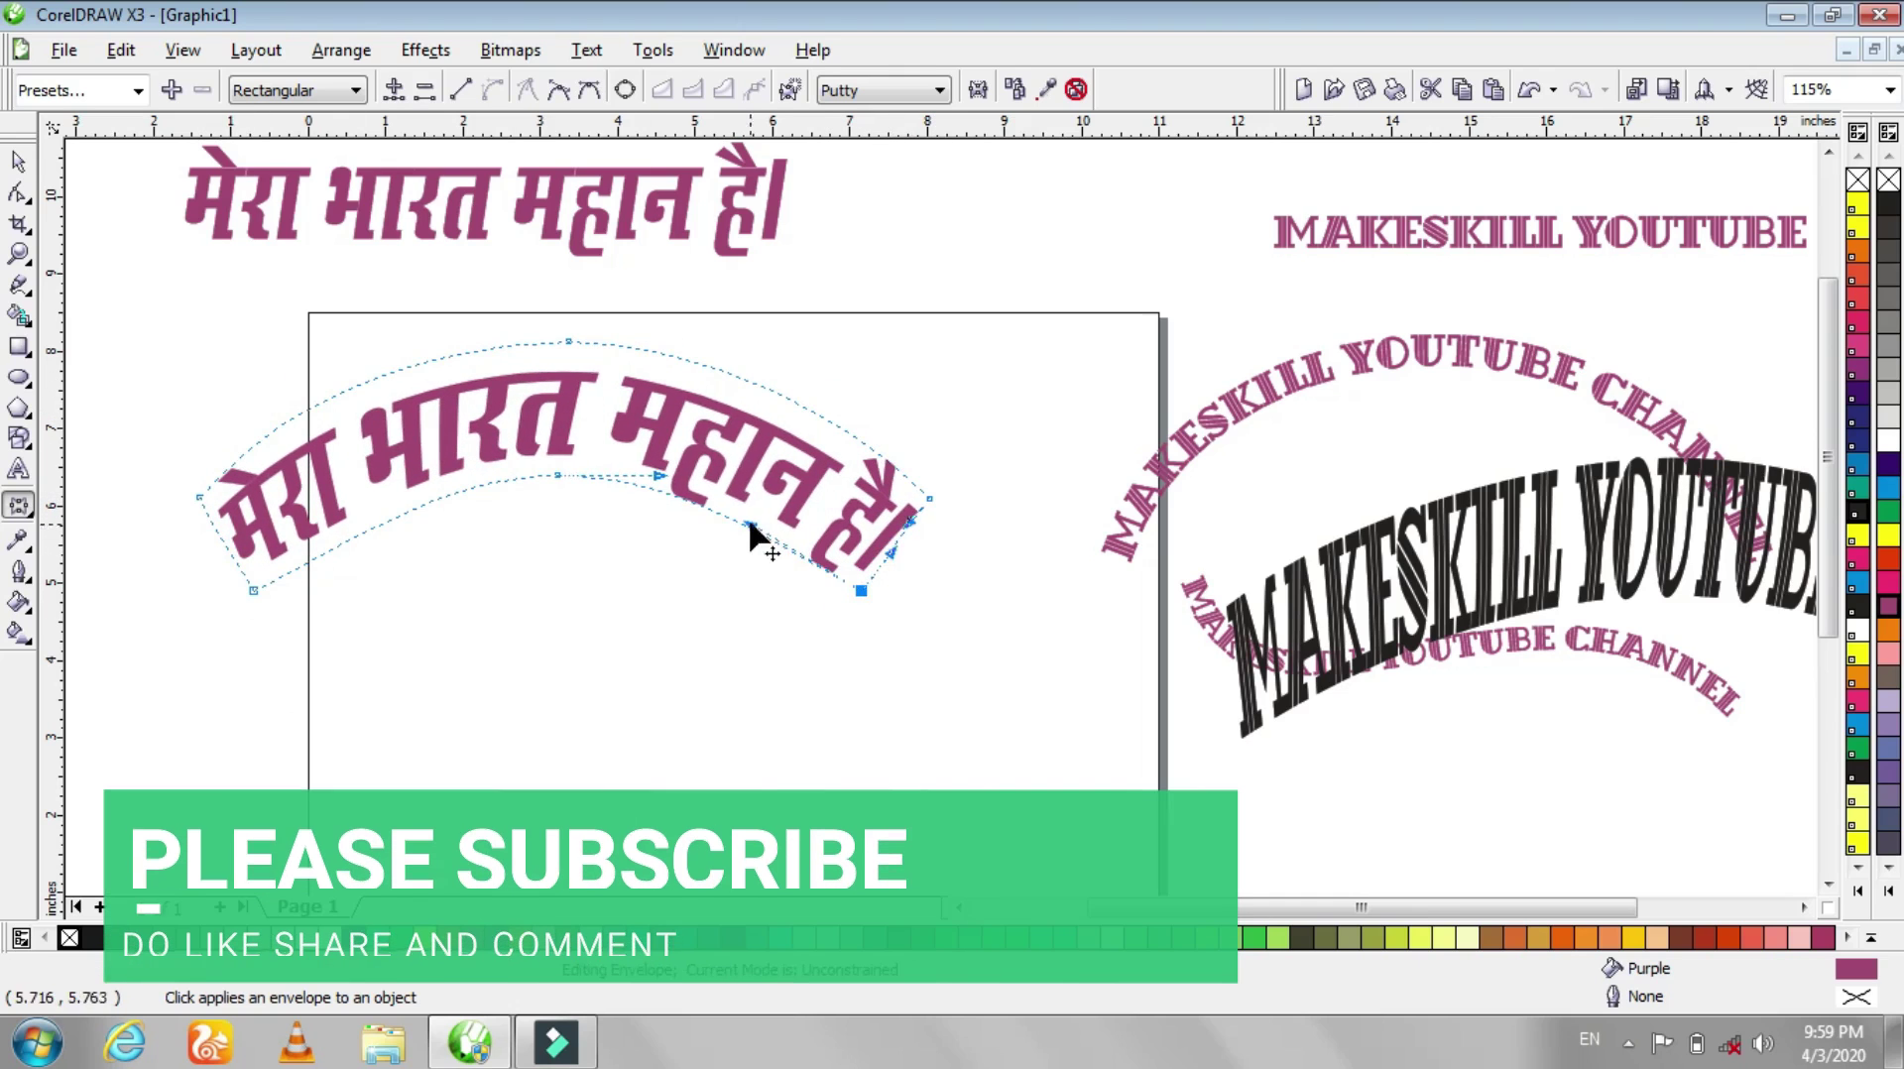
{"action": "left_click", "coordinate": [560, 469]}
{"action": "left_click", "coordinate": [18, 160]}
{"action": "left_click_drag", "start_coordinate": [520, 435], "coordinate": [660, 447]}
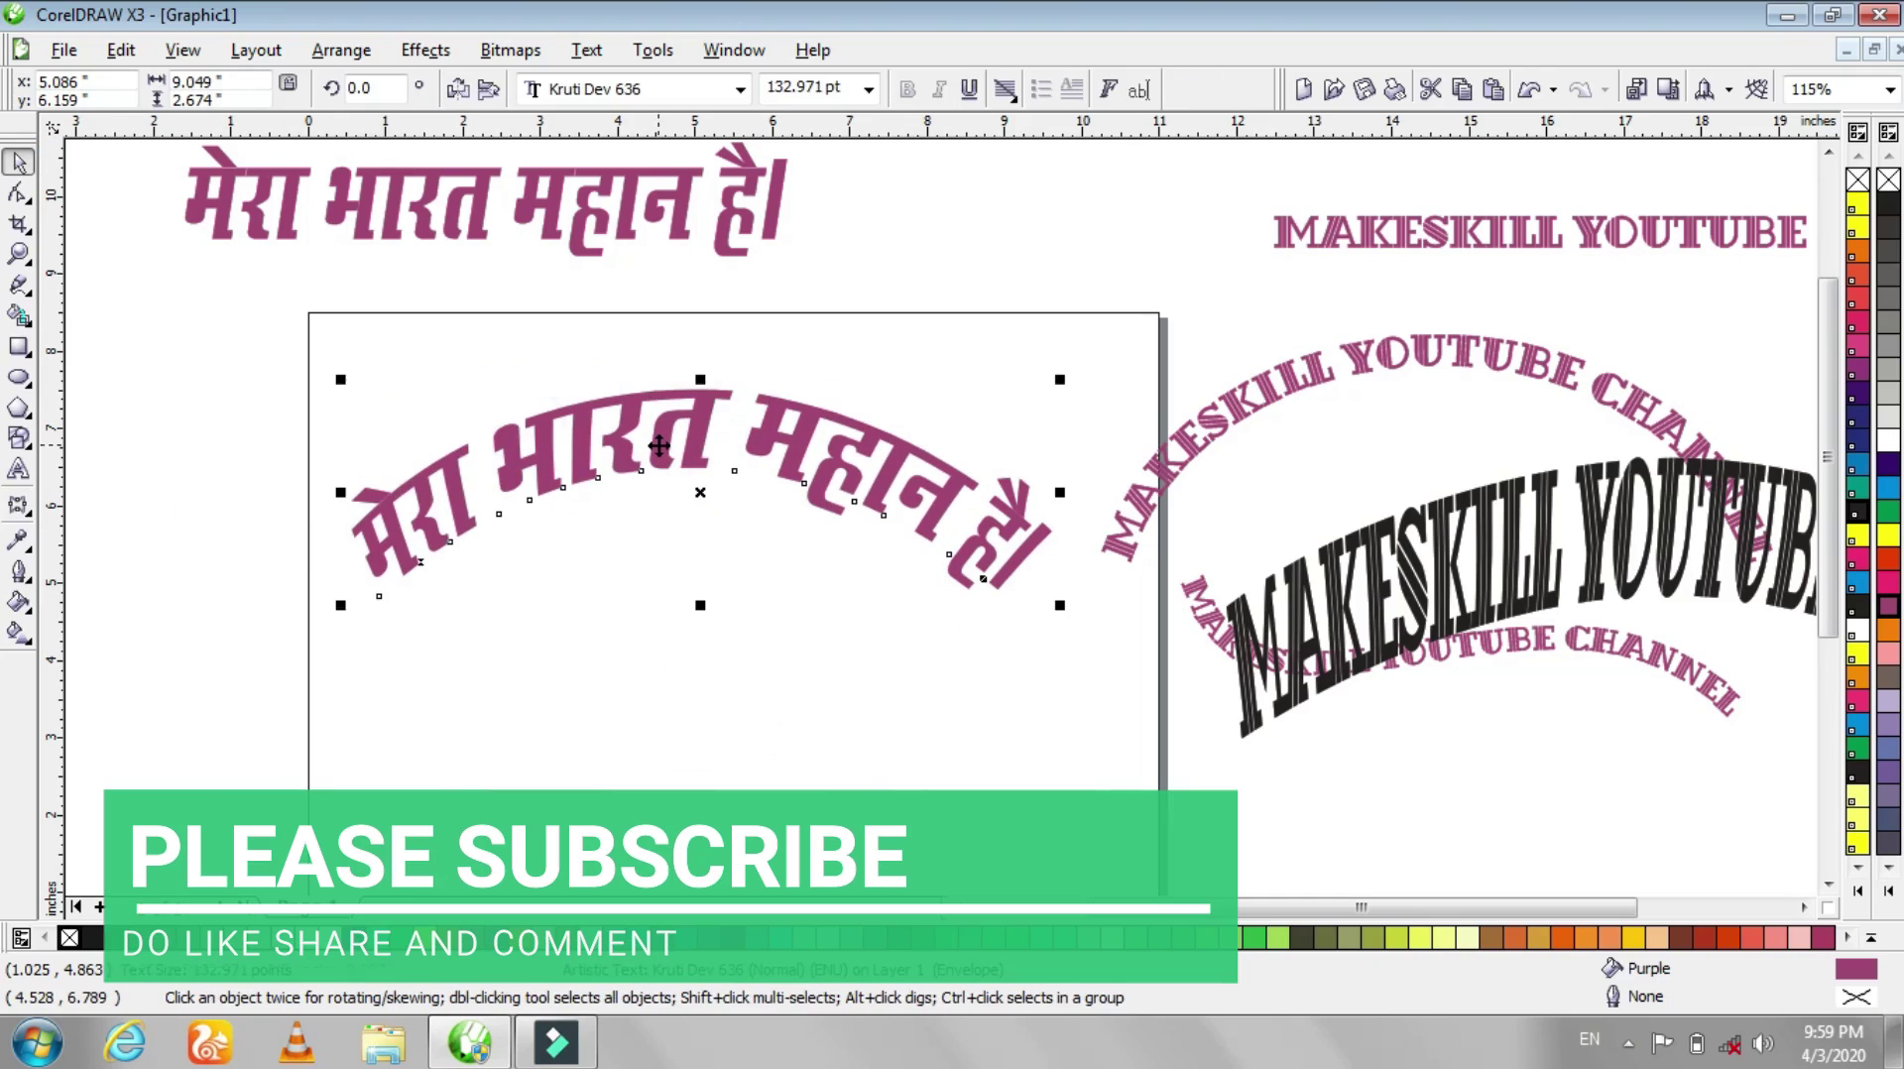
- Shrink and stack the ellipse, wave and black titles beside the page, and move the arched Hindi text below them
{"action": "left_click_drag", "start_coordinate": [1491, 562], "coordinate": [1647, 716]}
{"action": "left_click", "coordinate": [1120, 536]}
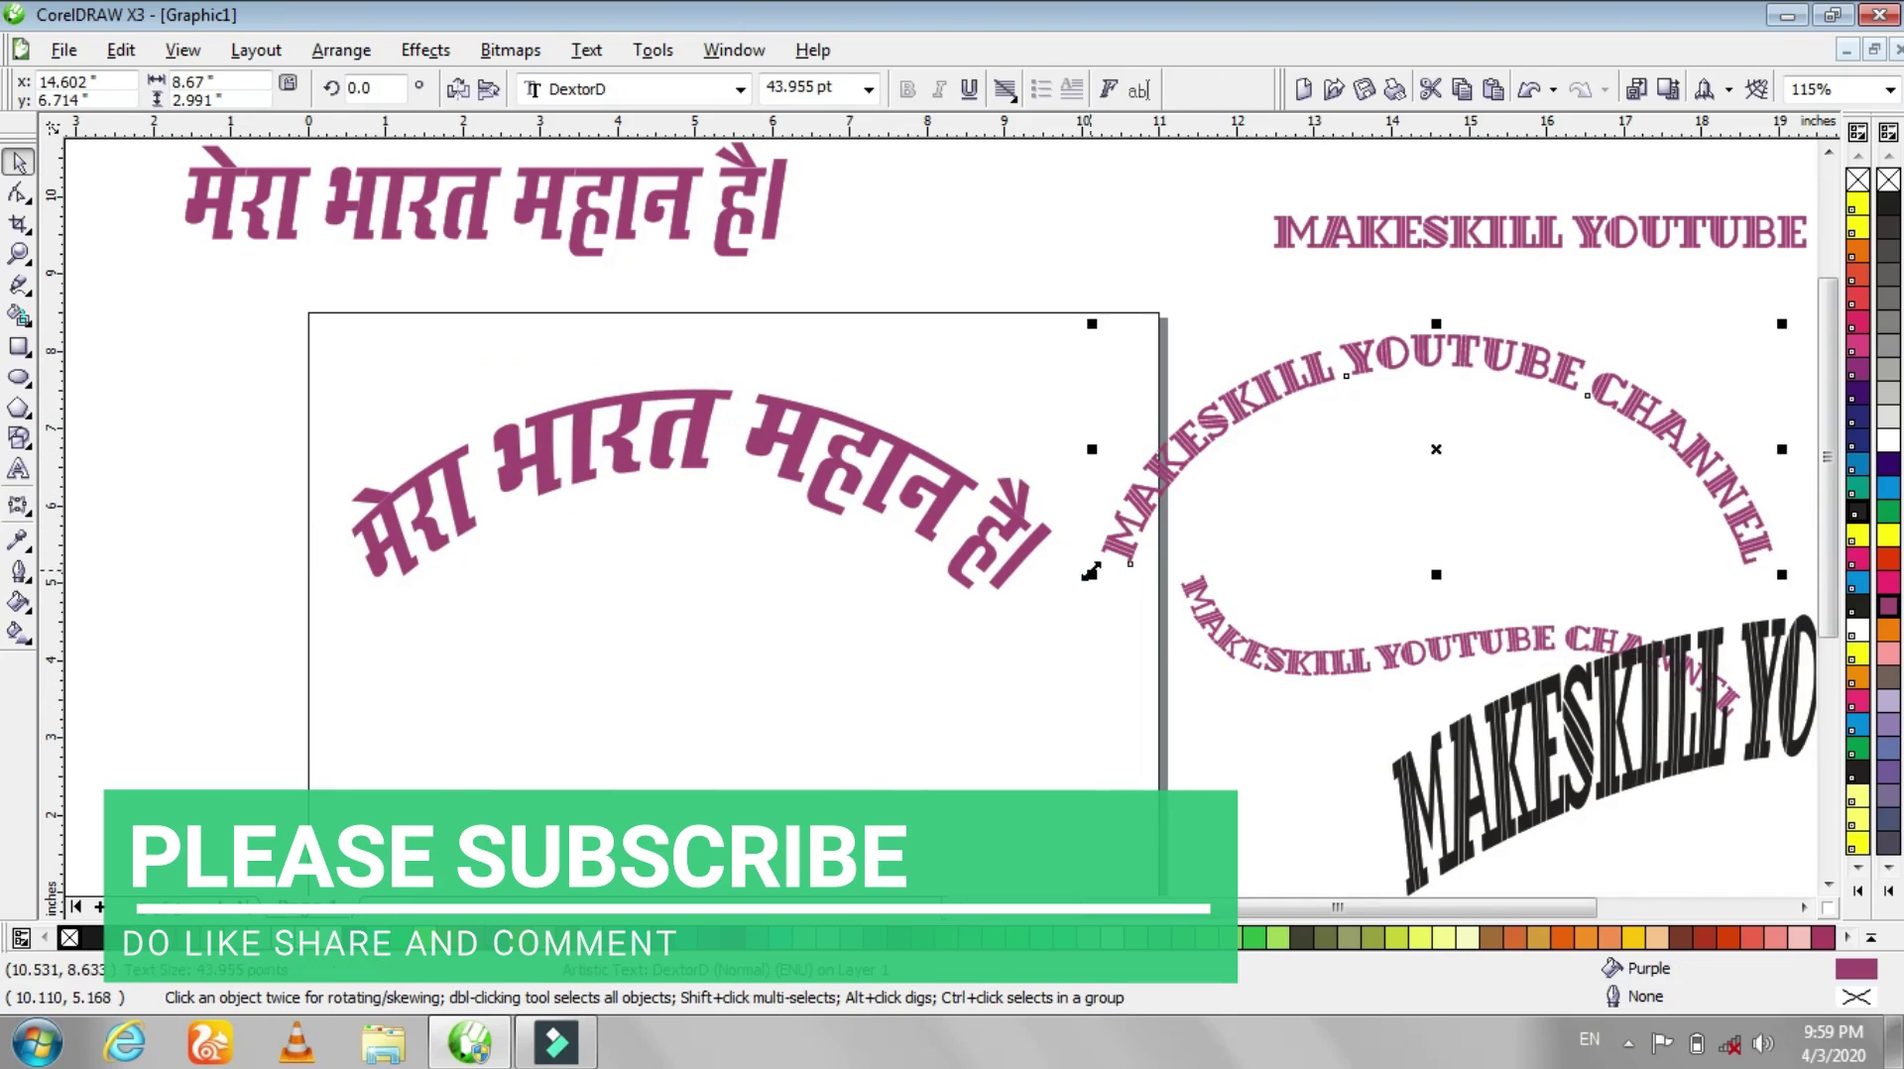
{"action": "left_click_drag", "start_coordinate": [1097, 561], "coordinate": [1280, 501]}
{"action": "left_click", "coordinate": [1210, 635]}
{"action": "left_click_drag", "start_coordinate": [1180, 694], "coordinate": [1633, 662]}
{"action": "left_click", "coordinate": [1428, 695]}
{"action": "left_click_drag", "start_coordinate": [1694, 774], "coordinate": [1324, 712]}
{"action": "left_click", "coordinate": [664, 664]}
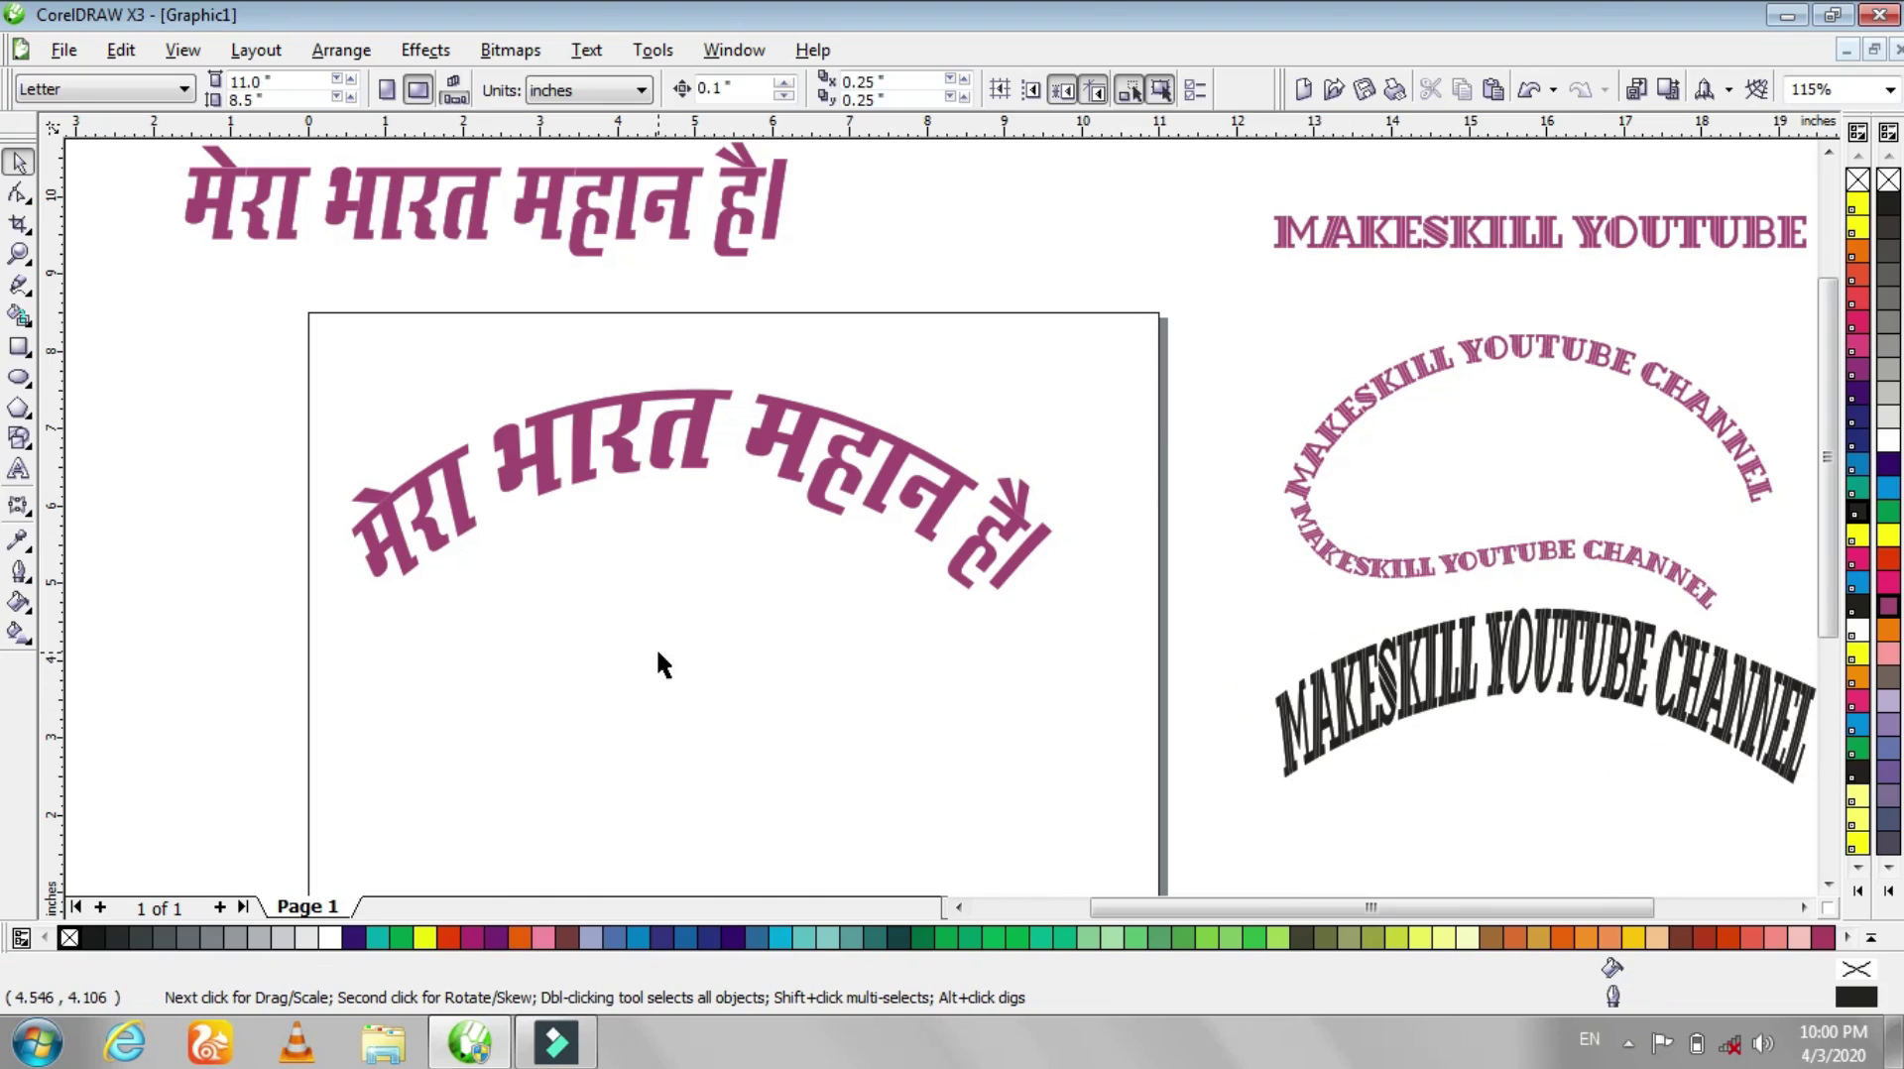
{"action": "left_click_drag", "start_coordinate": [586, 466], "coordinate": [1458, 788]}
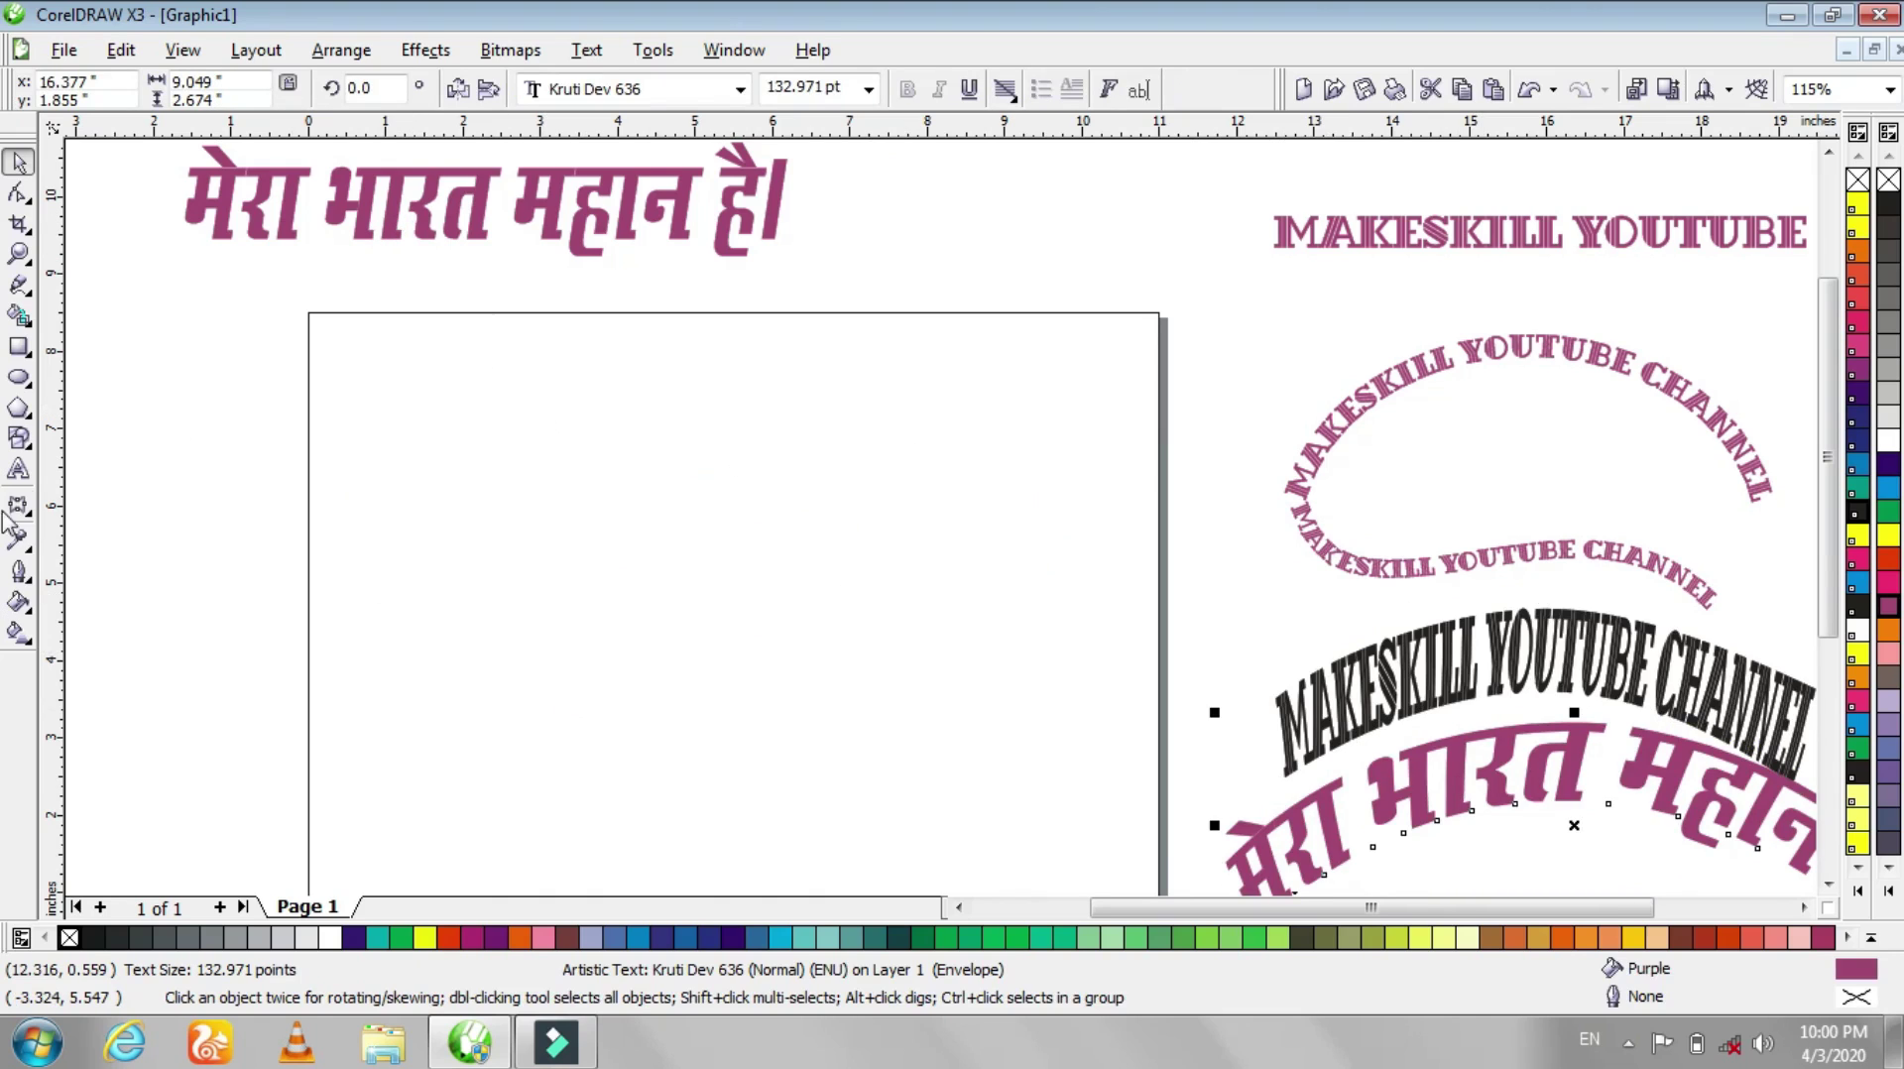
- Draw a large ellipse on the empty page and deselect it
{"action": "left_click", "coordinate": [18, 379]}
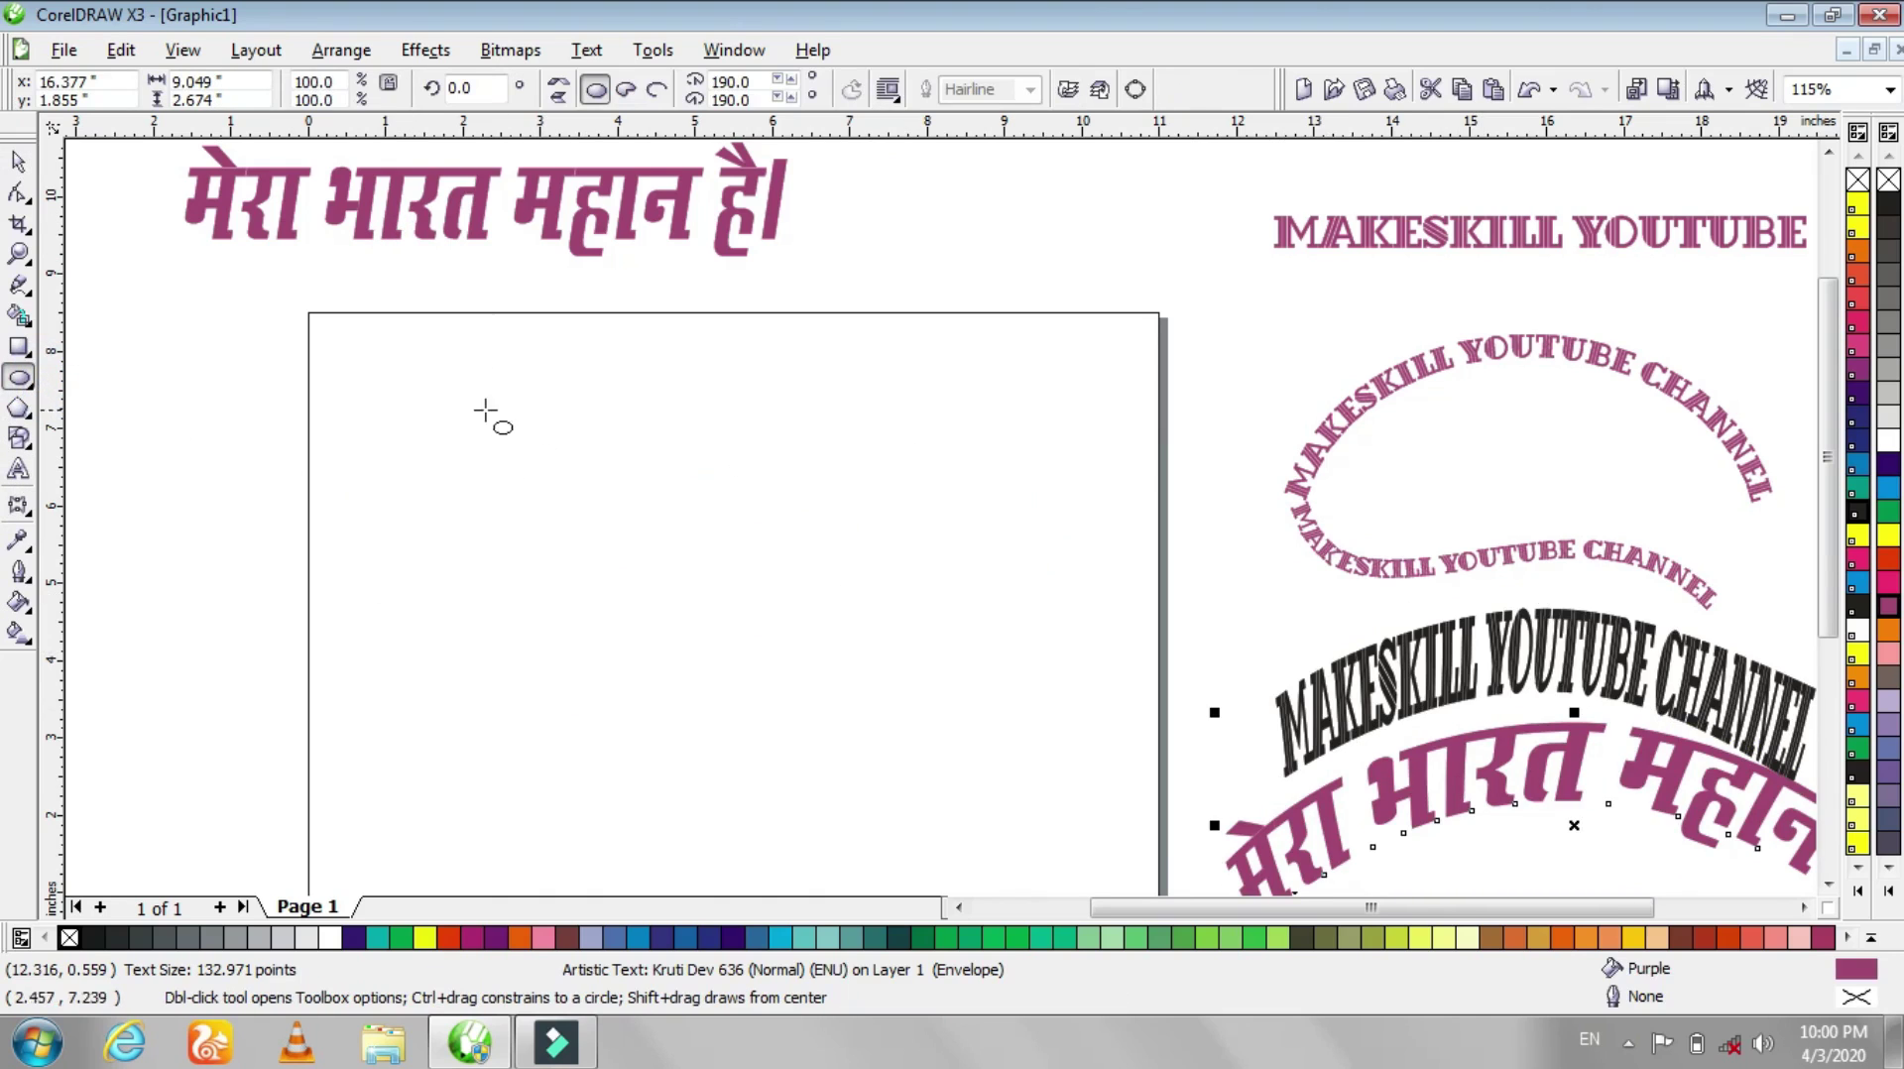
{"action": "left_click_drag", "start_coordinate": [360, 430], "coordinate": [881, 863]}
{"action": "key", "text": "space"}
{"action": "key", "text": "Escape"}
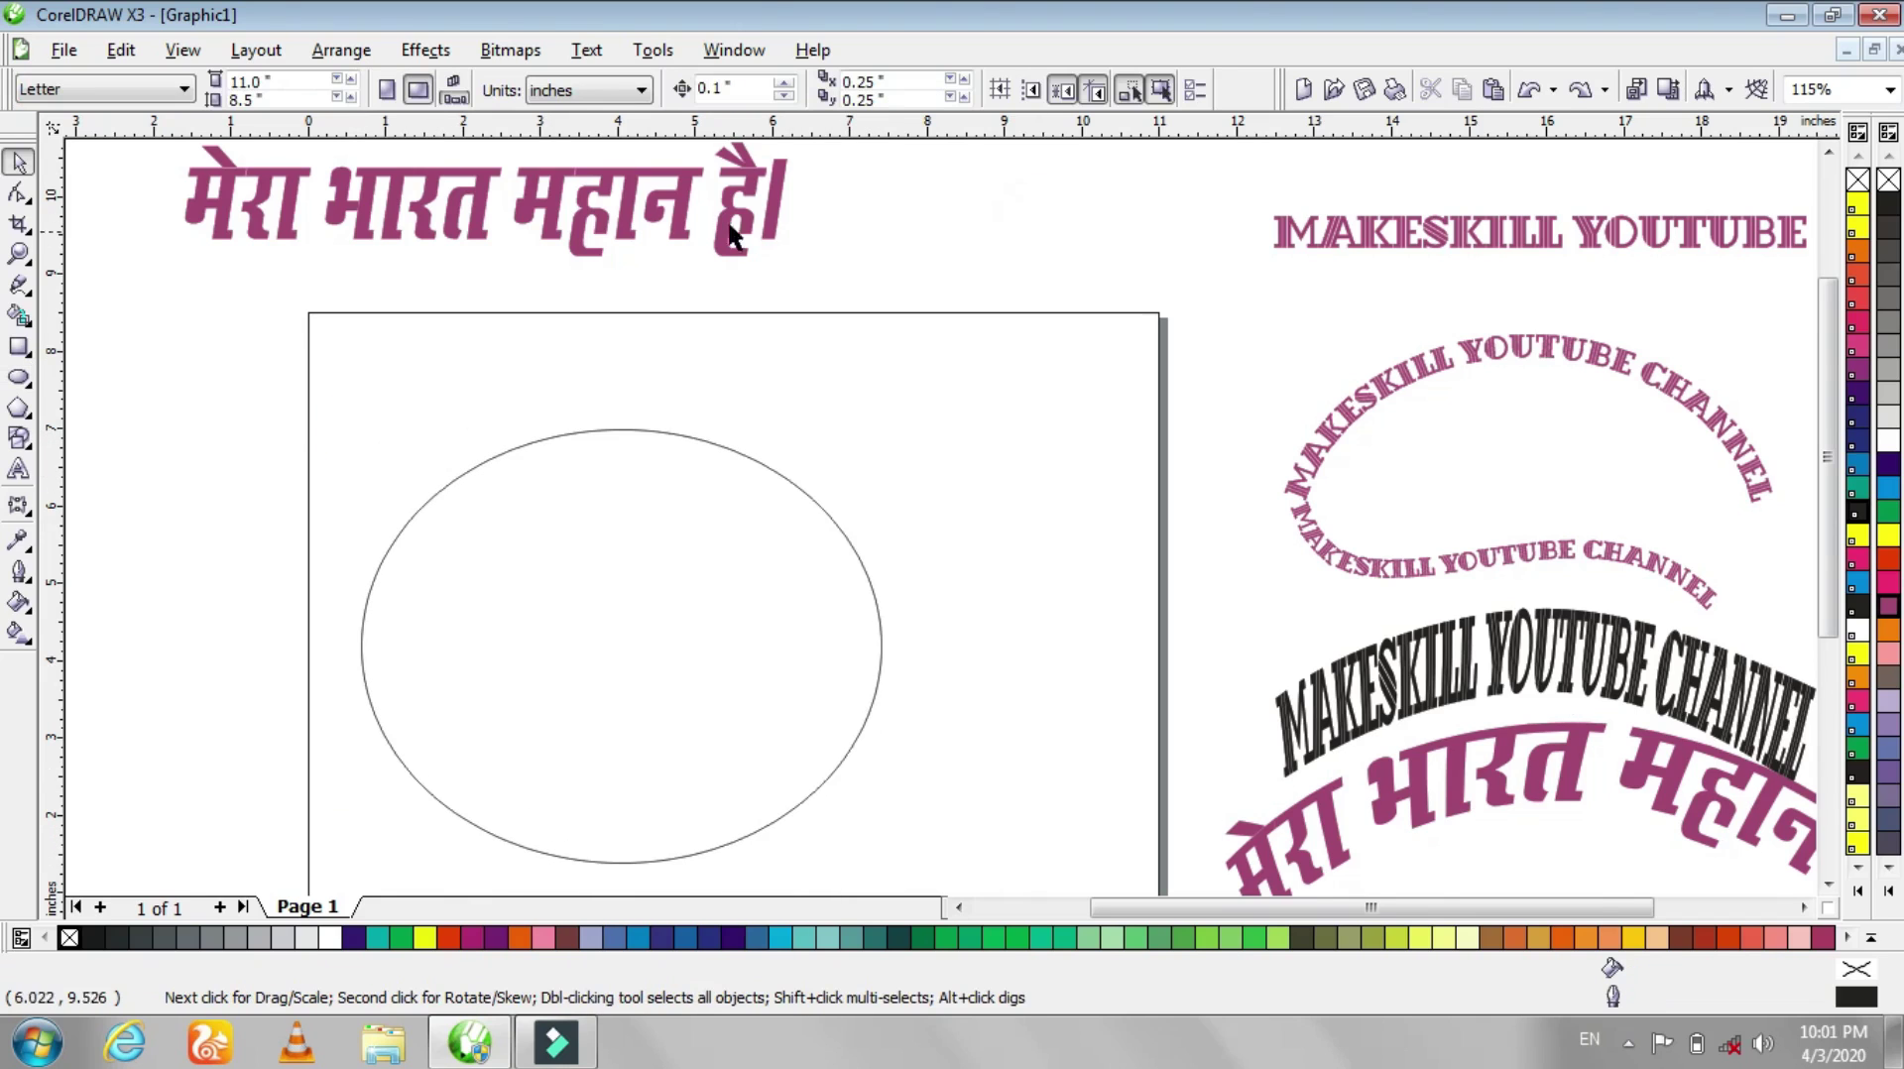
- Copy the straight Hindi text to just above the ellipse and fit the copy to the ellipse's upper arc, about 0.22 inches away from the path
{"action": "left_click_drag", "start_coordinate": [585, 230], "coordinate": [723, 339]}
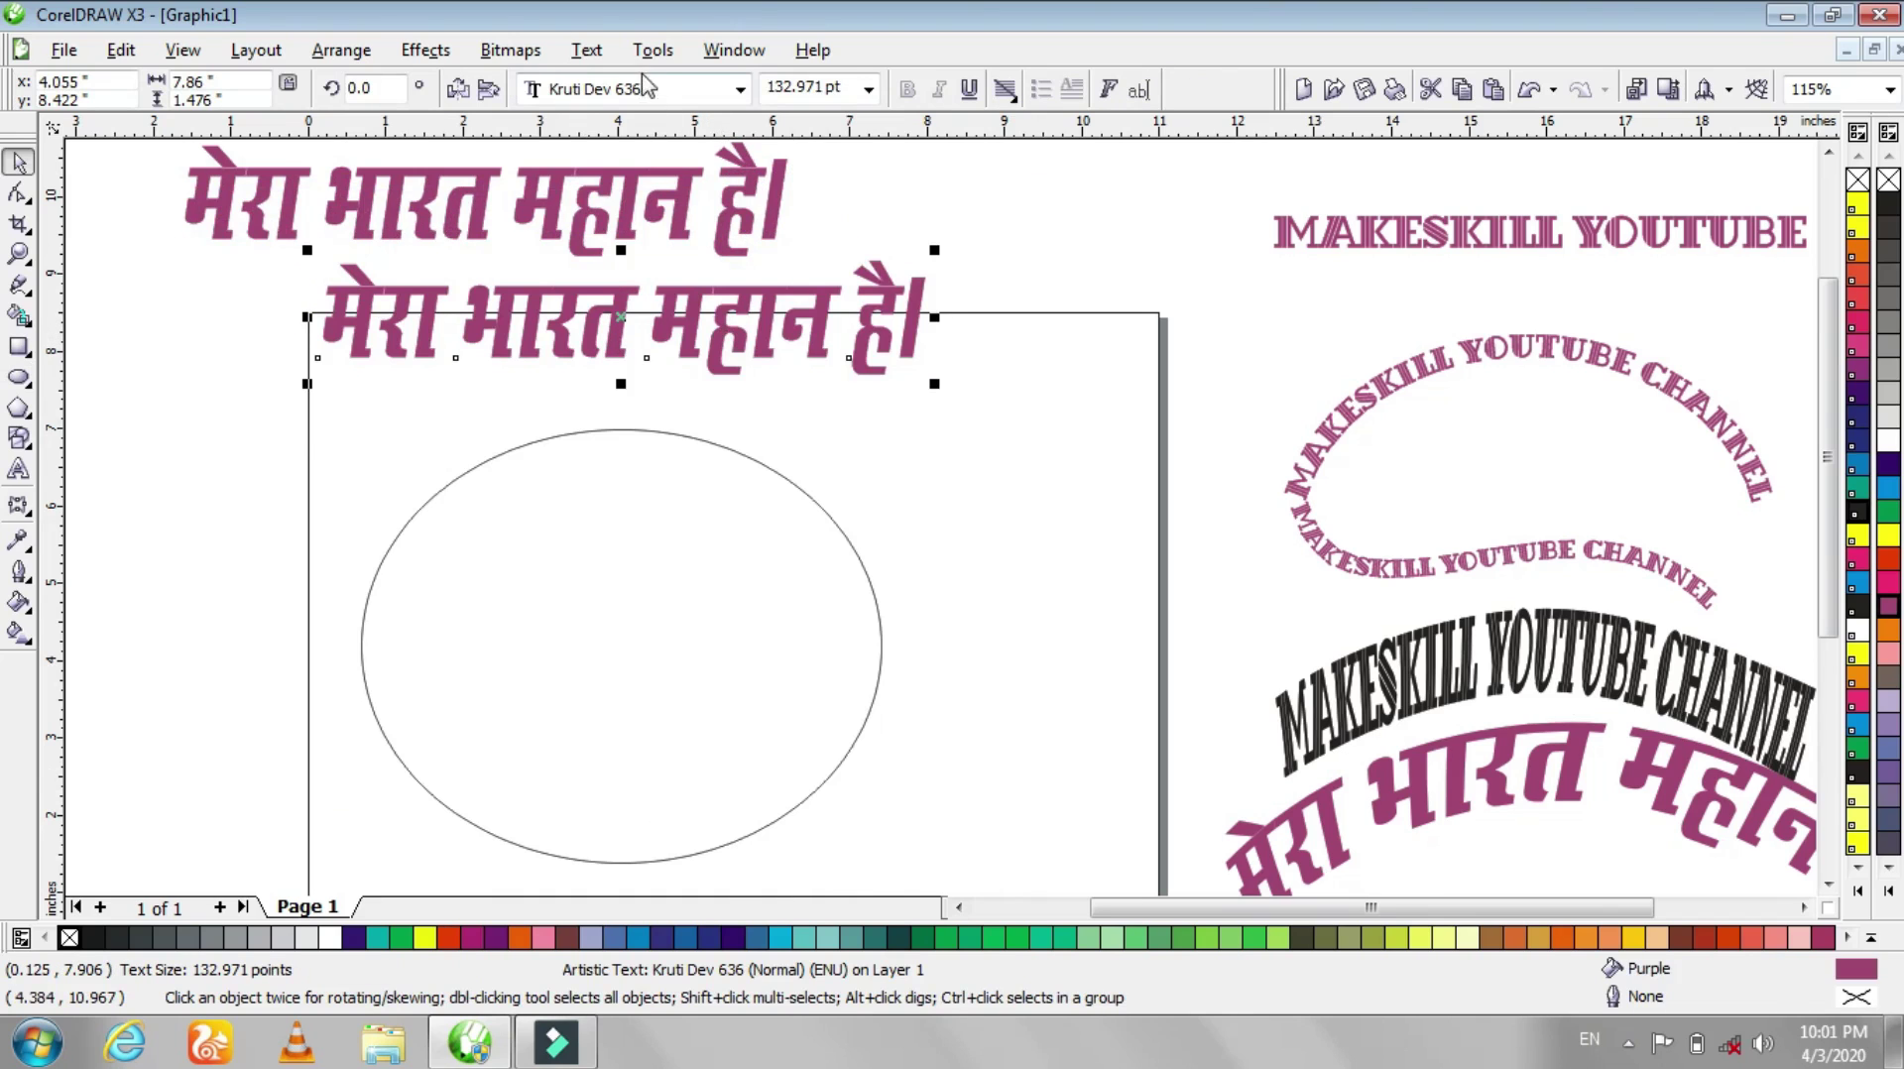
{"action": "left_click", "coordinate": [586, 50]}
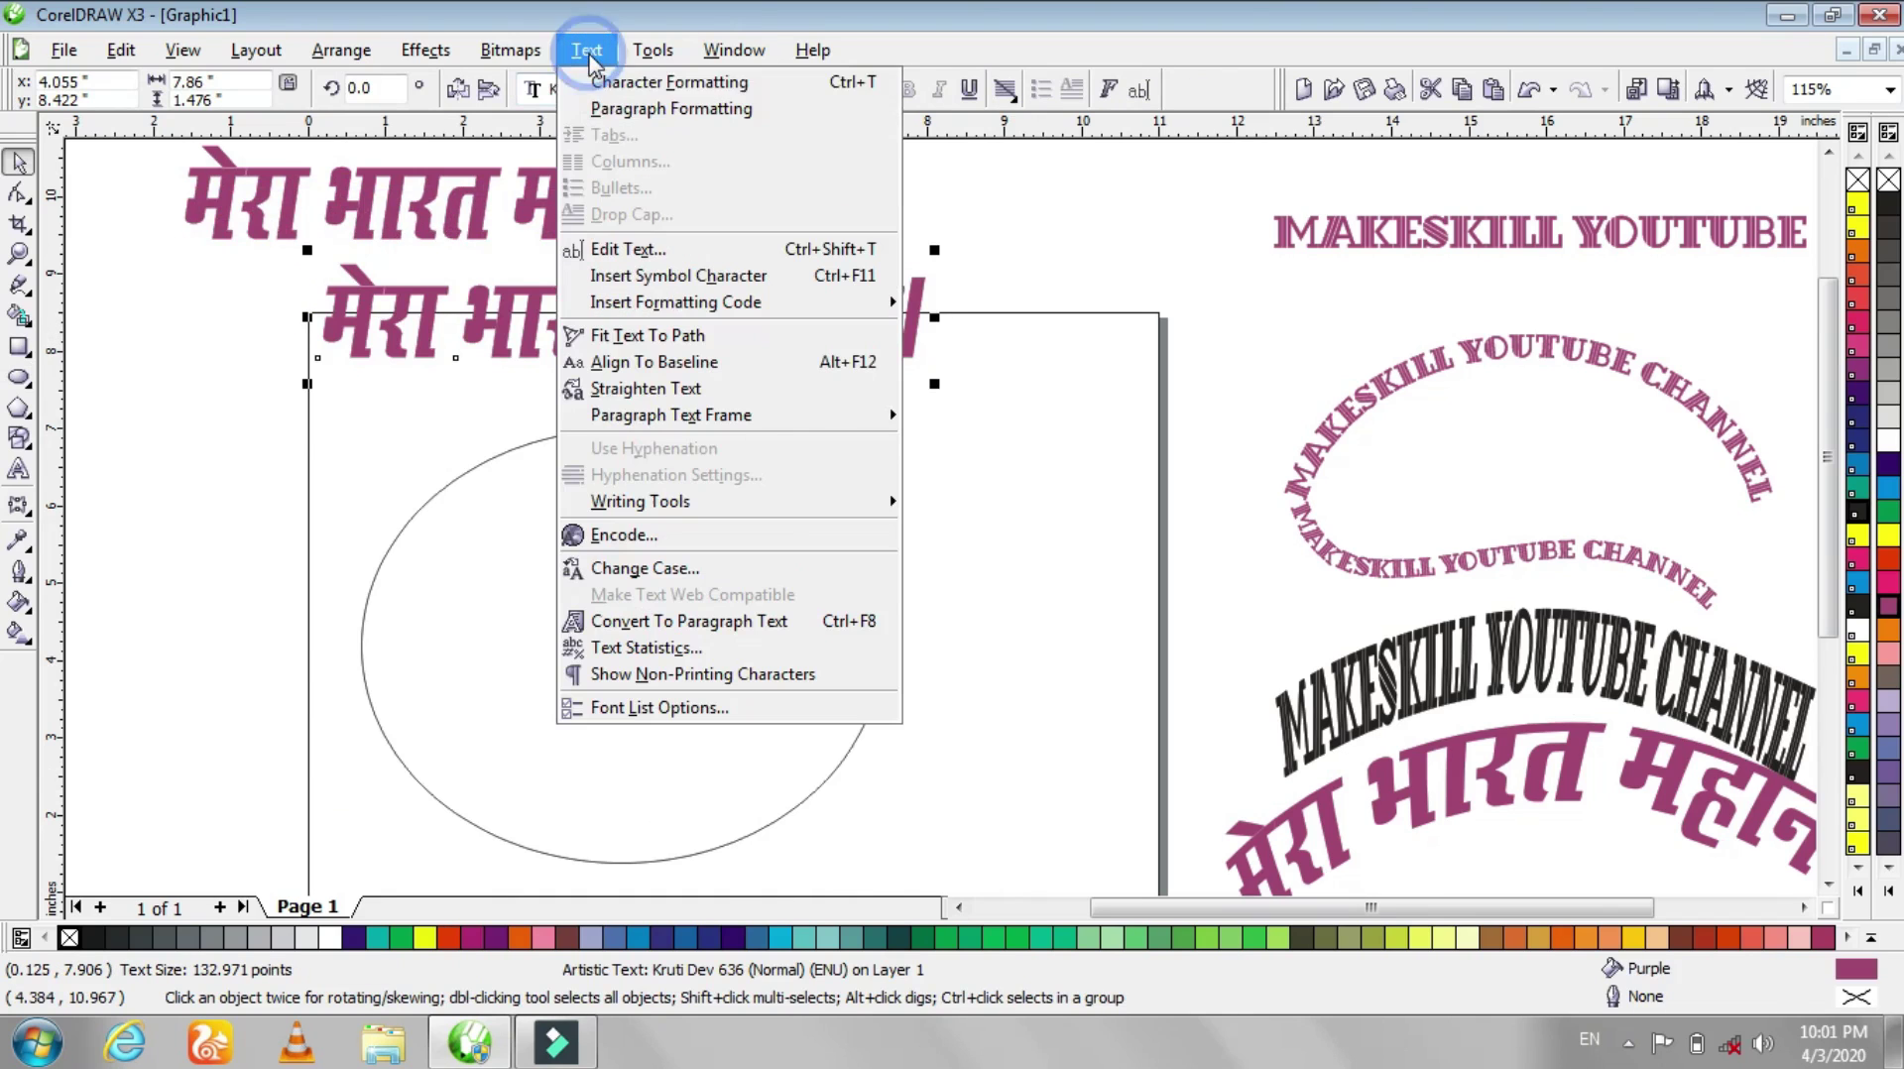
{"action": "left_click", "coordinate": [650, 338]}
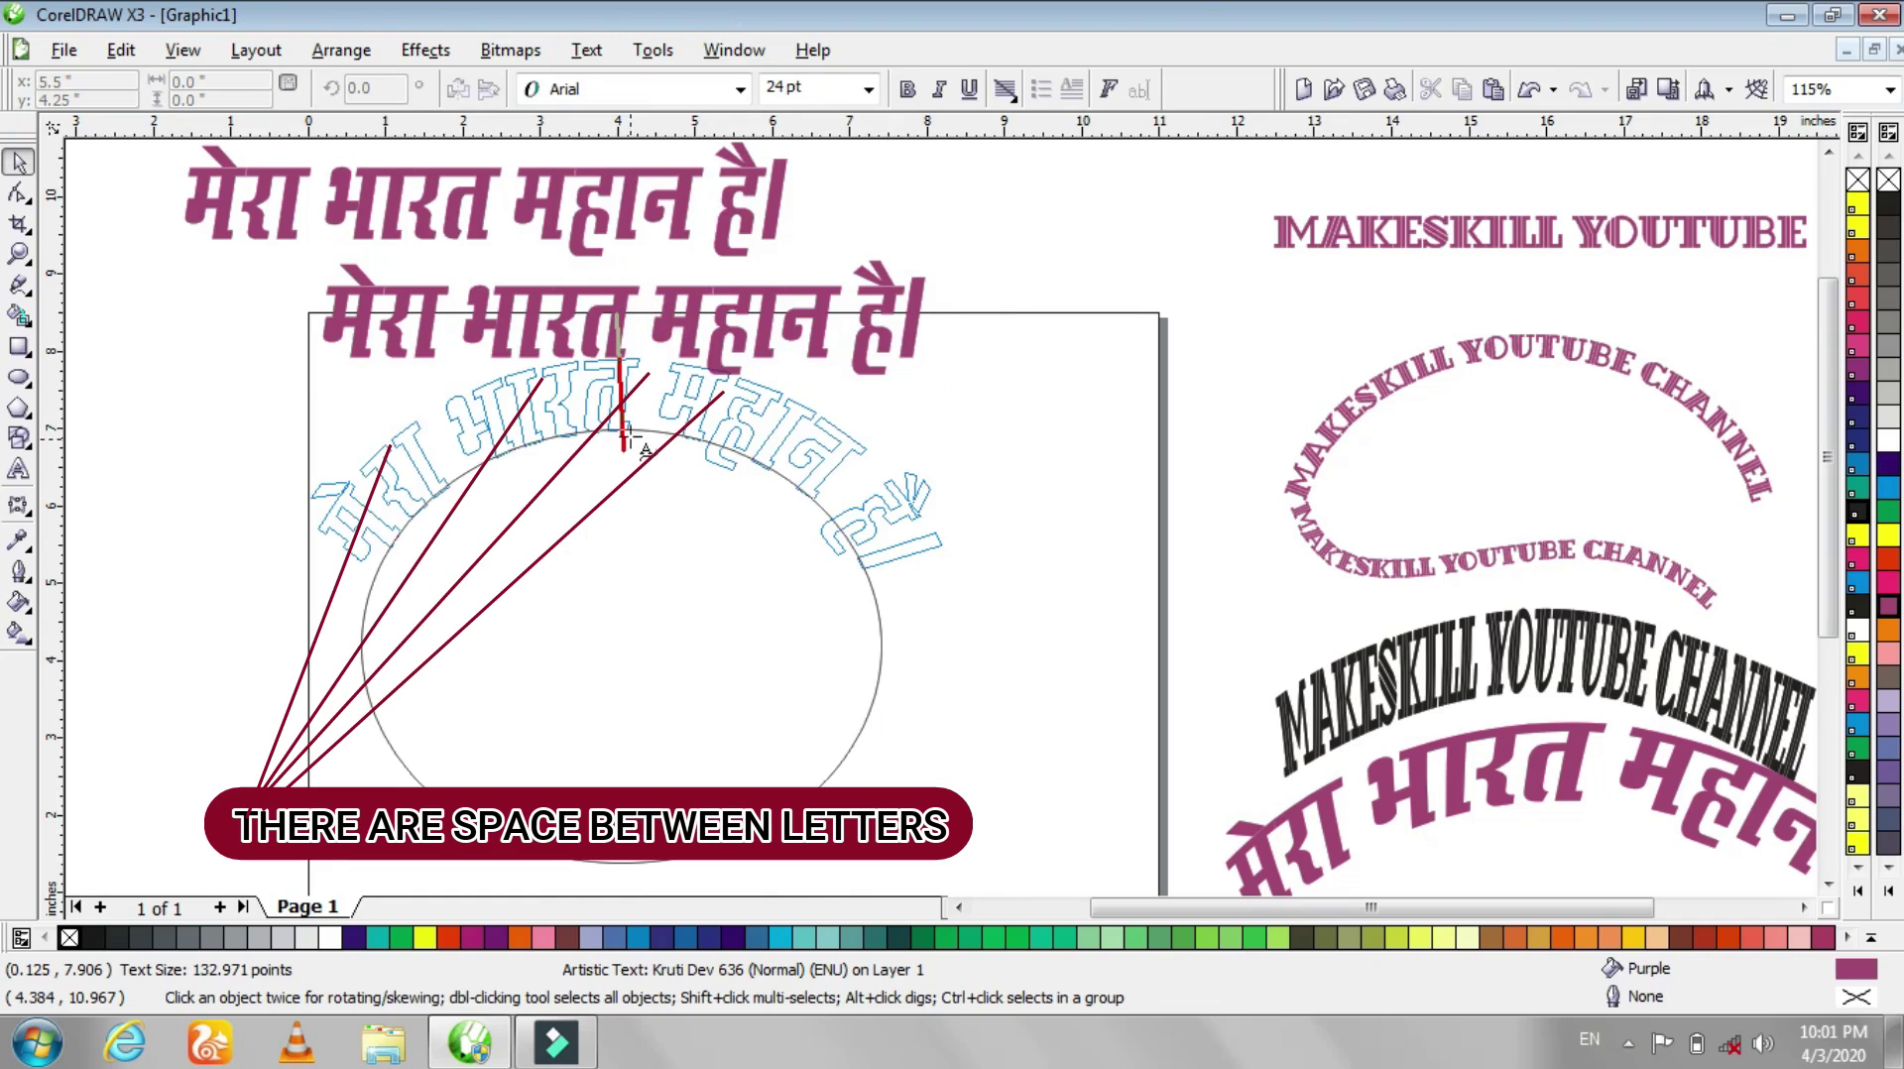
{"action": "left_click", "coordinate": [631, 417]}
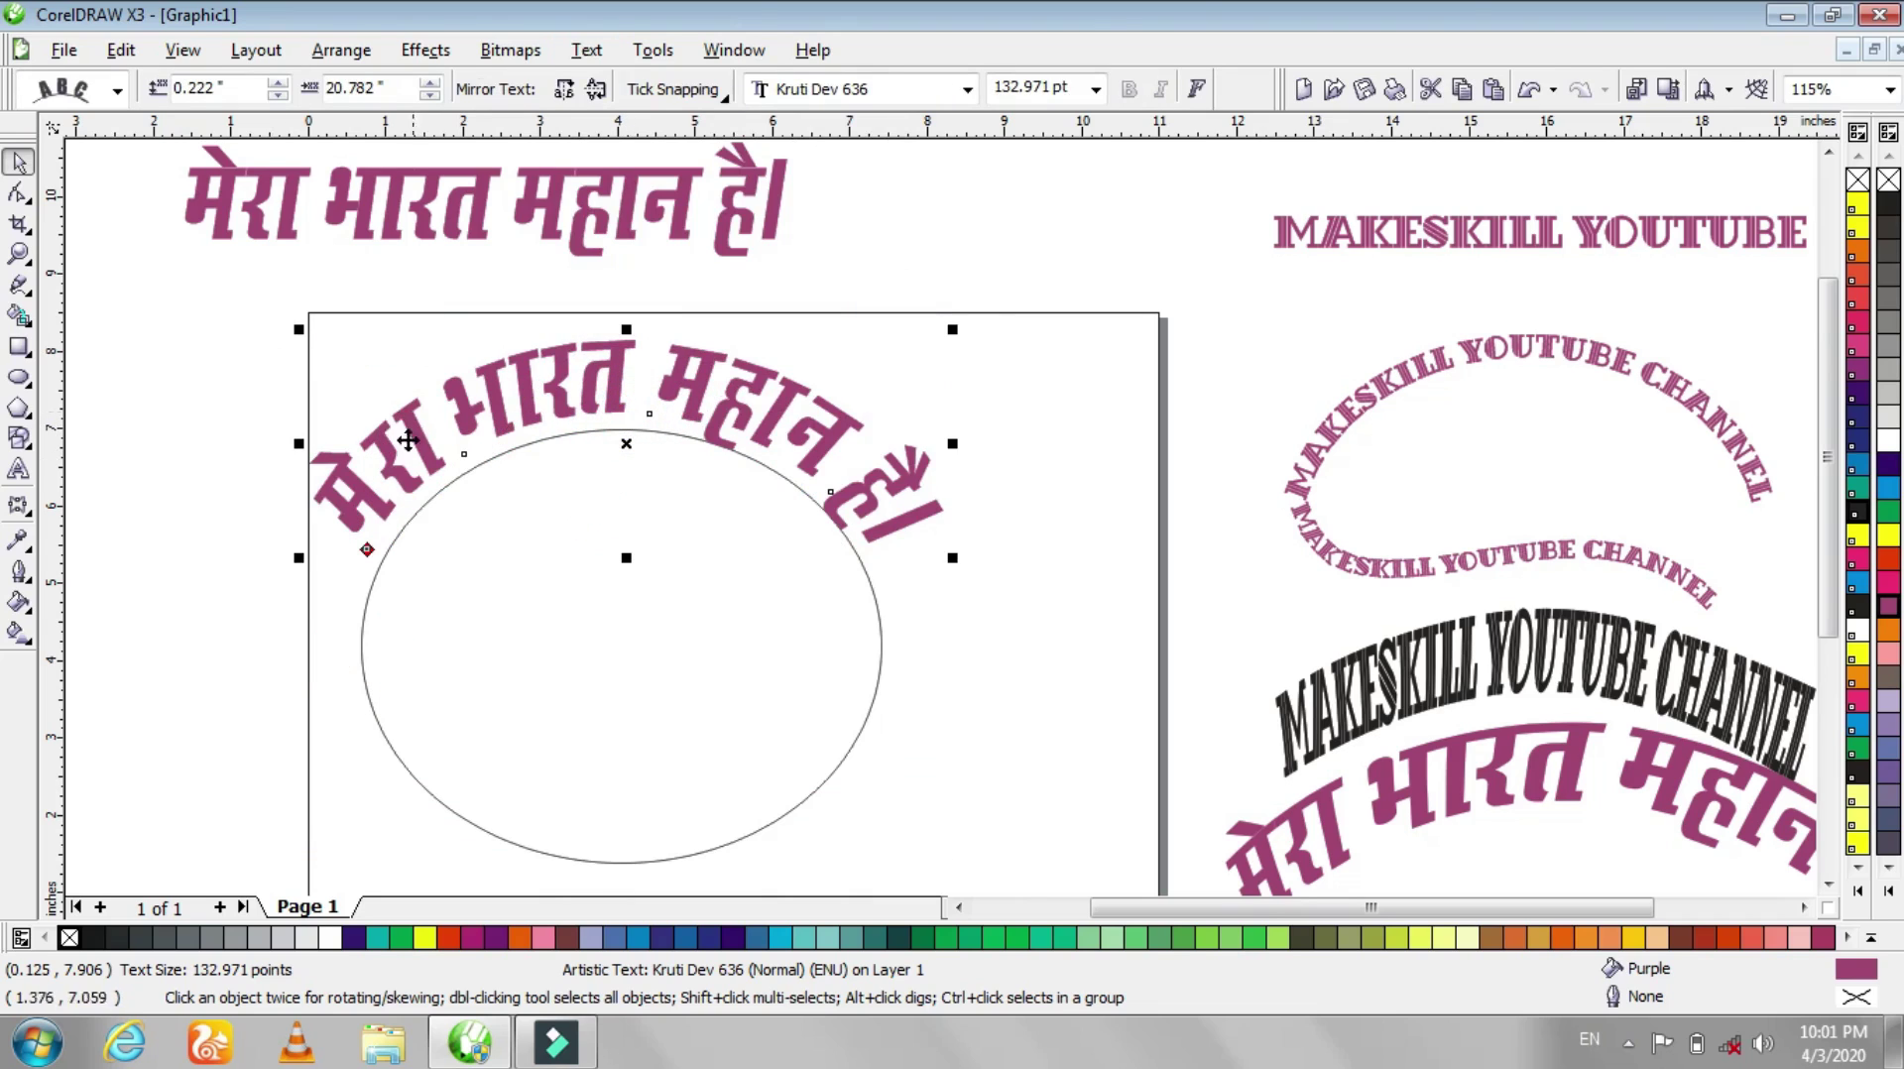
- Delete the ellipse under the fitted Hindi text, and select the remaining curved text
{"action": "left_click", "coordinate": [365, 808]}
{"action": "left_click", "coordinate": [461, 818]}
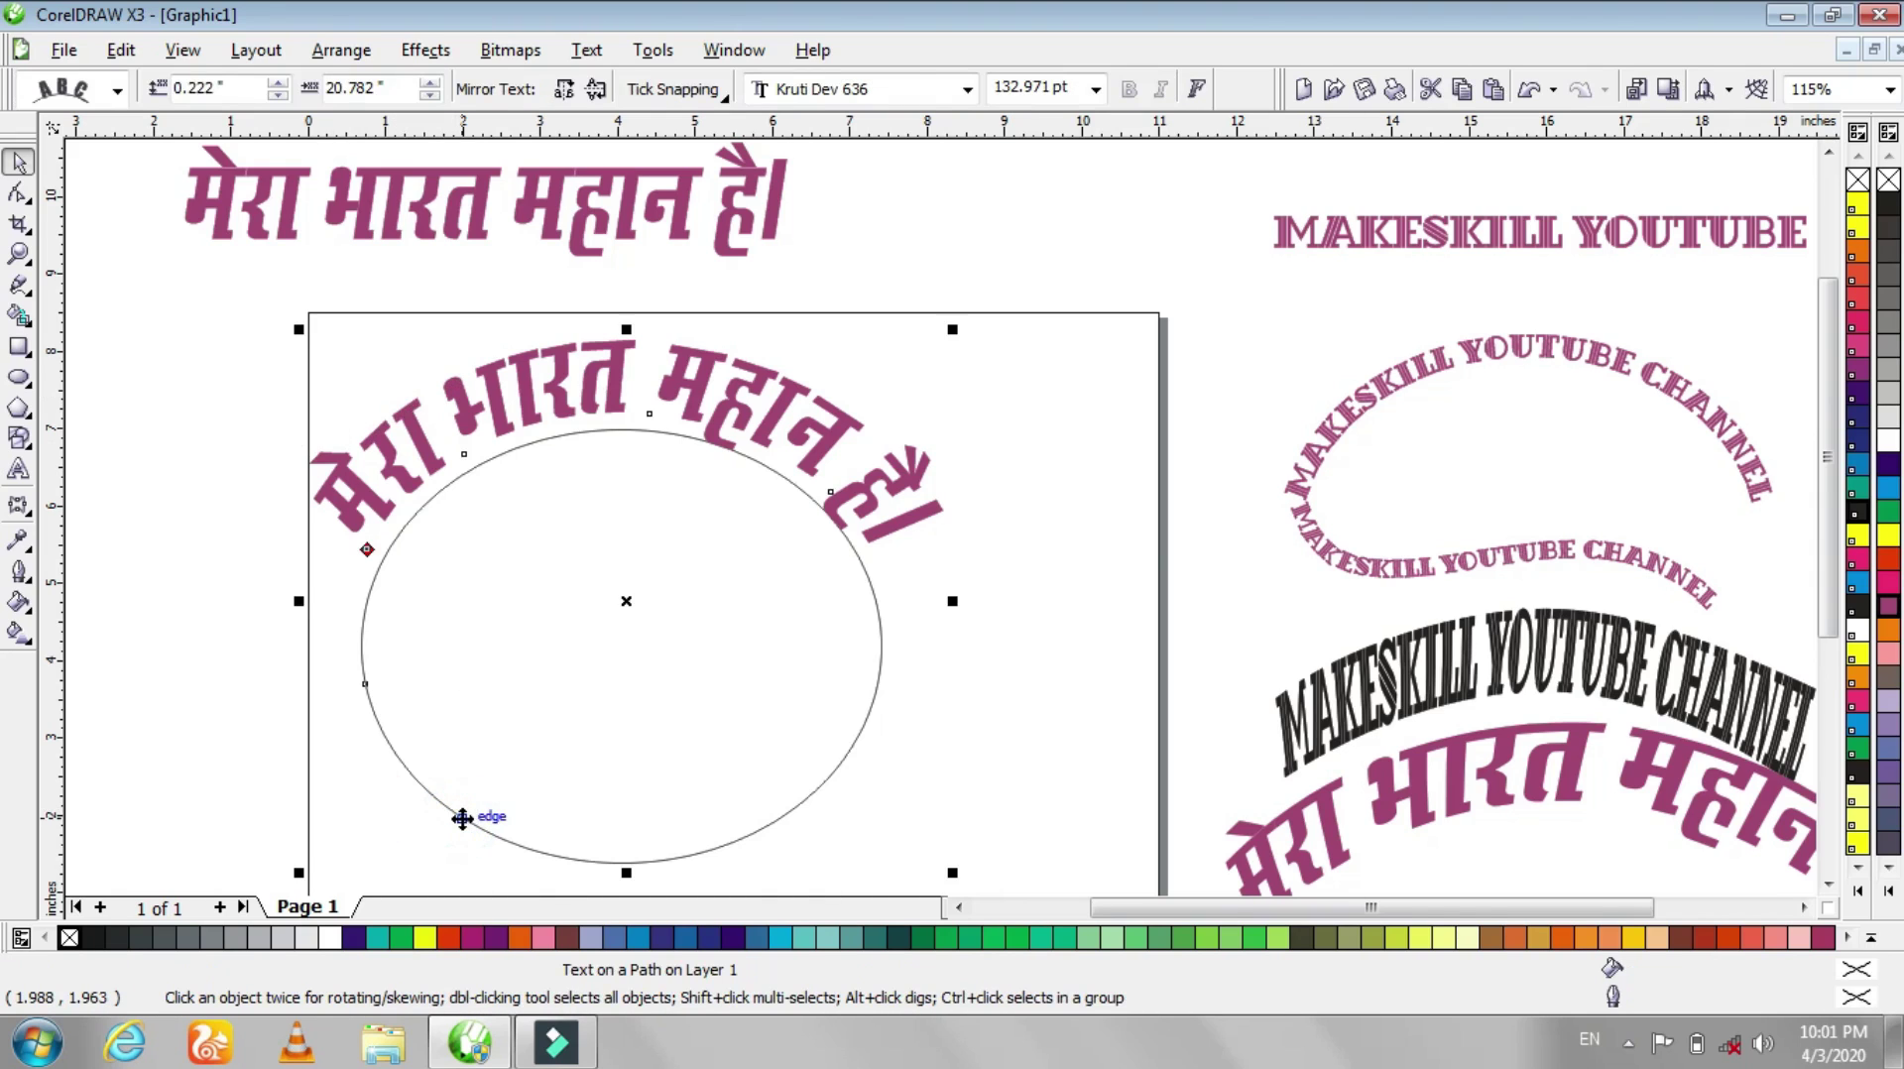
{"action": "left_click", "coordinate": [463, 818]}
{"action": "key", "text": "Delete"}
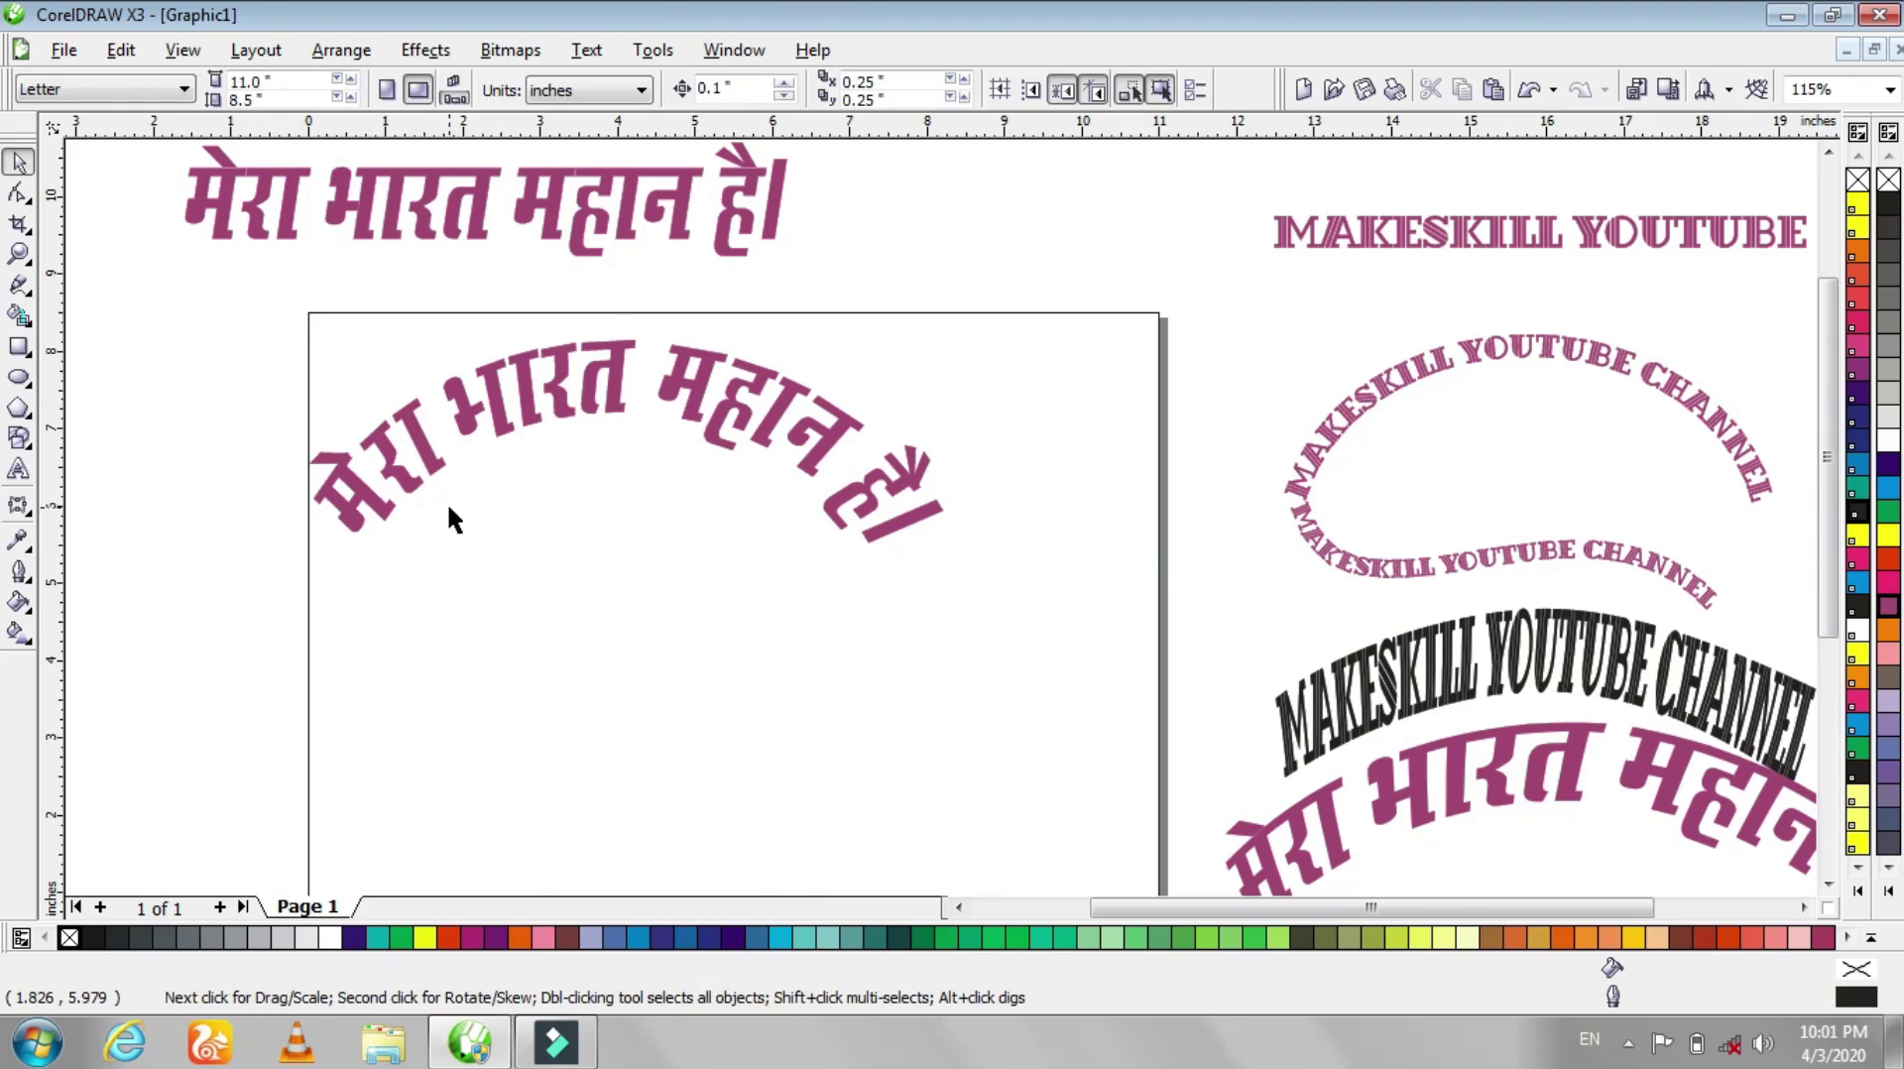
{"action": "left_click", "coordinate": [437, 470]}
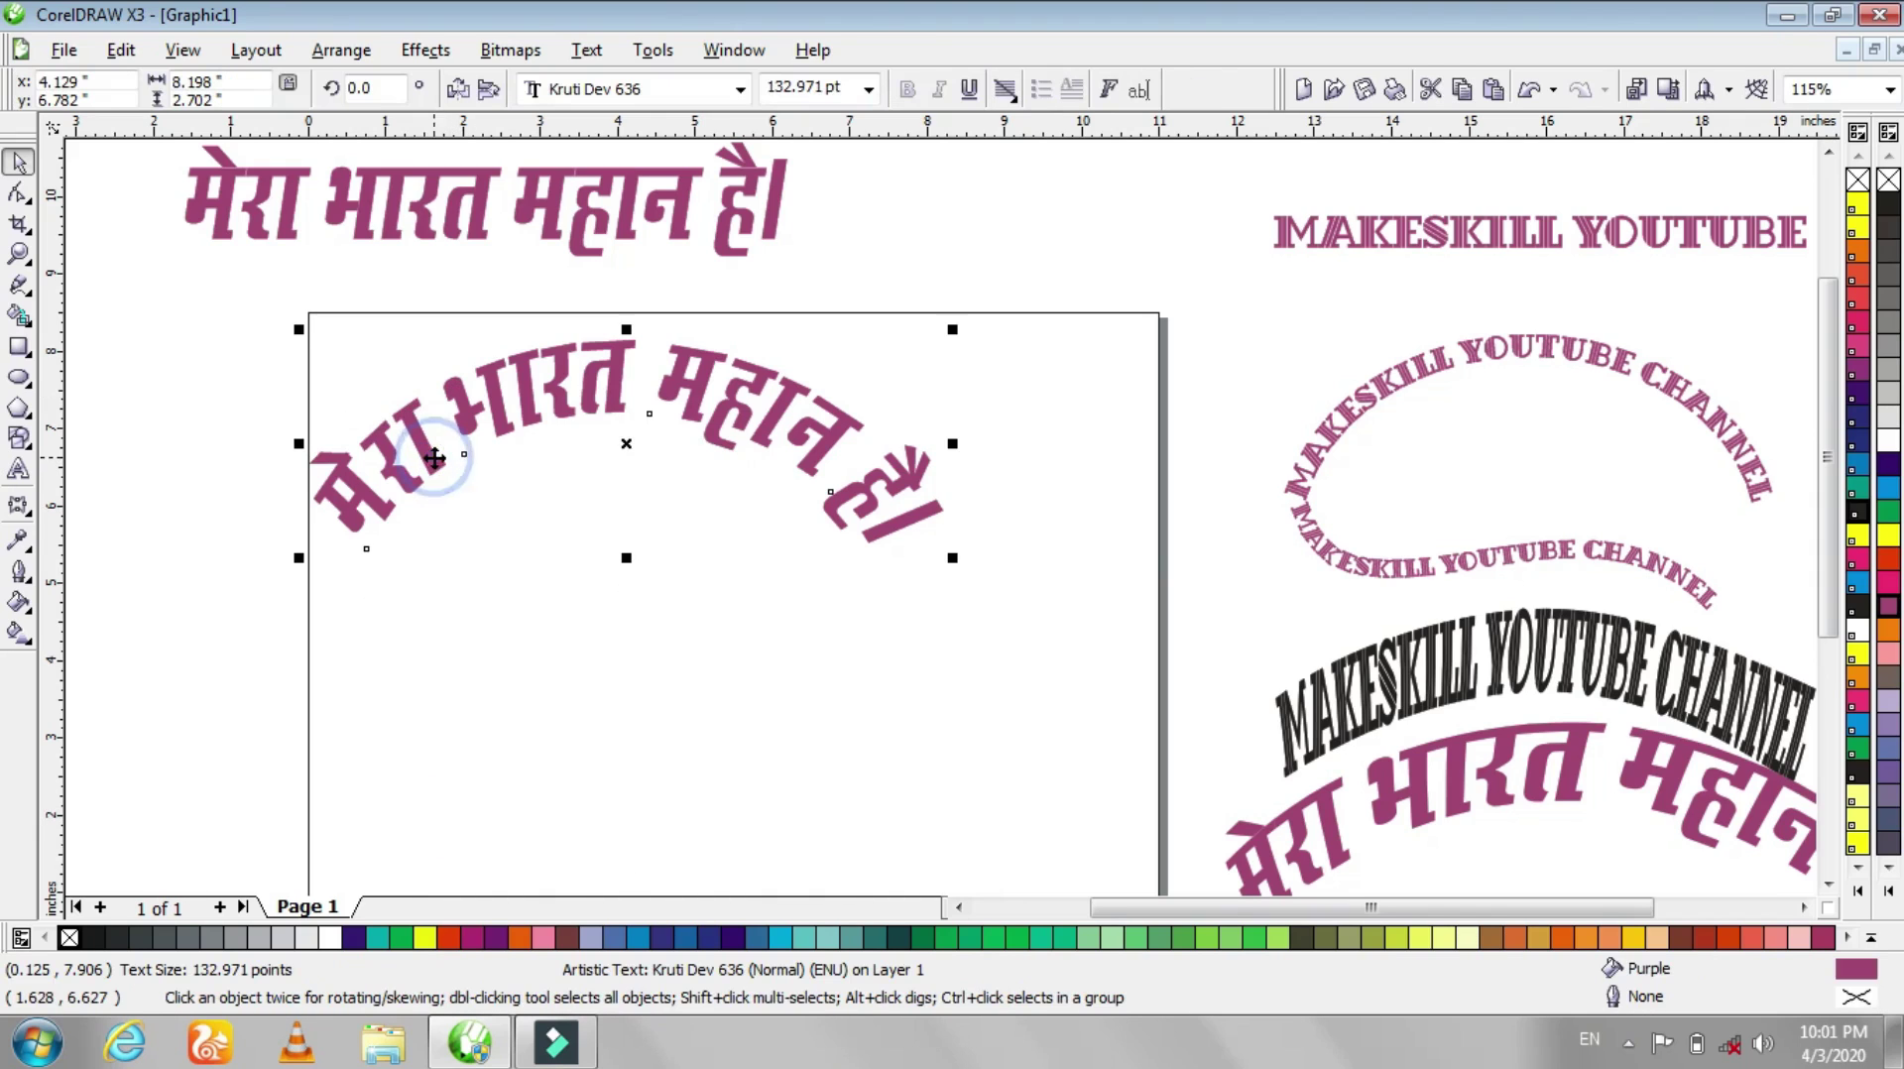
- Tighten the letter spacing of the path-fitted Hindi text to about 7.4 inches overall width, and check how its letters join
{"action": "left_click", "coordinate": [20, 194]}
{"action": "left_click_drag", "start_coordinate": [953, 562], "coordinate": [905, 558]}
{"action": "left_click_drag", "start_coordinate": [904, 561], "coordinate": [884, 566]}
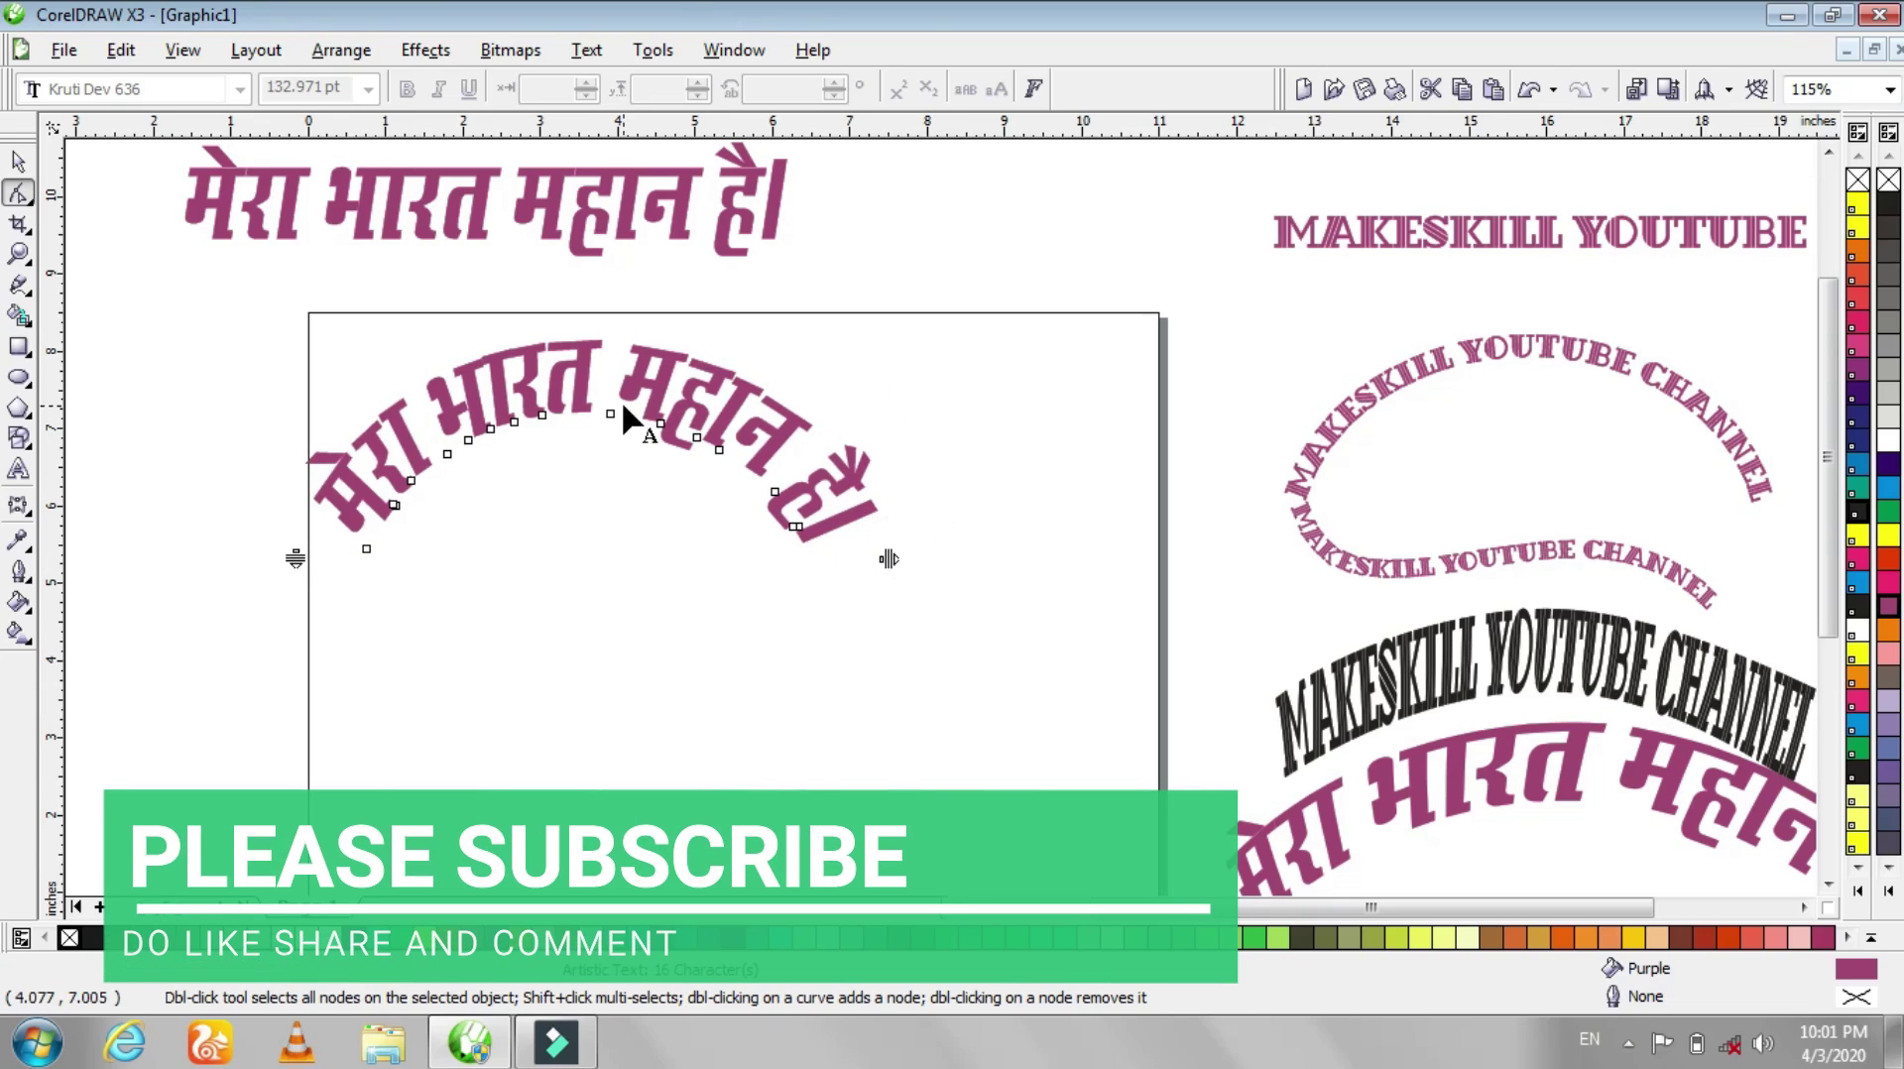
{"action": "key", "text": "z"}
{"action": "left_click_drag", "start_coordinate": [441, 330], "coordinate": [664, 449]}
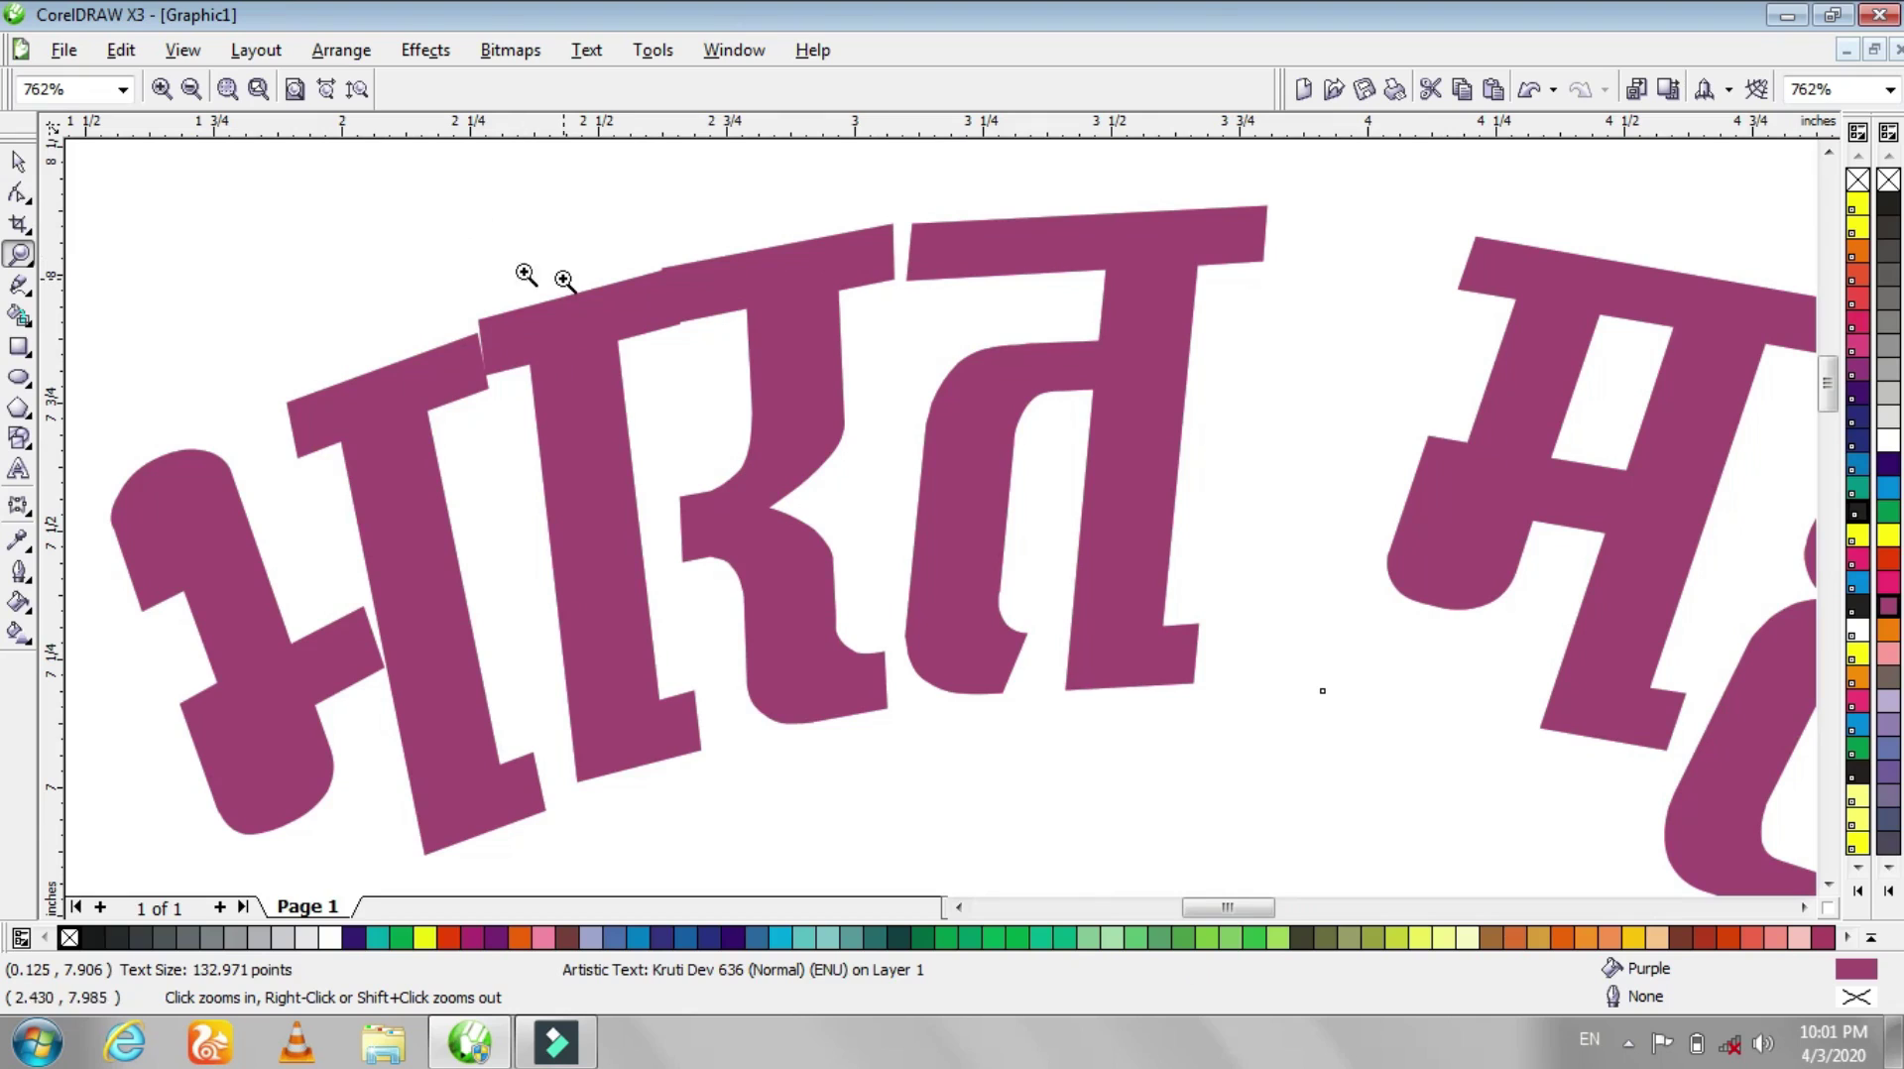
{"action": "left_click", "coordinate": [295, 89]}
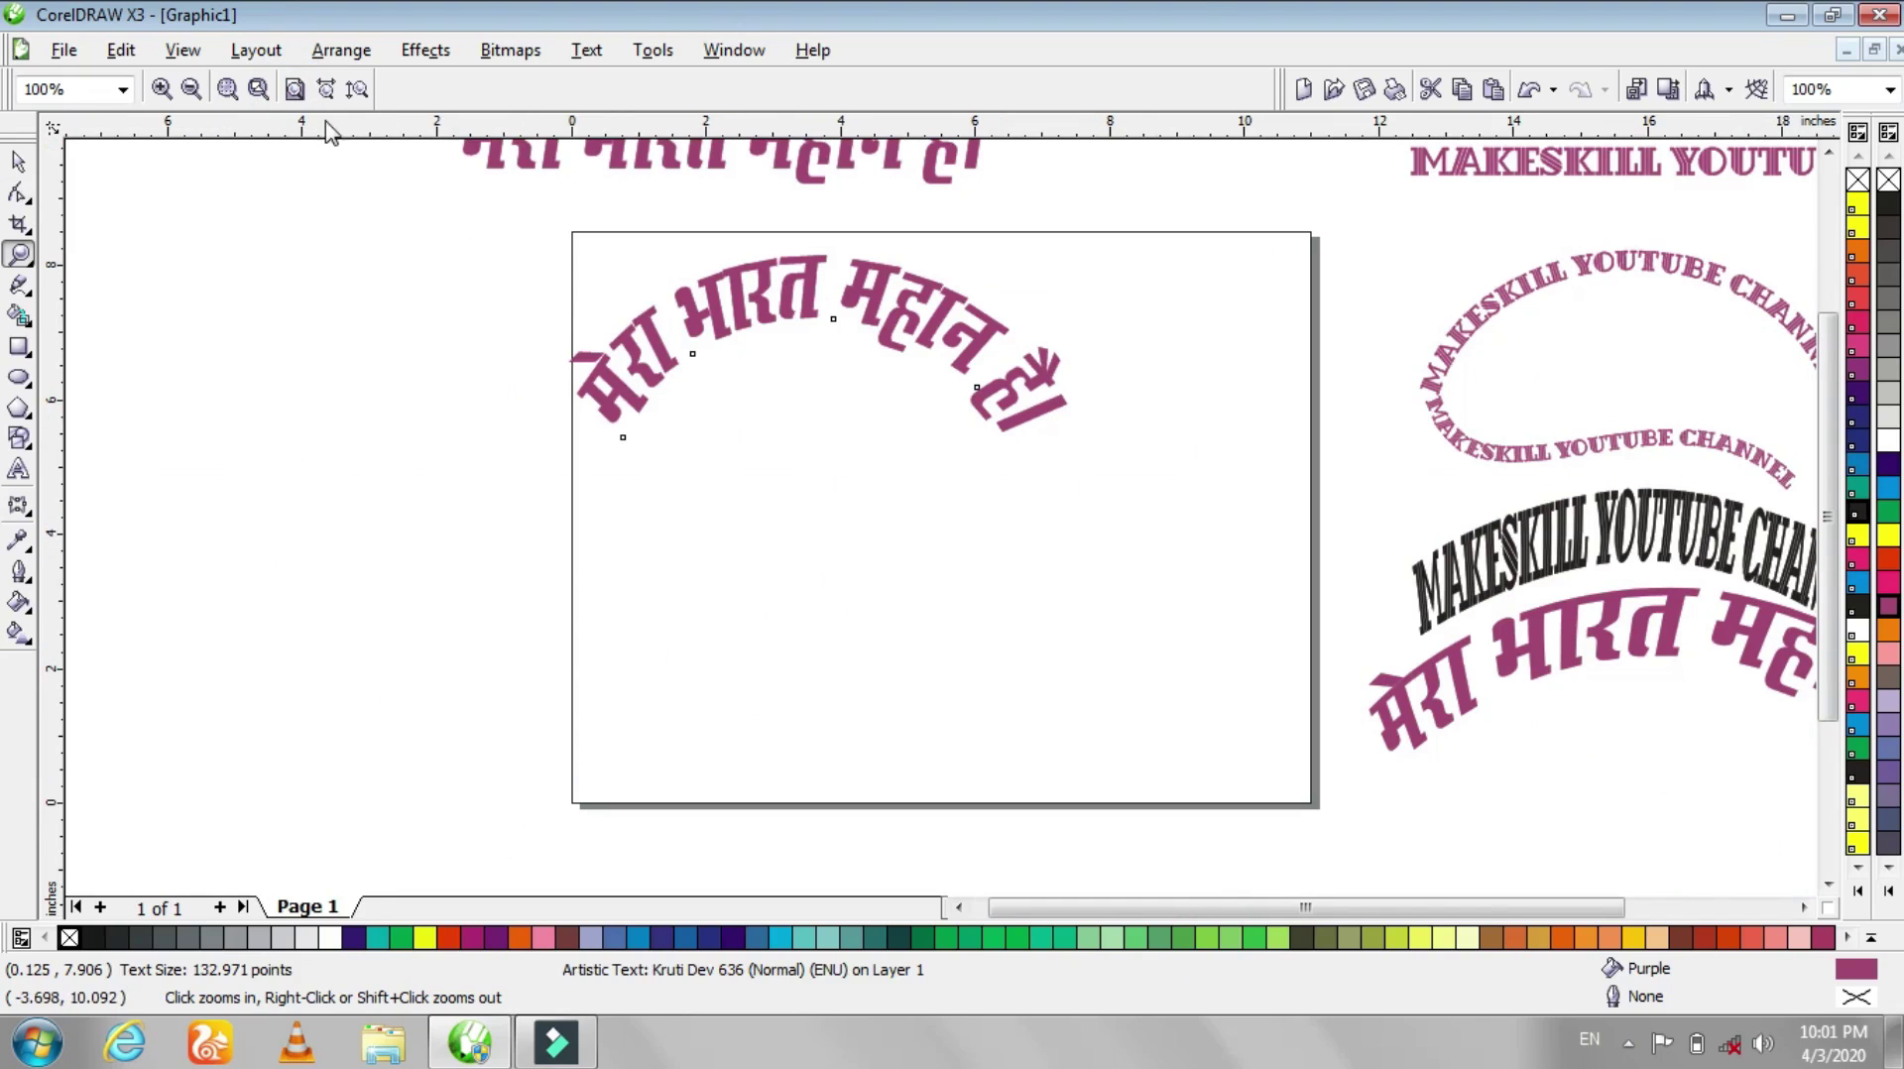
- Move the envelope-arched Hindi text onto the page below the path-fitted text, and inspect its letter joins
{"action": "left_click", "coordinate": [20, 159]}
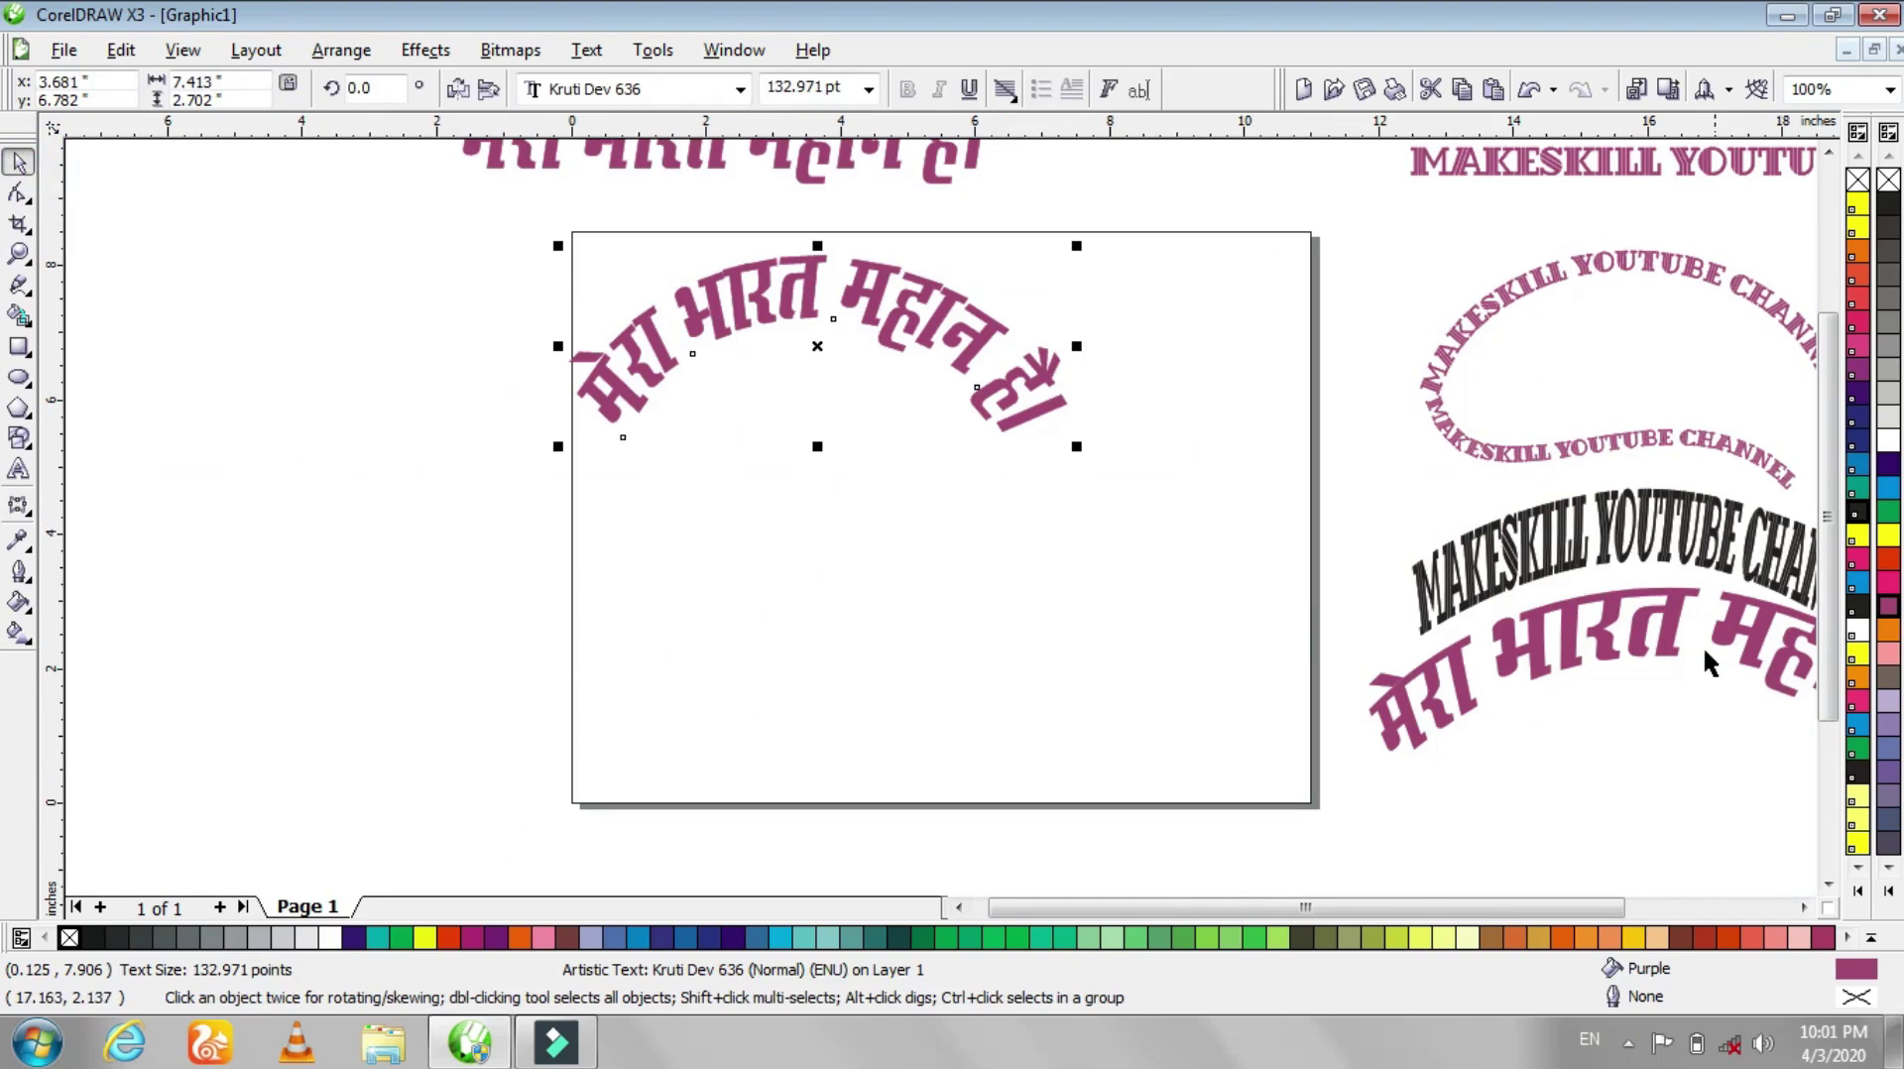
{"action": "left_click_drag", "start_coordinate": [1599, 643], "coordinate": [973, 643]}
{"action": "key", "text": "z"}
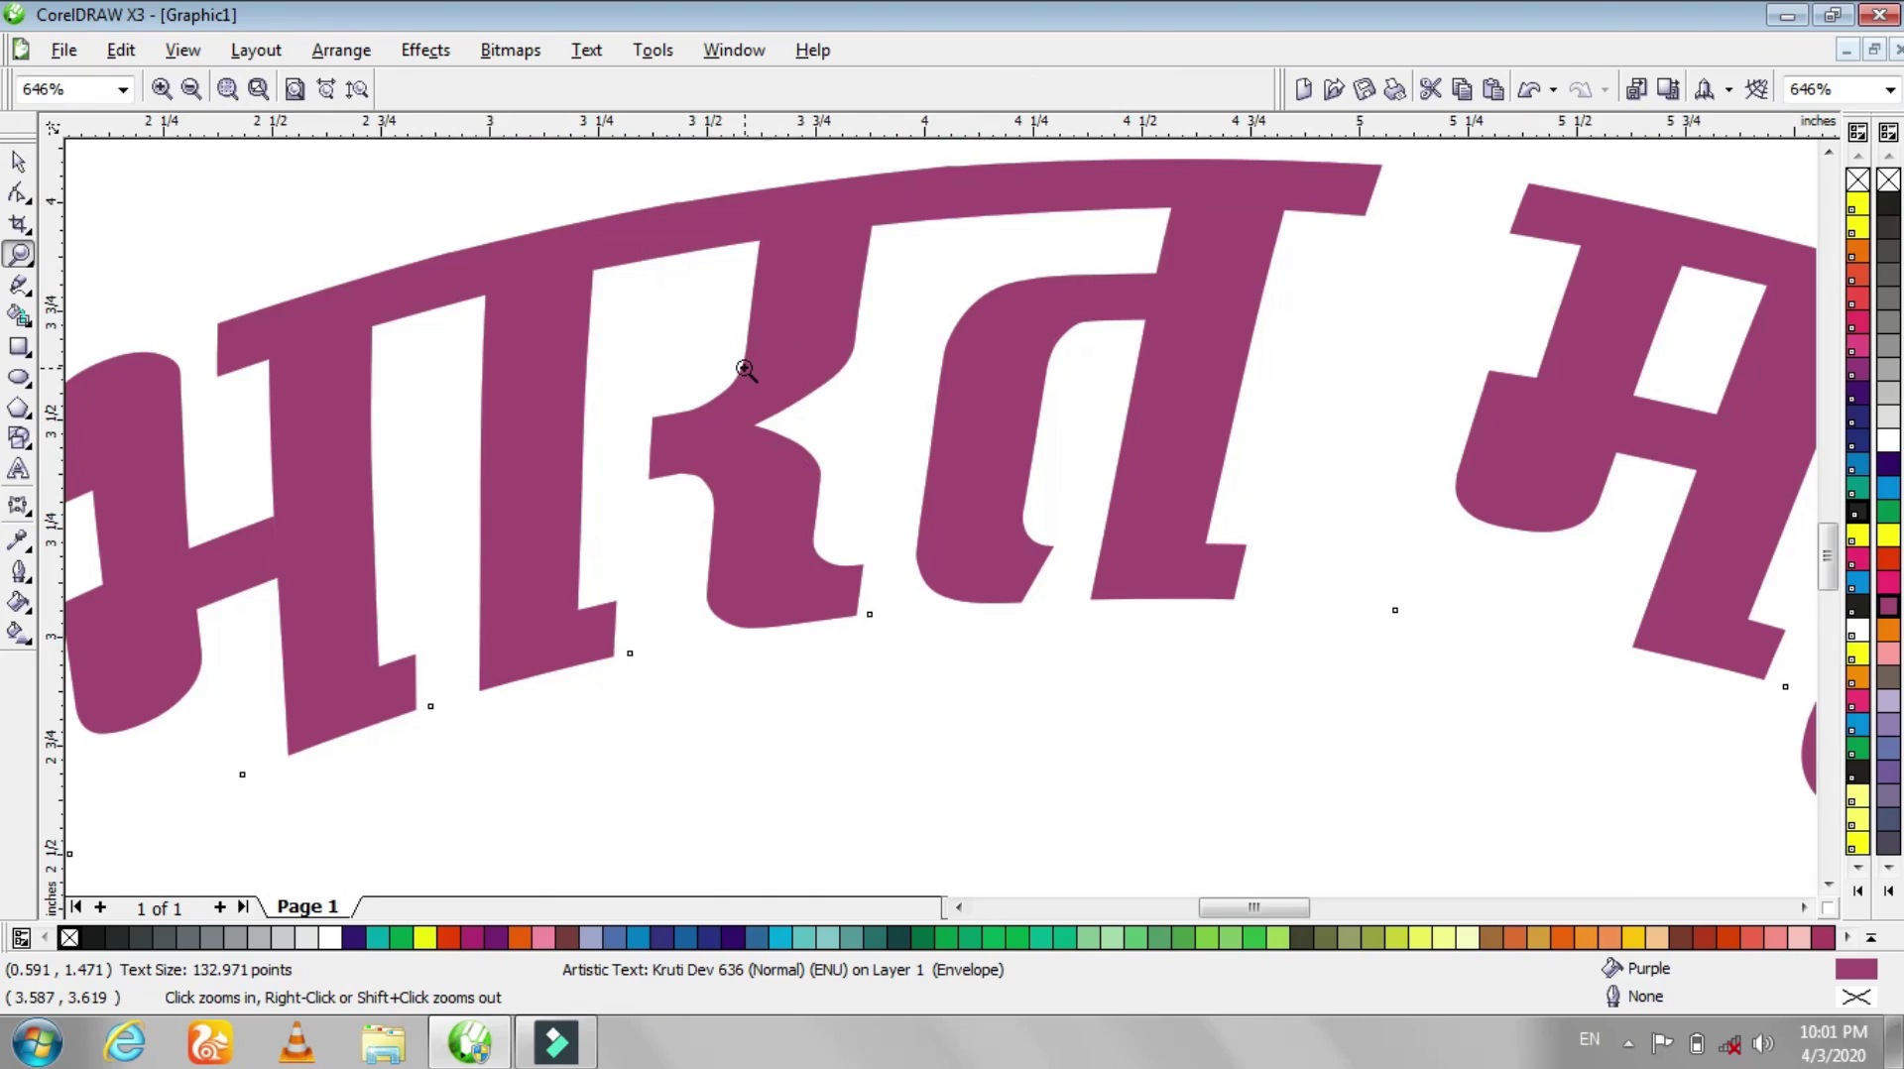
{"action": "left_click", "coordinate": [697, 356], "text": "shift"}
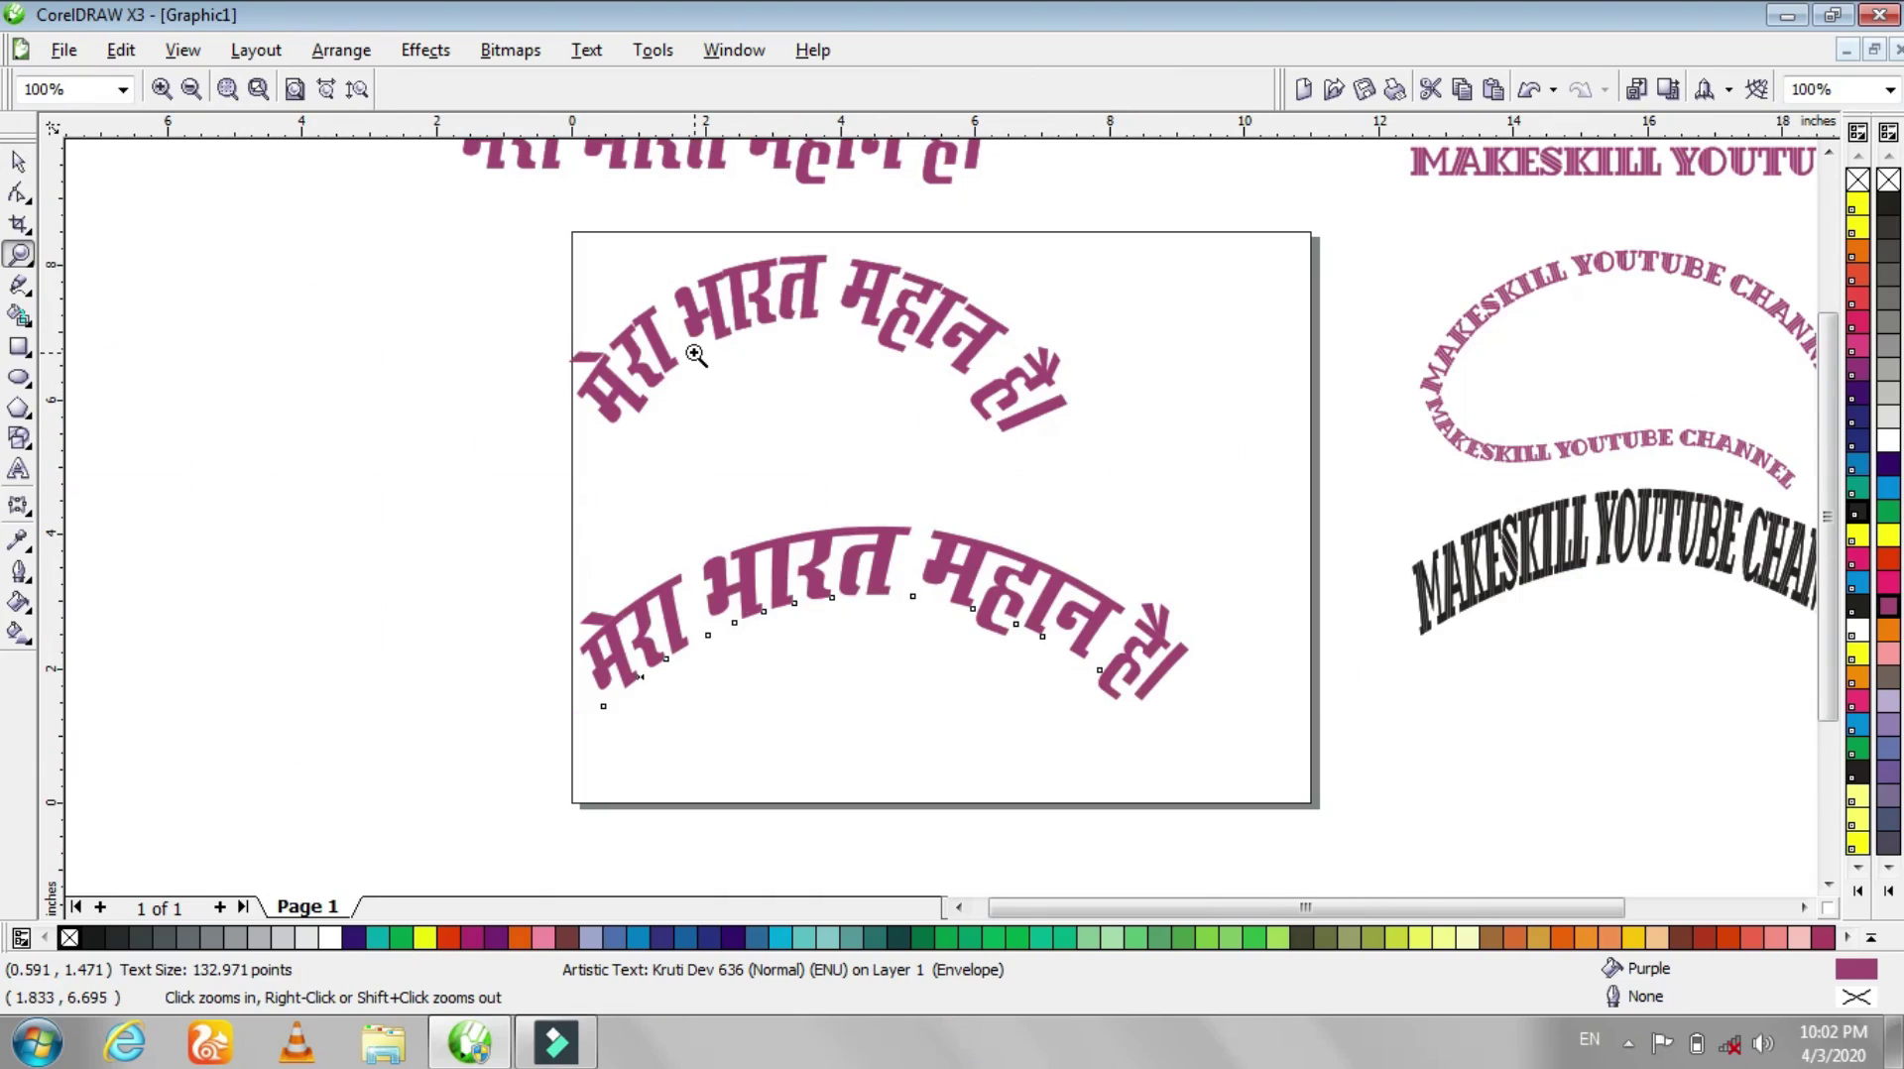
- Apply a parallel extrusion to the envelope-arched Hindi text, receding up and to the right by about 1.27 by 0.94 inches
{"action": "left_click", "coordinate": [29, 520]}
{"action": "left_click", "coordinate": [239, 520]}
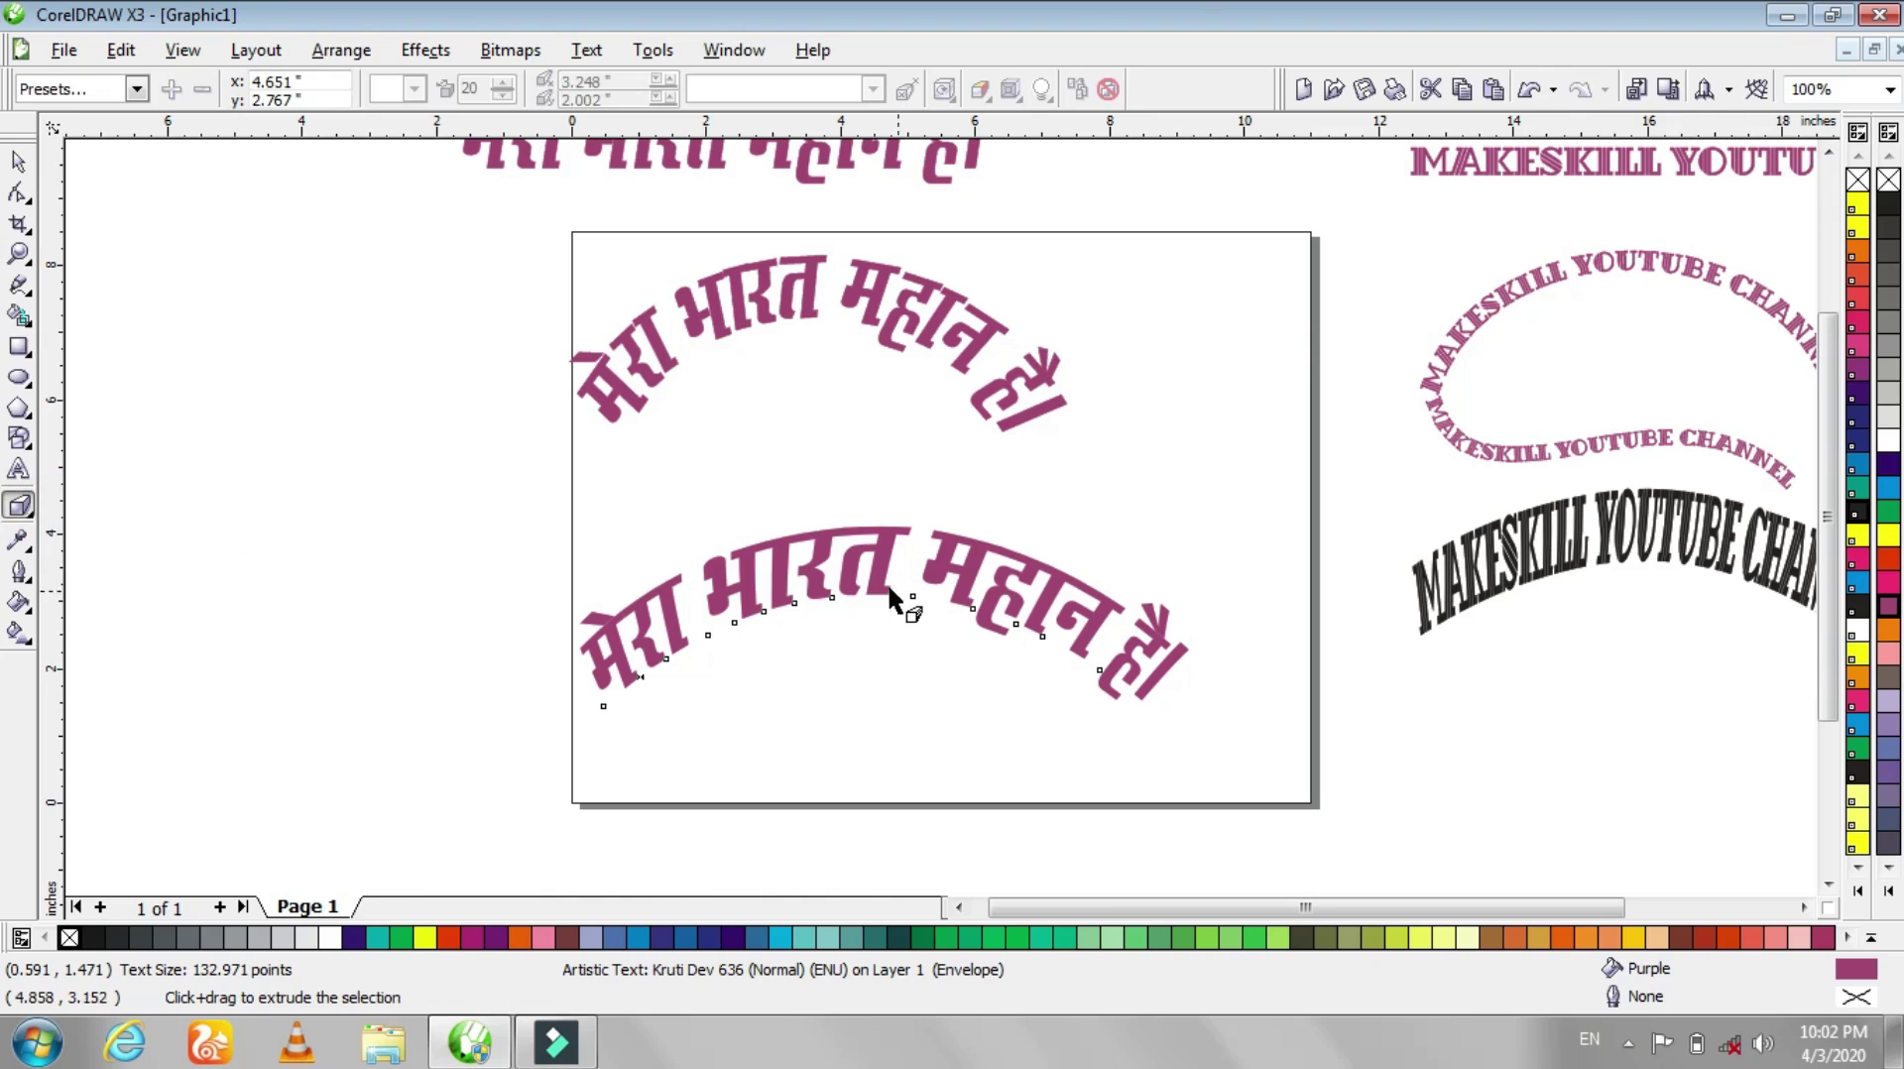
{"action": "left_click_drag", "start_coordinate": [854, 595], "coordinate": [1087, 438]}
{"action": "left_click", "coordinate": [415, 88]}
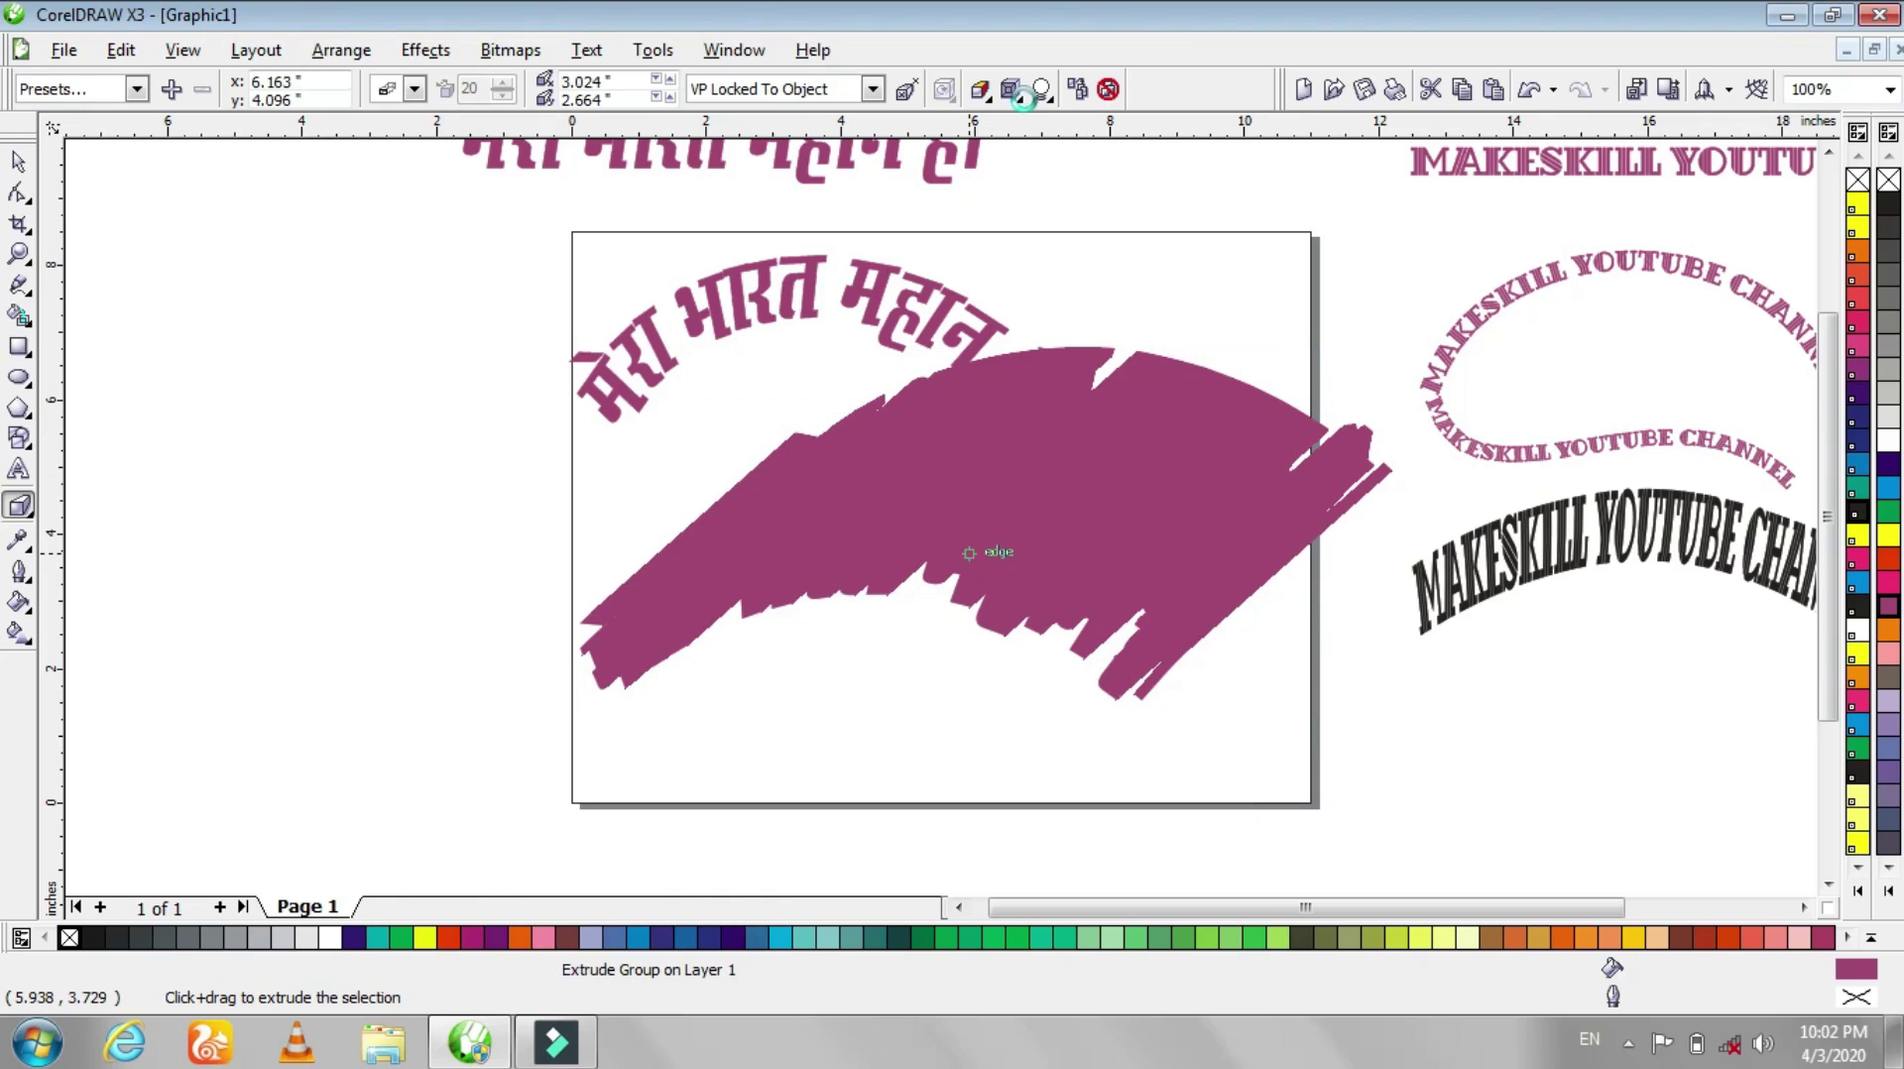
{"action": "left_click", "coordinate": [982, 89]}
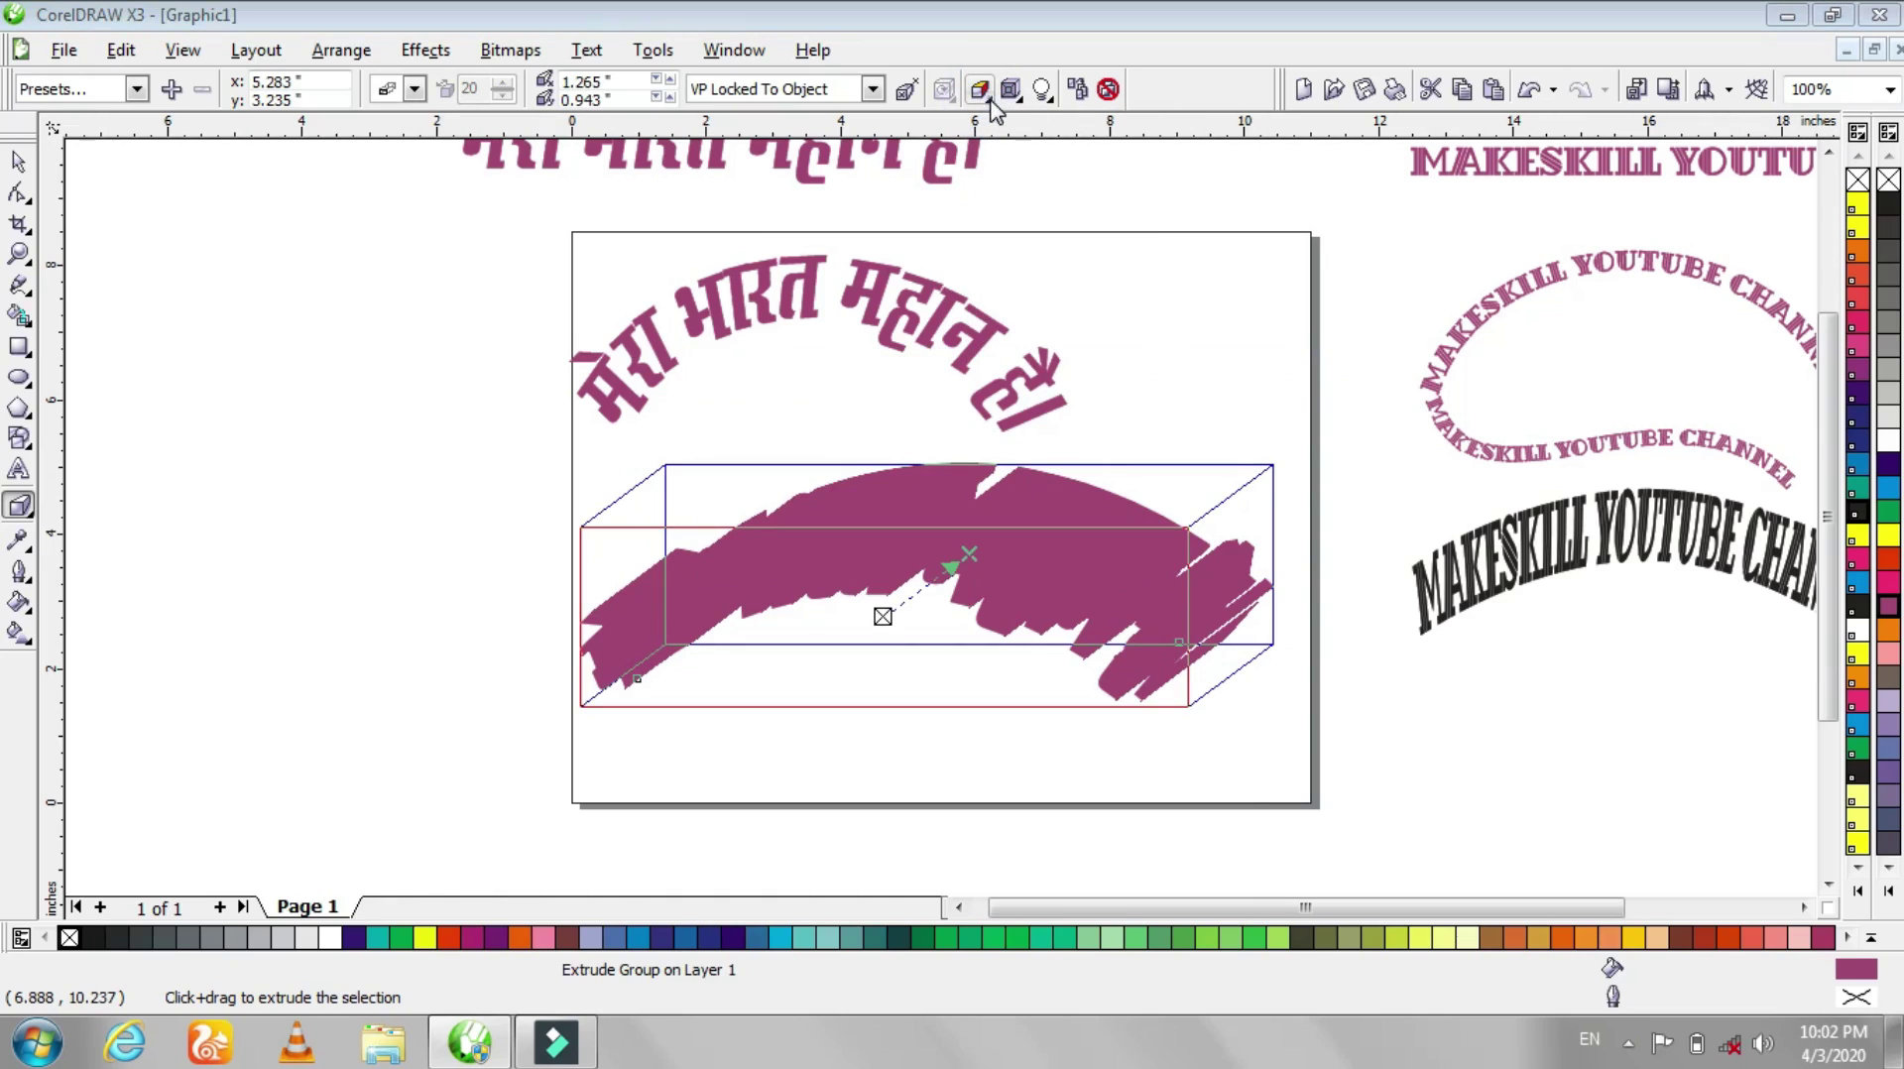
- Shade the extrusion from light blue to deep purple, and shorten its depth to about 0.56 by 0.53 inches
{"action": "left_click", "coordinate": [980, 89]}
{"action": "left_click", "coordinate": [1075, 180]}
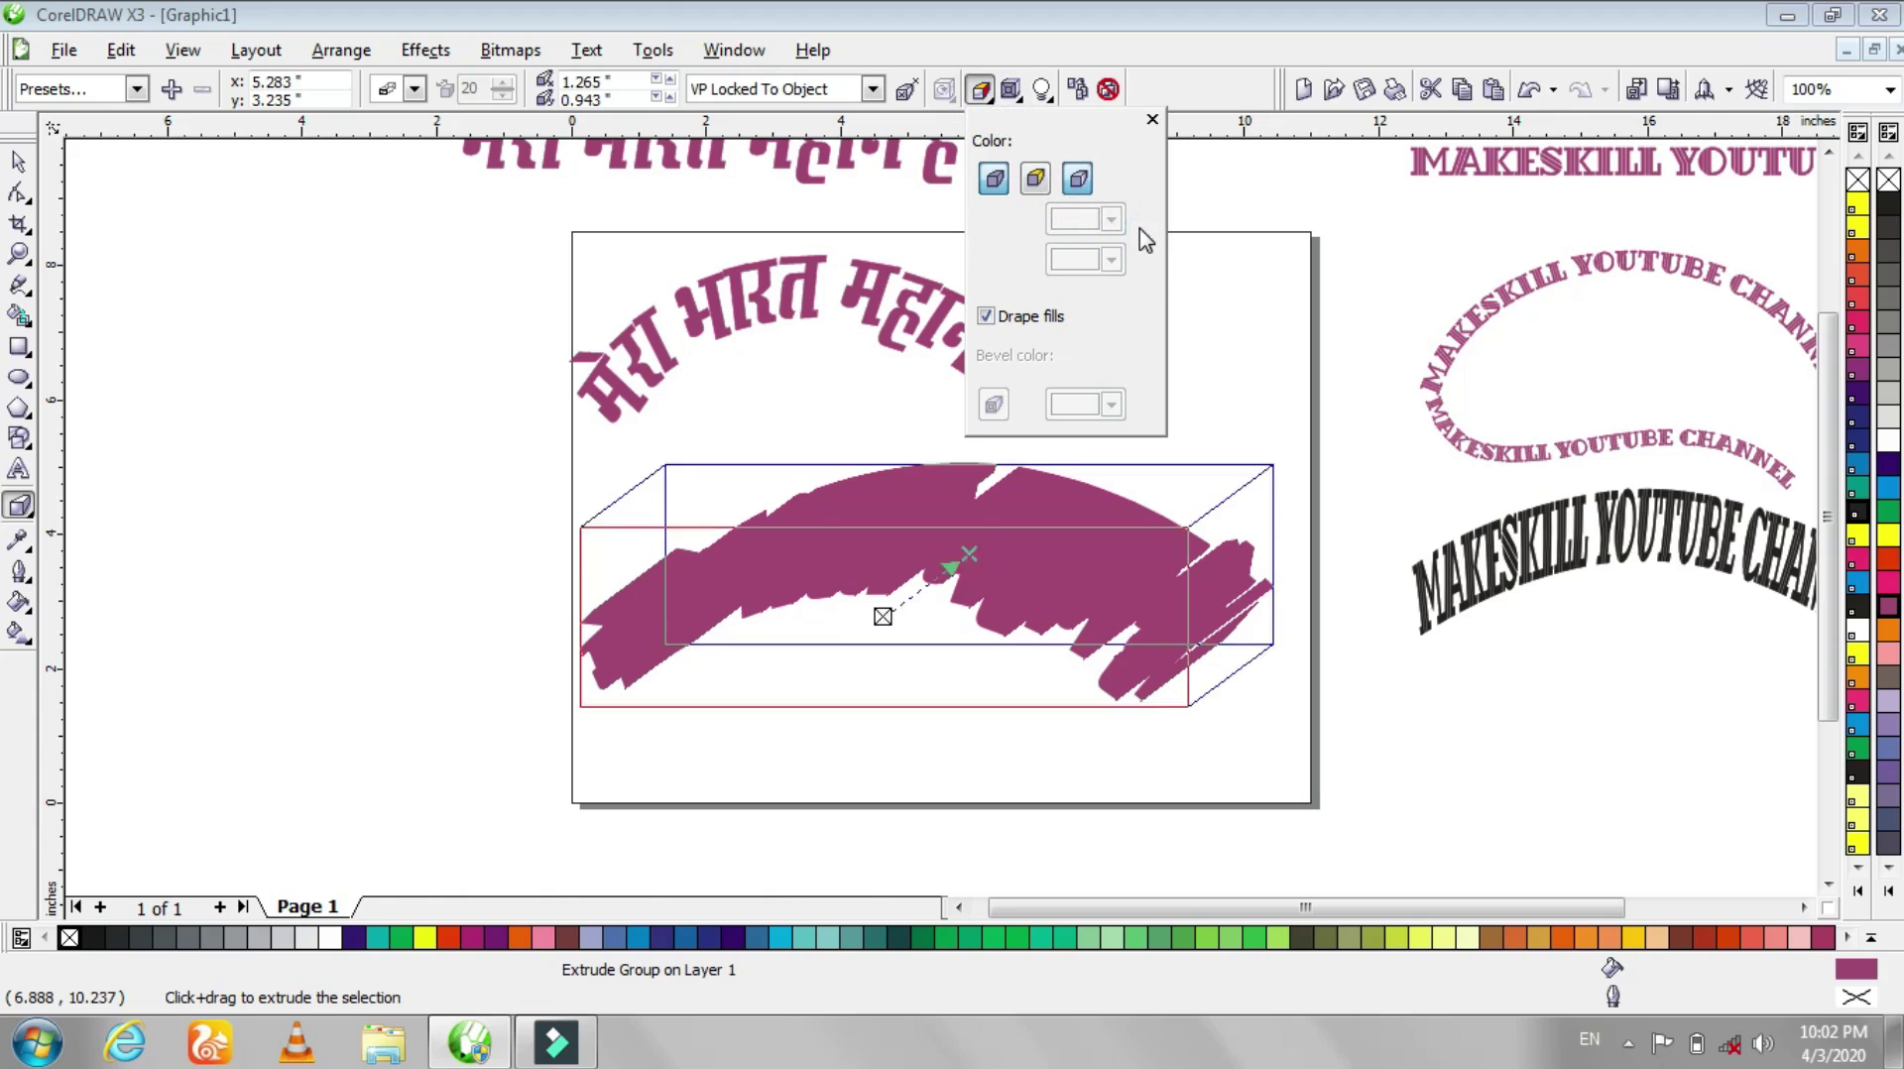
{"action": "left_click", "coordinate": [1111, 261]}
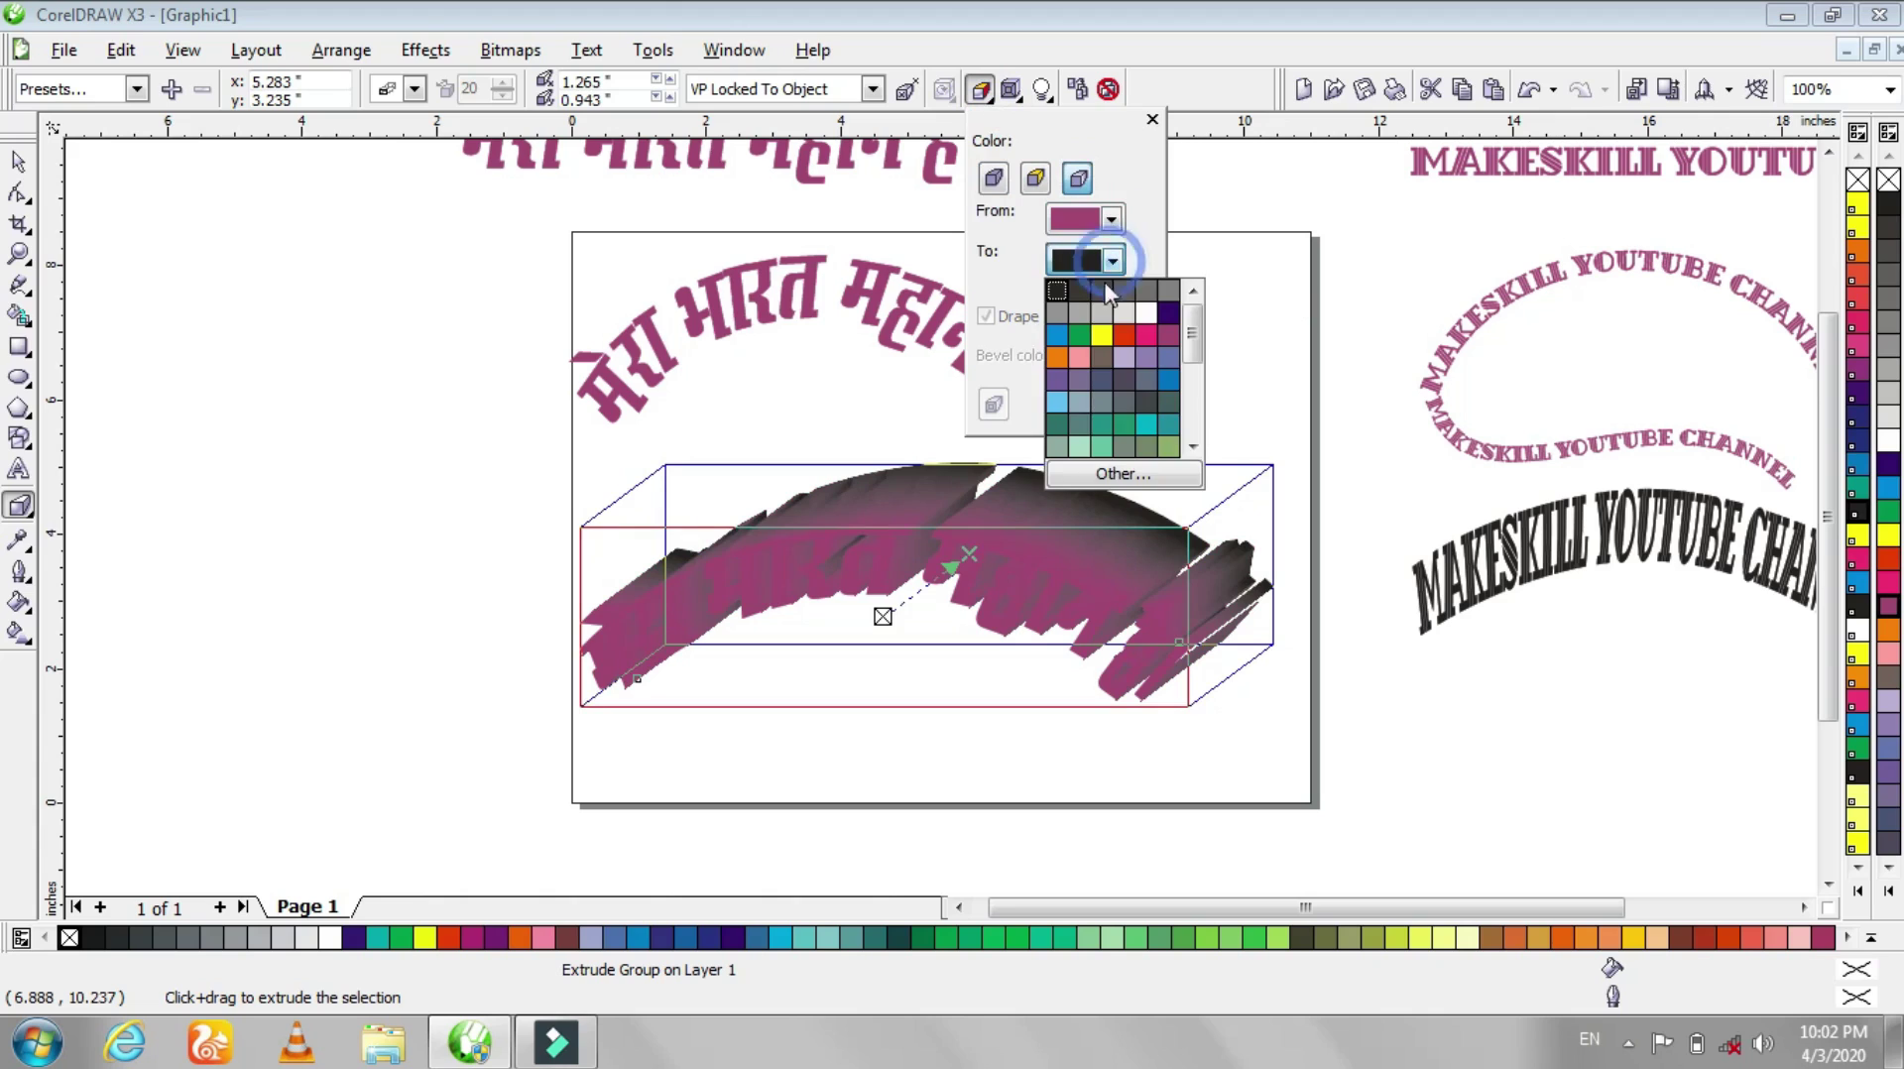
{"action": "left_click", "coordinate": [1142, 313]}
{"action": "left_click", "coordinate": [1116, 250]}
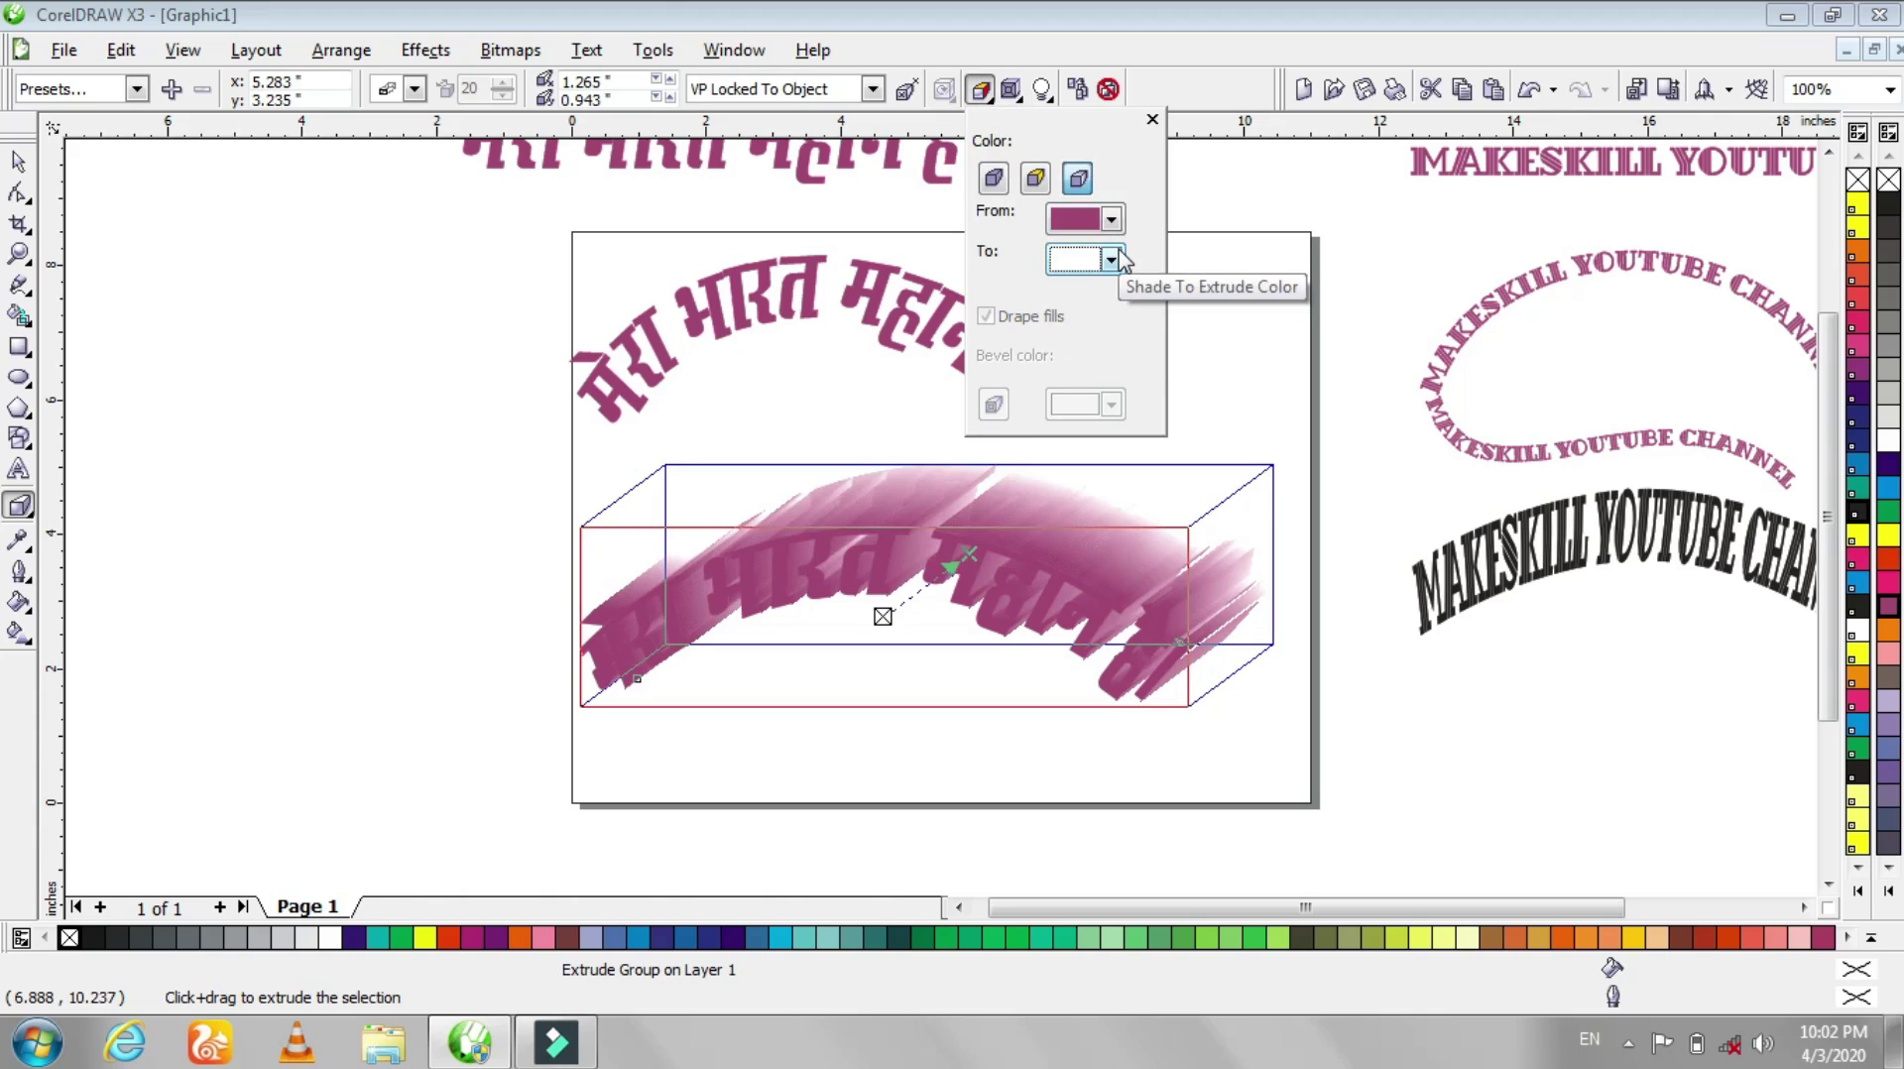
{"action": "left_click", "coordinate": [1111, 220]}
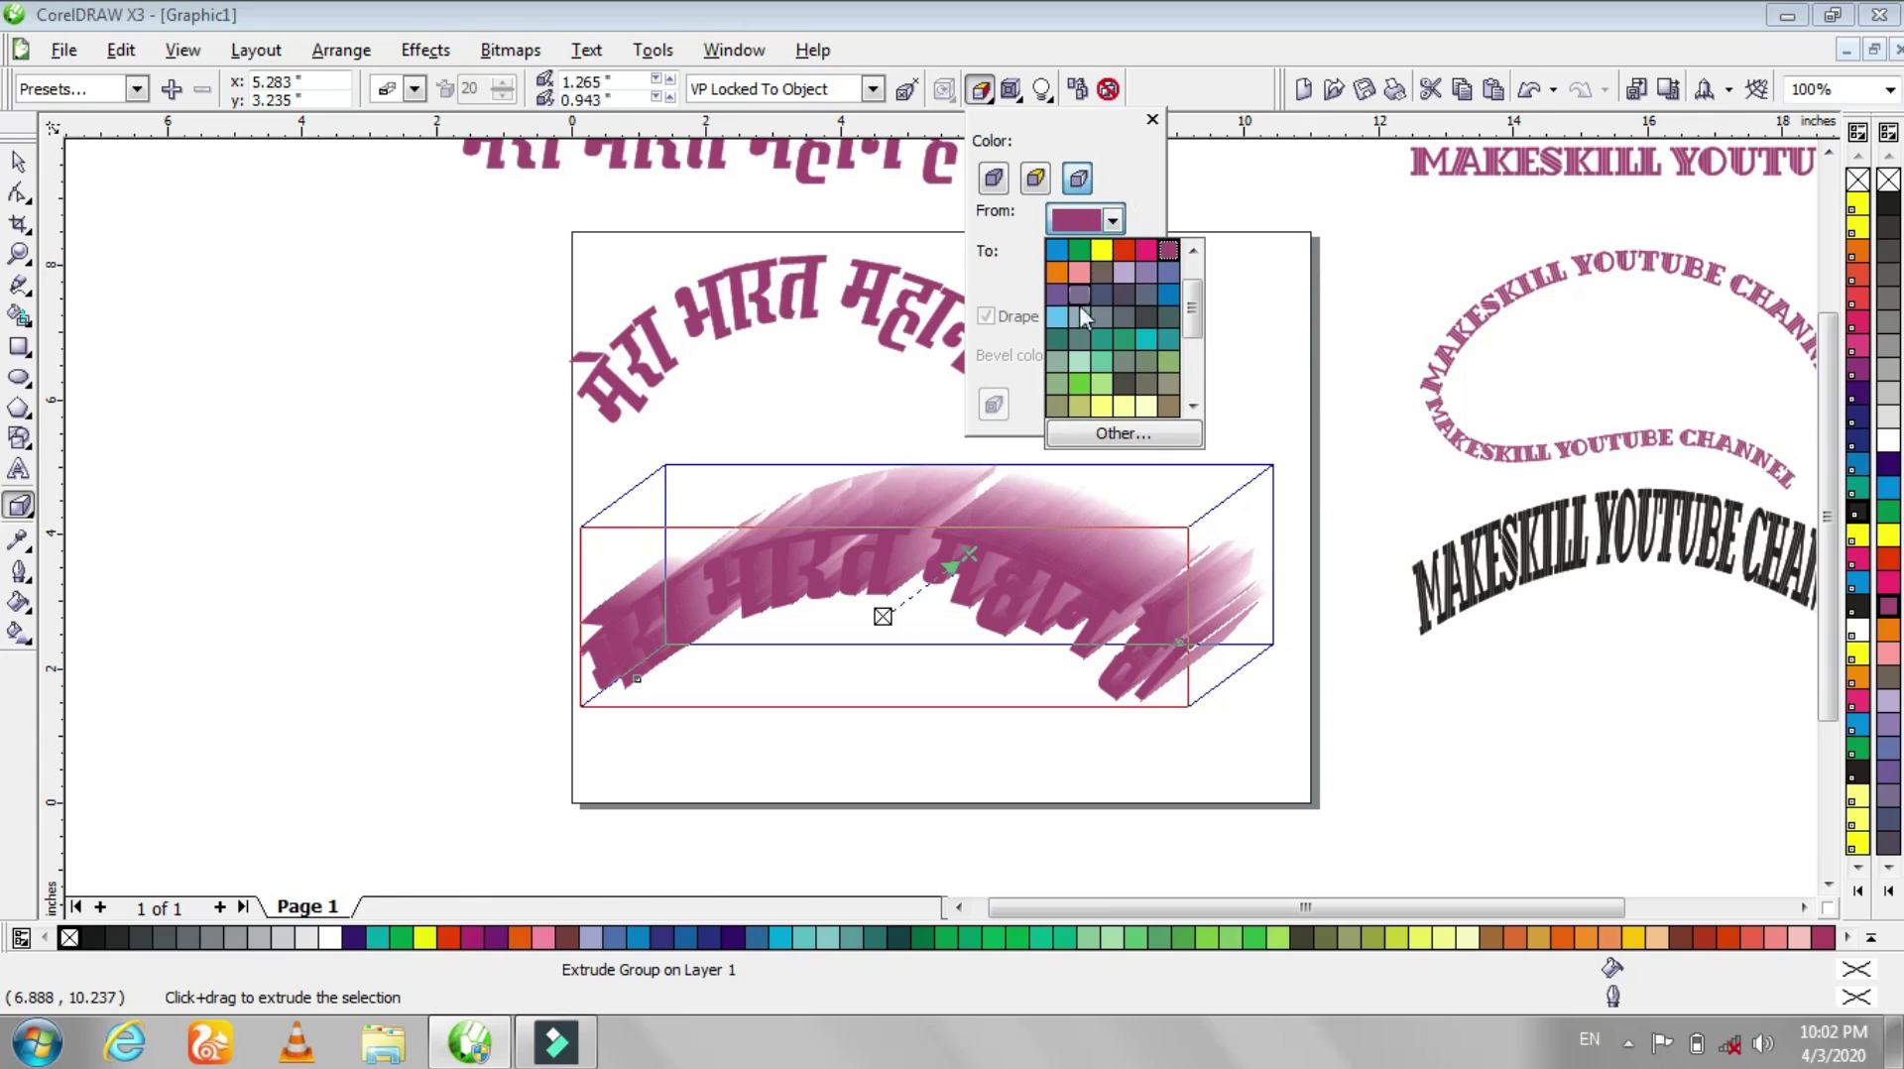
{"action": "left_click", "coordinate": [1055, 318]}
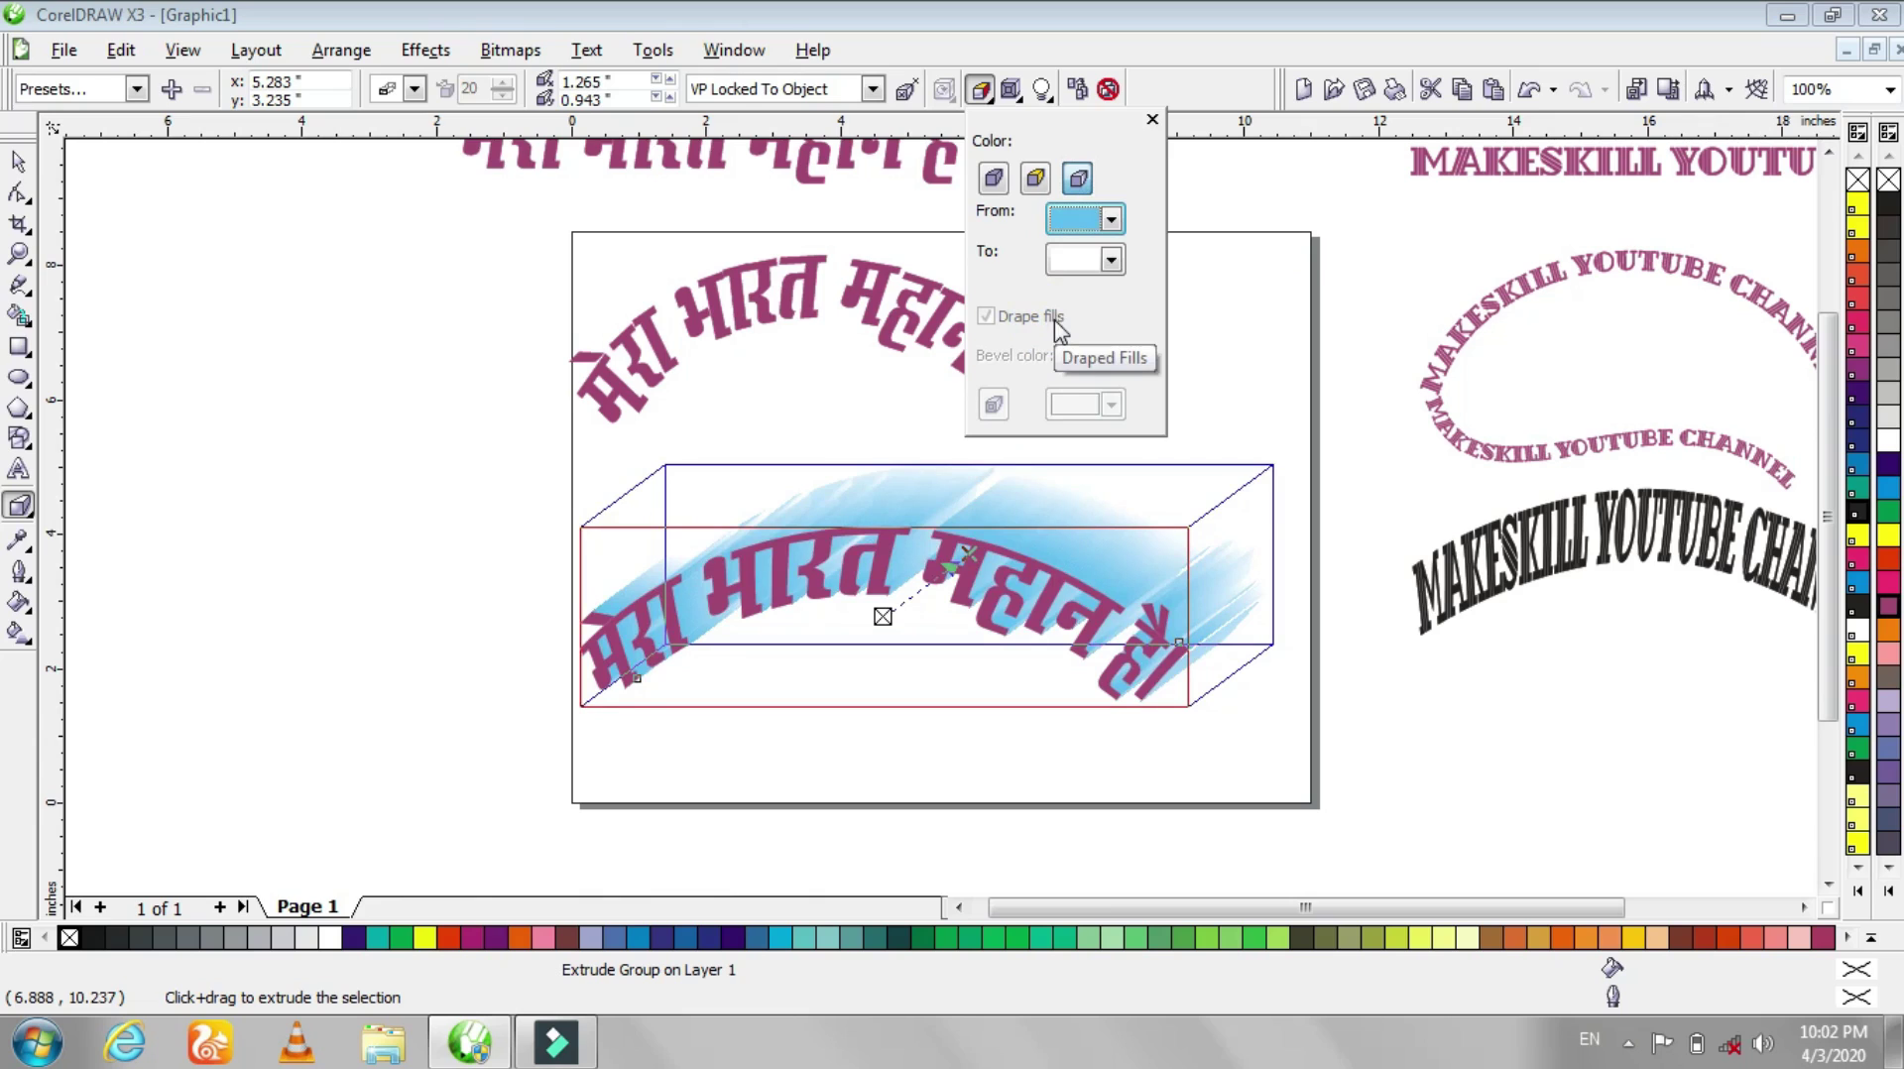
{"action": "left_click", "coordinate": [1106, 259]}
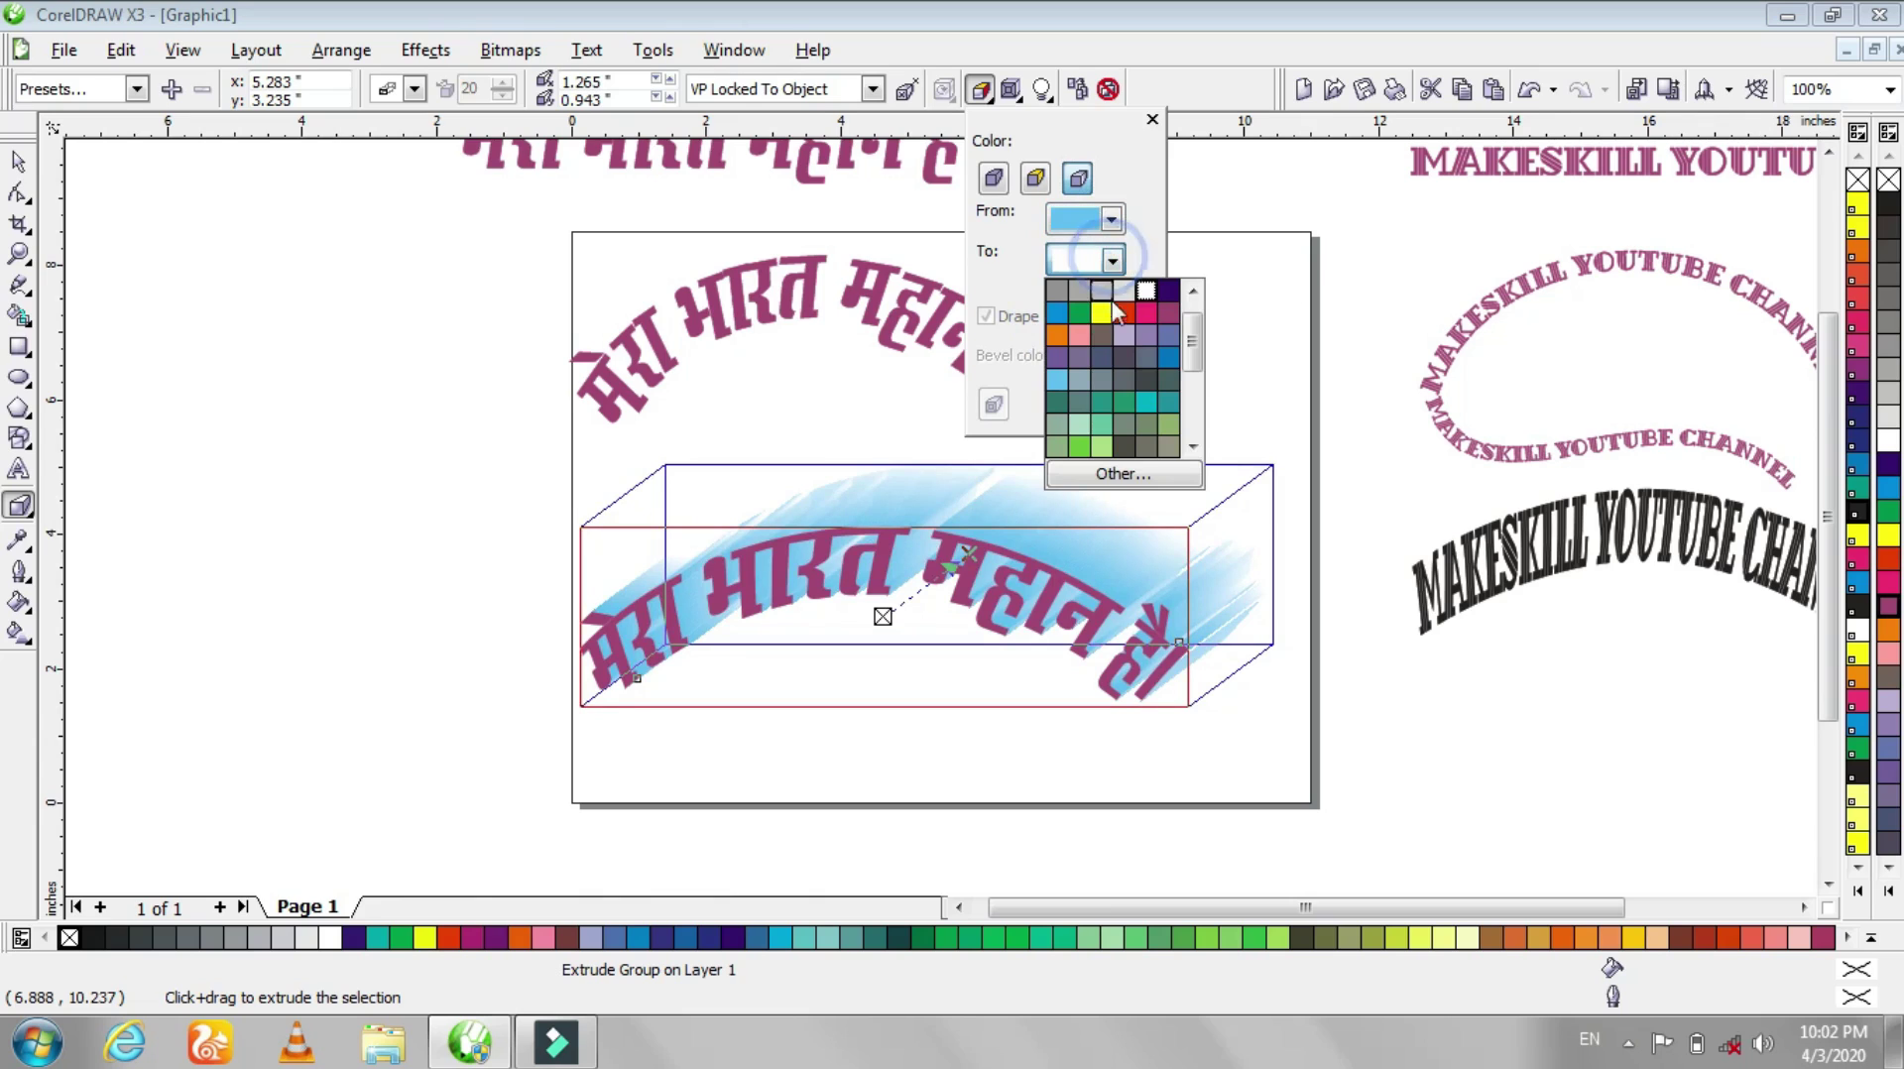
{"action": "left_click", "coordinate": [1169, 291]}
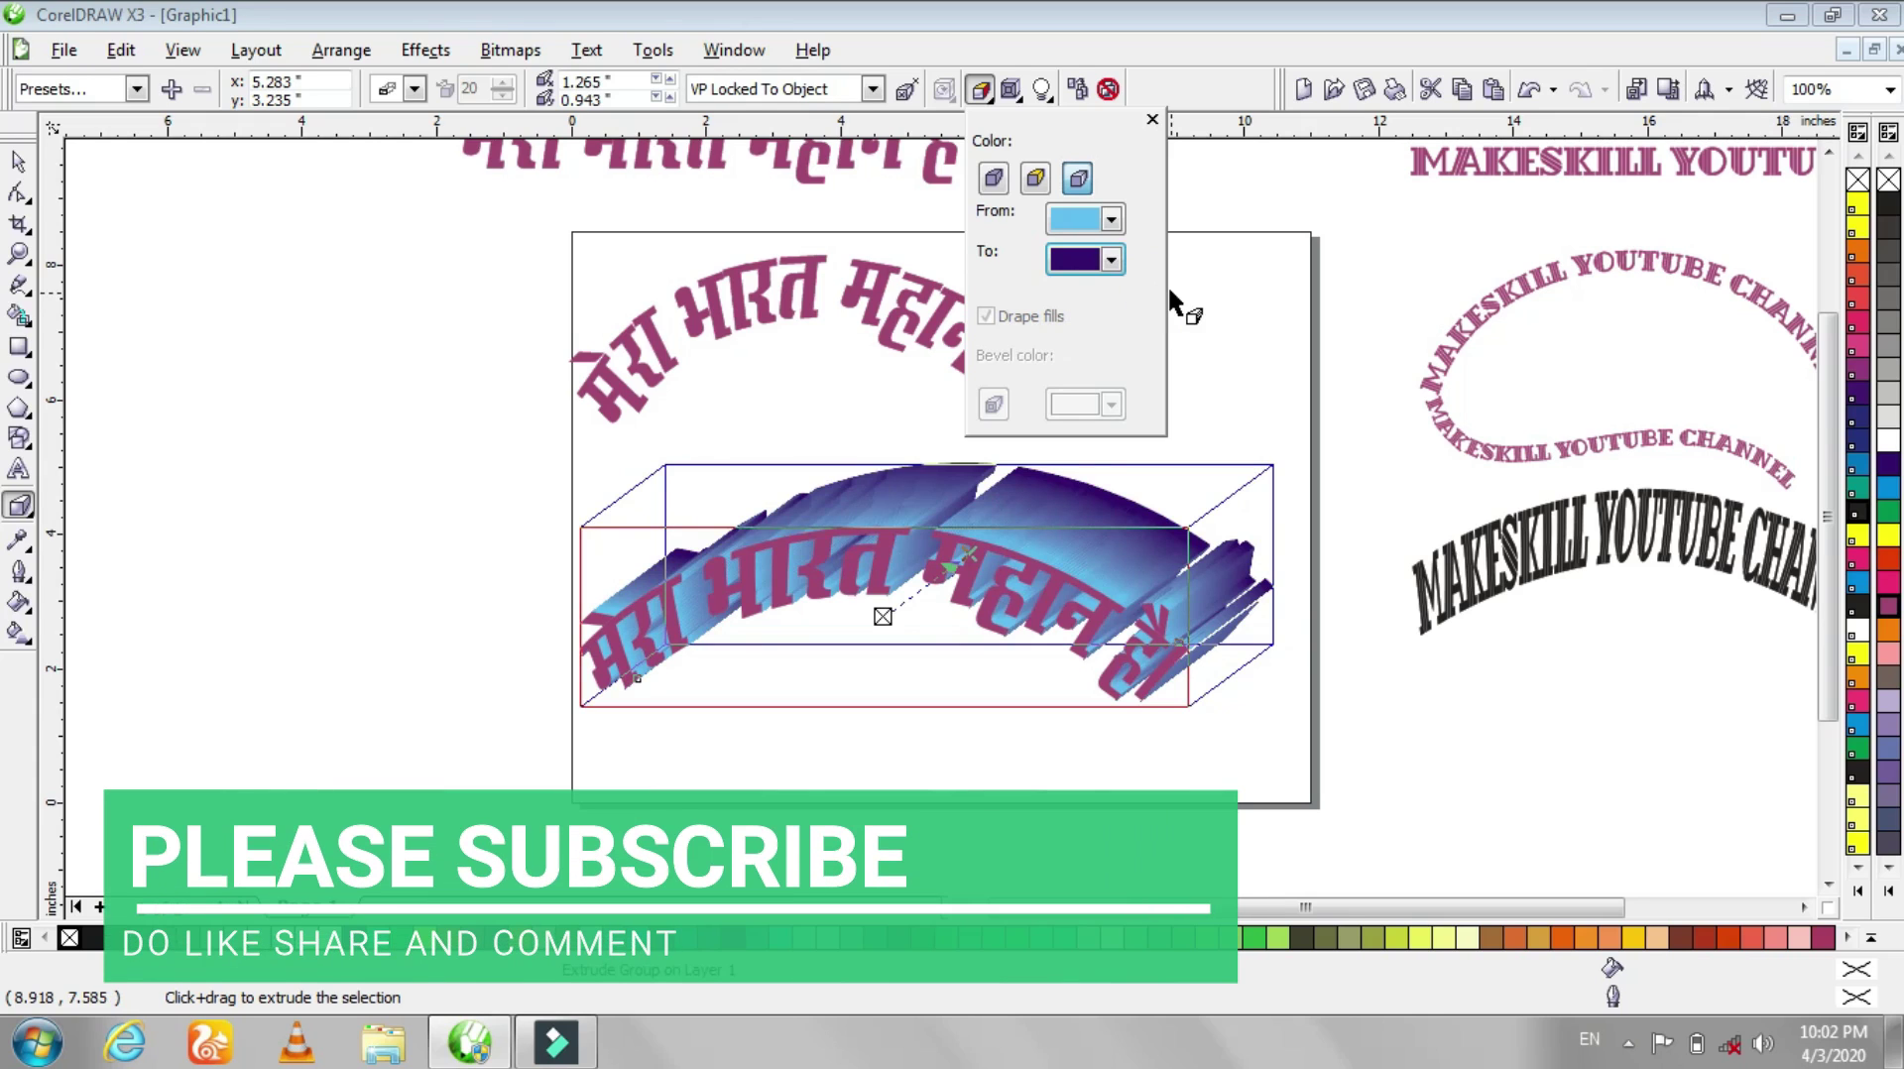
{"action": "left_click", "coordinate": [965, 554]}
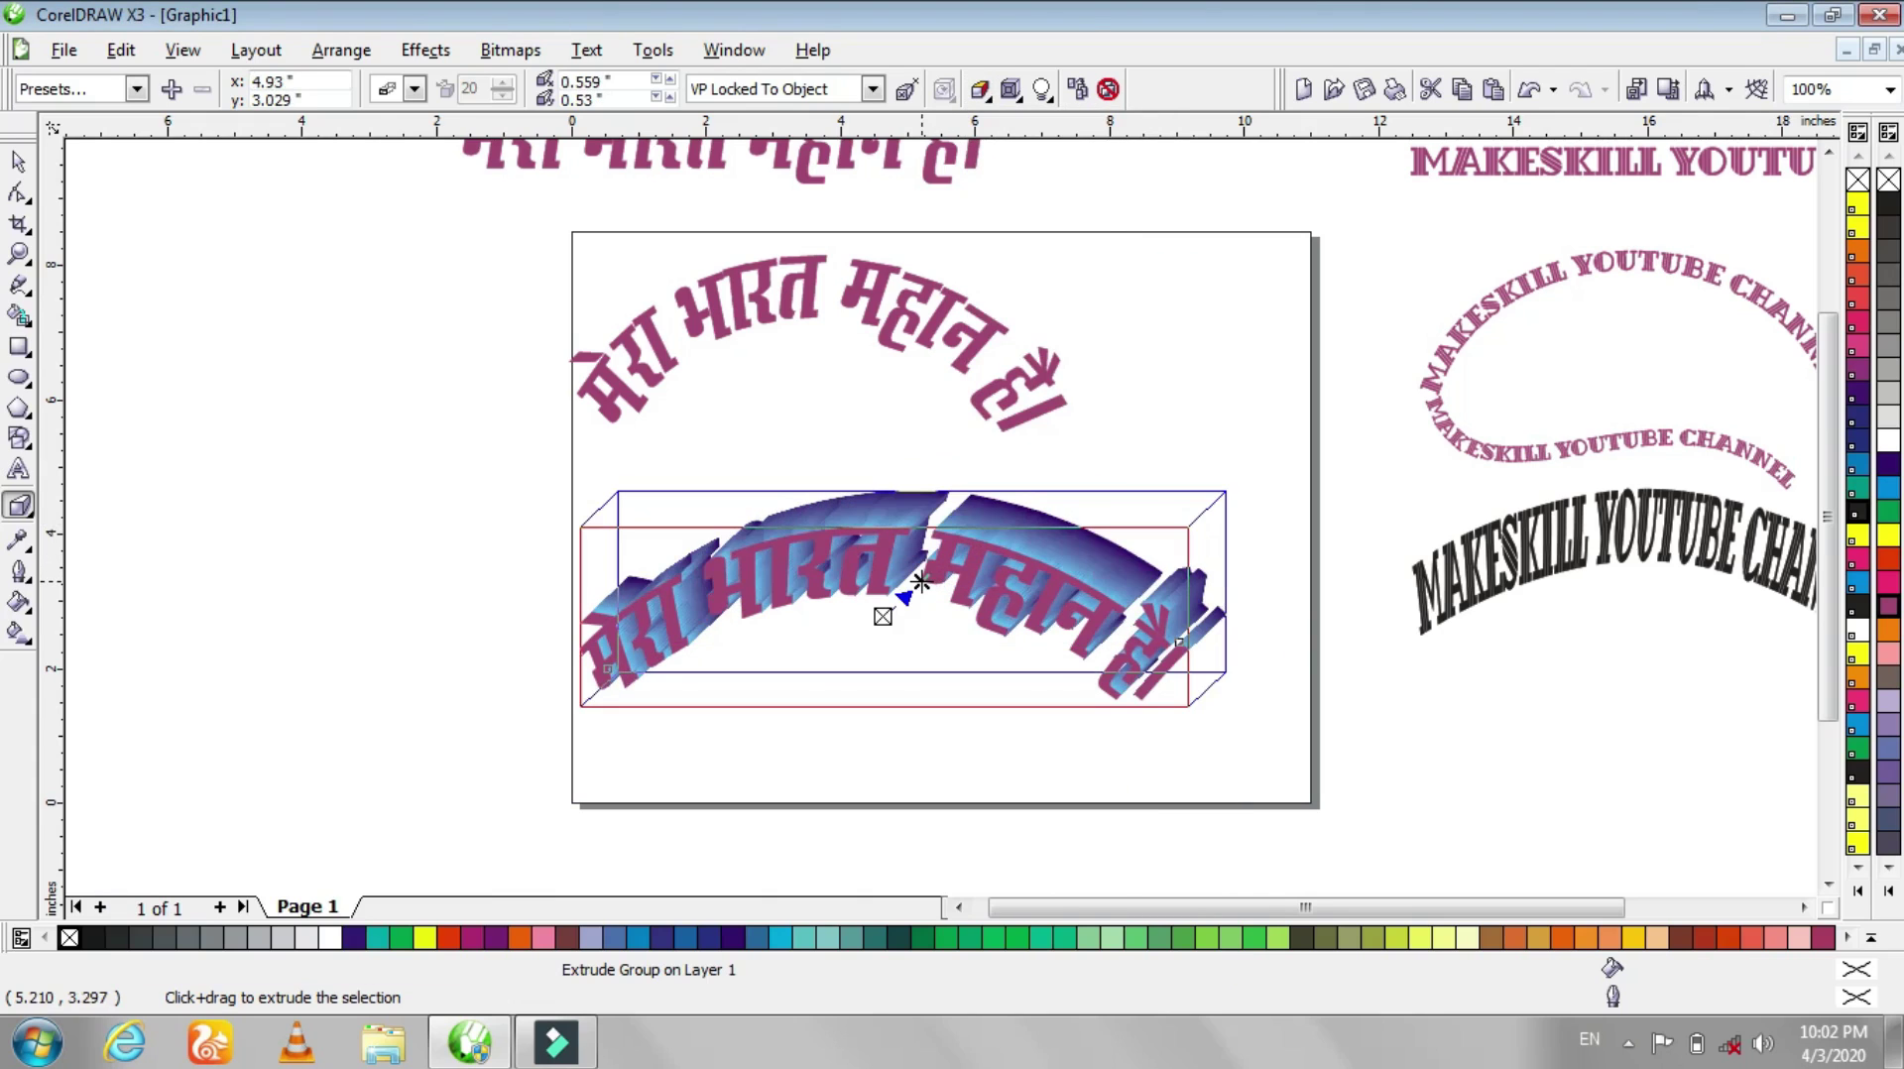
- Examine the extruded letters' inner faces and the shading along their top line up close
{"action": "key", "text": "z"}
{"action": "left_click_drag", "start_coordinate": [941, 493], "coordinate": [1104, 612]}
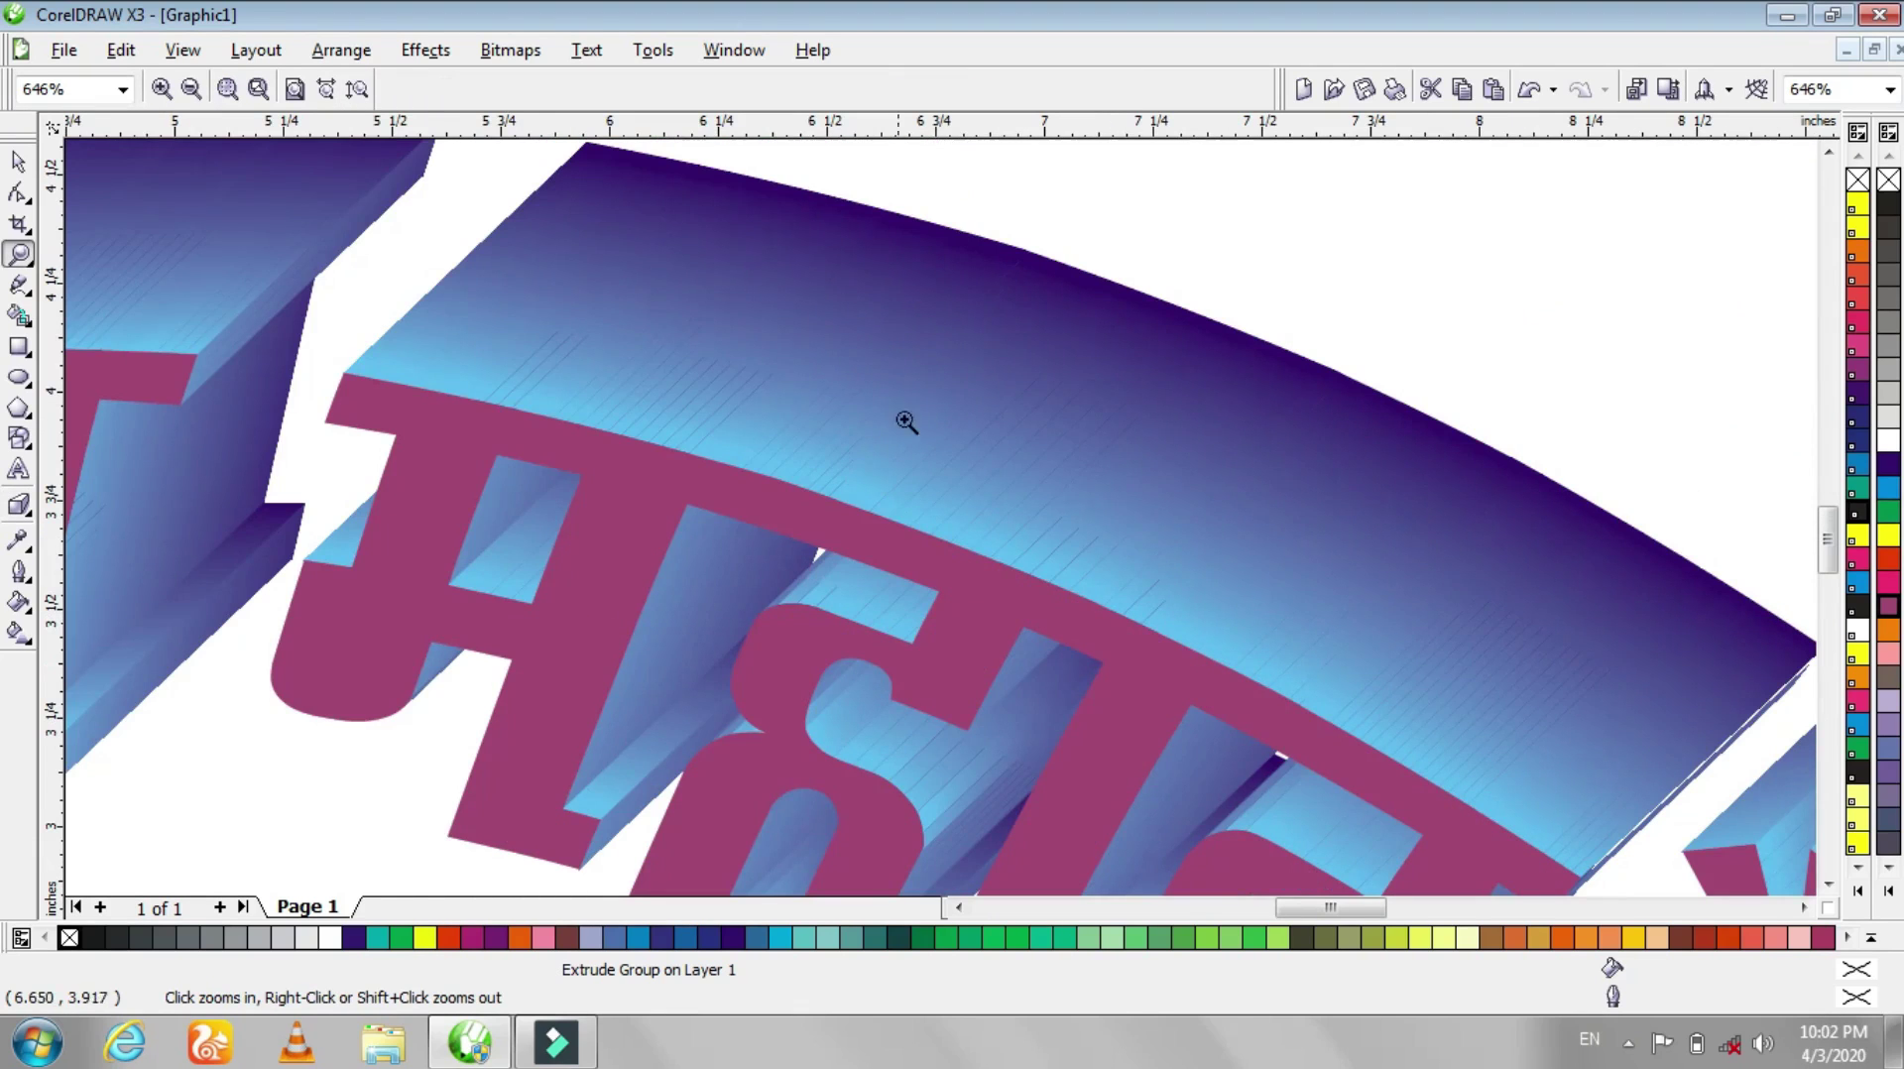
{"action": "left_click_drag", "start_coordinate": [466, 455], "coordinate": [620, 585]}
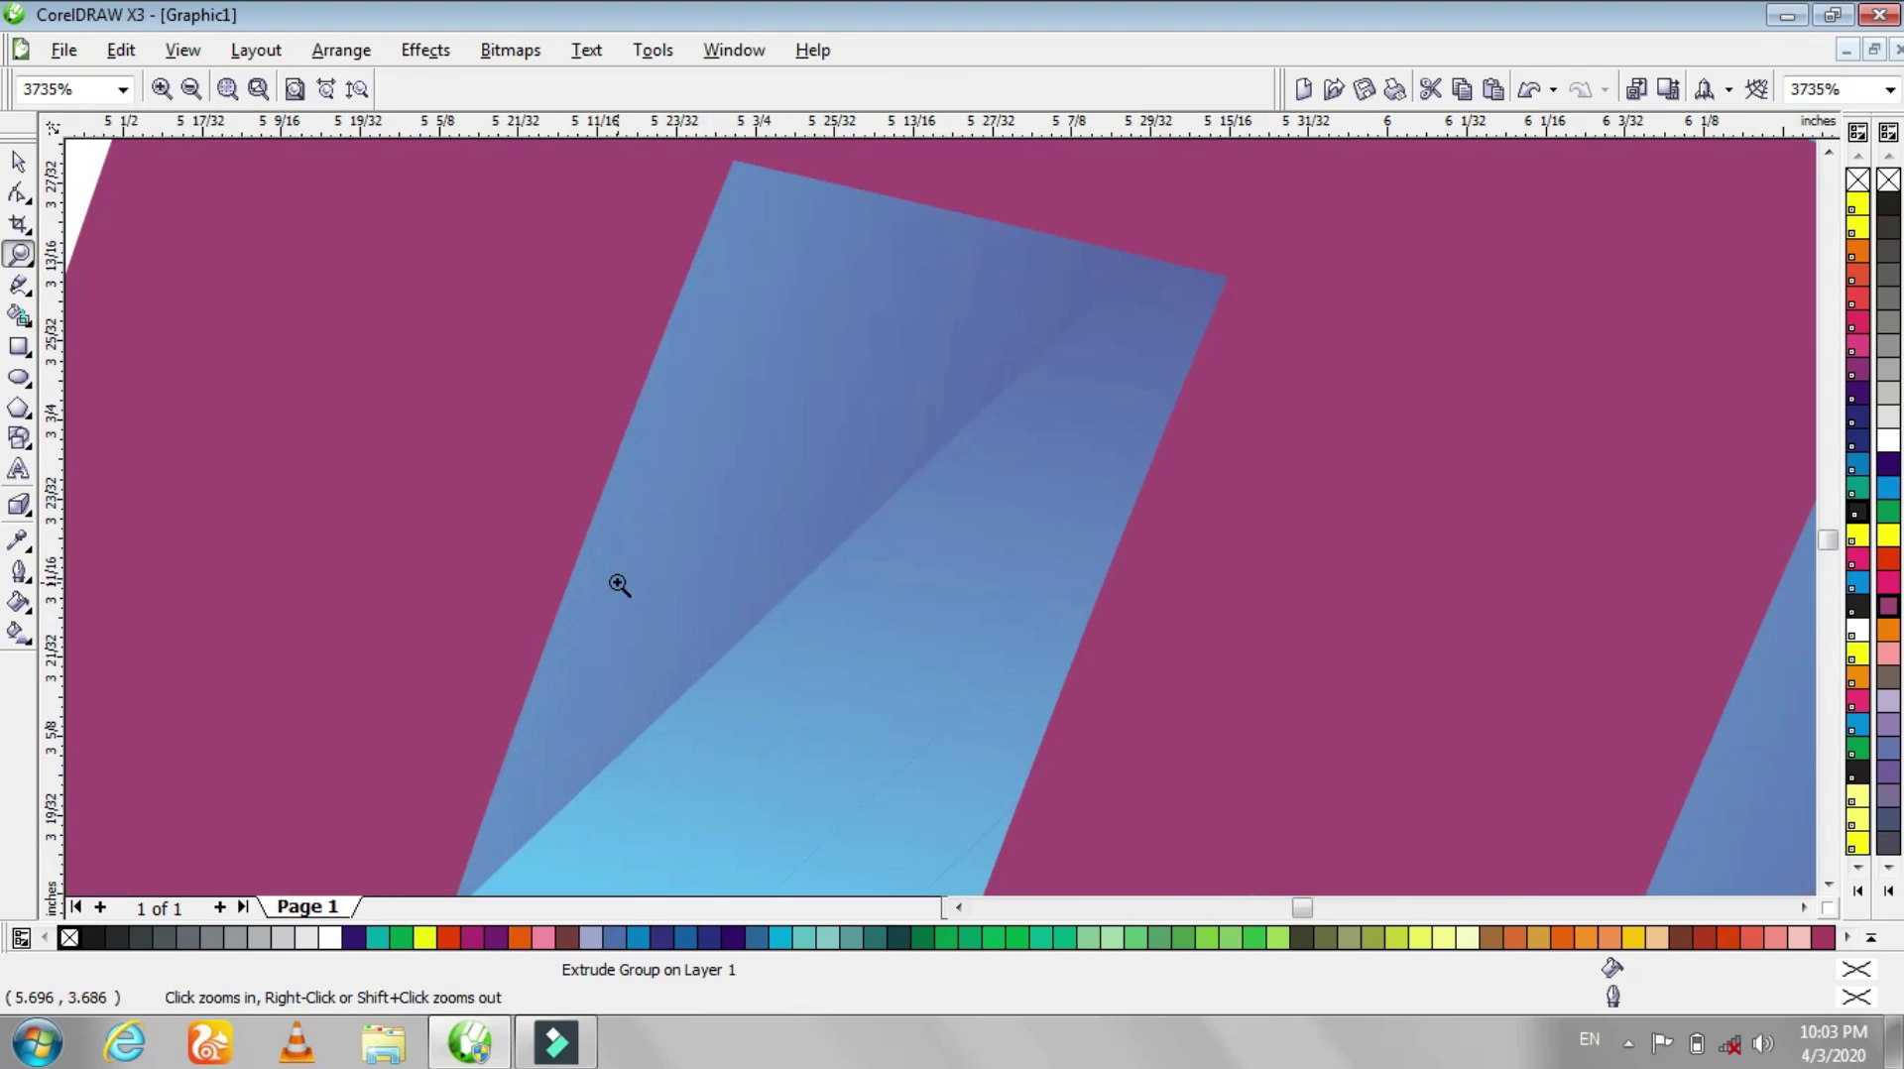
{"action": "left_click", "coordinate": [676, 548], "text": "shift"}
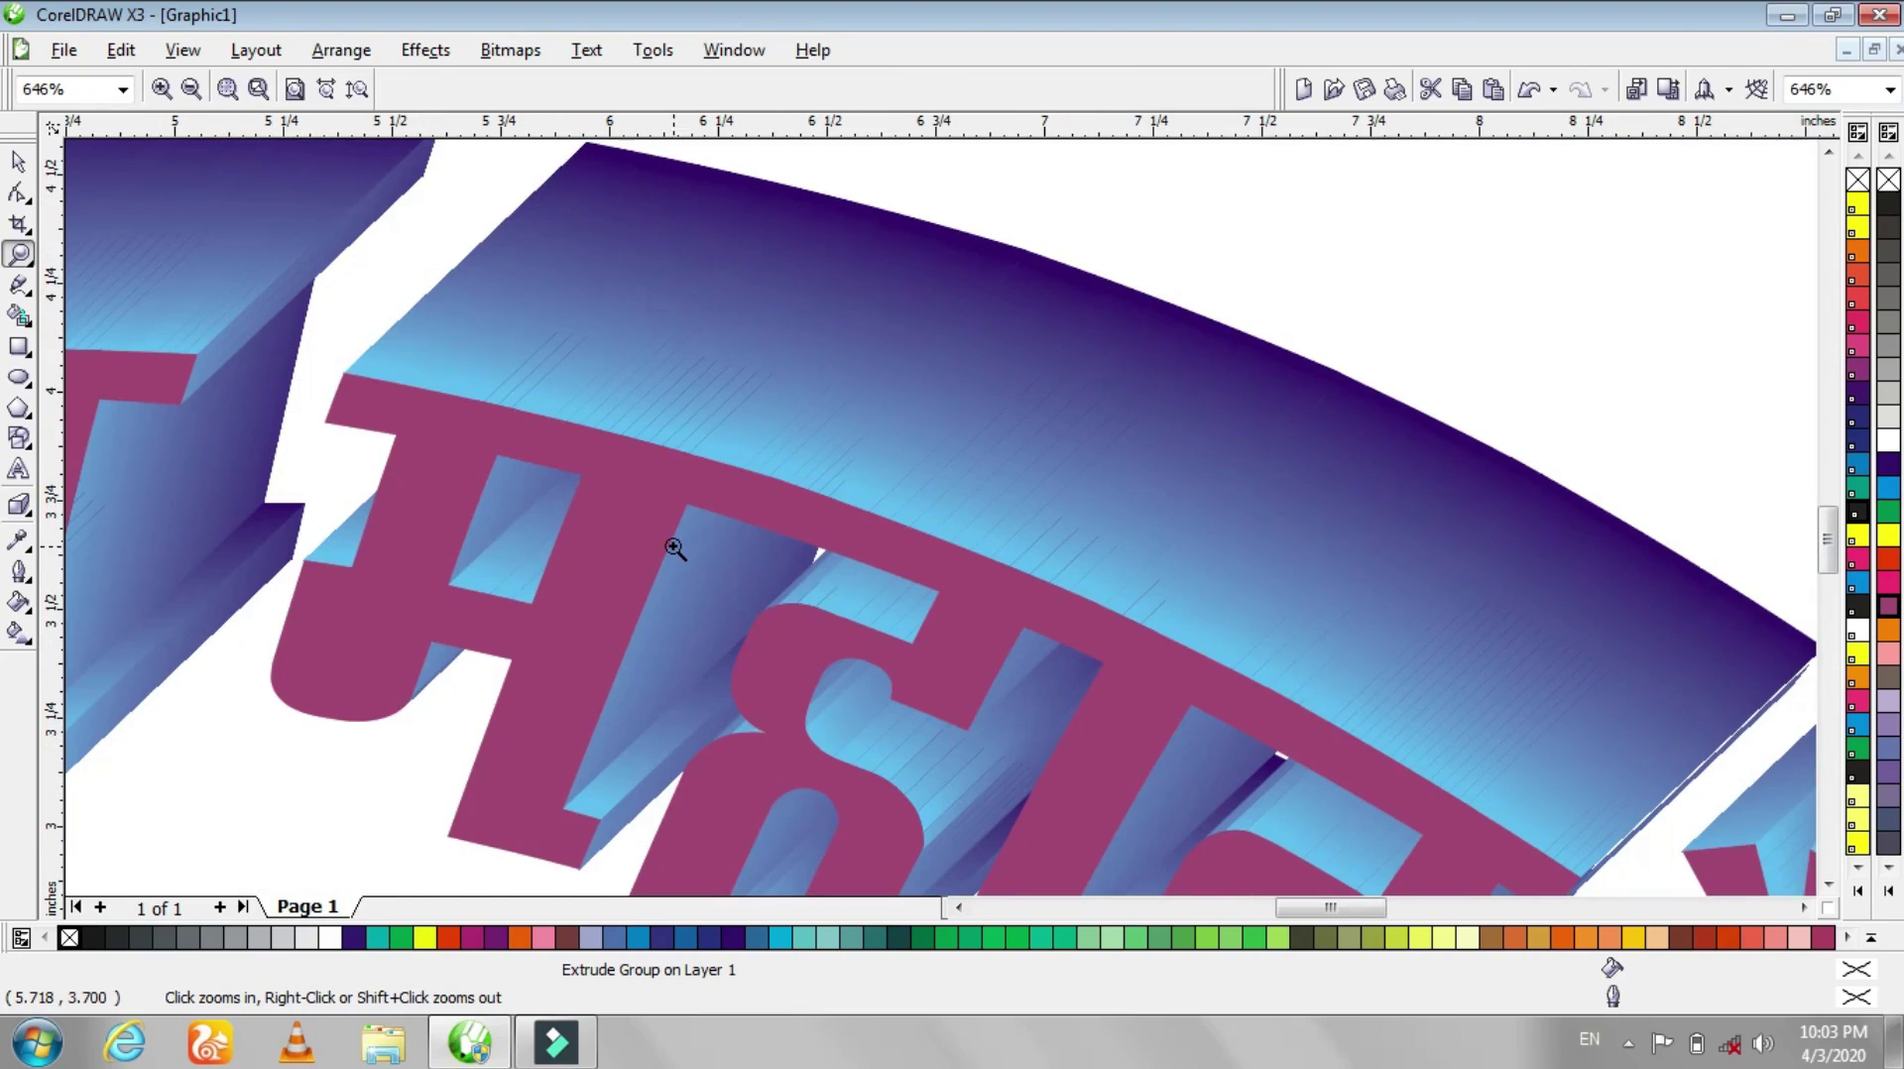
{"action": "left_click_drag", "start_coordinate": [590, 379], "coordinate": [739, 481]}
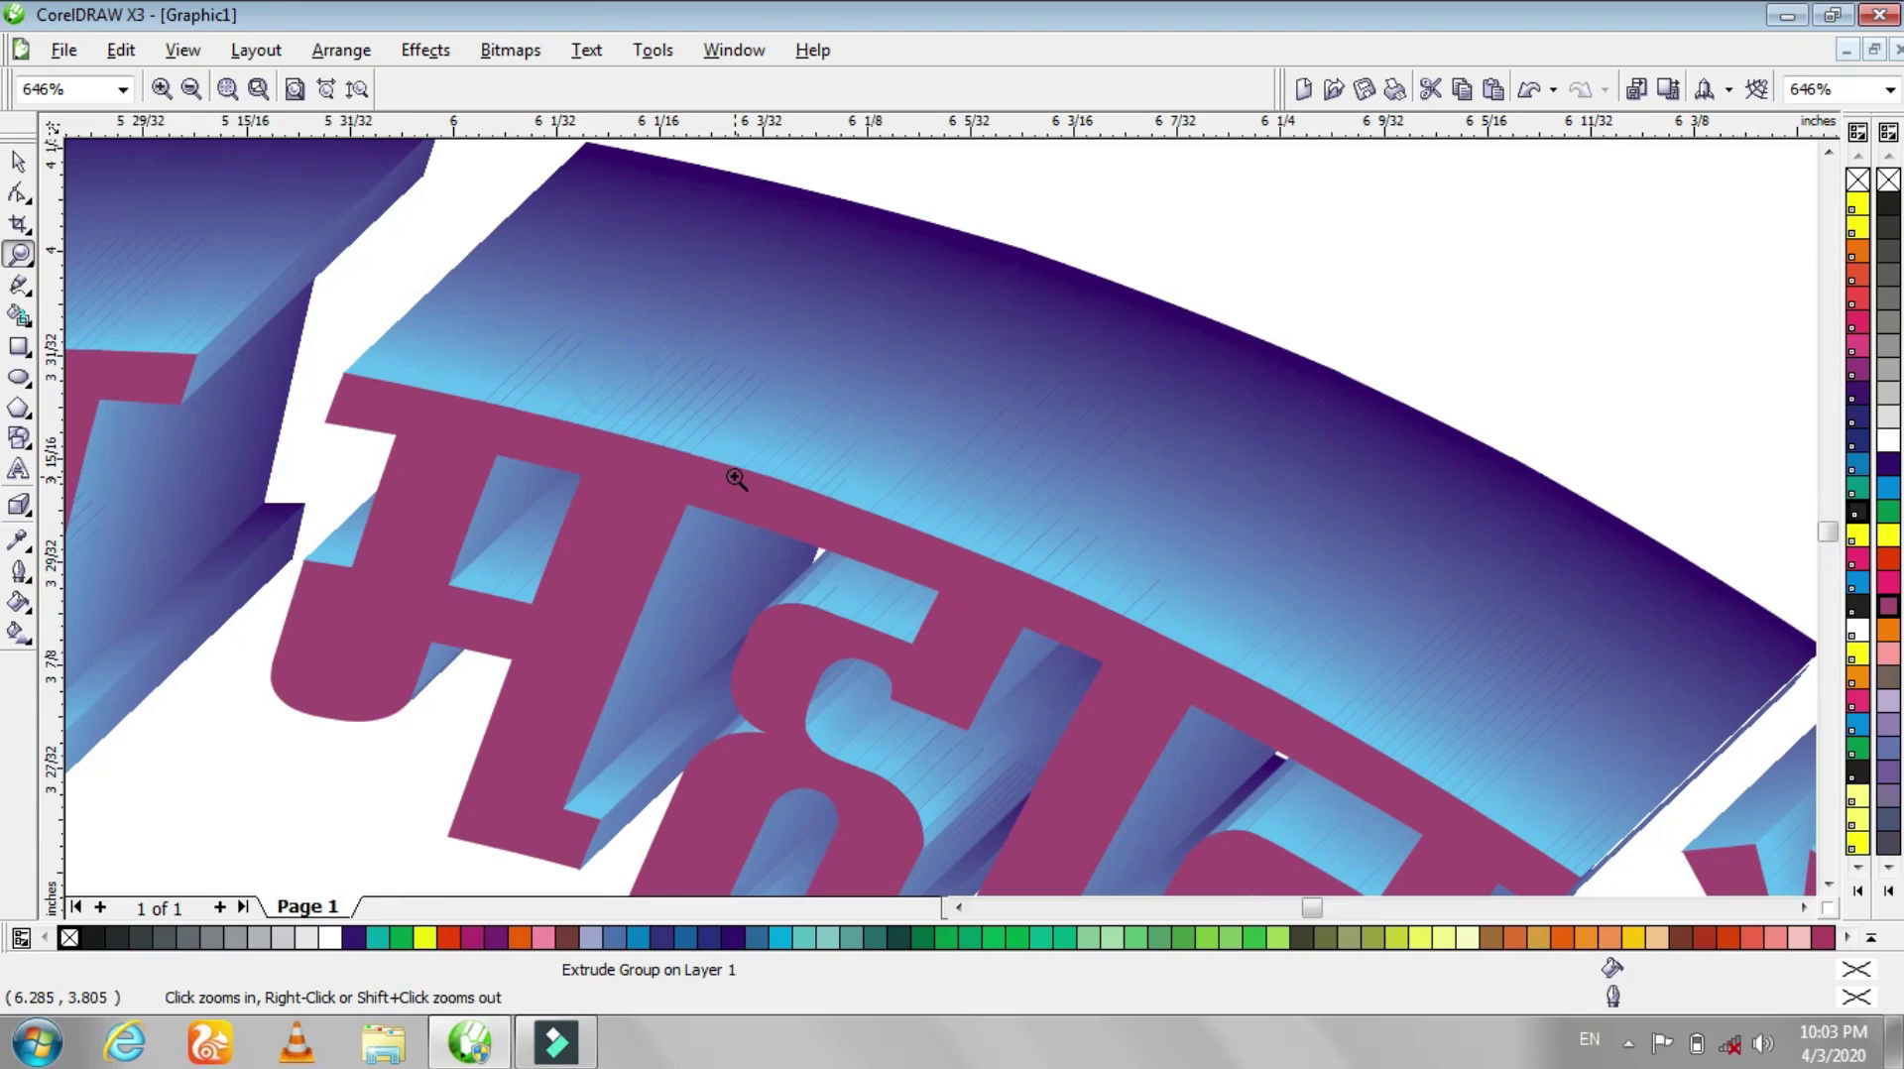
{"action": "left_click", "coordinate": [708, 463], "text": "shift"}
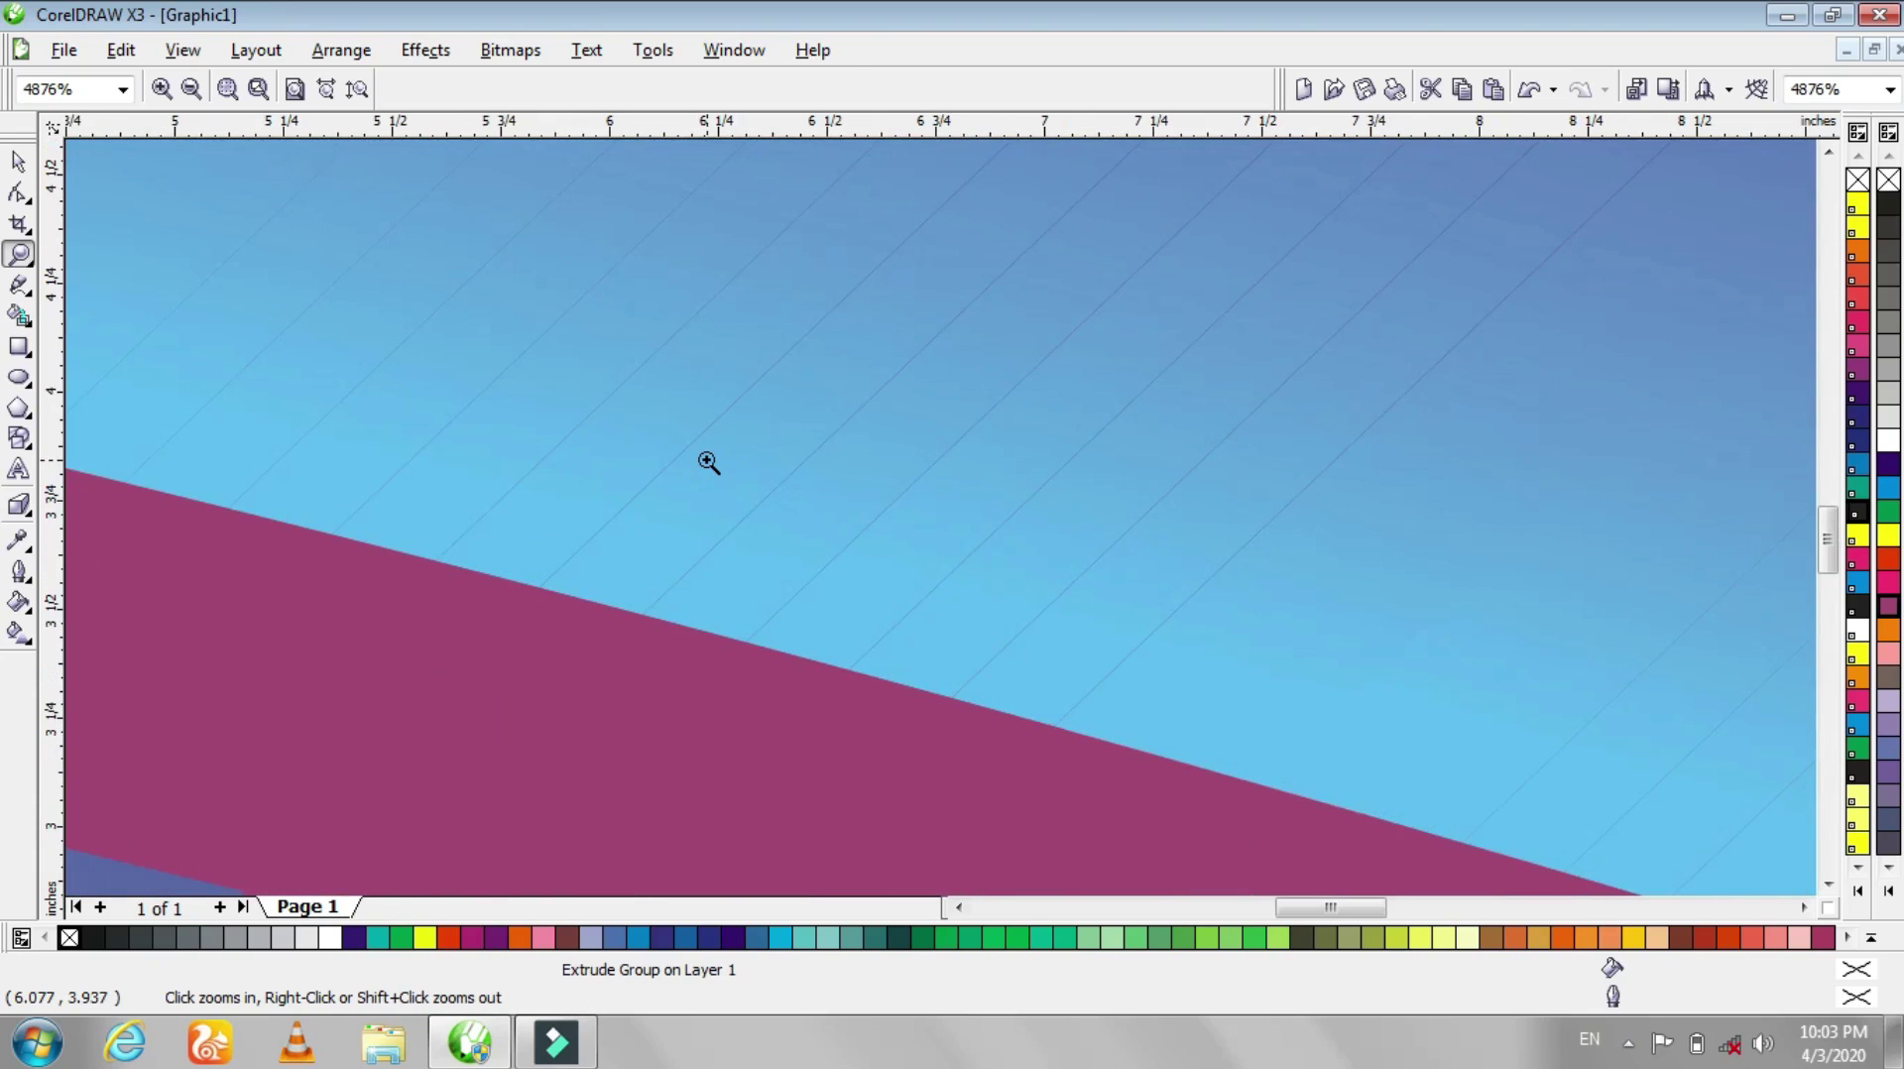
{"action": "left_click", "coordinate": [708, 462], "text": "shift"}
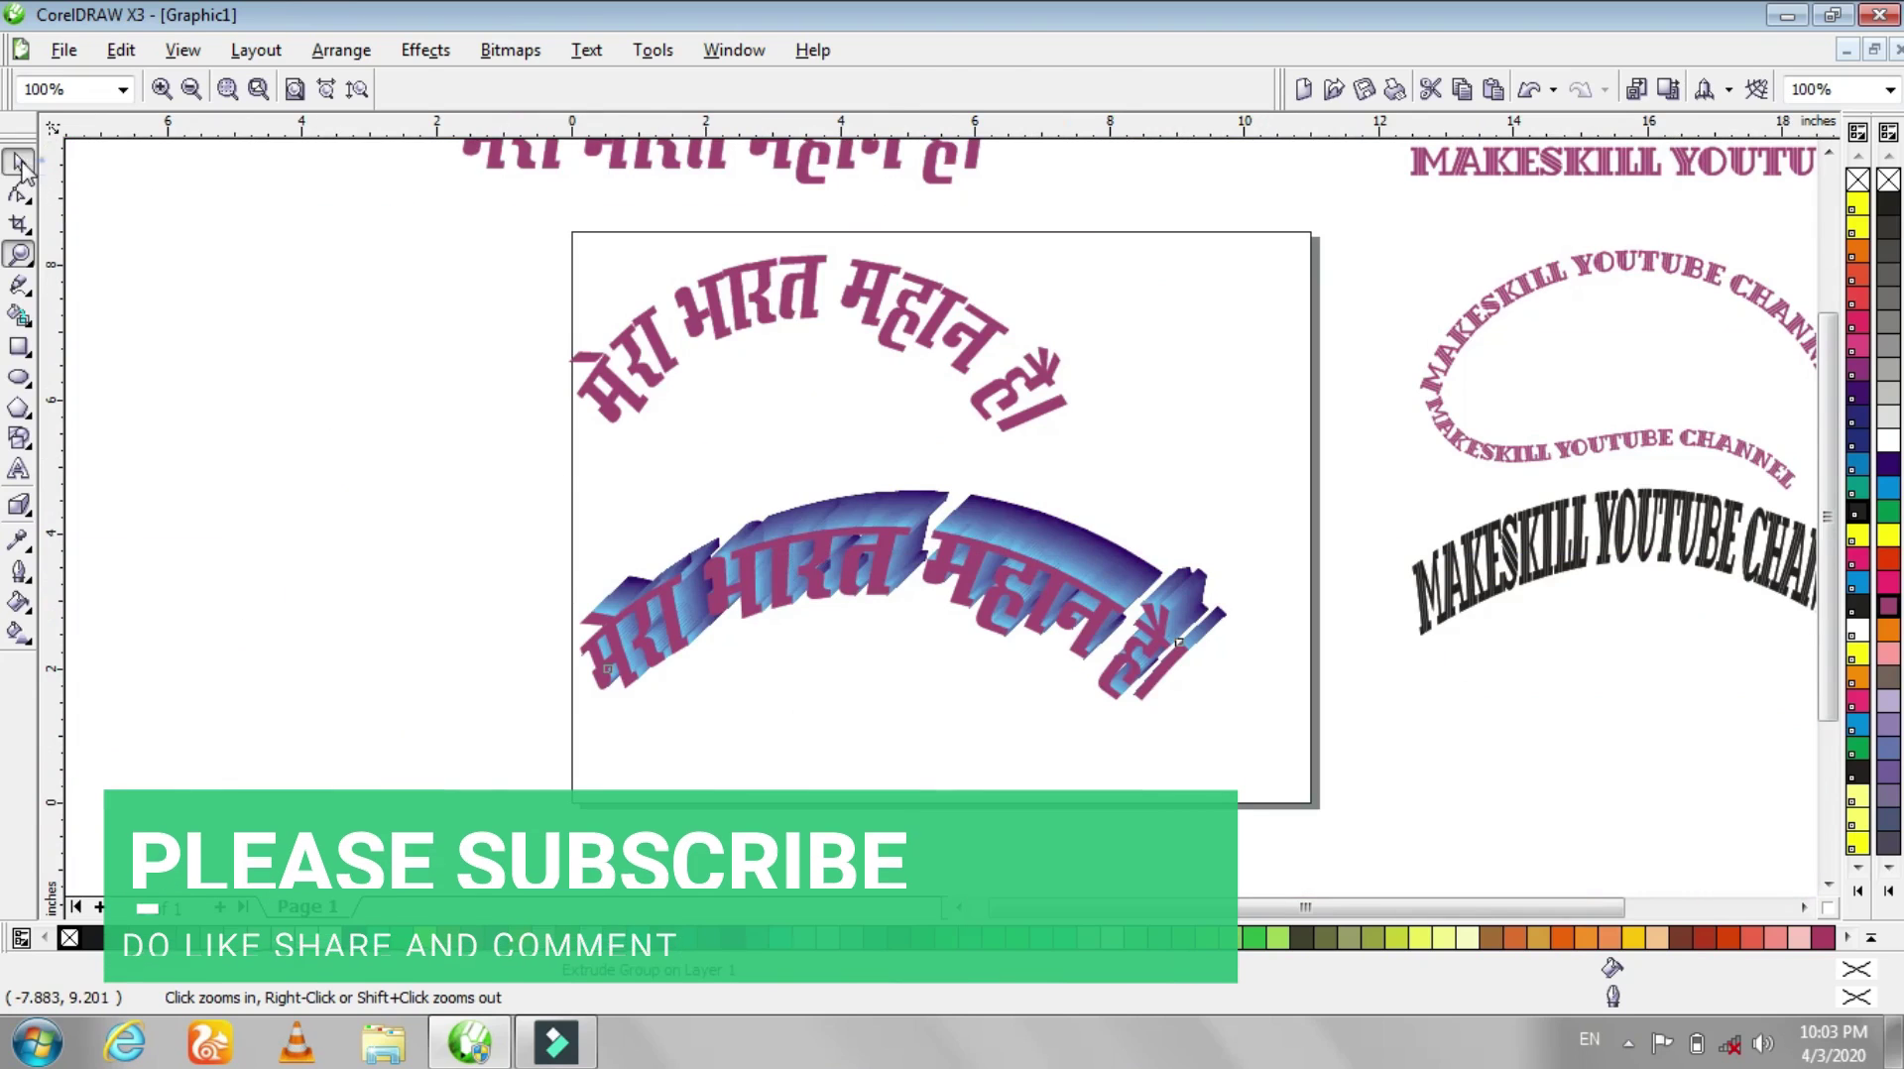
- Move the extruded Hindi text off the page below the black title, and lower the path-fitted text by about 1.1 inches
{"action": "left_click", "coordinate": [18, 160]}
{"action": "left_click_drag", "start_coordinate": [788, 571], "coordinate": [1470, 744]}
{"action": "left_click_drag", "start_coordinate": [869, 301], "coordinate": [861, 375]}
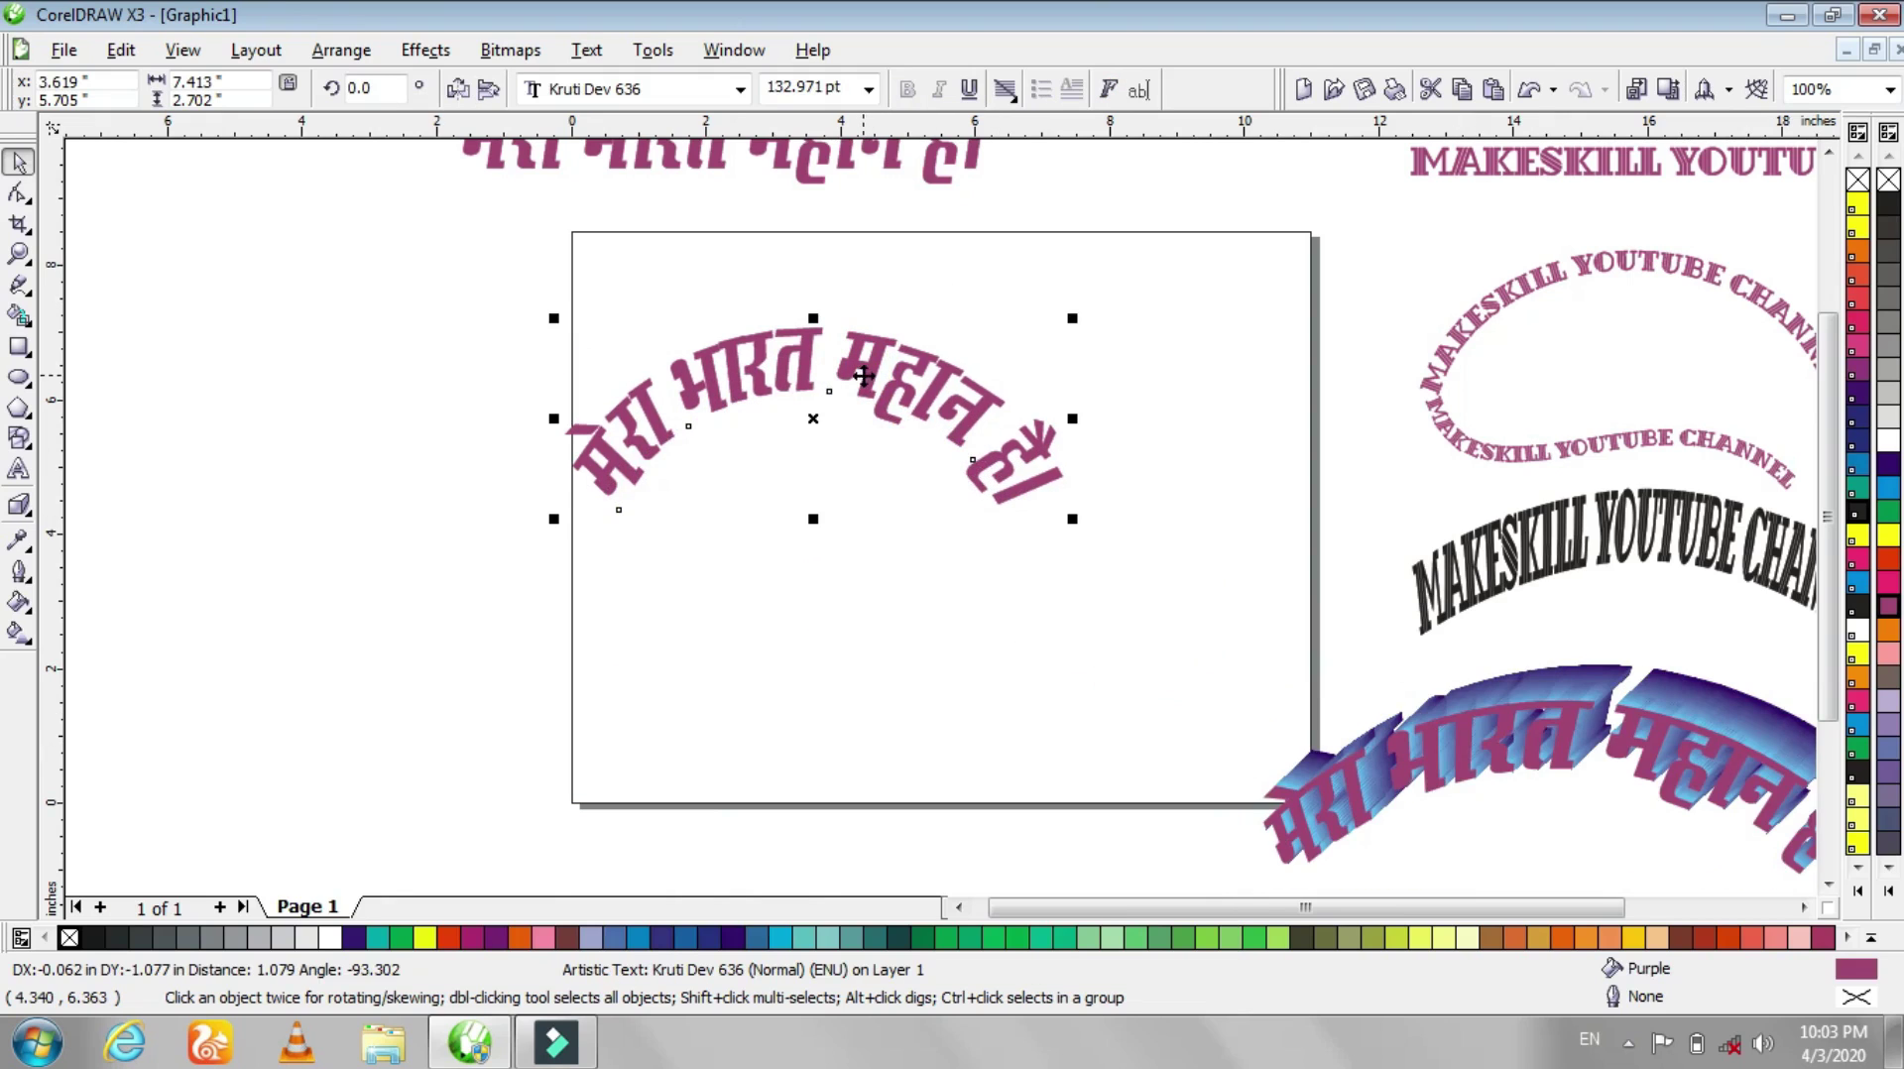
- Extrude the path-fitted Hindi text up and to the right by about 2.46 by 2.27 inches, using a parallel extrusion type
{"action": "left_click", "coordinate": [19, 504]}
{"action": "left_click_drag", "start_coordinate": [809, 376], "coordinate": [980, 266]}
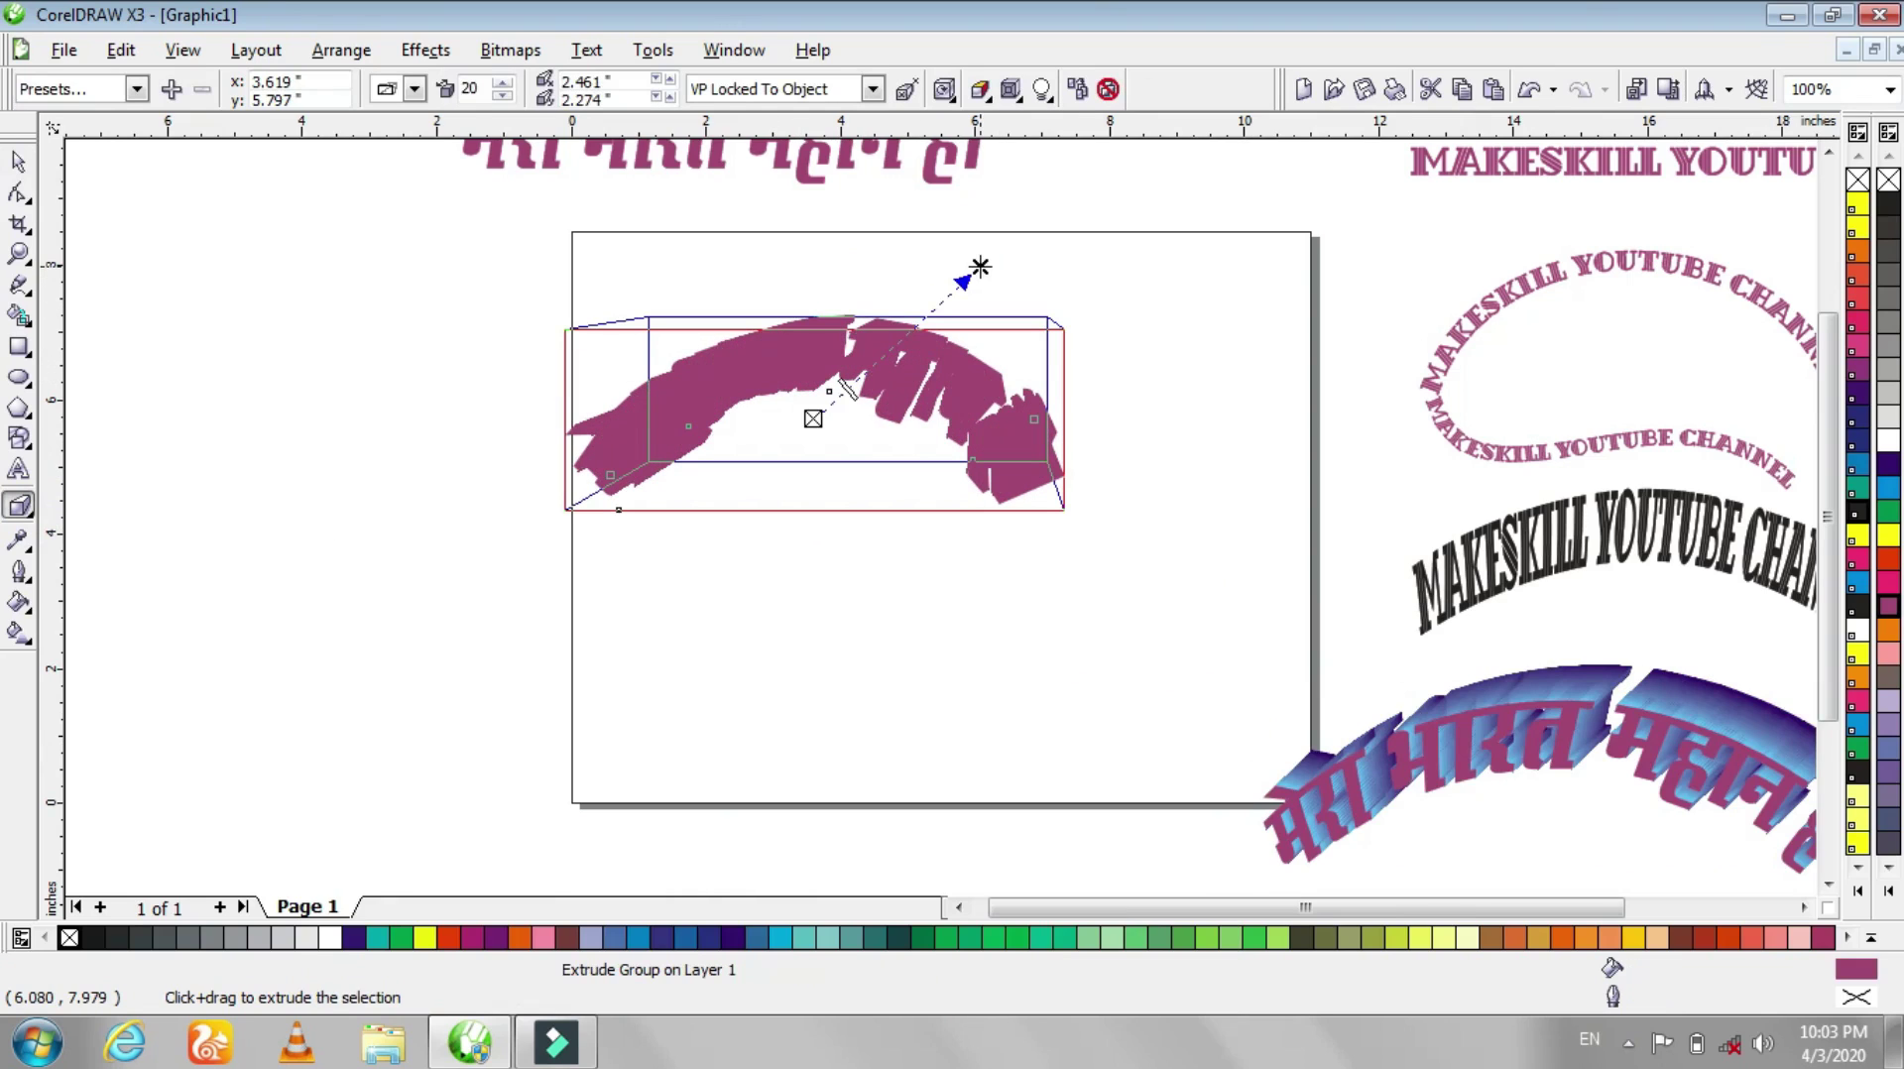
{"action": "left_click", "coordinate": [415, 89]}
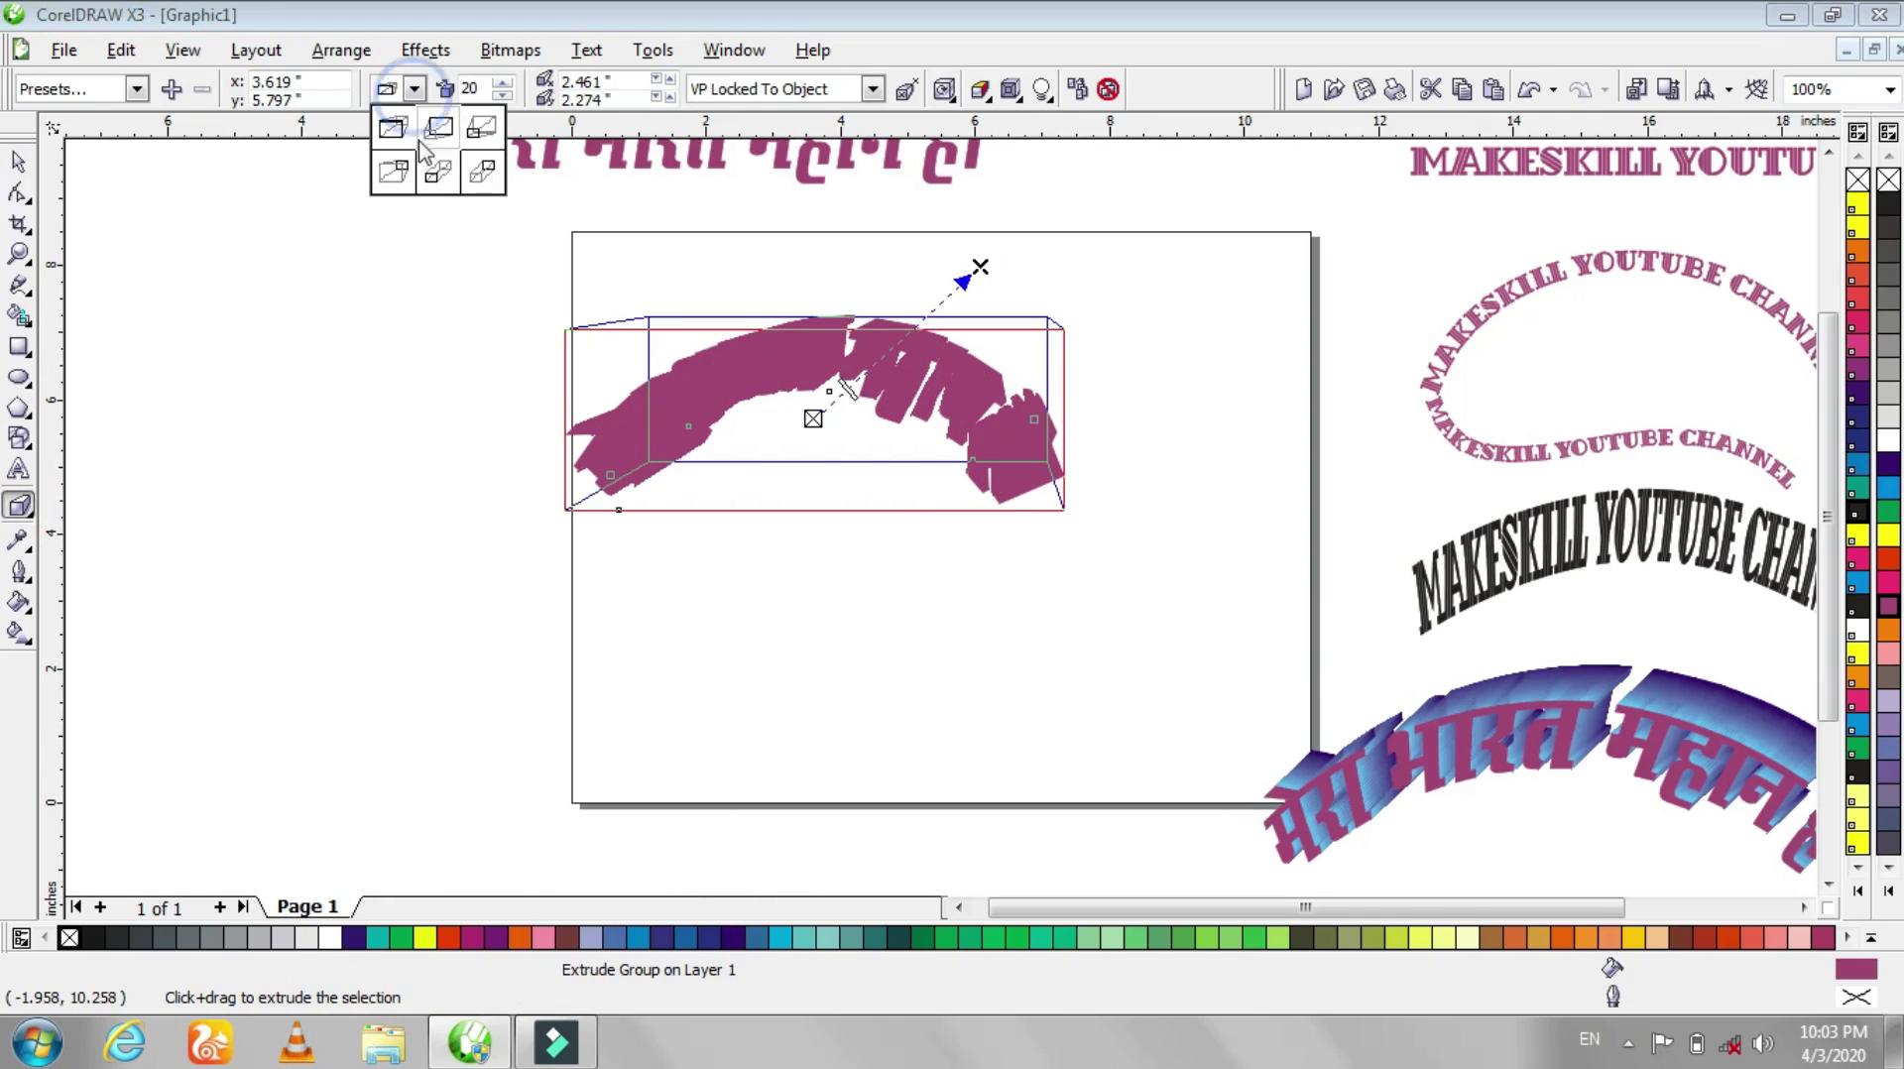
{"action": "left_click", "coordinate": [442, 174]}
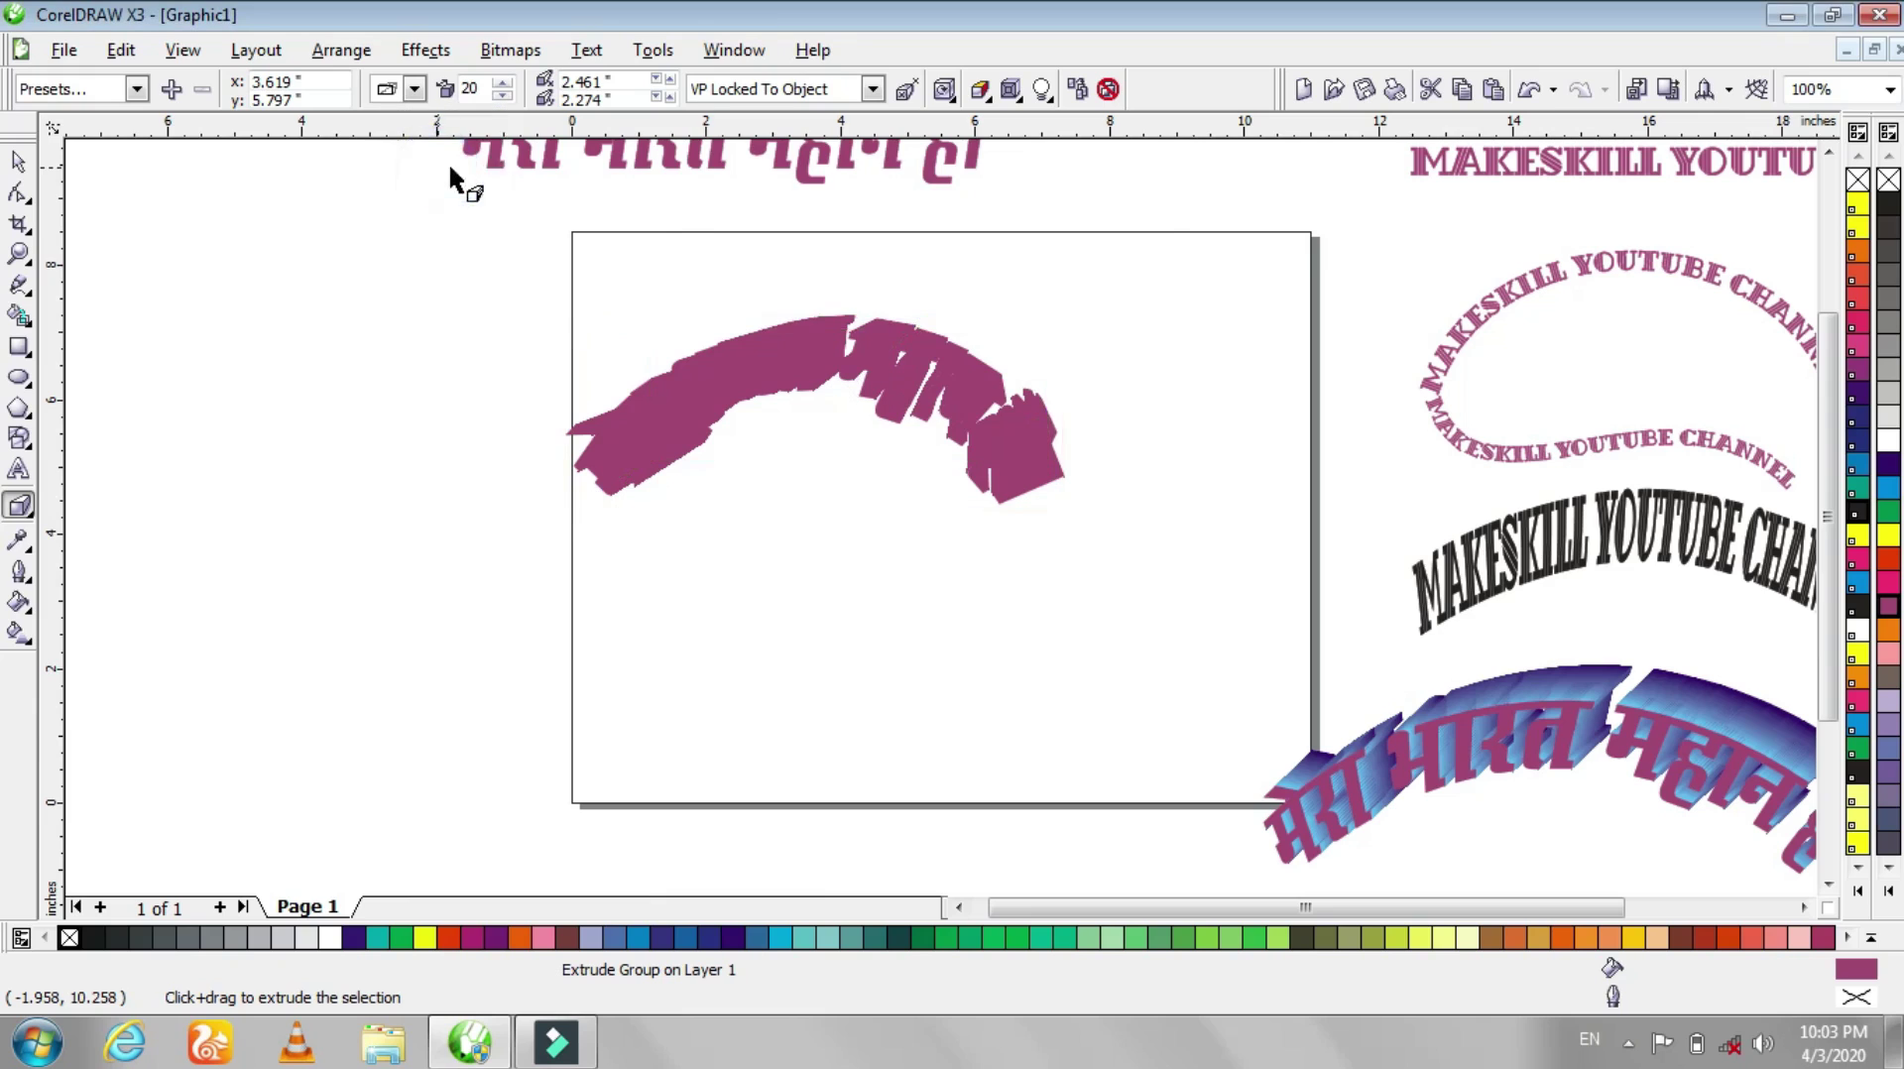
- Shade the extrusion of the path-fitted Hindi text from light blue to deep purple
{"action": "left_click", "coordinate": [980, 89]}
{"action": "left_click", "coordinate": [1081, 179]}
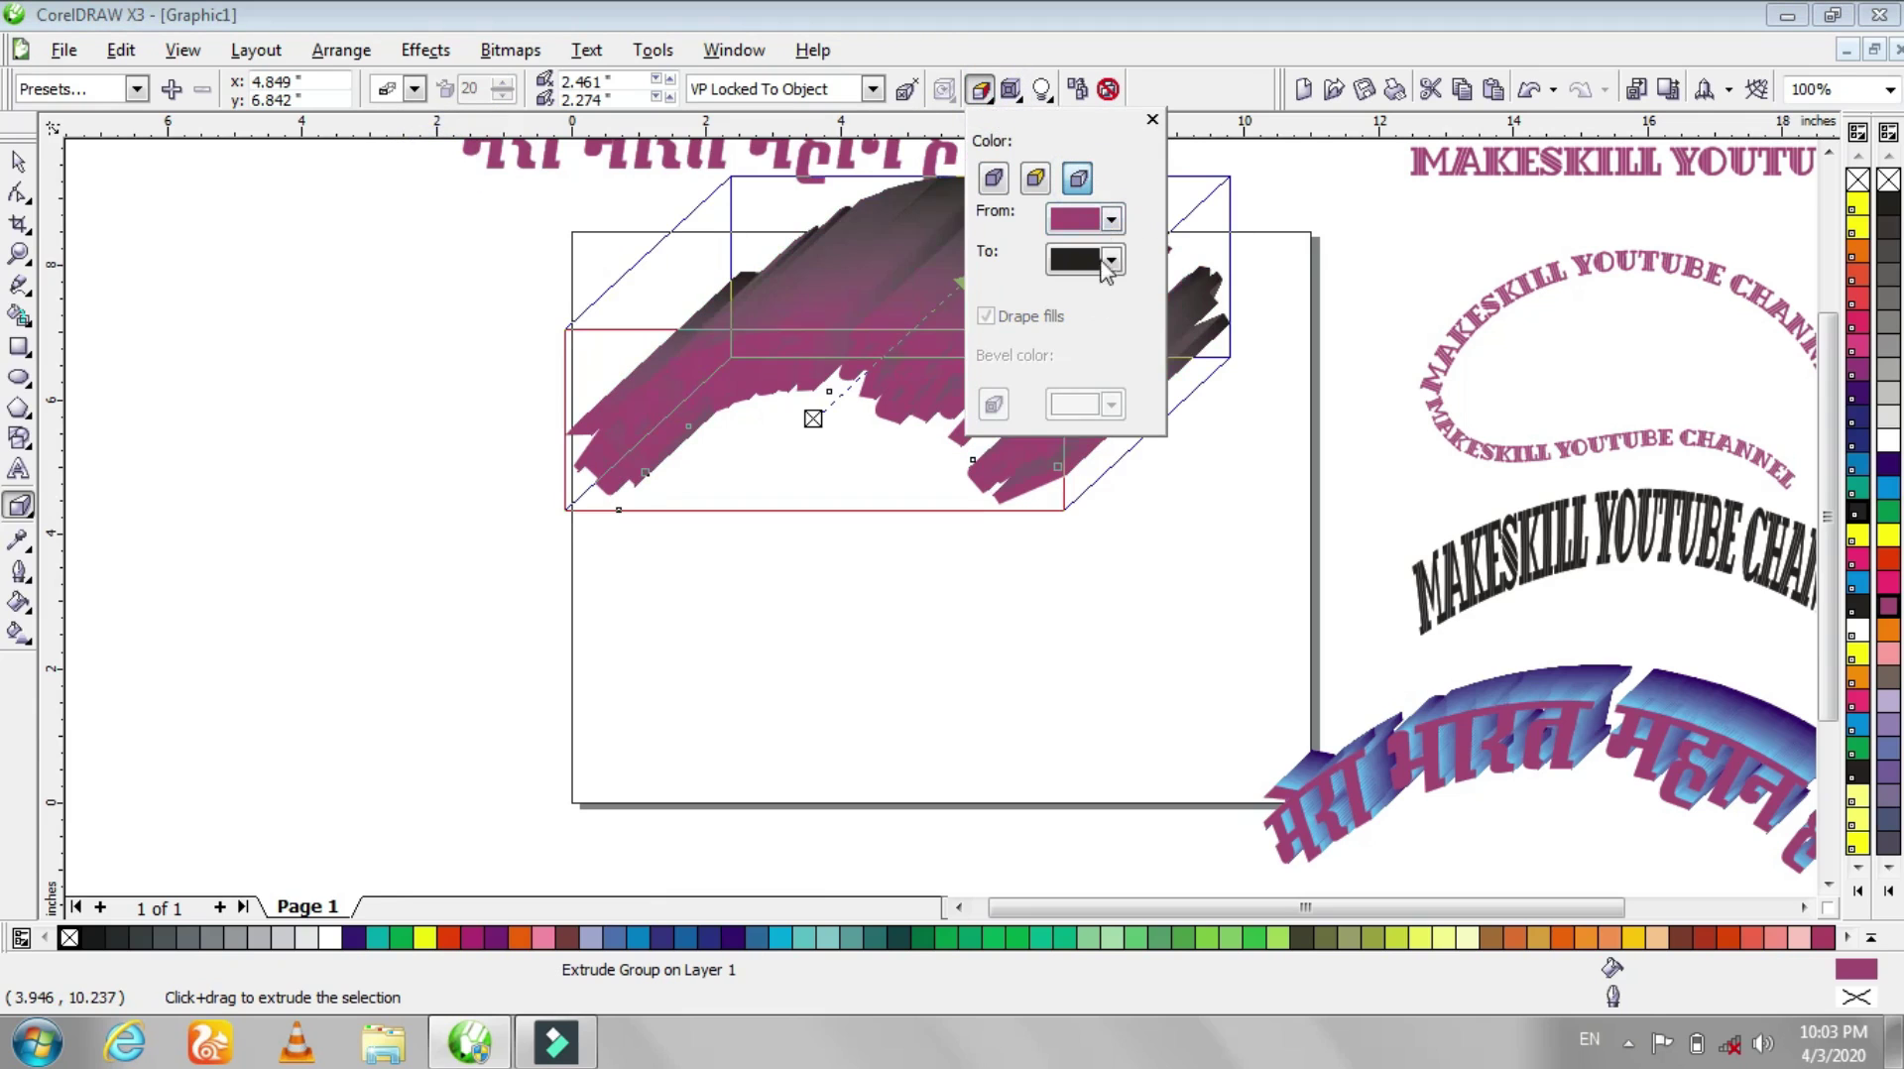
{"action": "left_click", "coordinate": [1112, 219]}
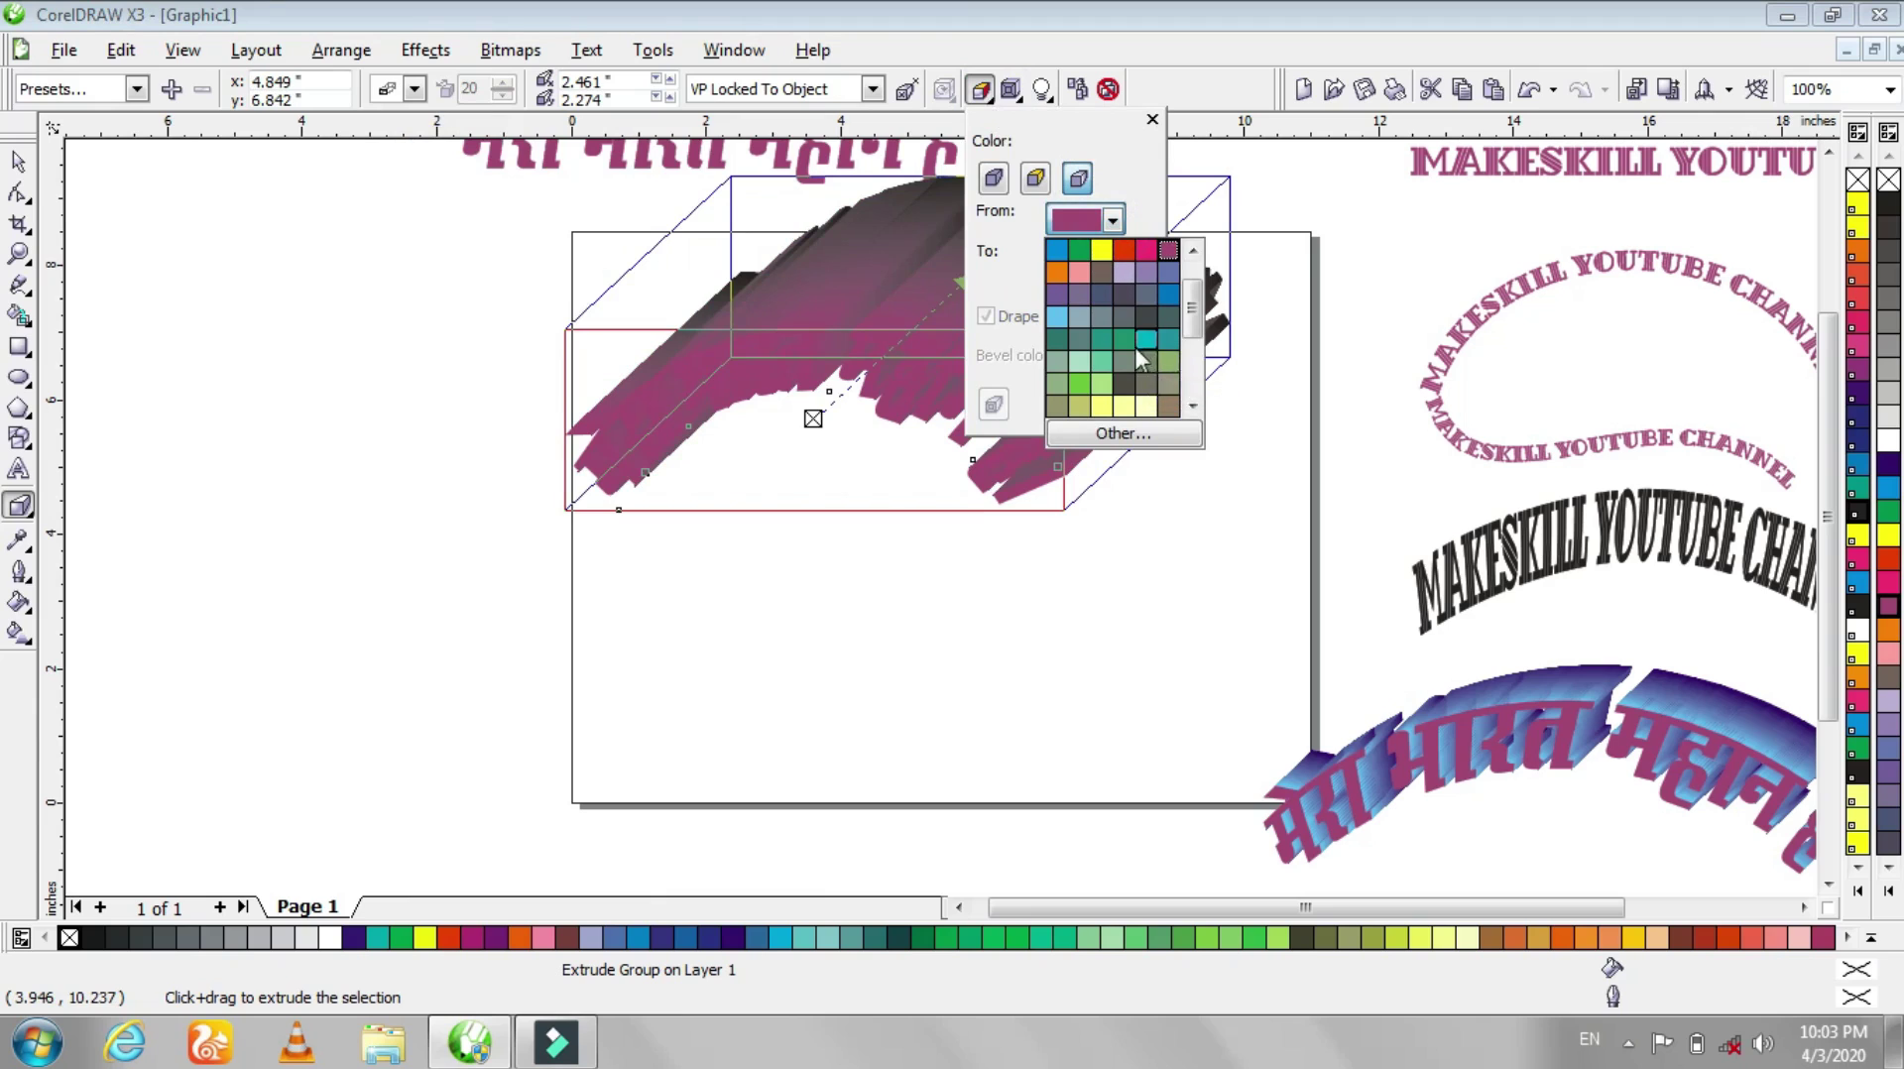
{"action": "left_click", "coordinate": [1166, 299]}
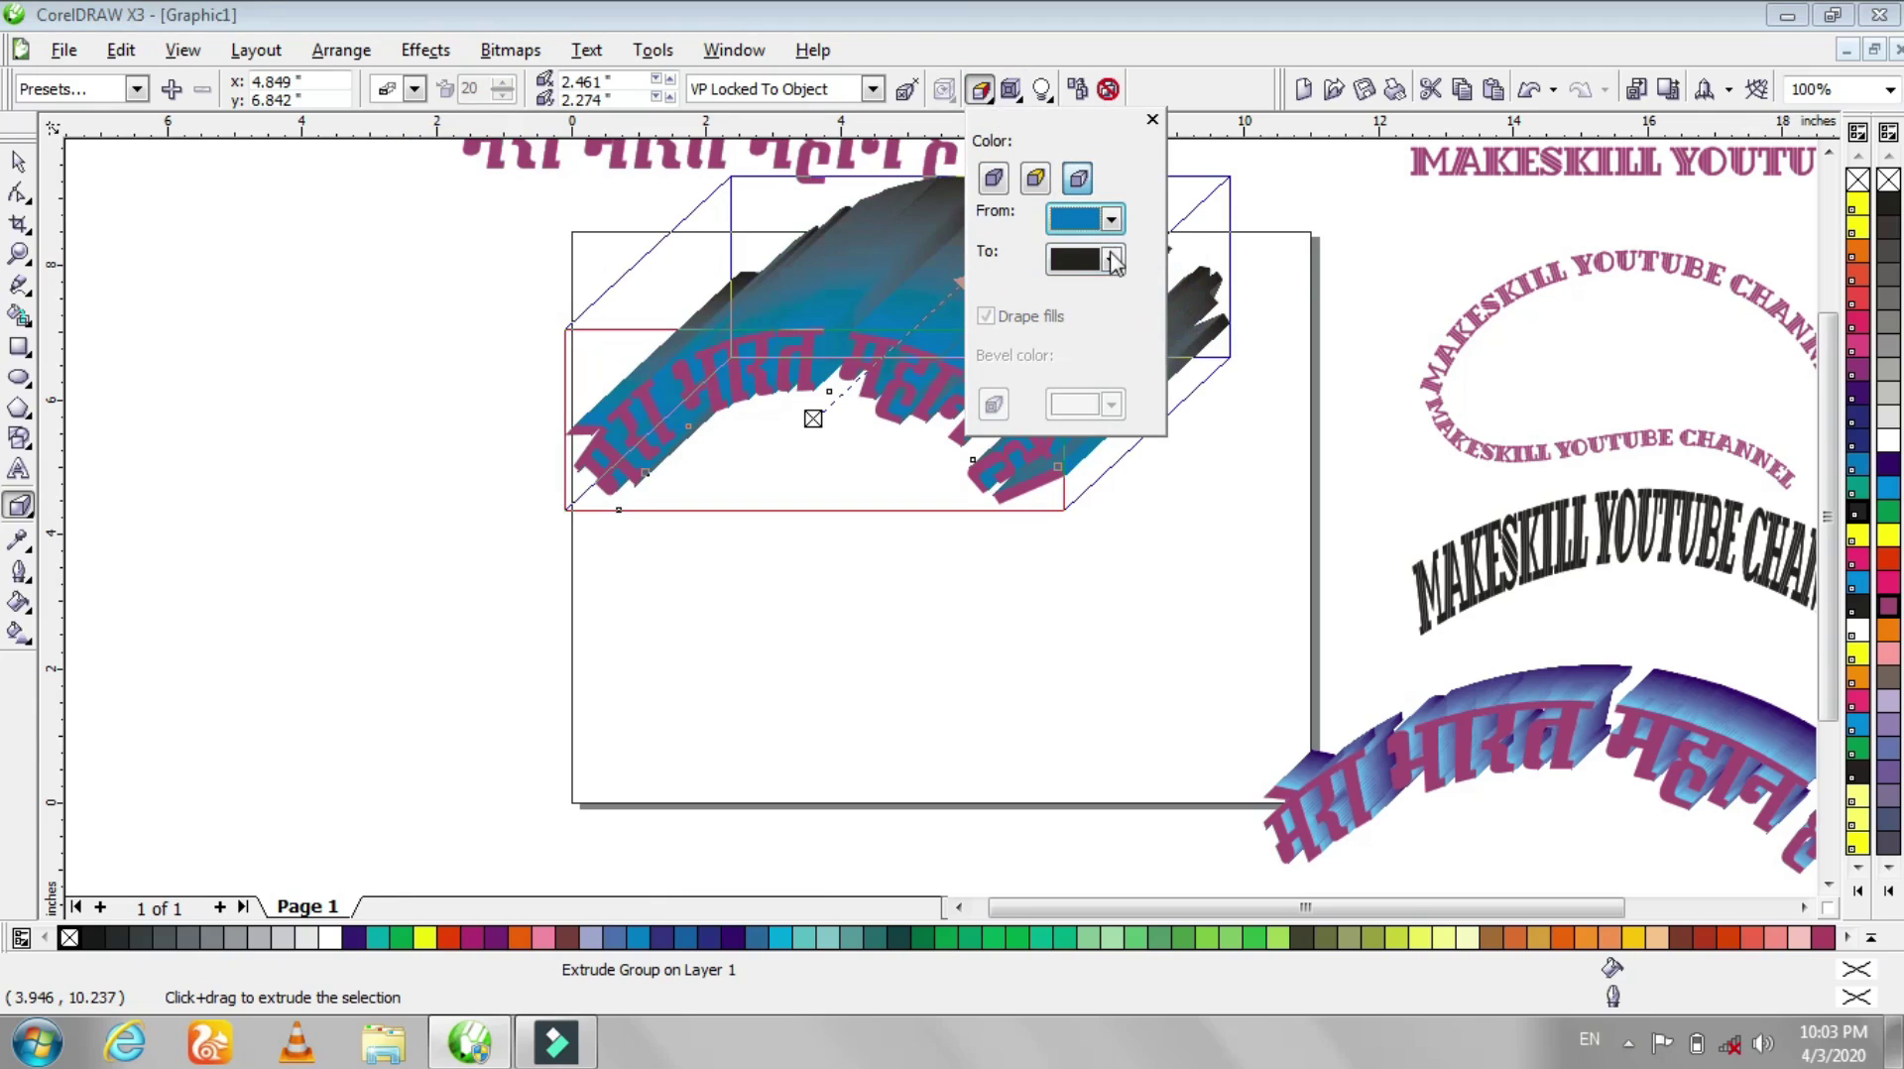
{"action": "left_click", "coordinate": [1113, 259]}
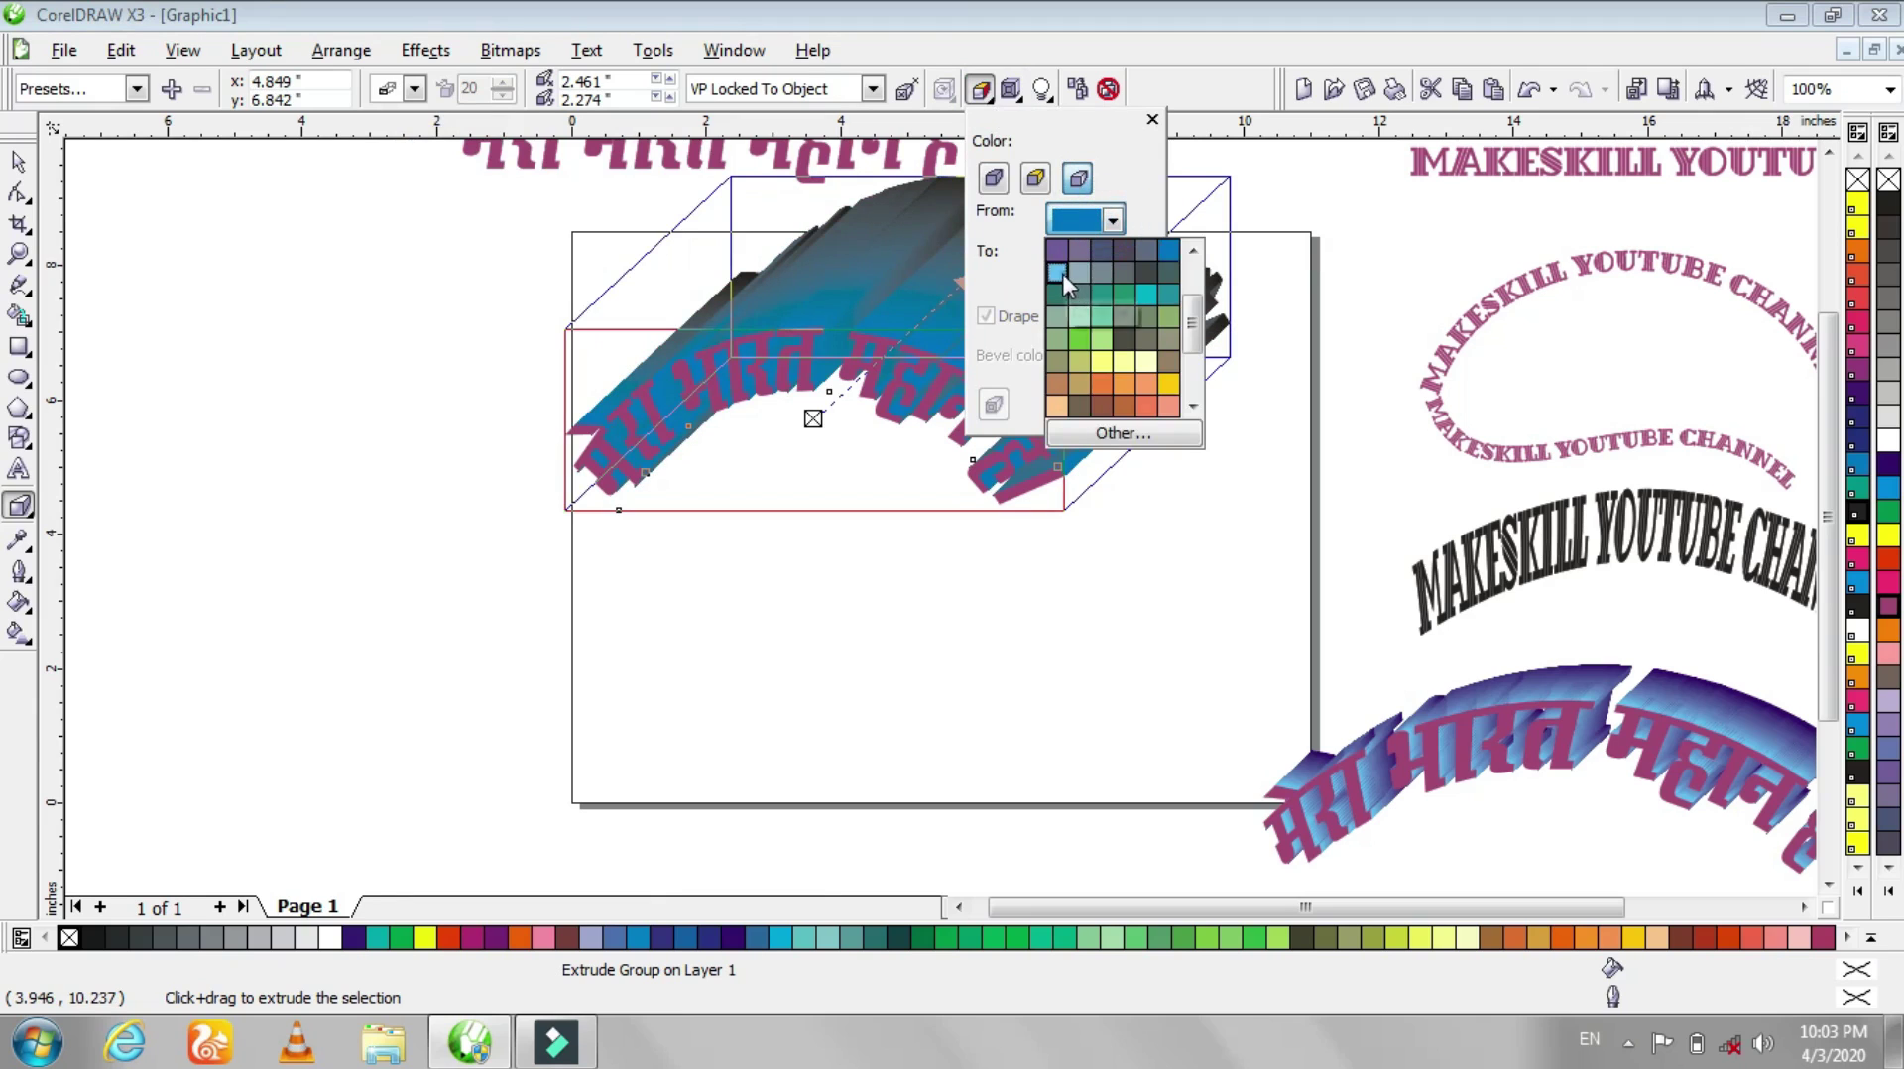
{"action": "left_click", "coordinate": [1062, 272]}
{"action": "left_click", "coordinate": [1112, 259]}
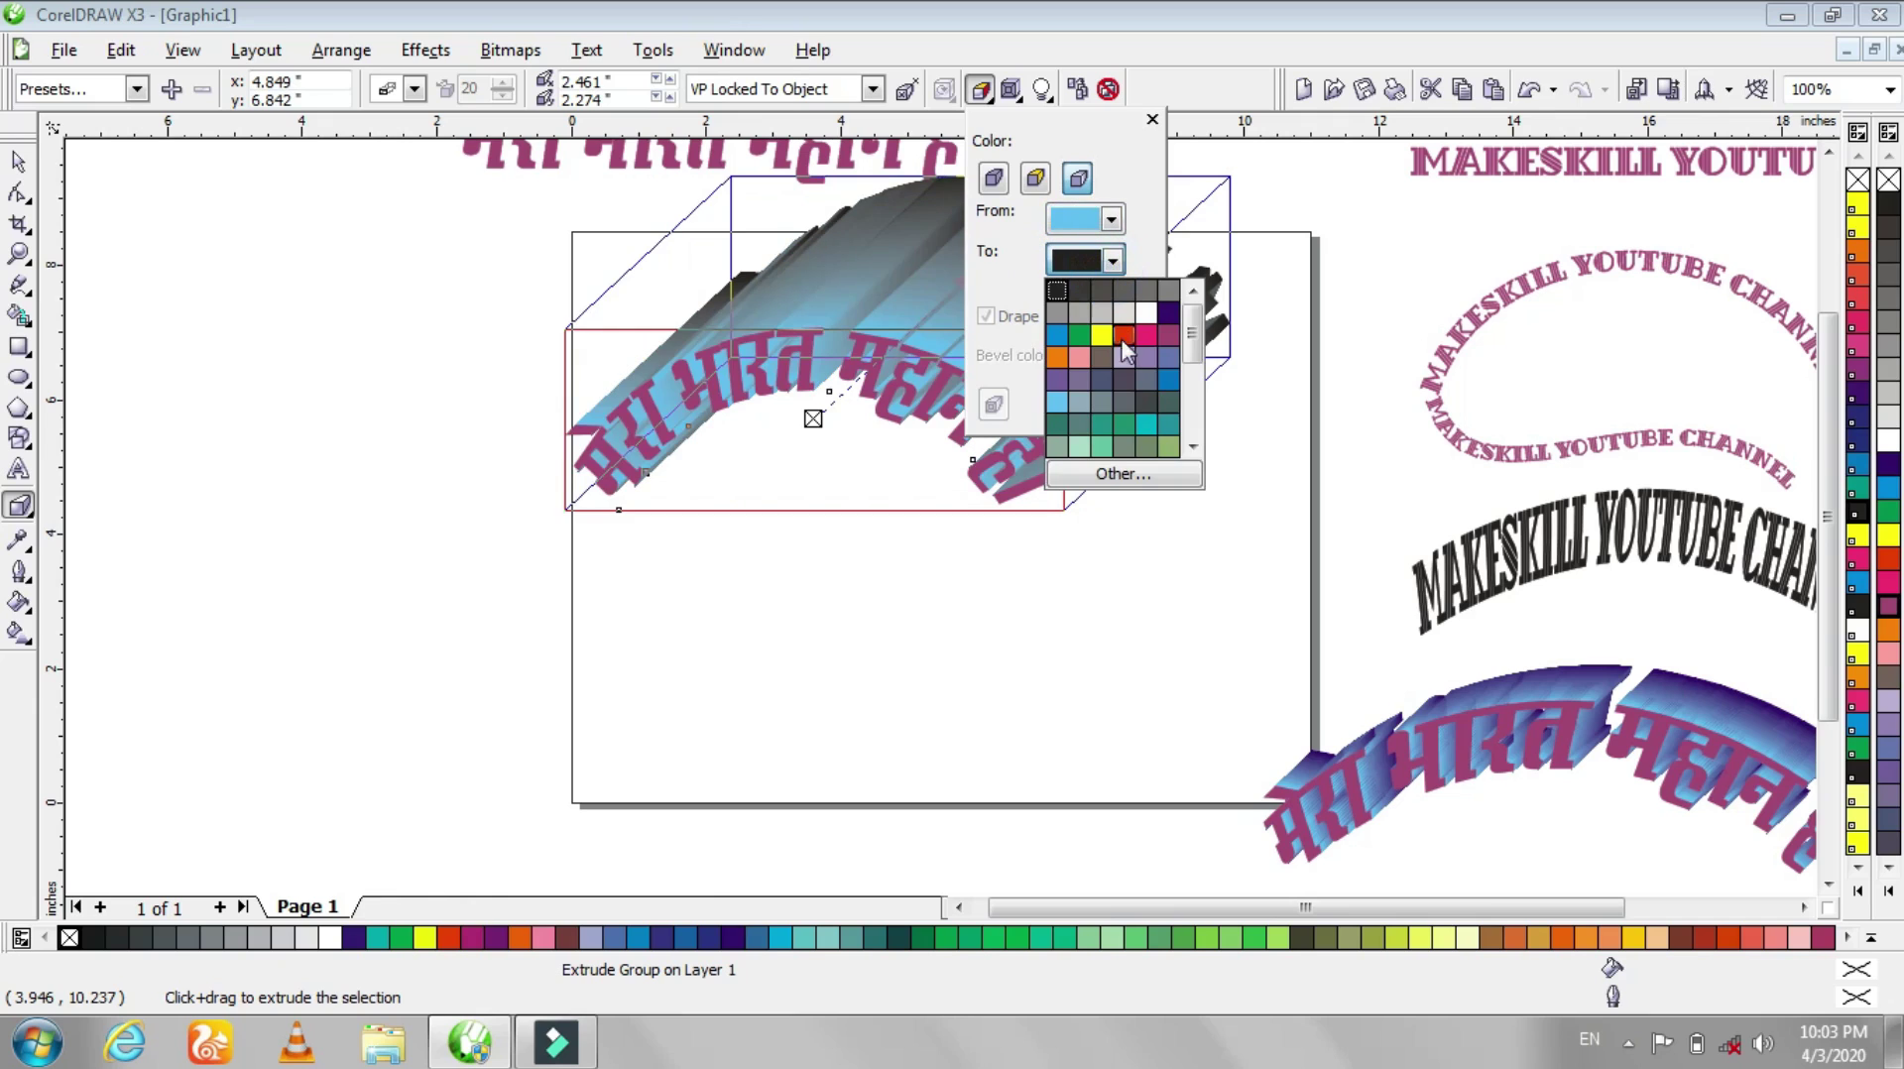
{"action": "left_click", "coordinate": [1165, 314]}
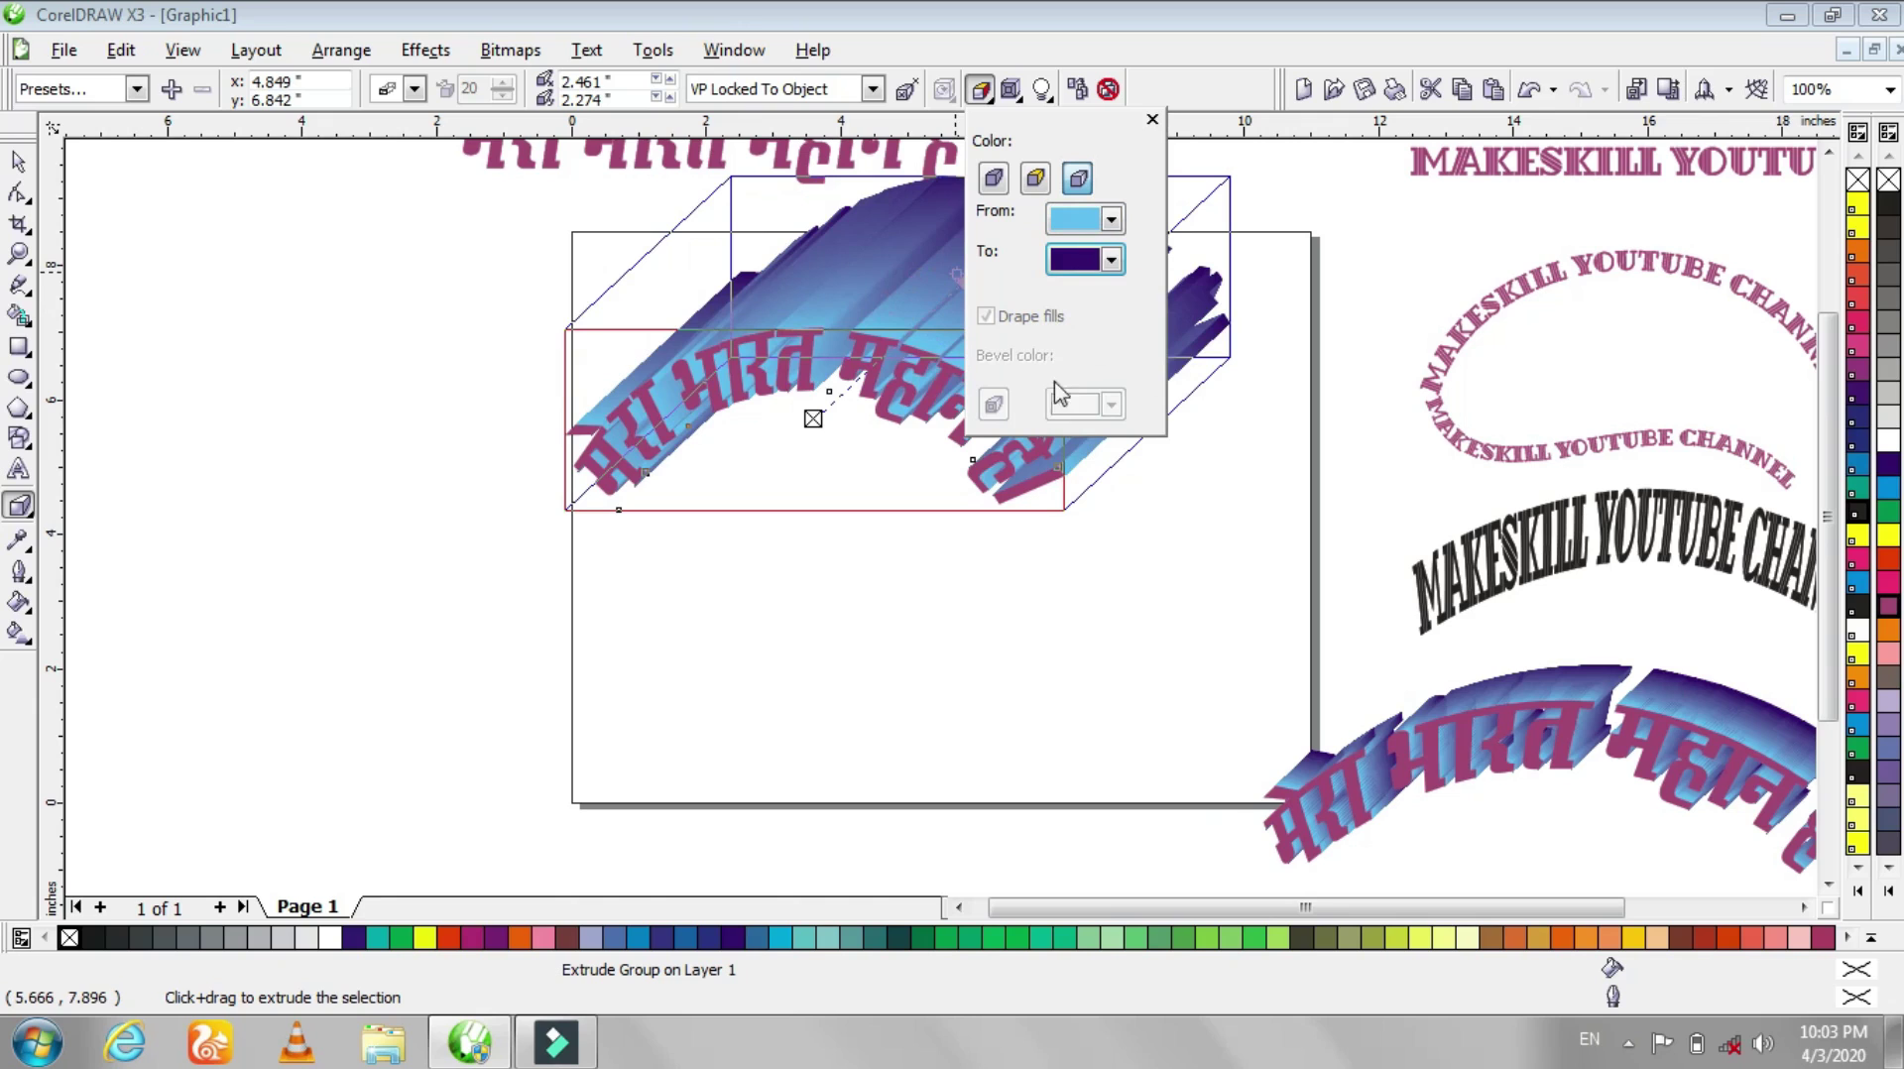
{"action": "left_click", "coordinate": [1111, 260]}
{"action": "left_click", "coordinate": [1163, 290]}
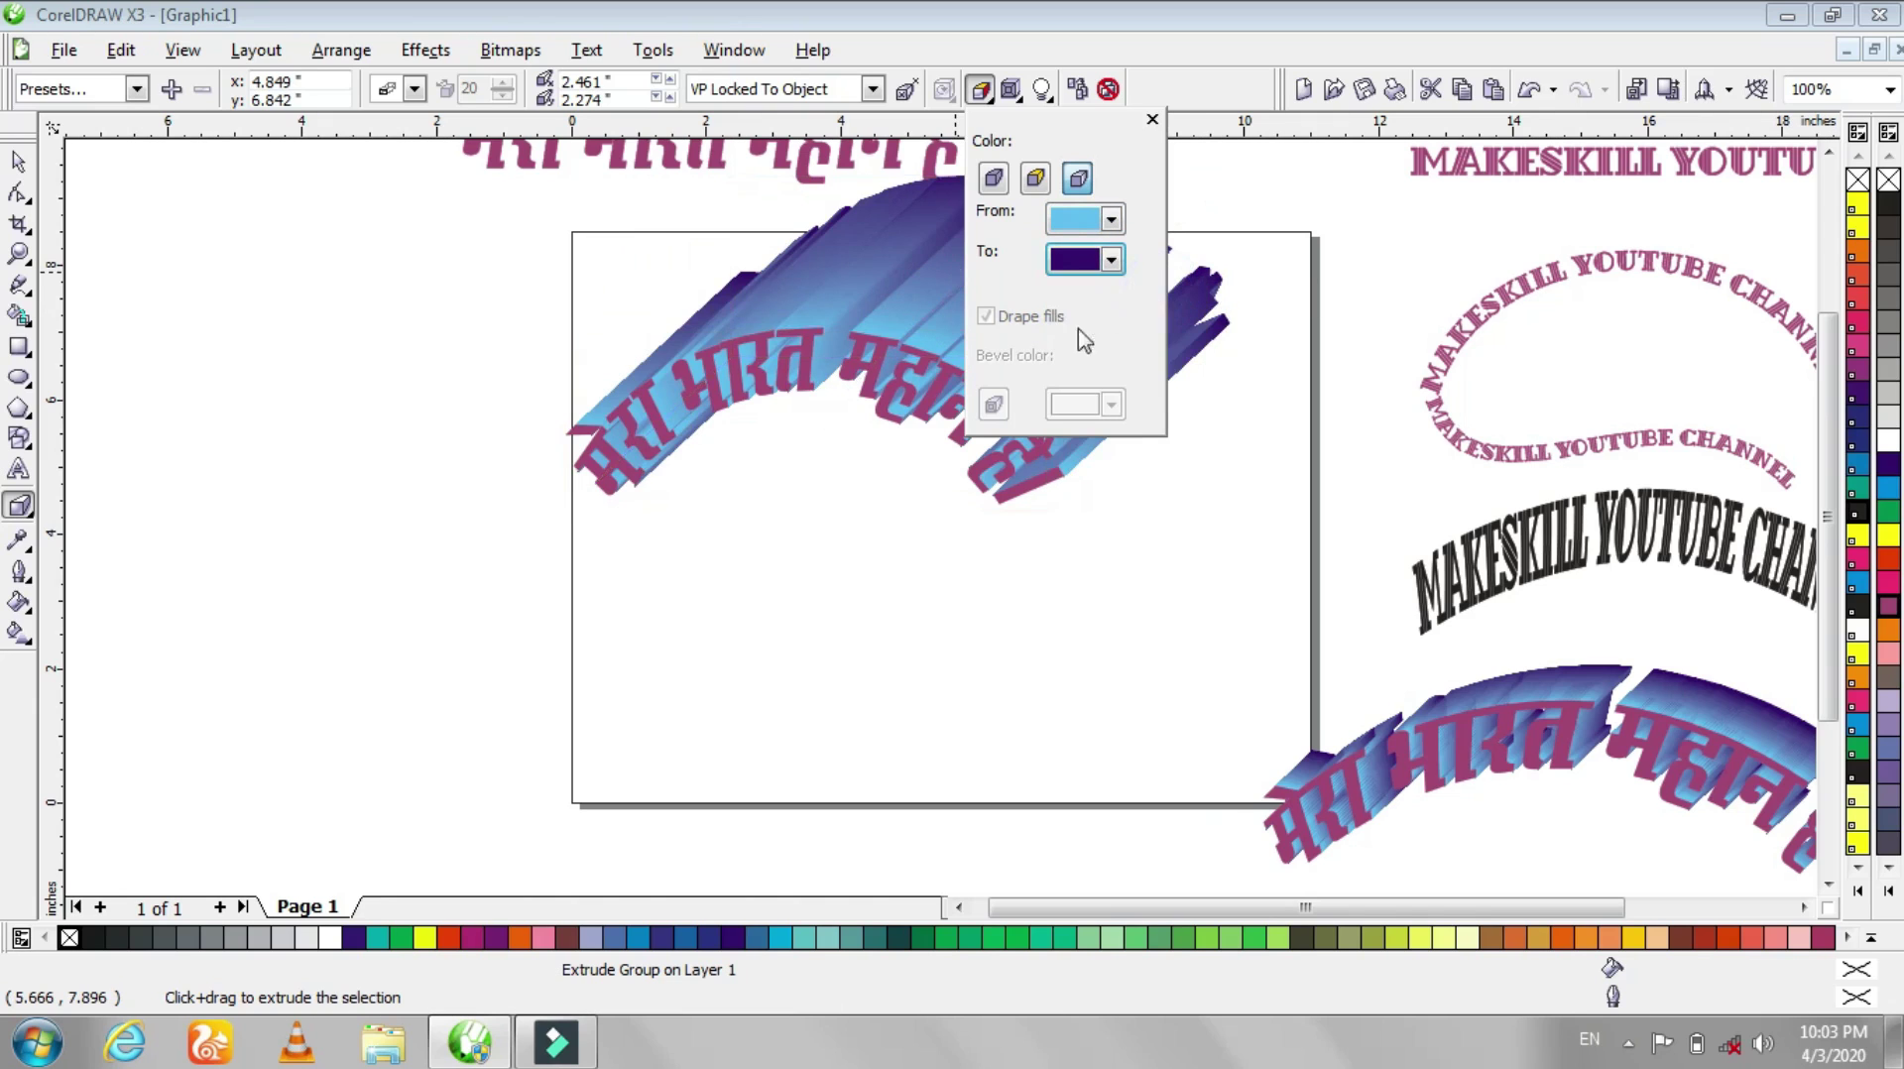
{"action": "left_click", "coordinate": [980, 280]}
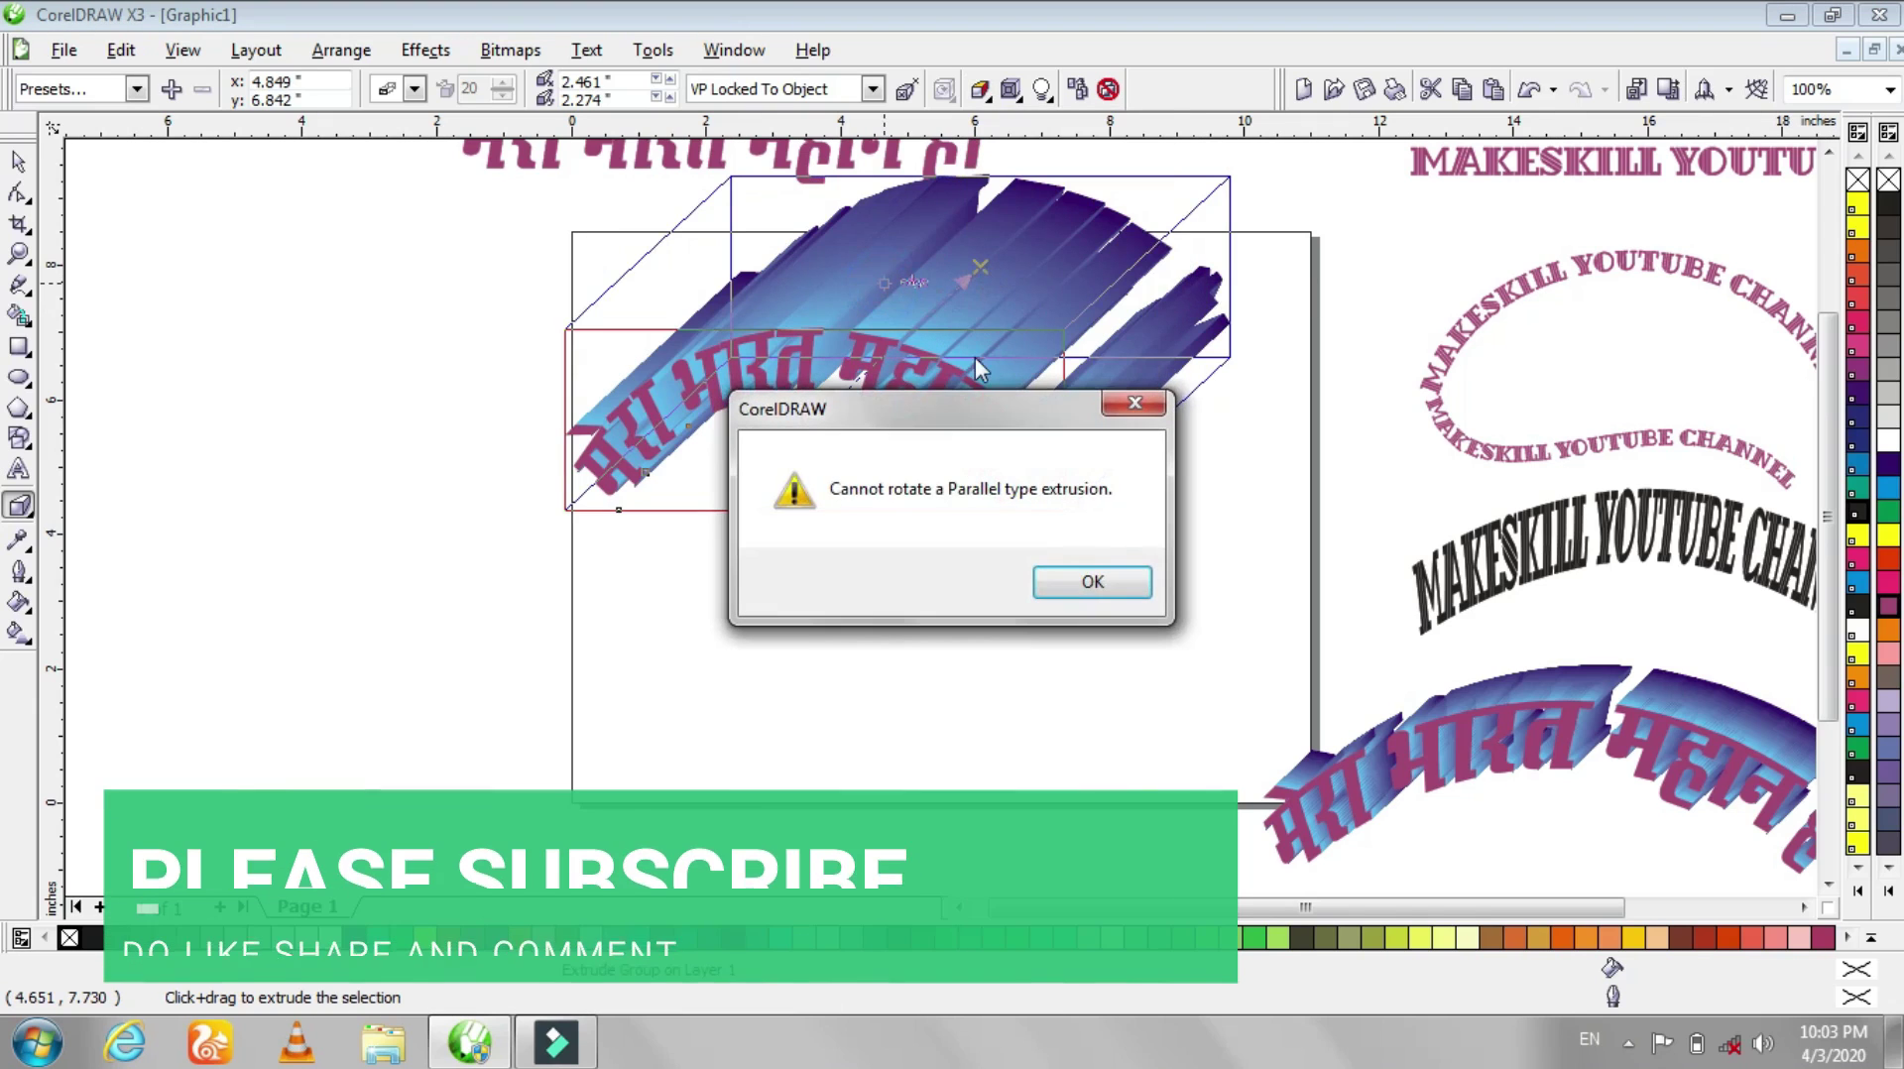
- Shorten the extrusion of the path-fitted Hindi text to about 0.37 by 0.51 inches
{"action": "key", "text": "Return"}
{"action": "left_click_drag", "start_coordinate": [976, 268], "coordinate": [838, 385]}
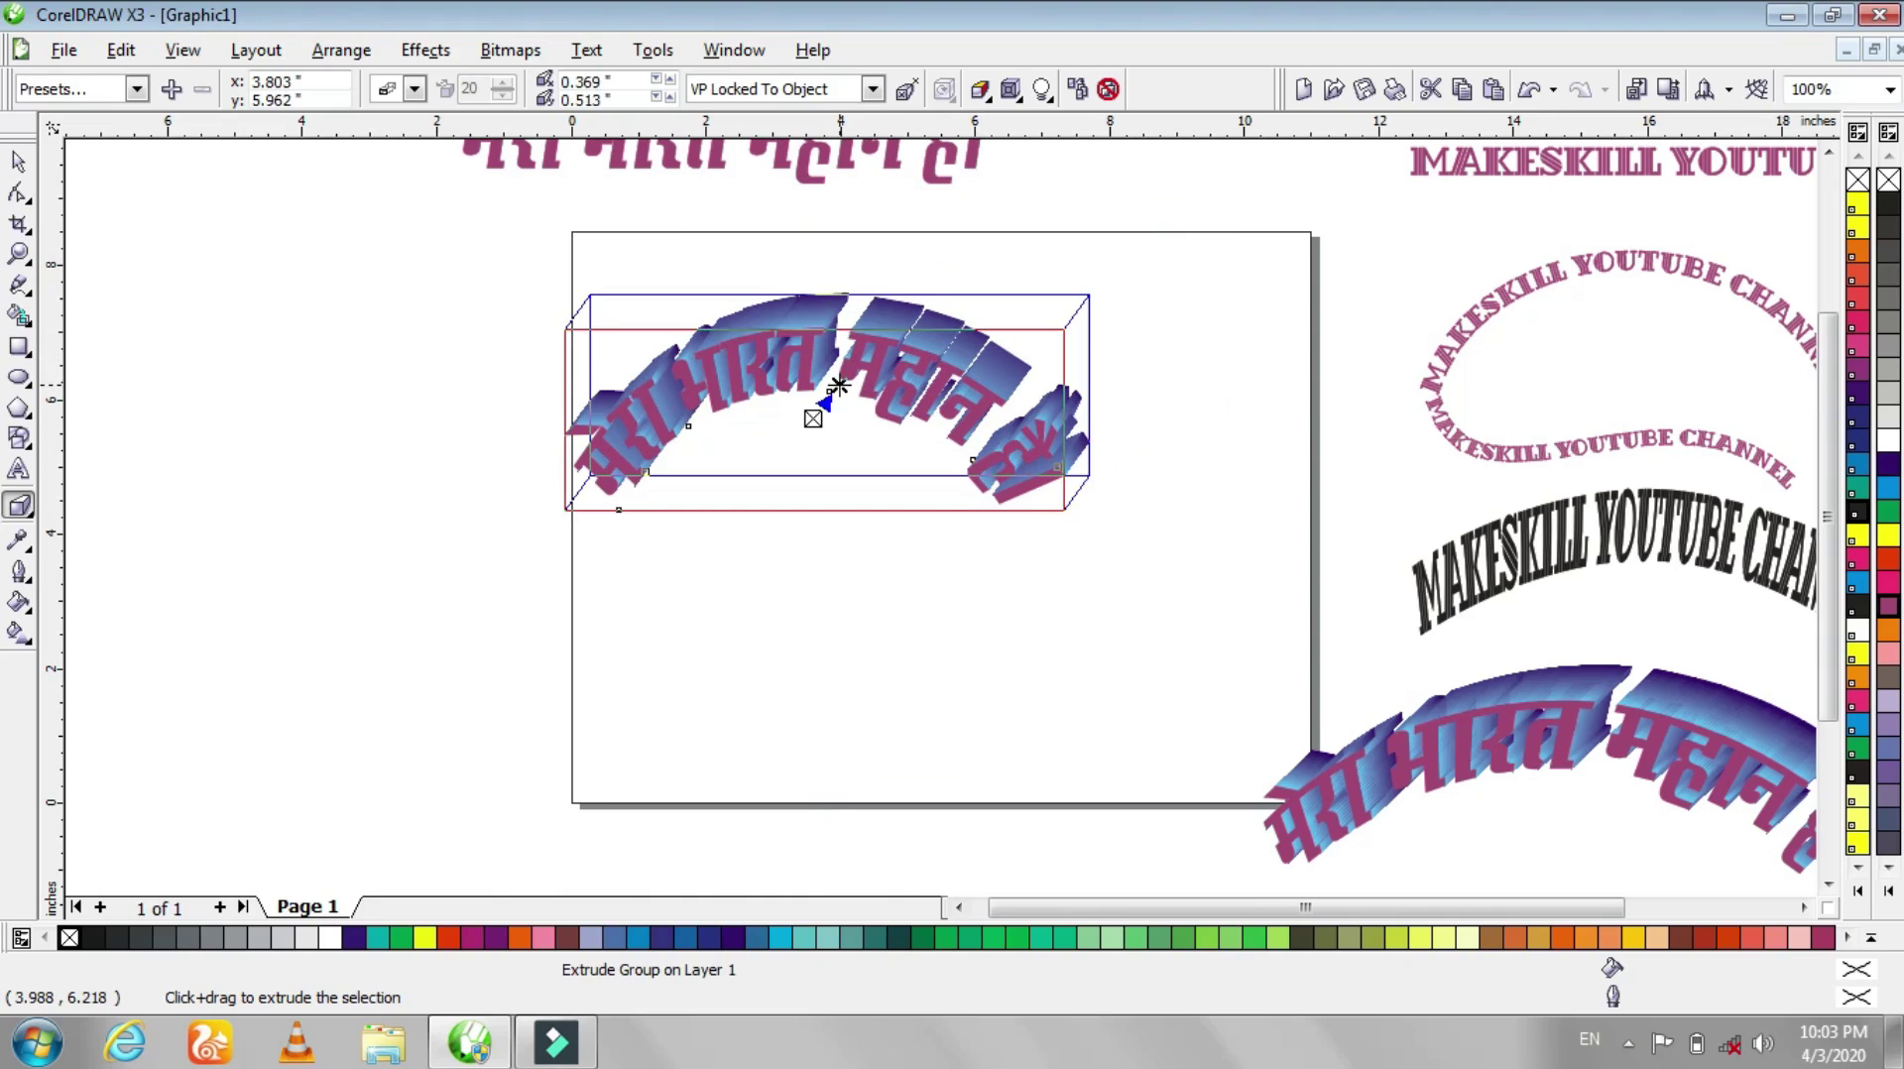
- Examine the extruded path-fitted letters up close, along their top line and around their lower edges
{"action": "key", "text": "z"}
{"action": "left_click_drag", "start_coordinate": [850, 298], "coordinate": [1048, 424]}
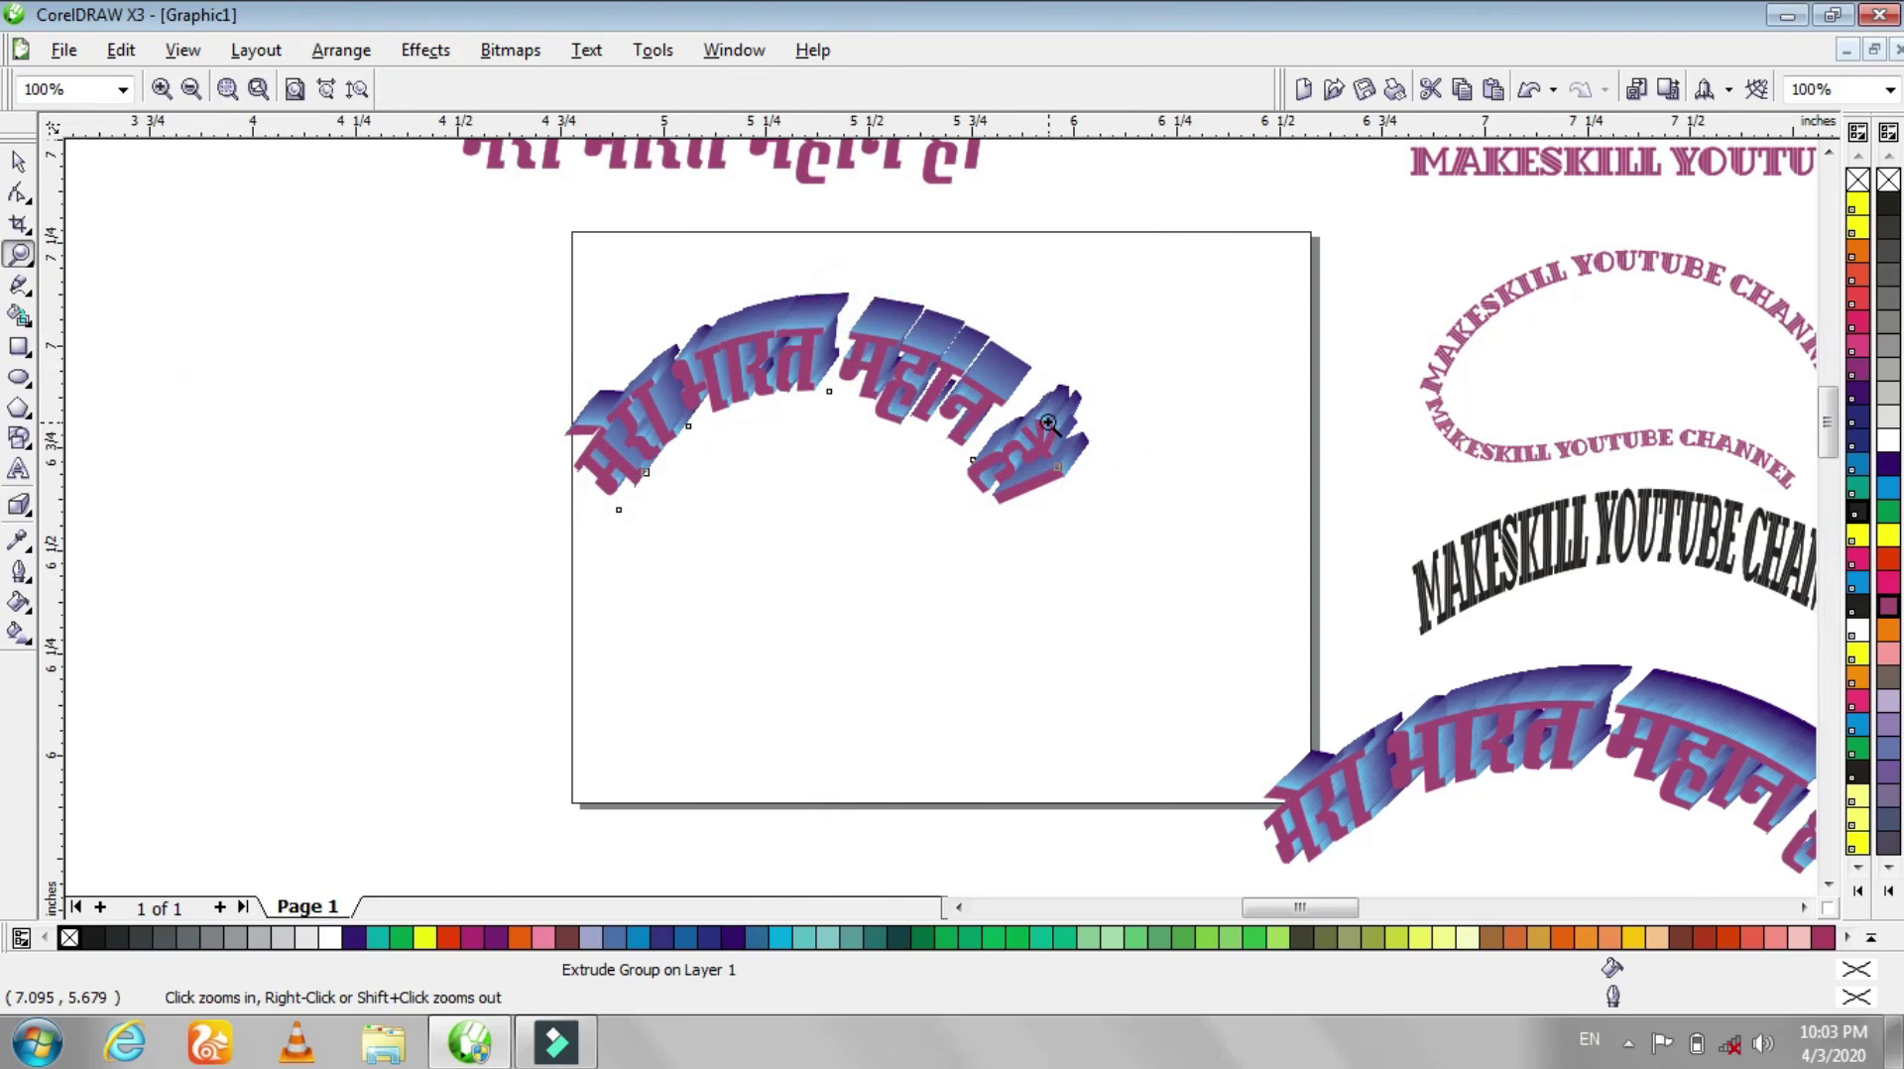
{"action": "left_click", "coordinate": [997, 526]}
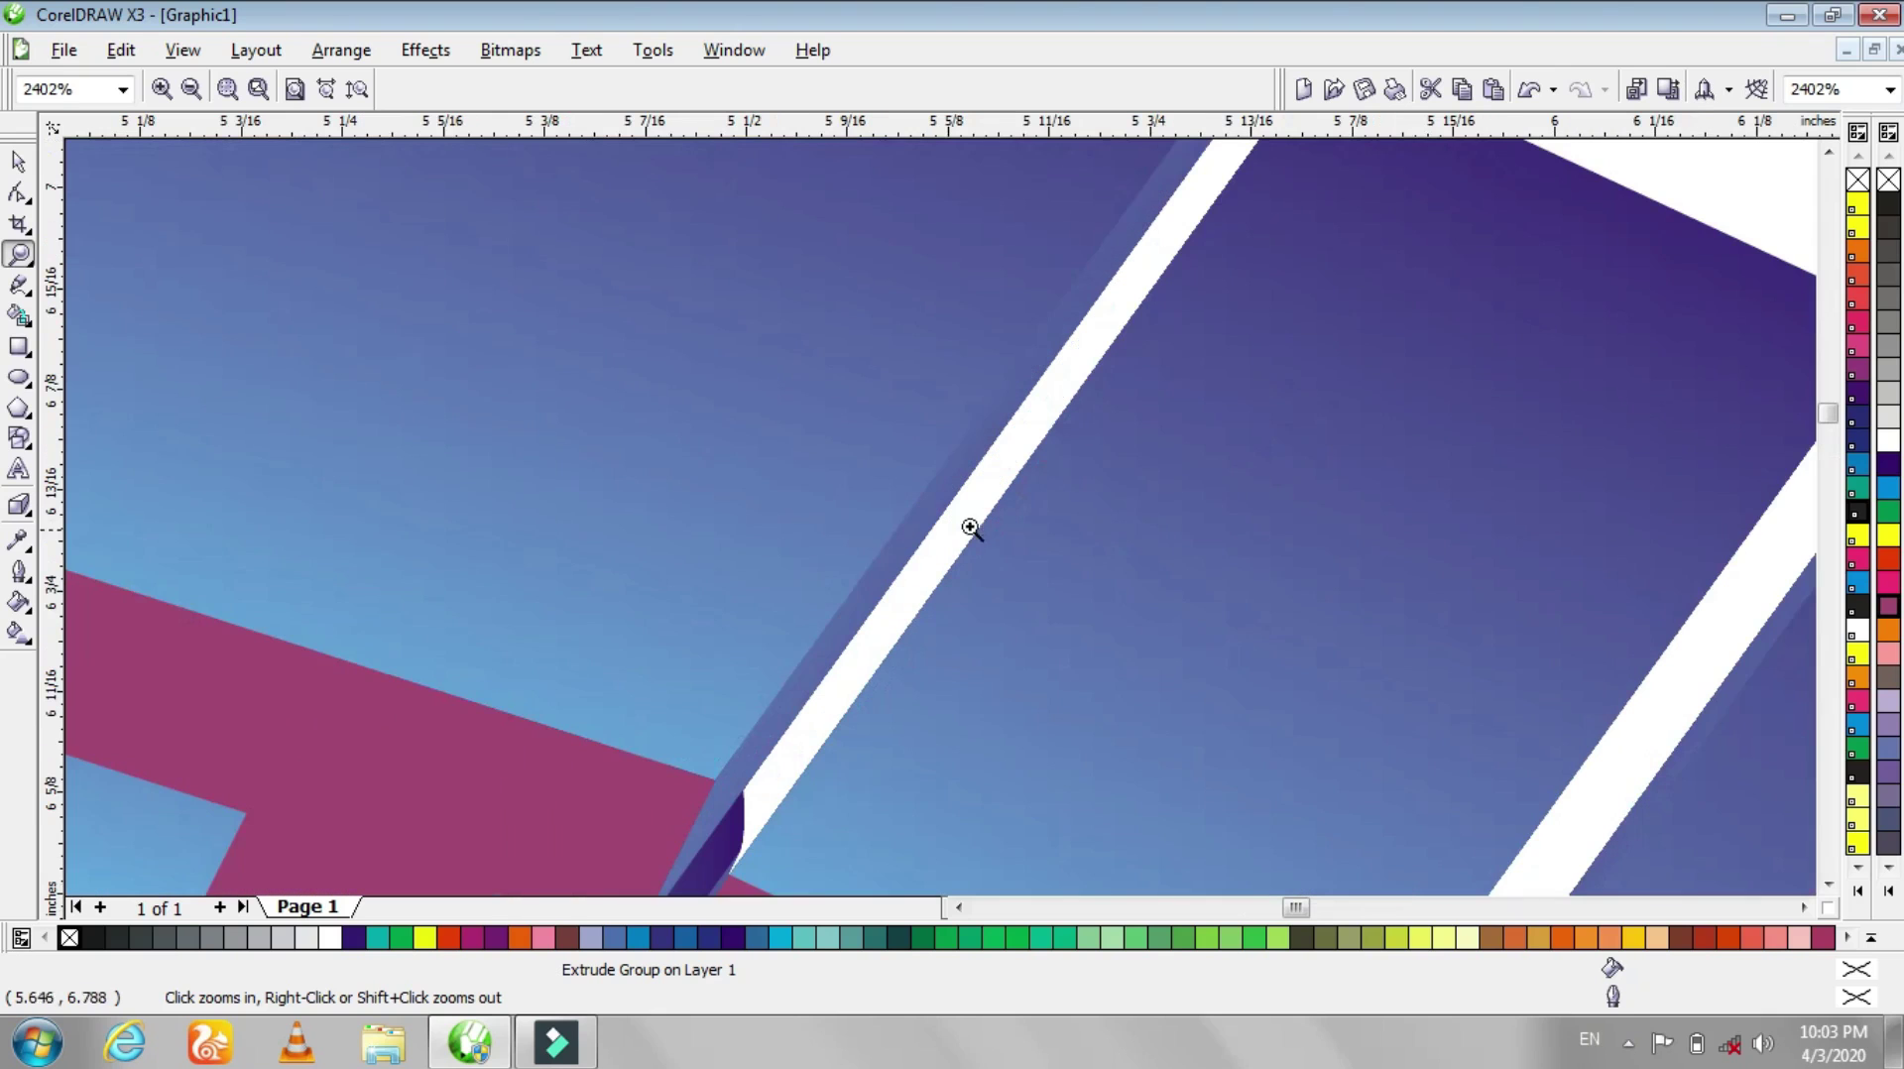
{"action": "left_click", "coordinate": [977, 488], "text": "shift"}
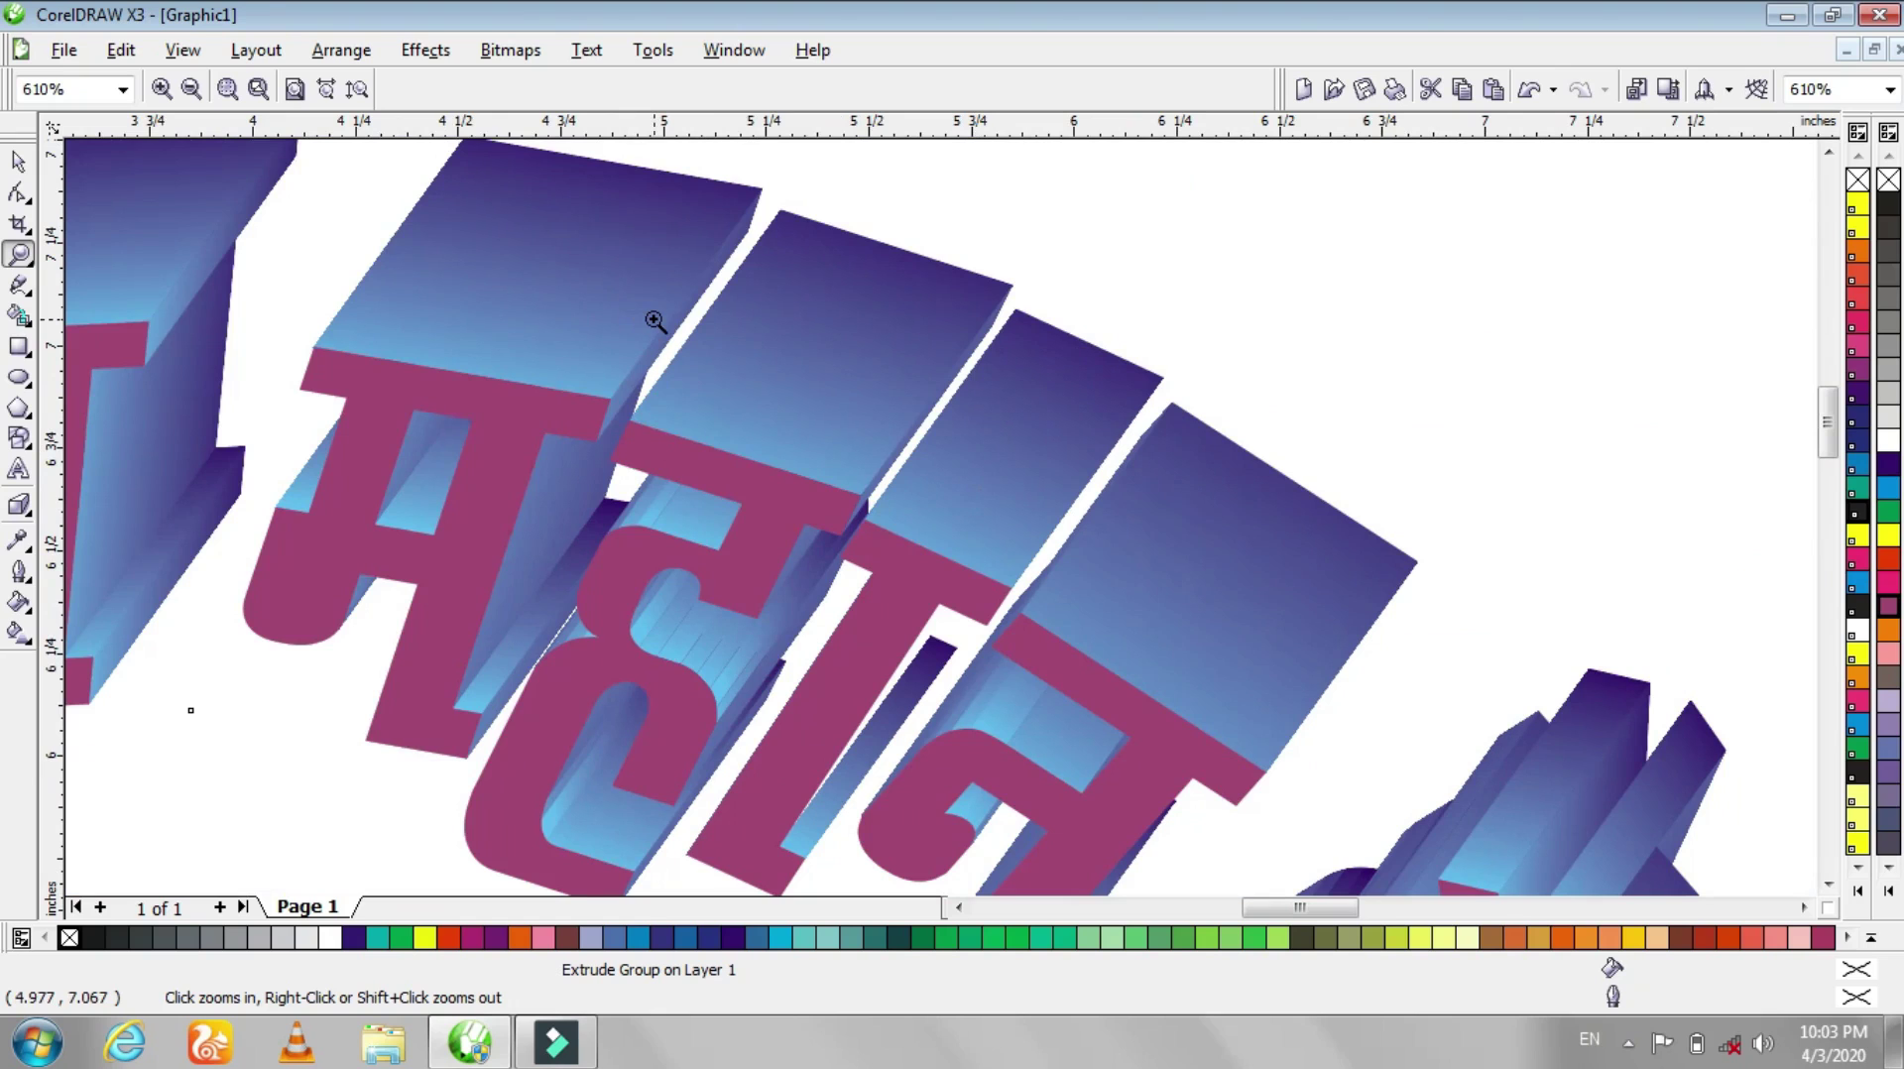
{"action": "key", "text": "F4"}
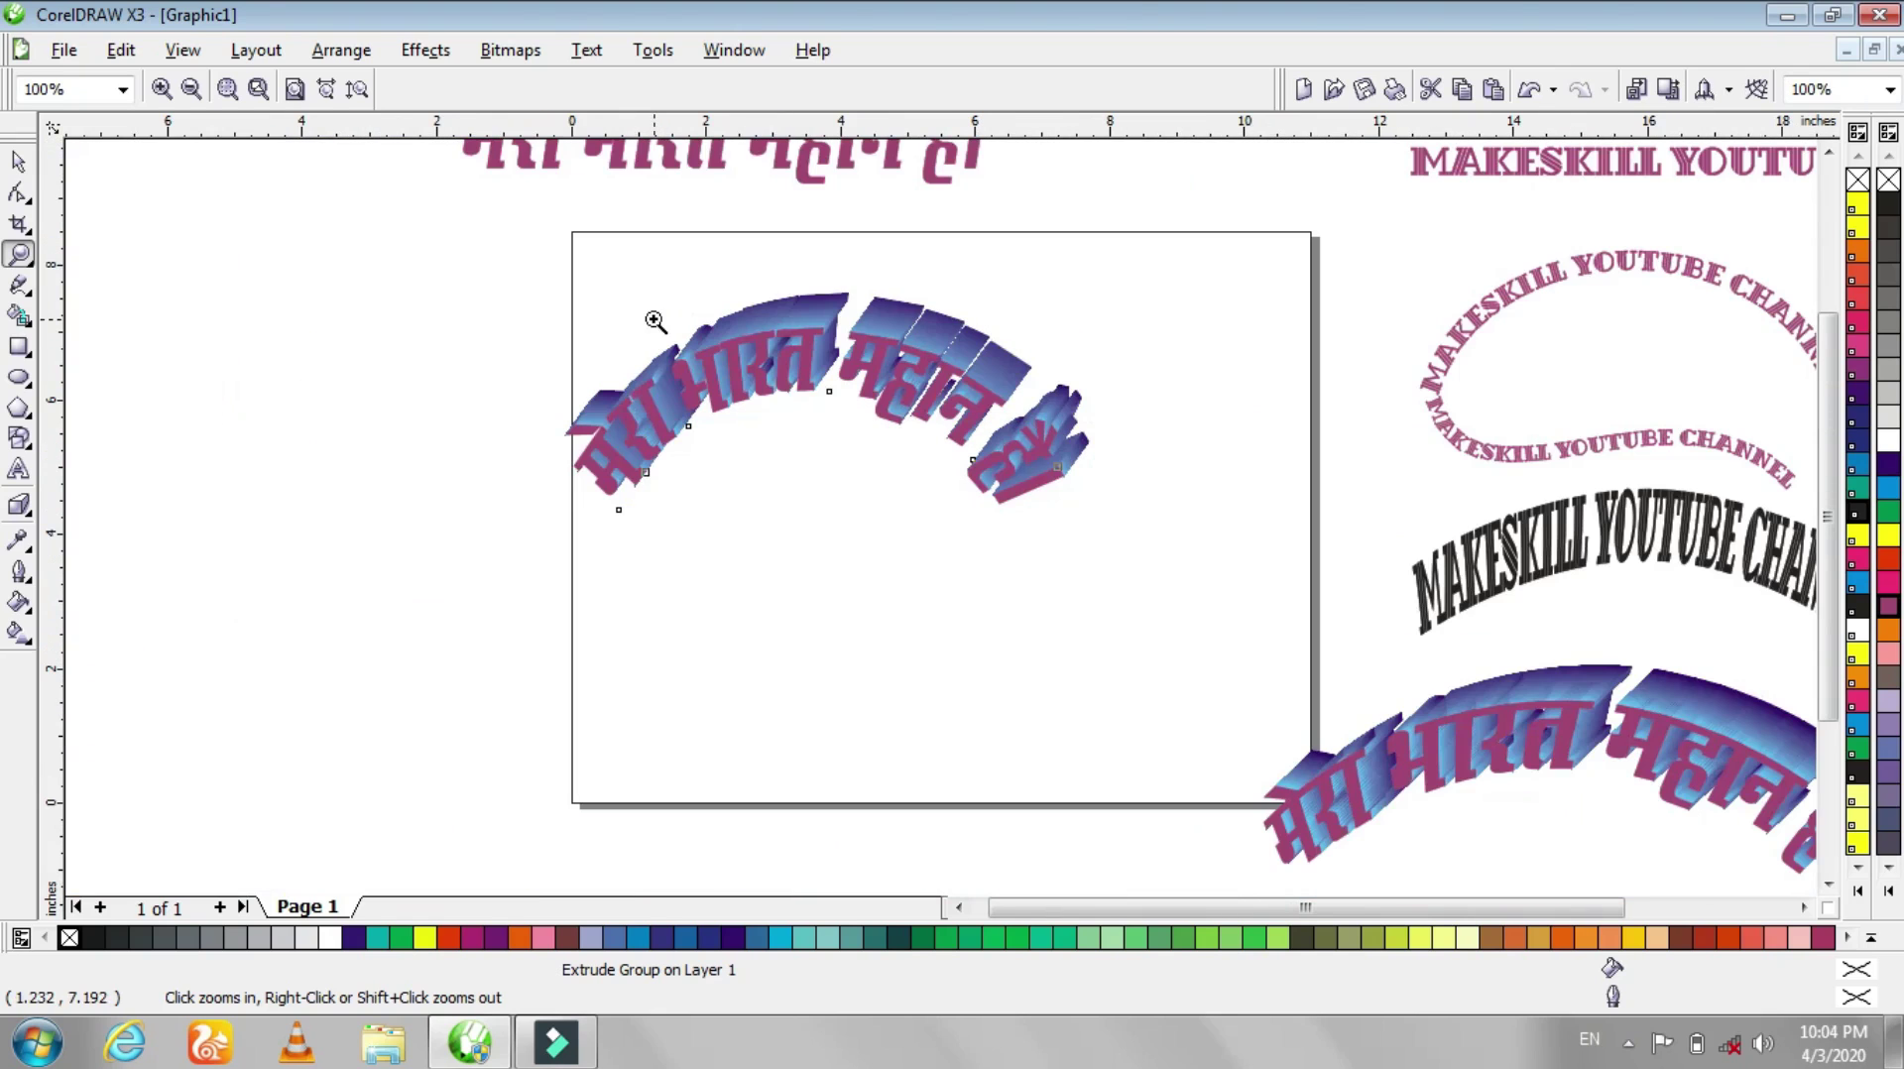
{"action": "left_click", "coordinate": [777, 447]}
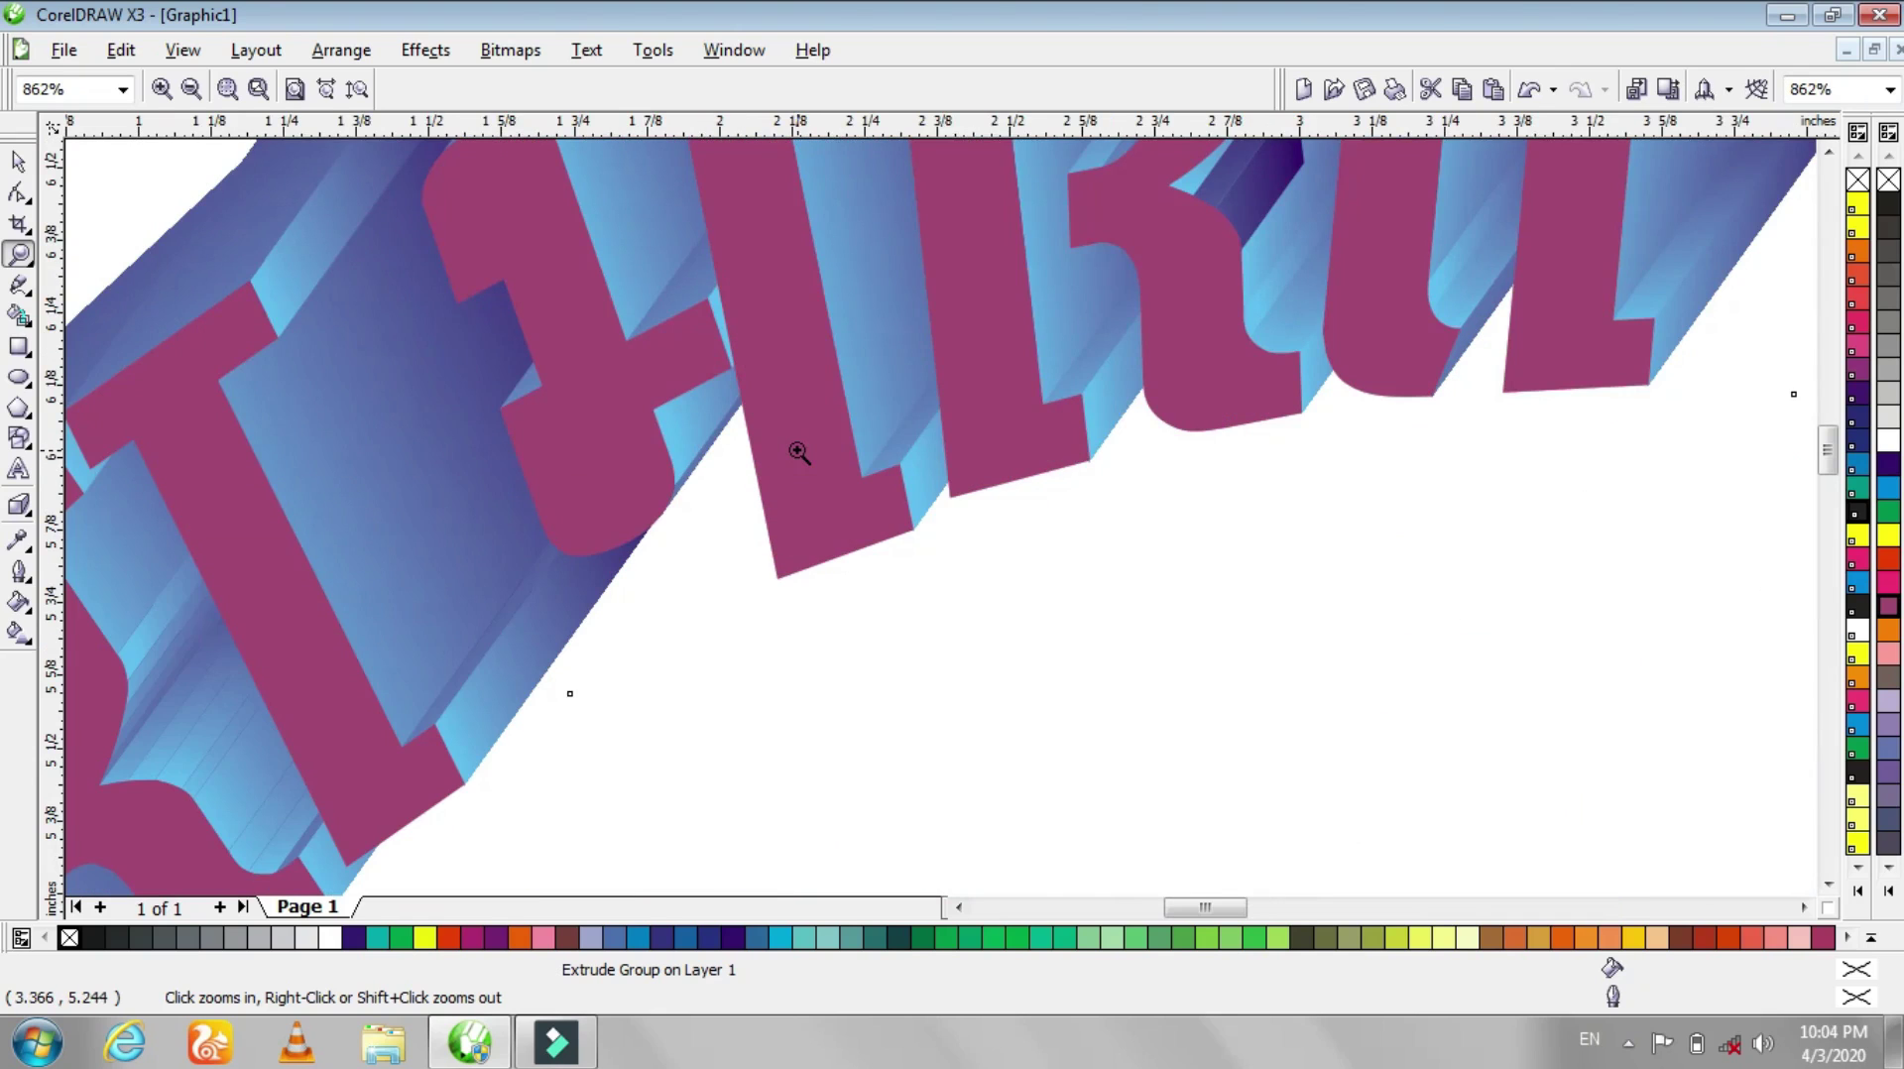
{"action": "key", "text": "F4"}
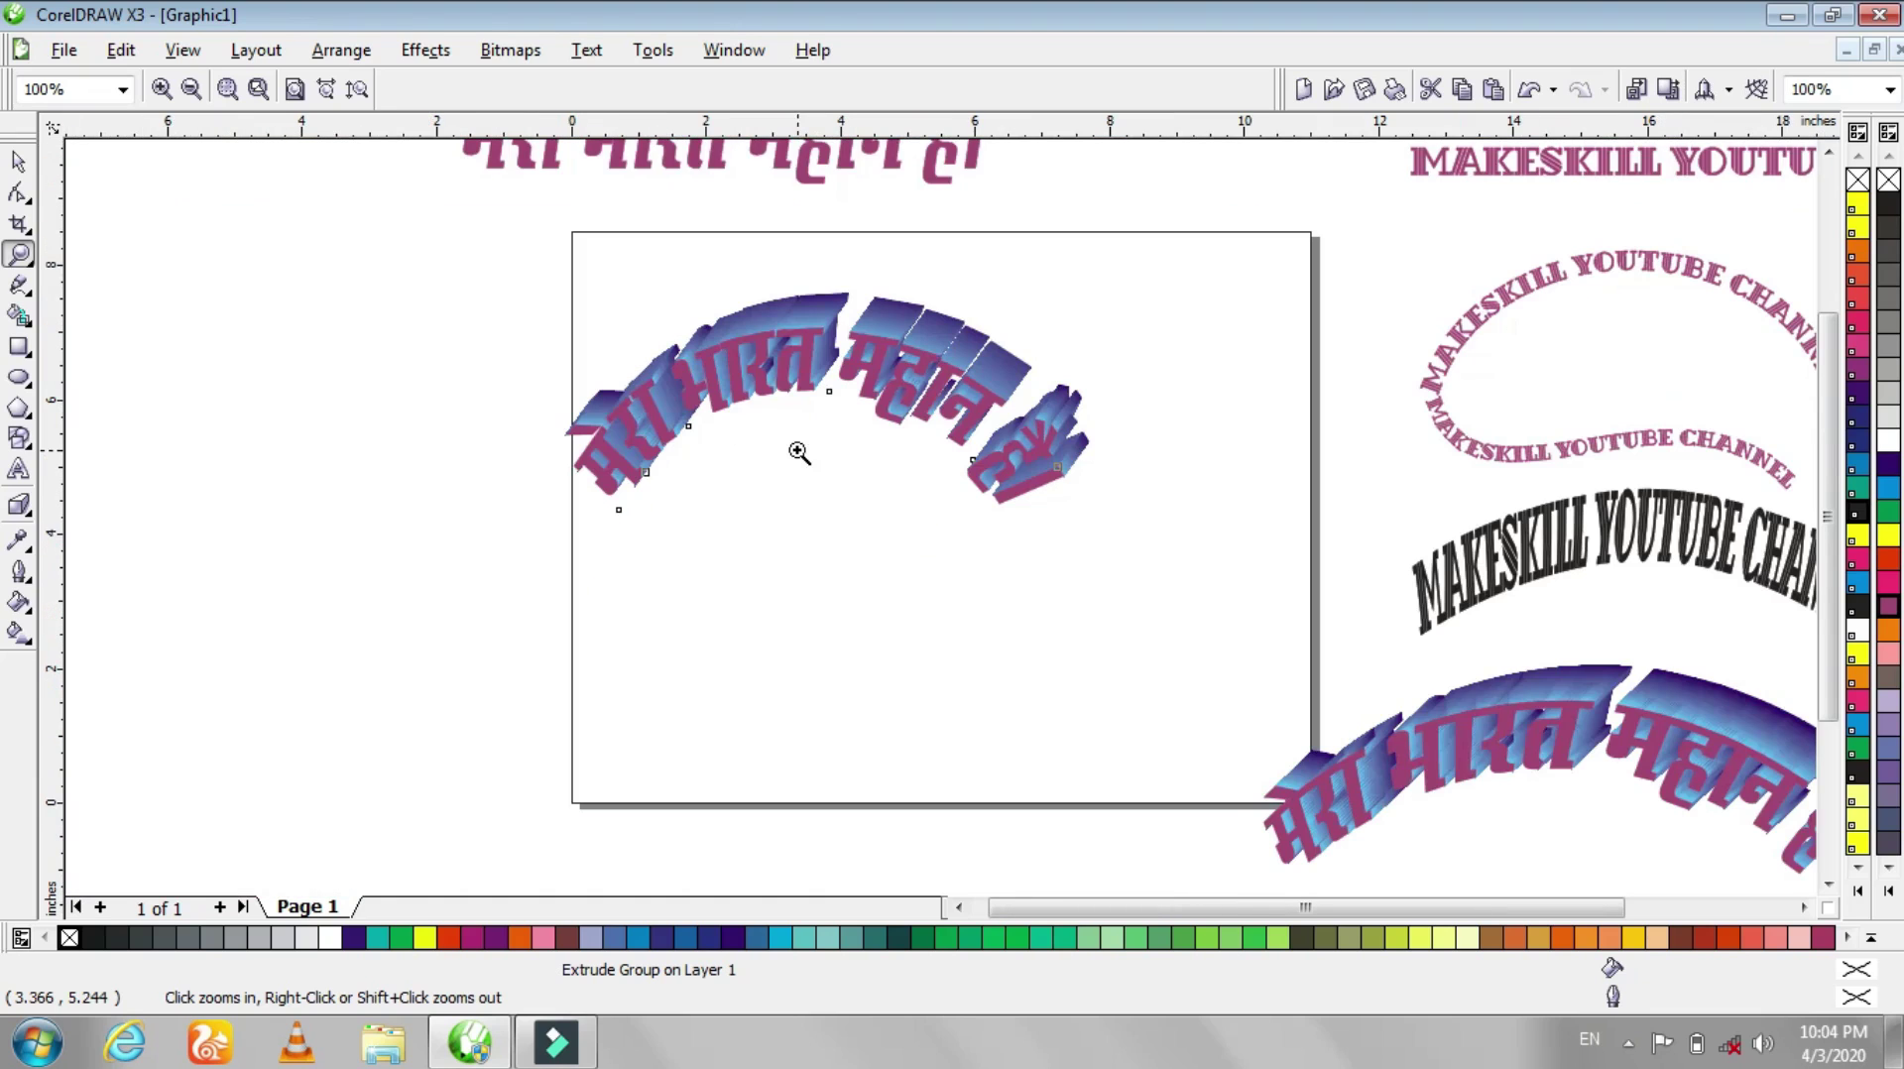
- Move the extruded path-fitted text off the page beside its upper-left corner, and place a copy of the straight Hindi text on the page
{"action": "left_click", "coordinate": [18, 160]}
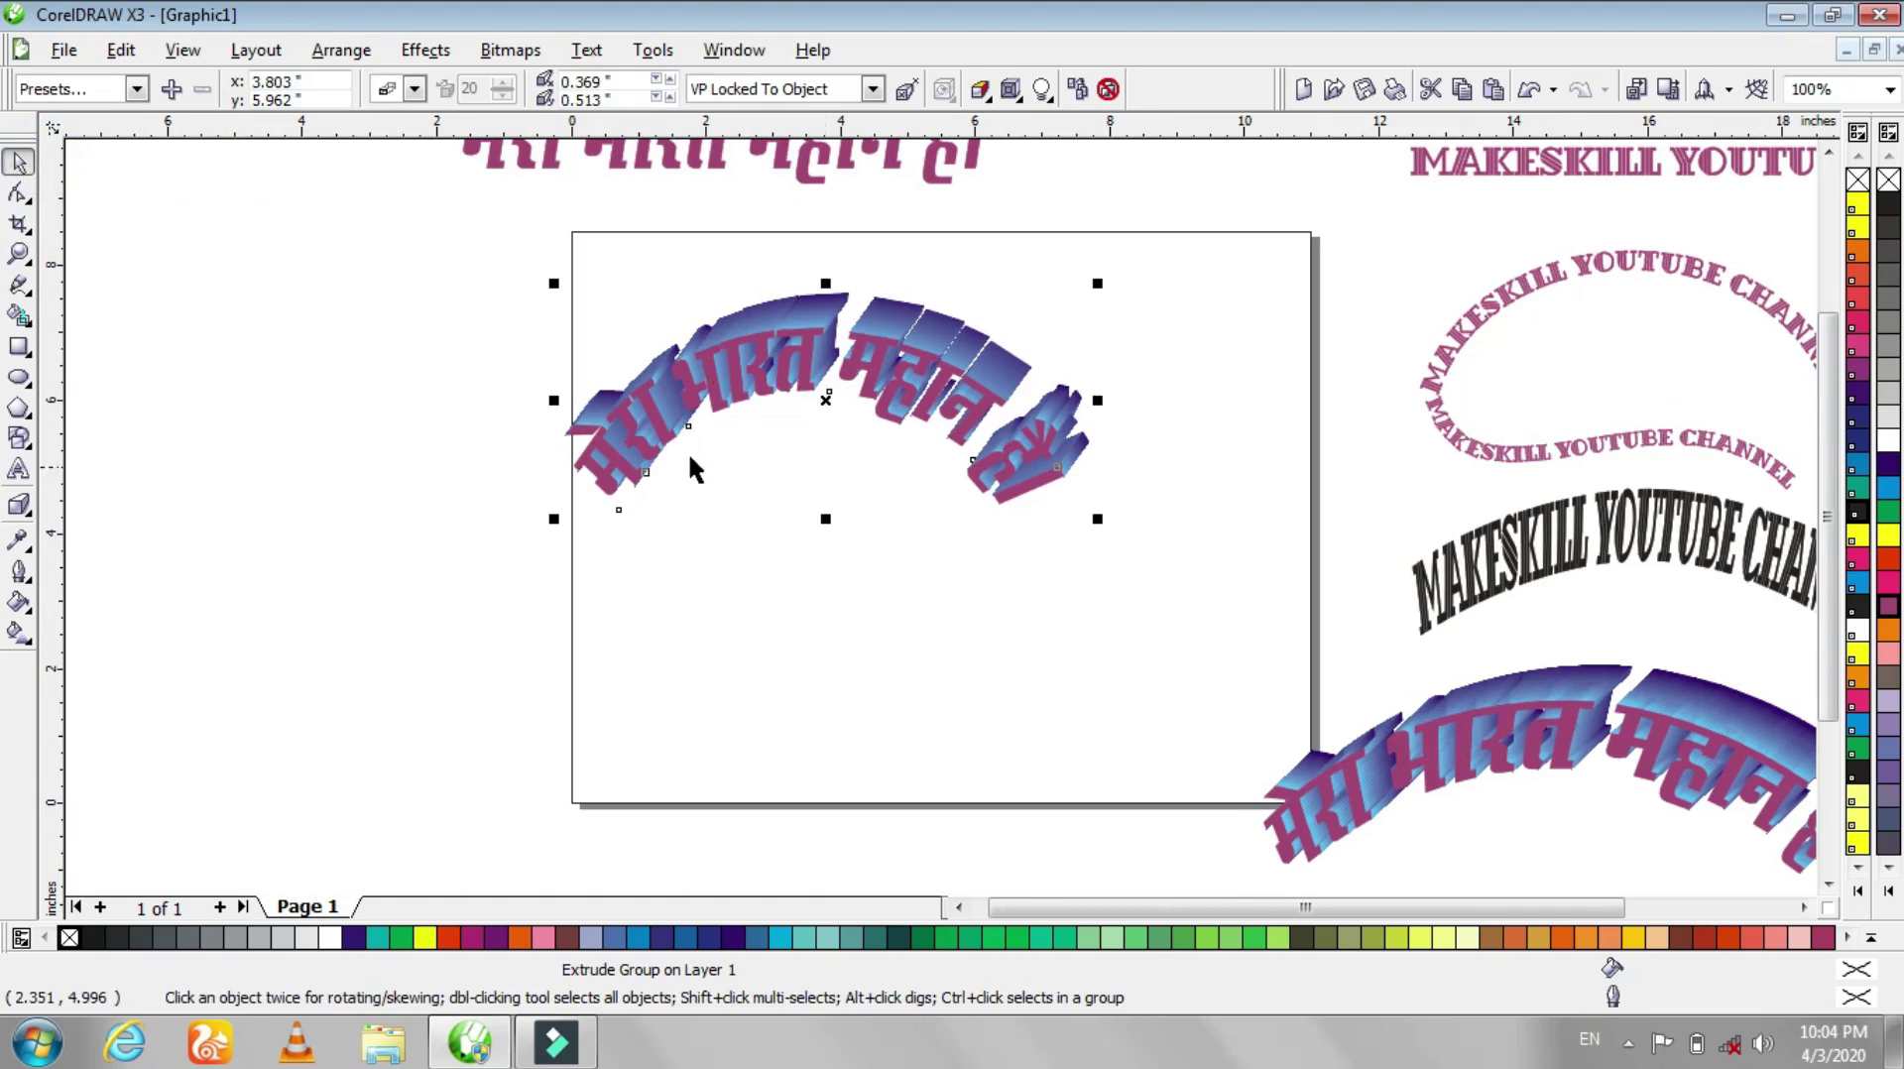
{"action": "left_click_drag", "start_coordinate": [767, 366], "coordinate": [234, 297]}
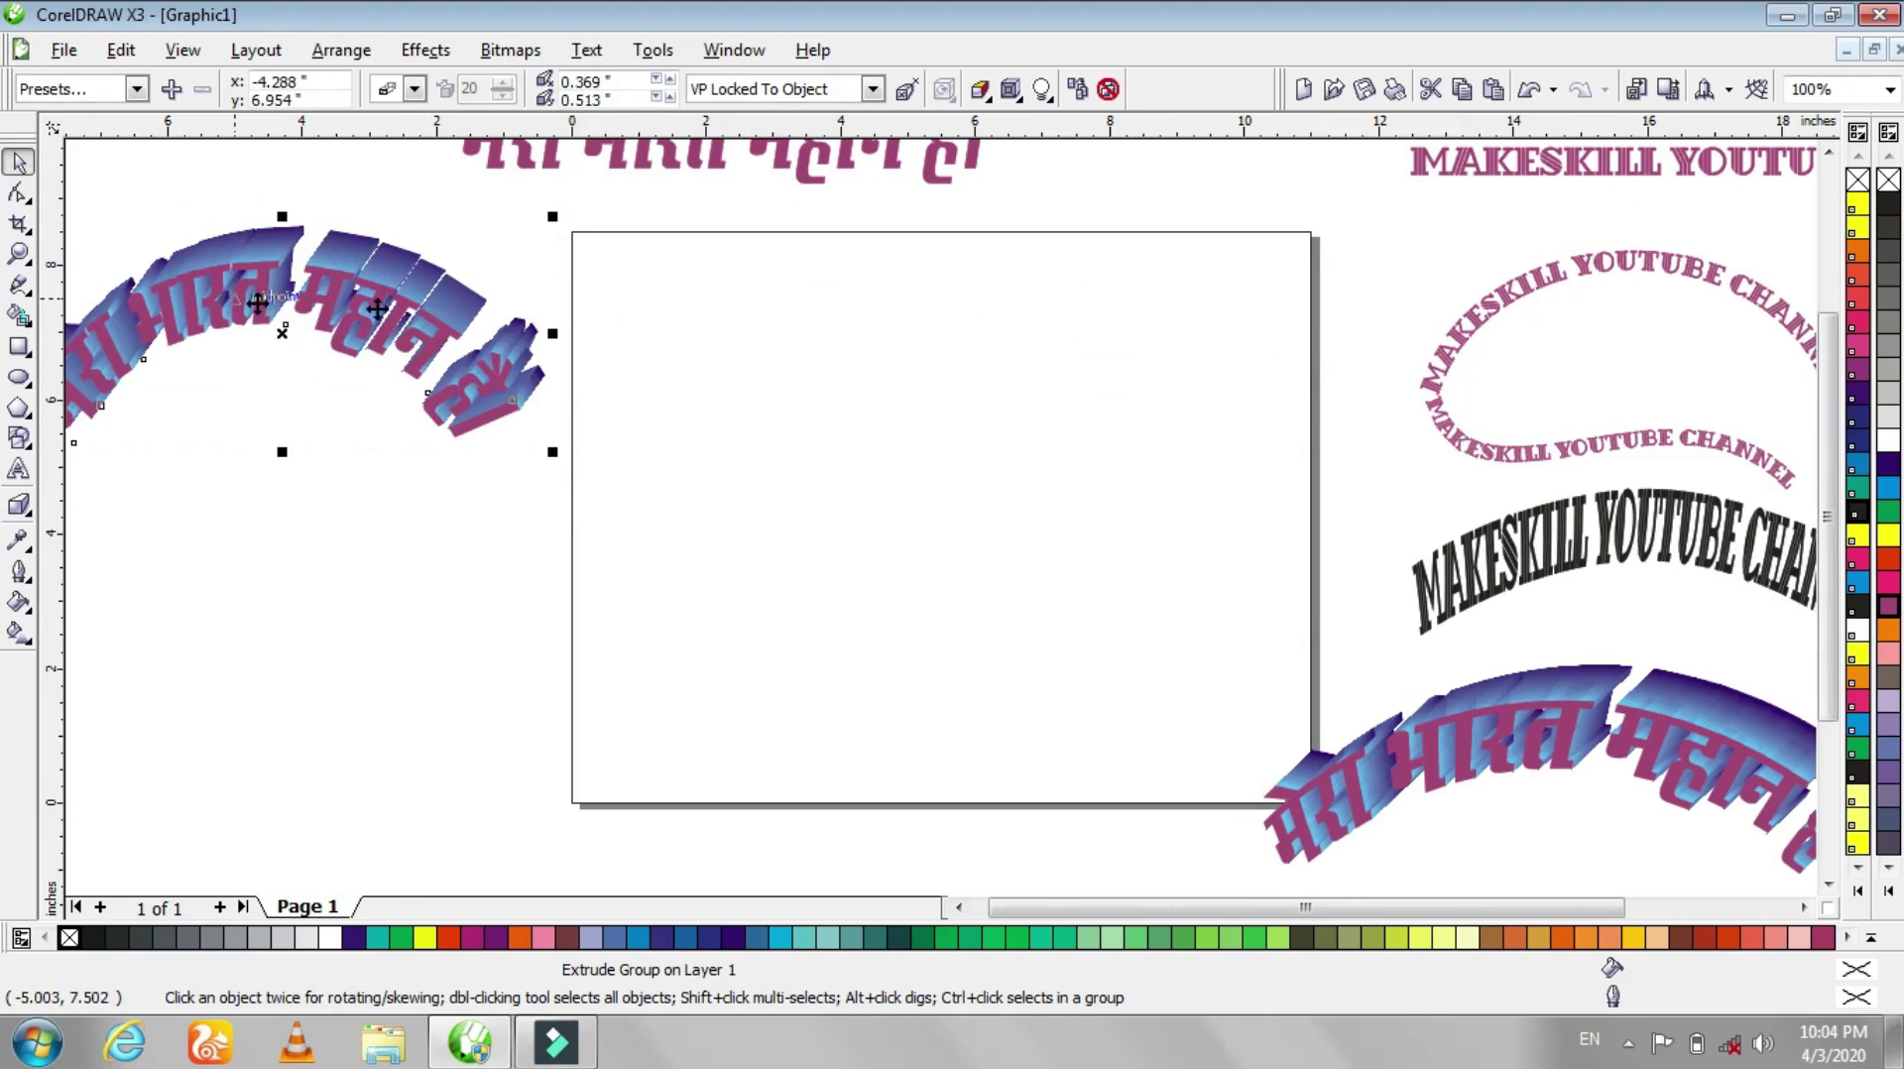
{"action": "left_click", "coordinate": [835, 402]}
{"action": "left_click_drag", "start_coordinate": [694, 170], "coordinate": [841, 490]}
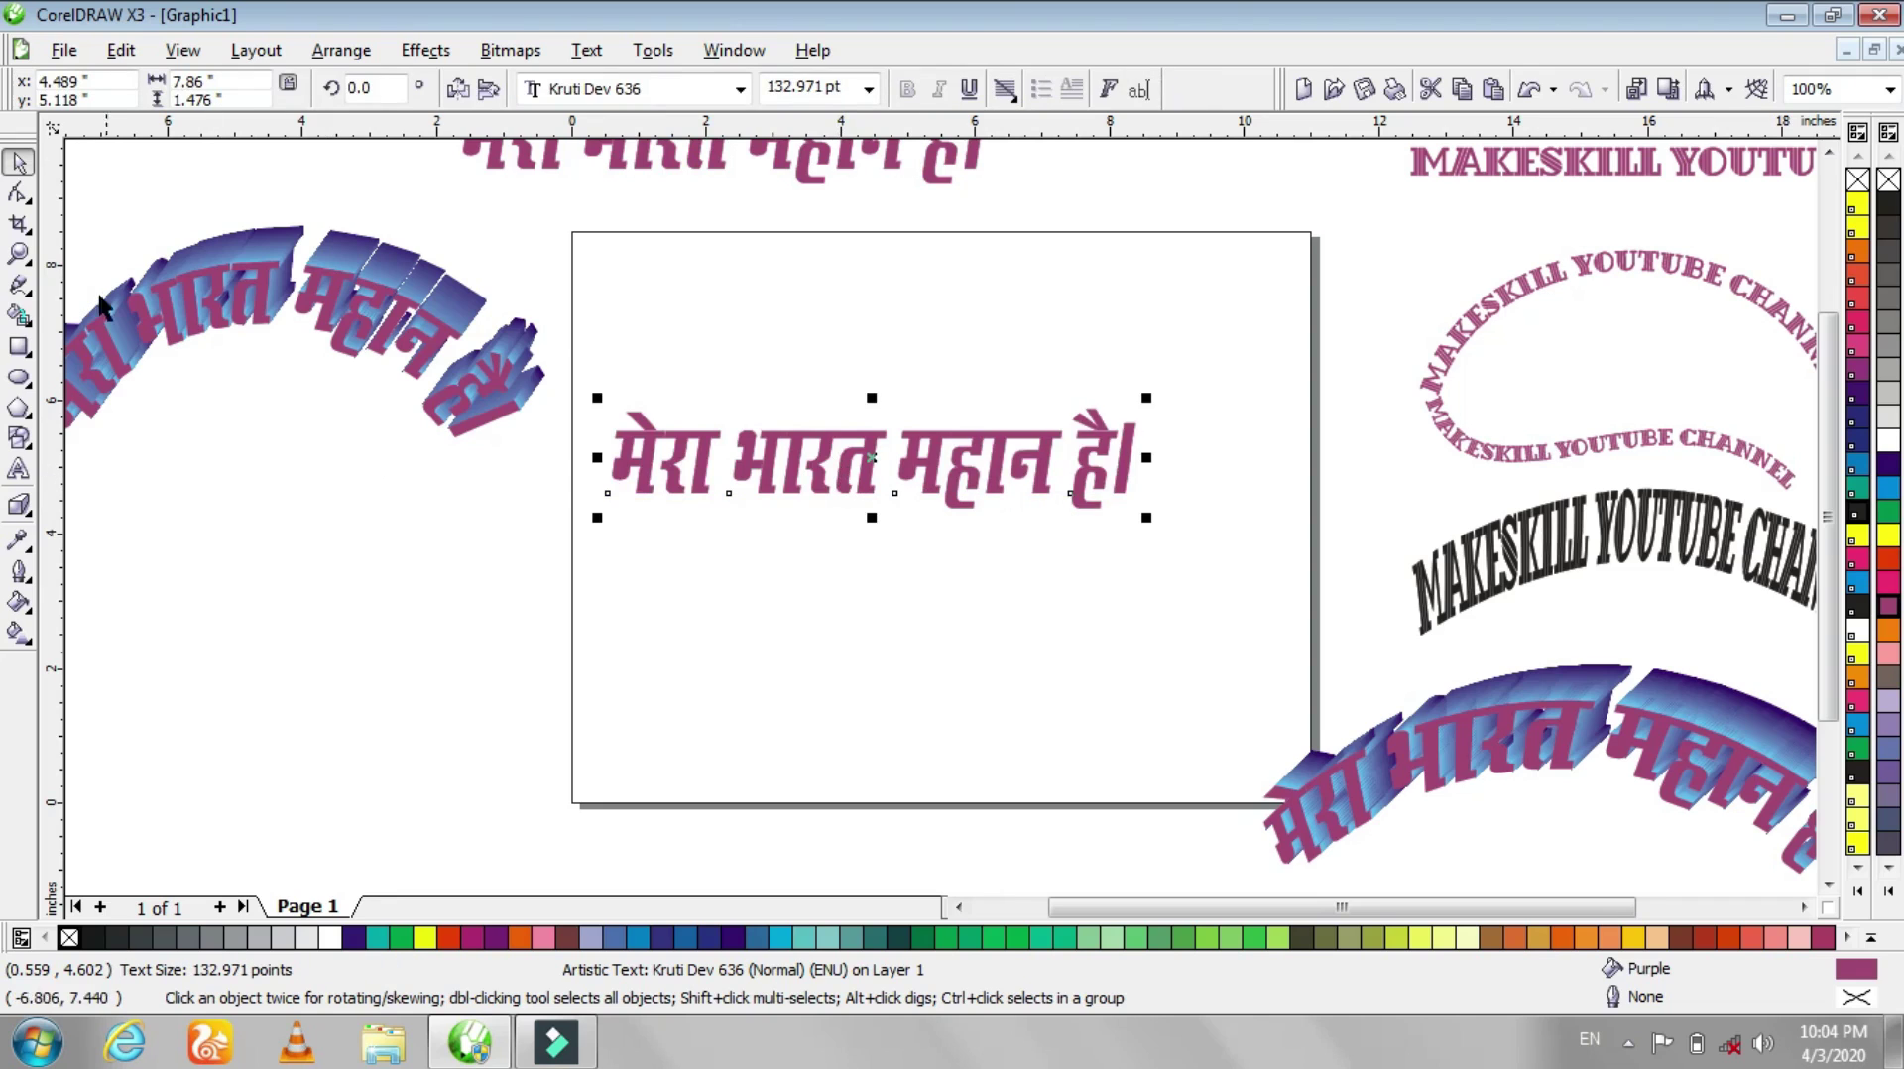
- Save the straight Hindi text as a custom Artistic Media brush named Mera Bharat Mahan
{"action": "left_click", "coordinate": [28, 294]}
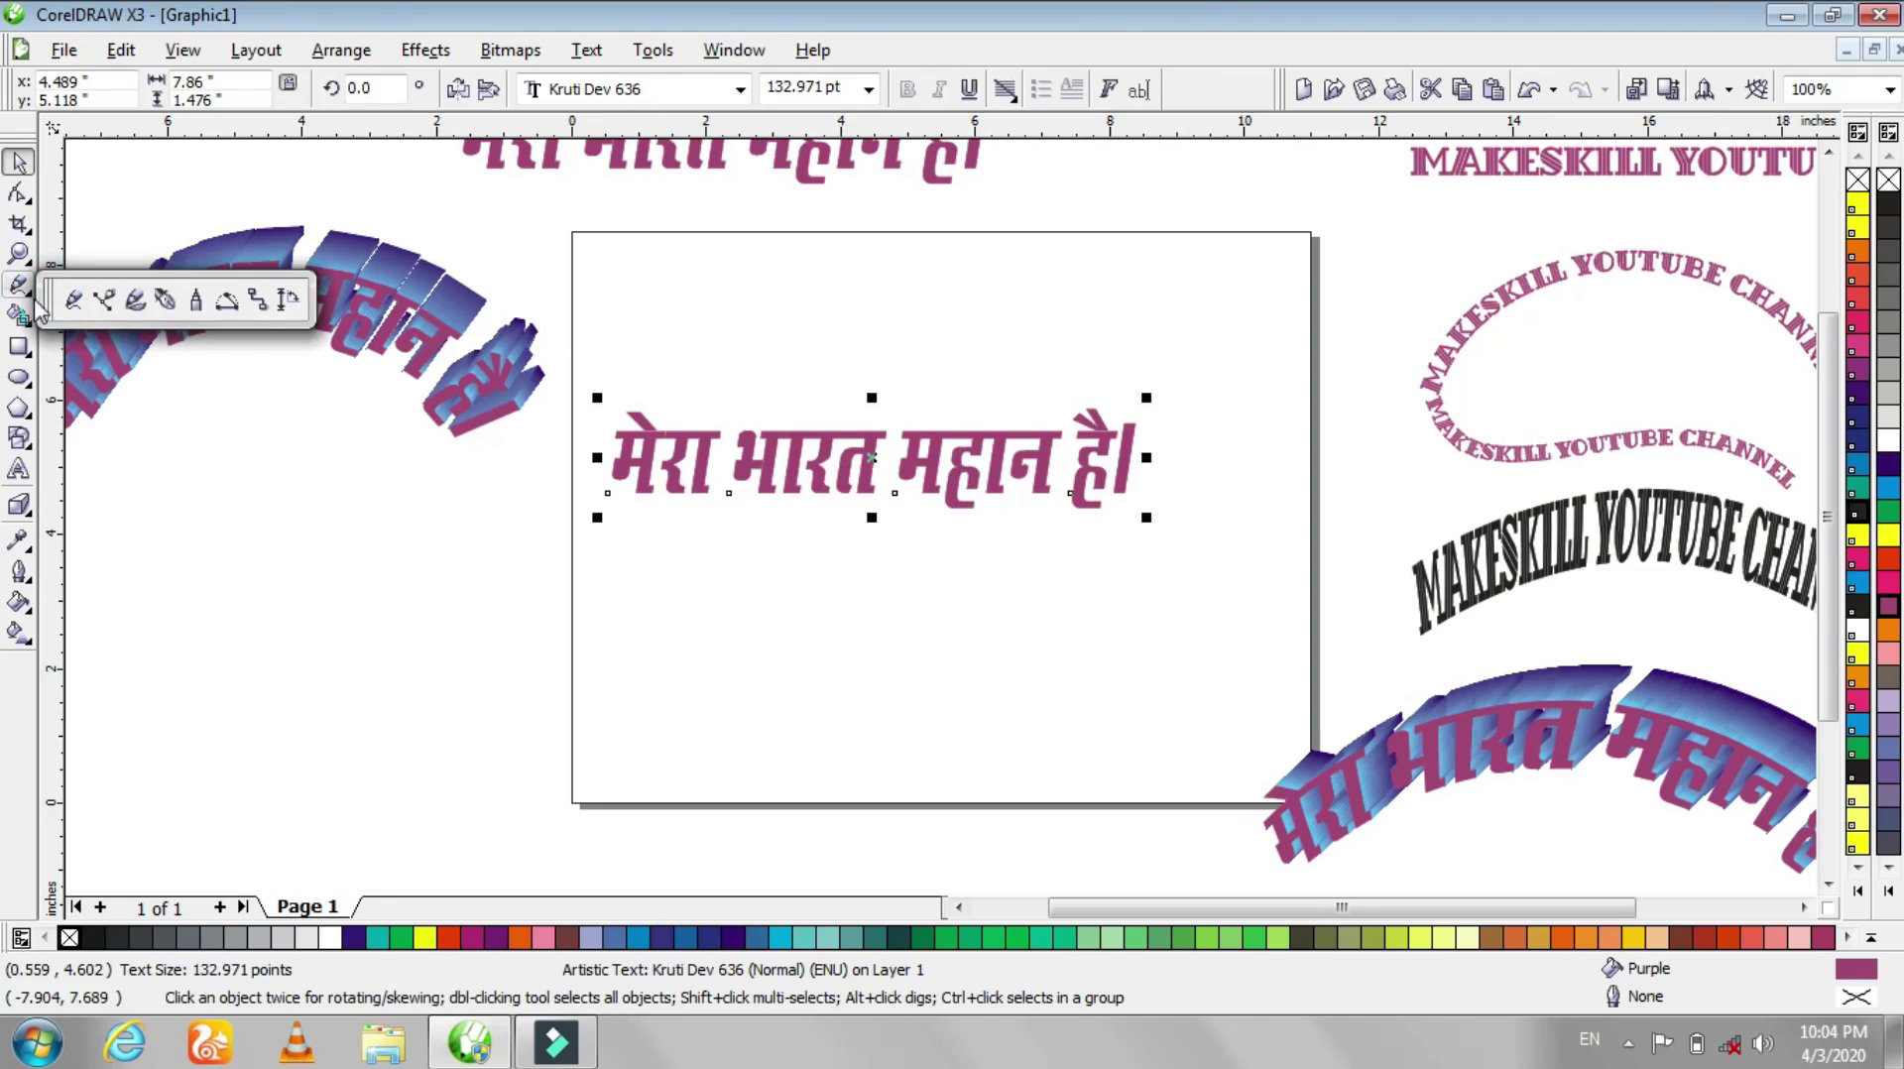
{"action": "left_click", "coordinate": [135, 300]}
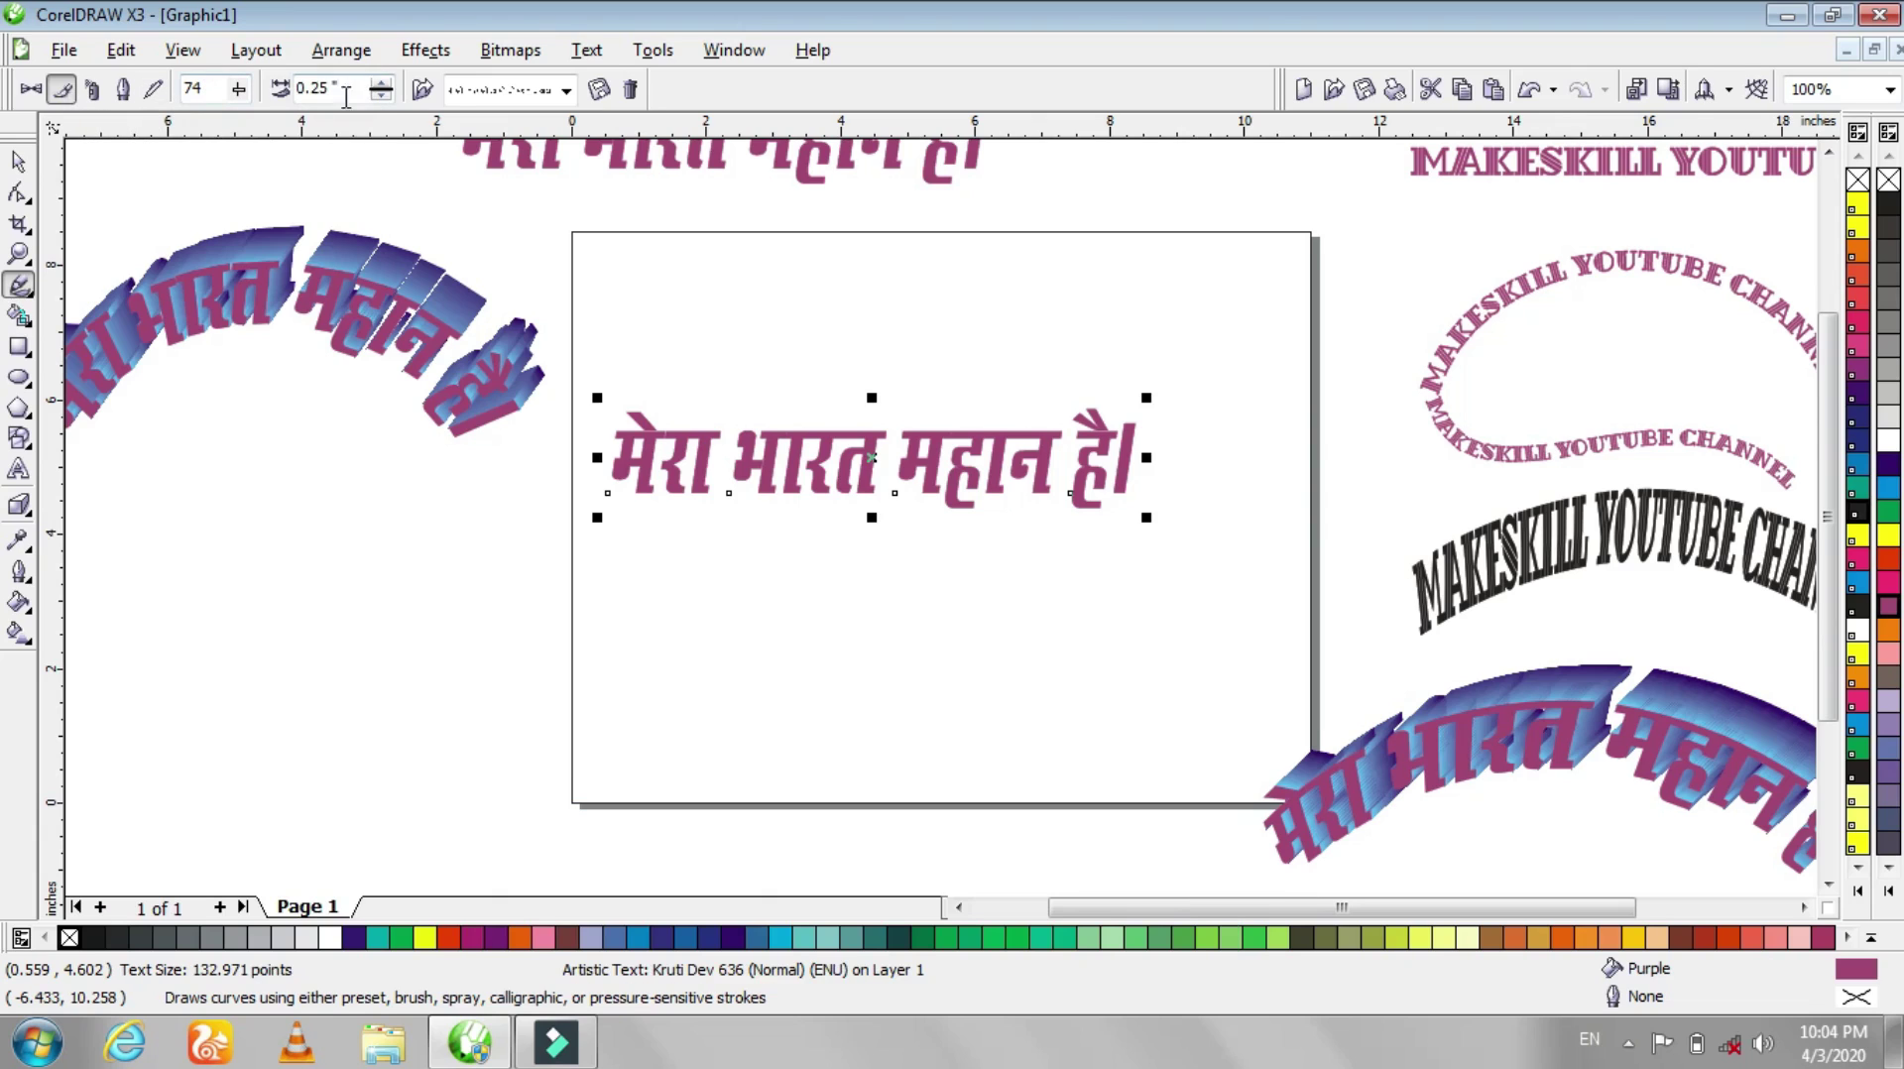
{"action": "left_click", "coordinate": [564, 90]}
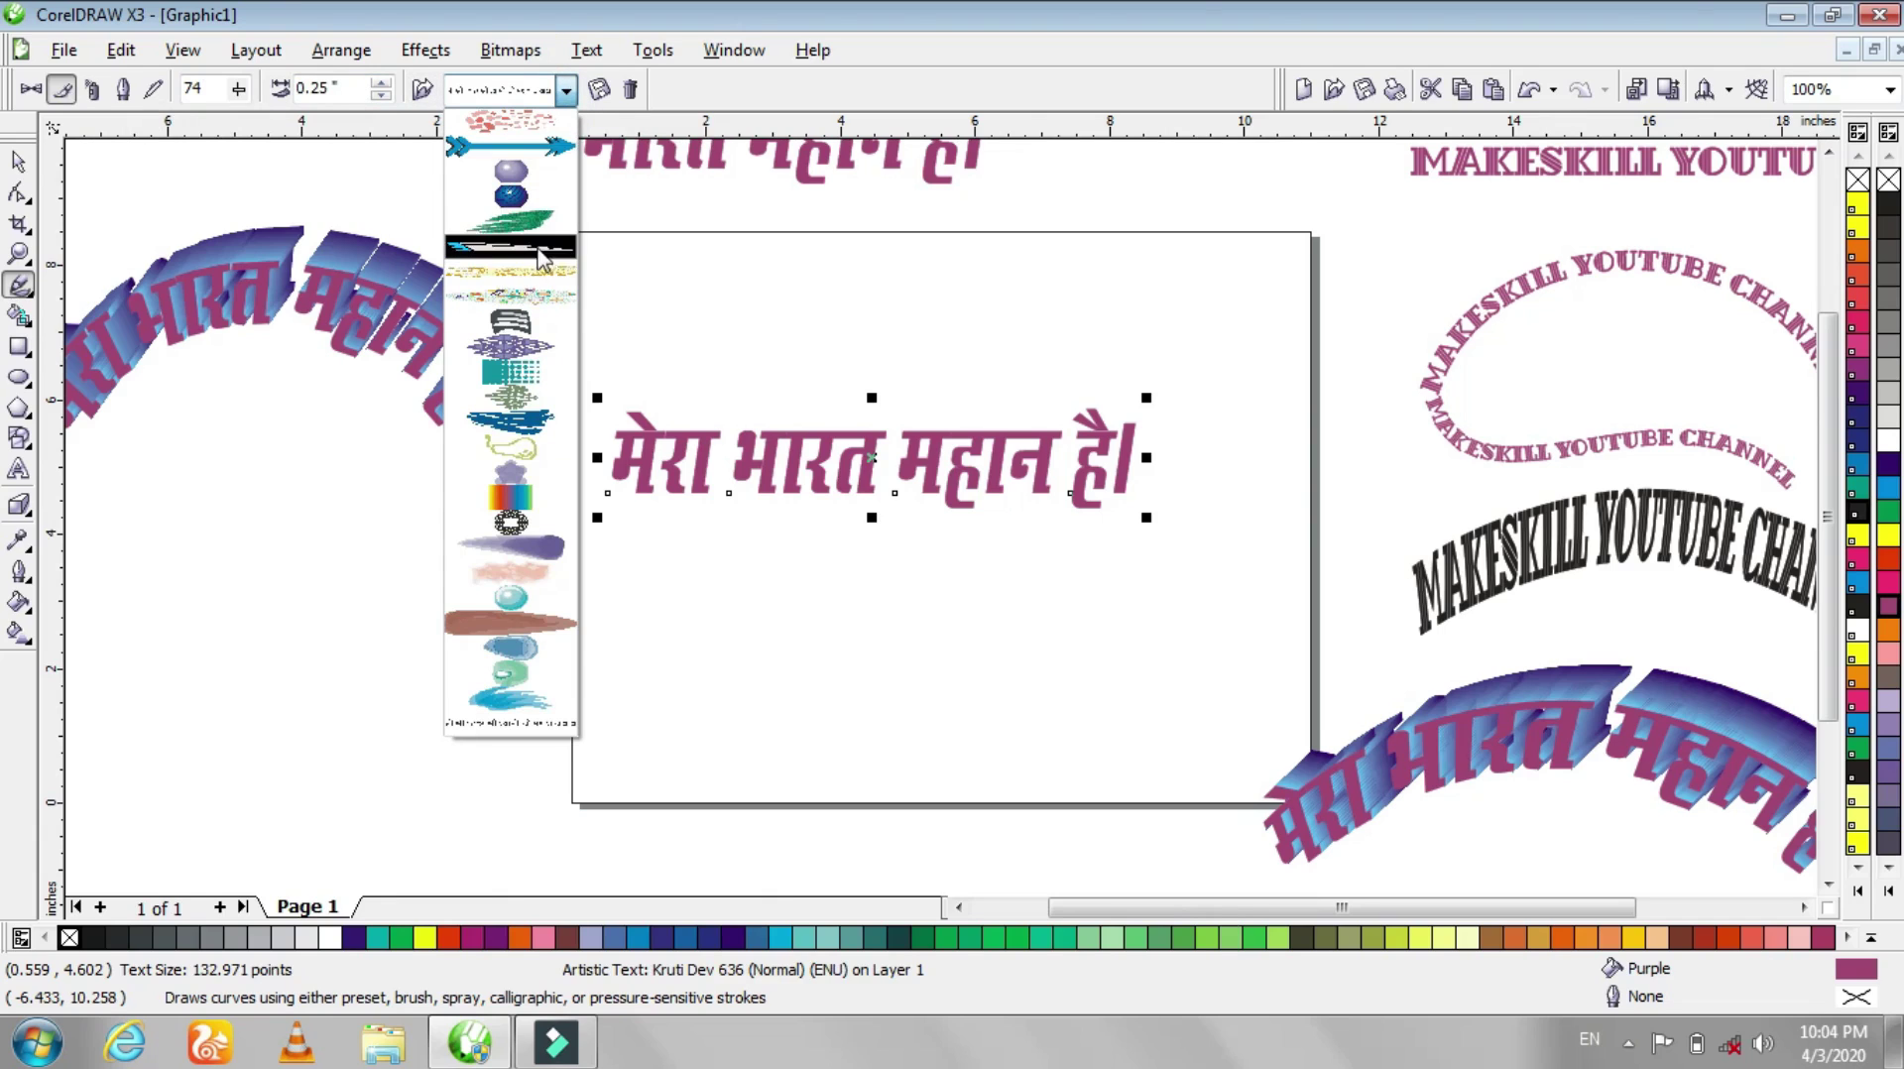
{"action": "left_click", "coordinate": [700, 486]}
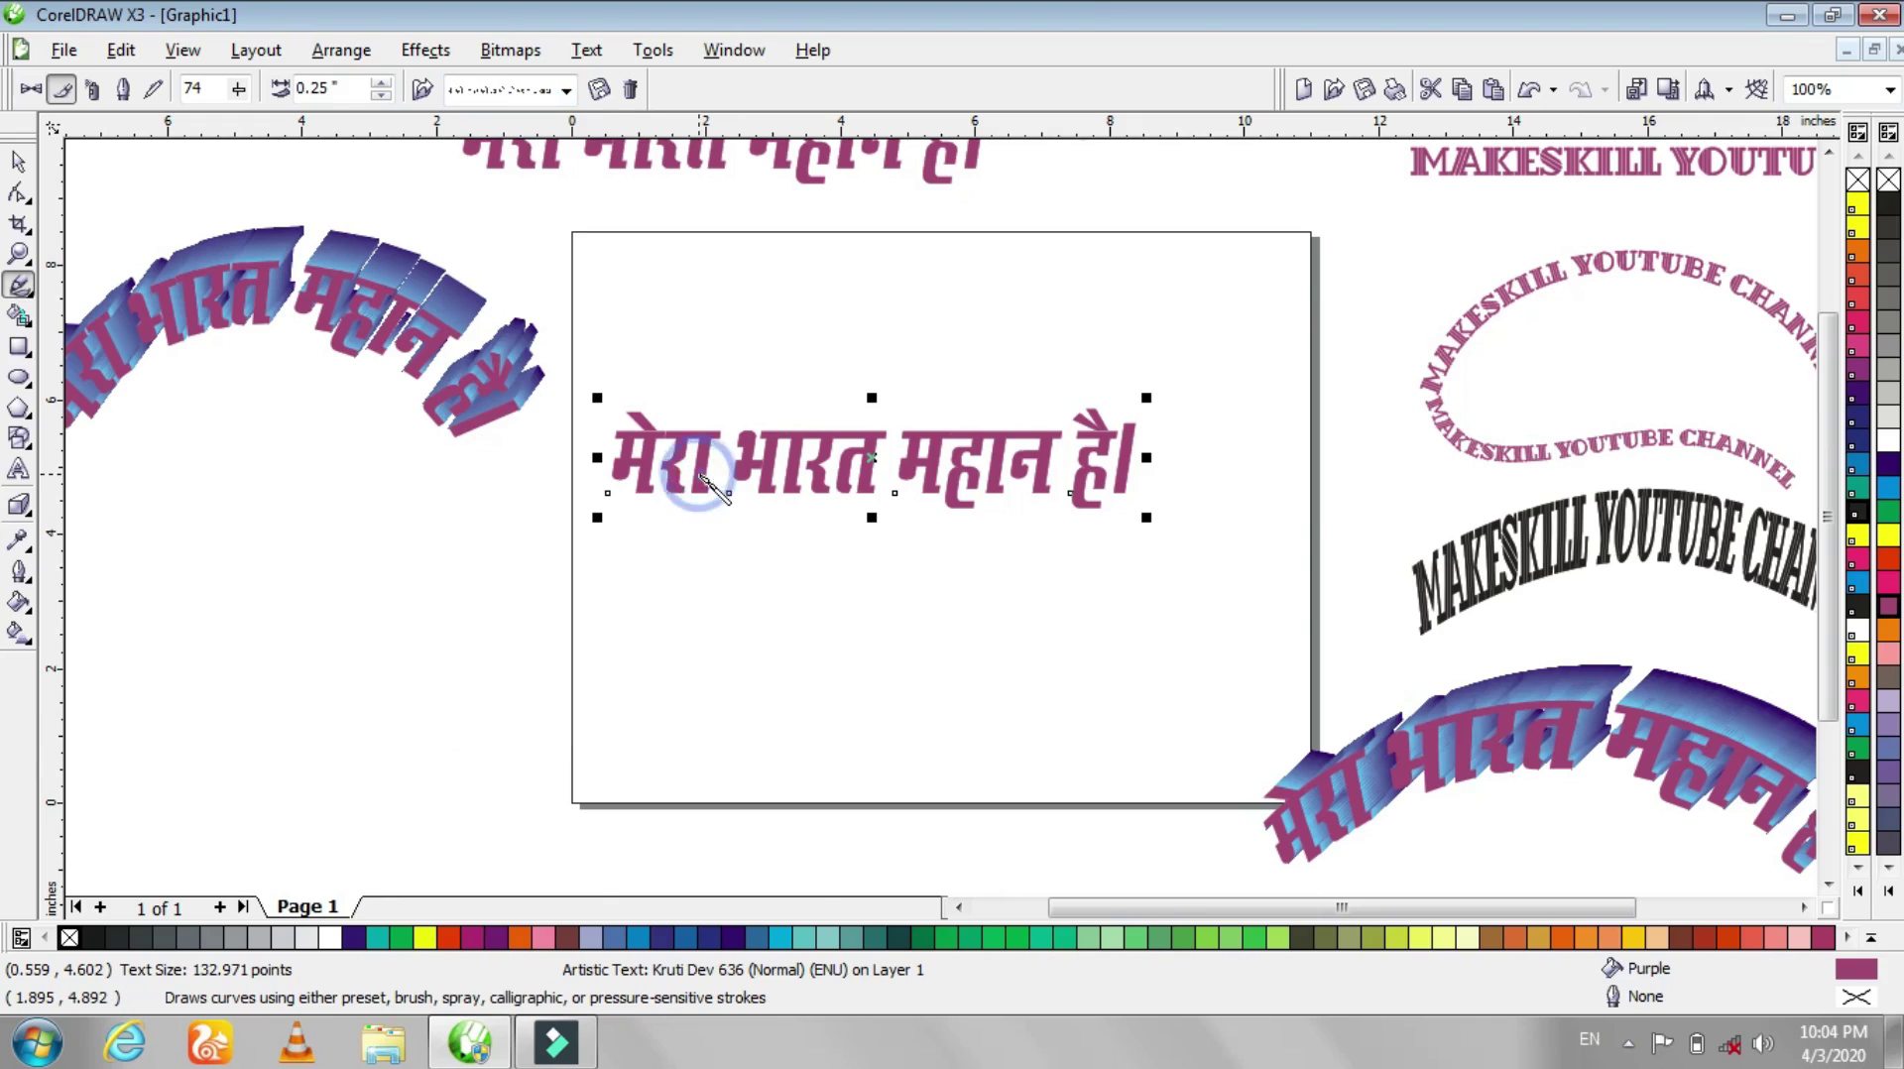
{"action": "left_click", "coordinate": [598, 91]}
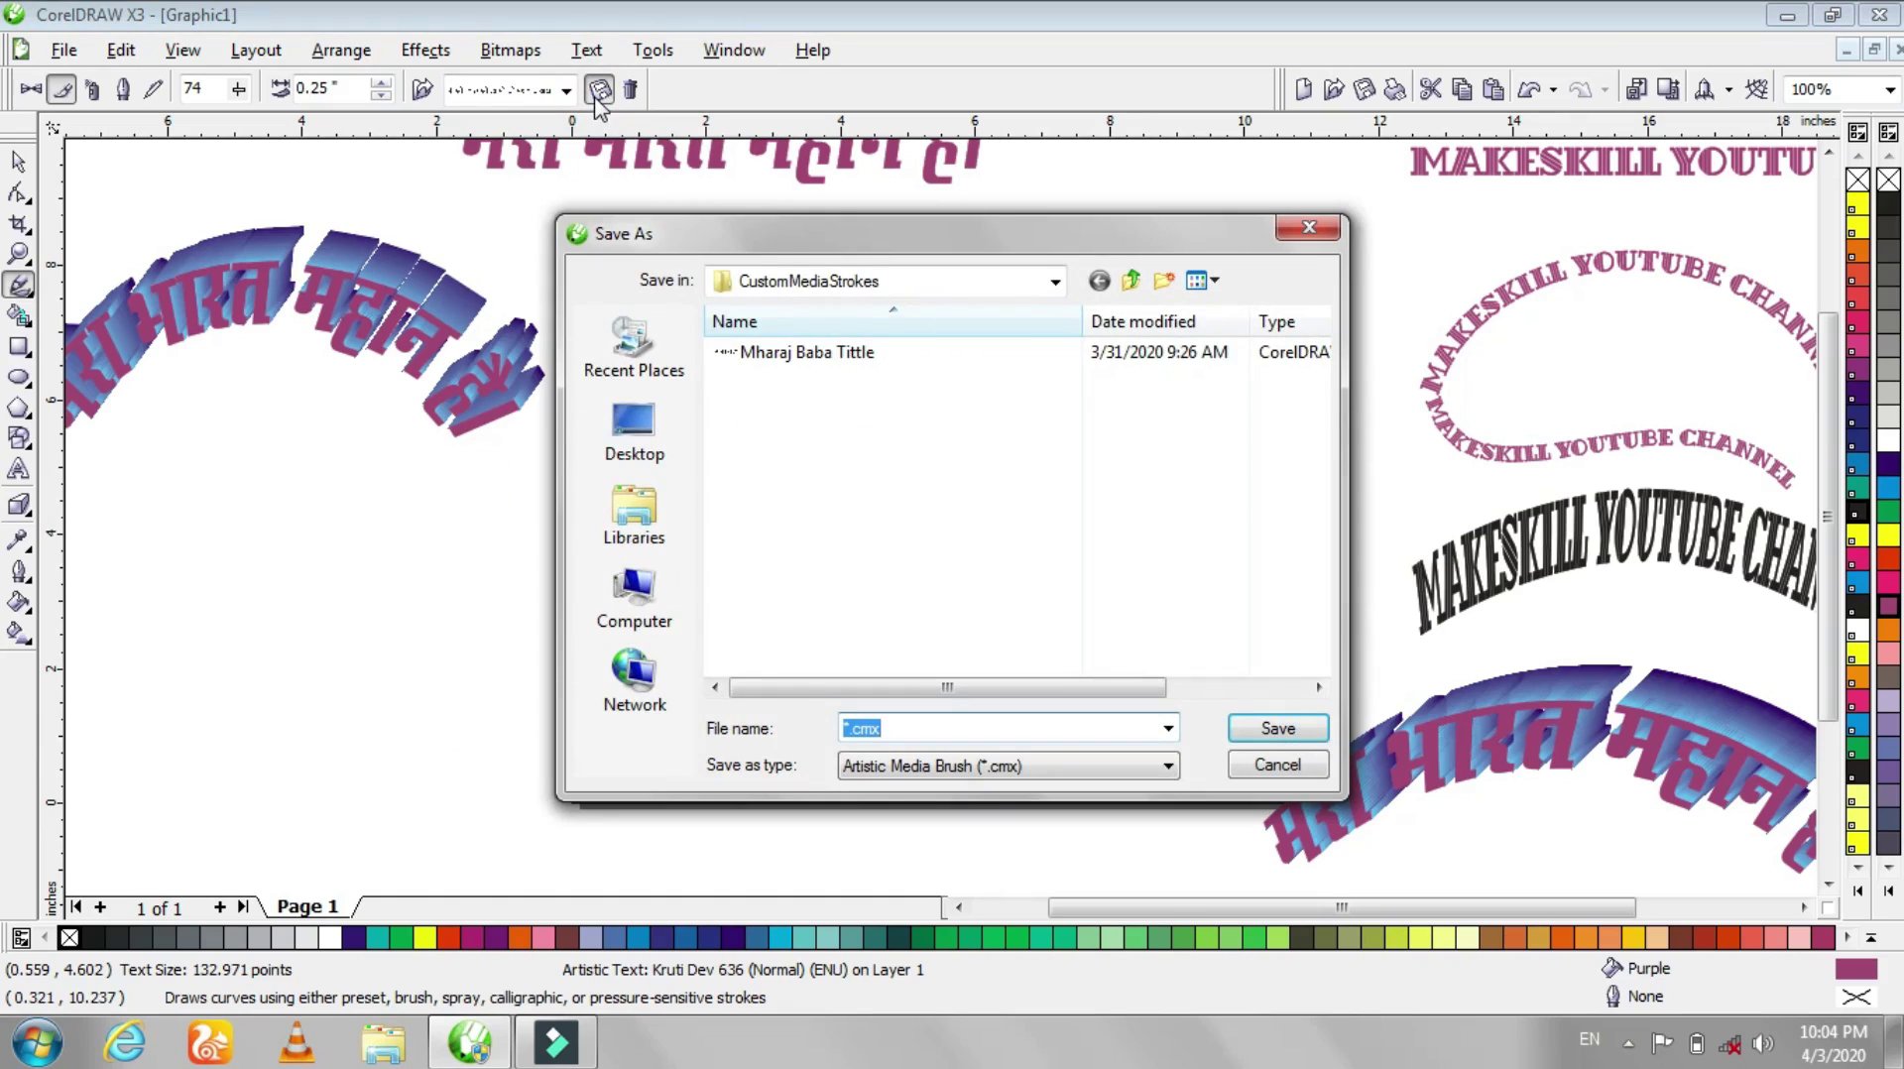
{"action": "left_click_drag", "start_coordinate": [922, 247], "coordinate": [528, 265]}
{"action": "type", "text": "Mera Bharat Mahan"}
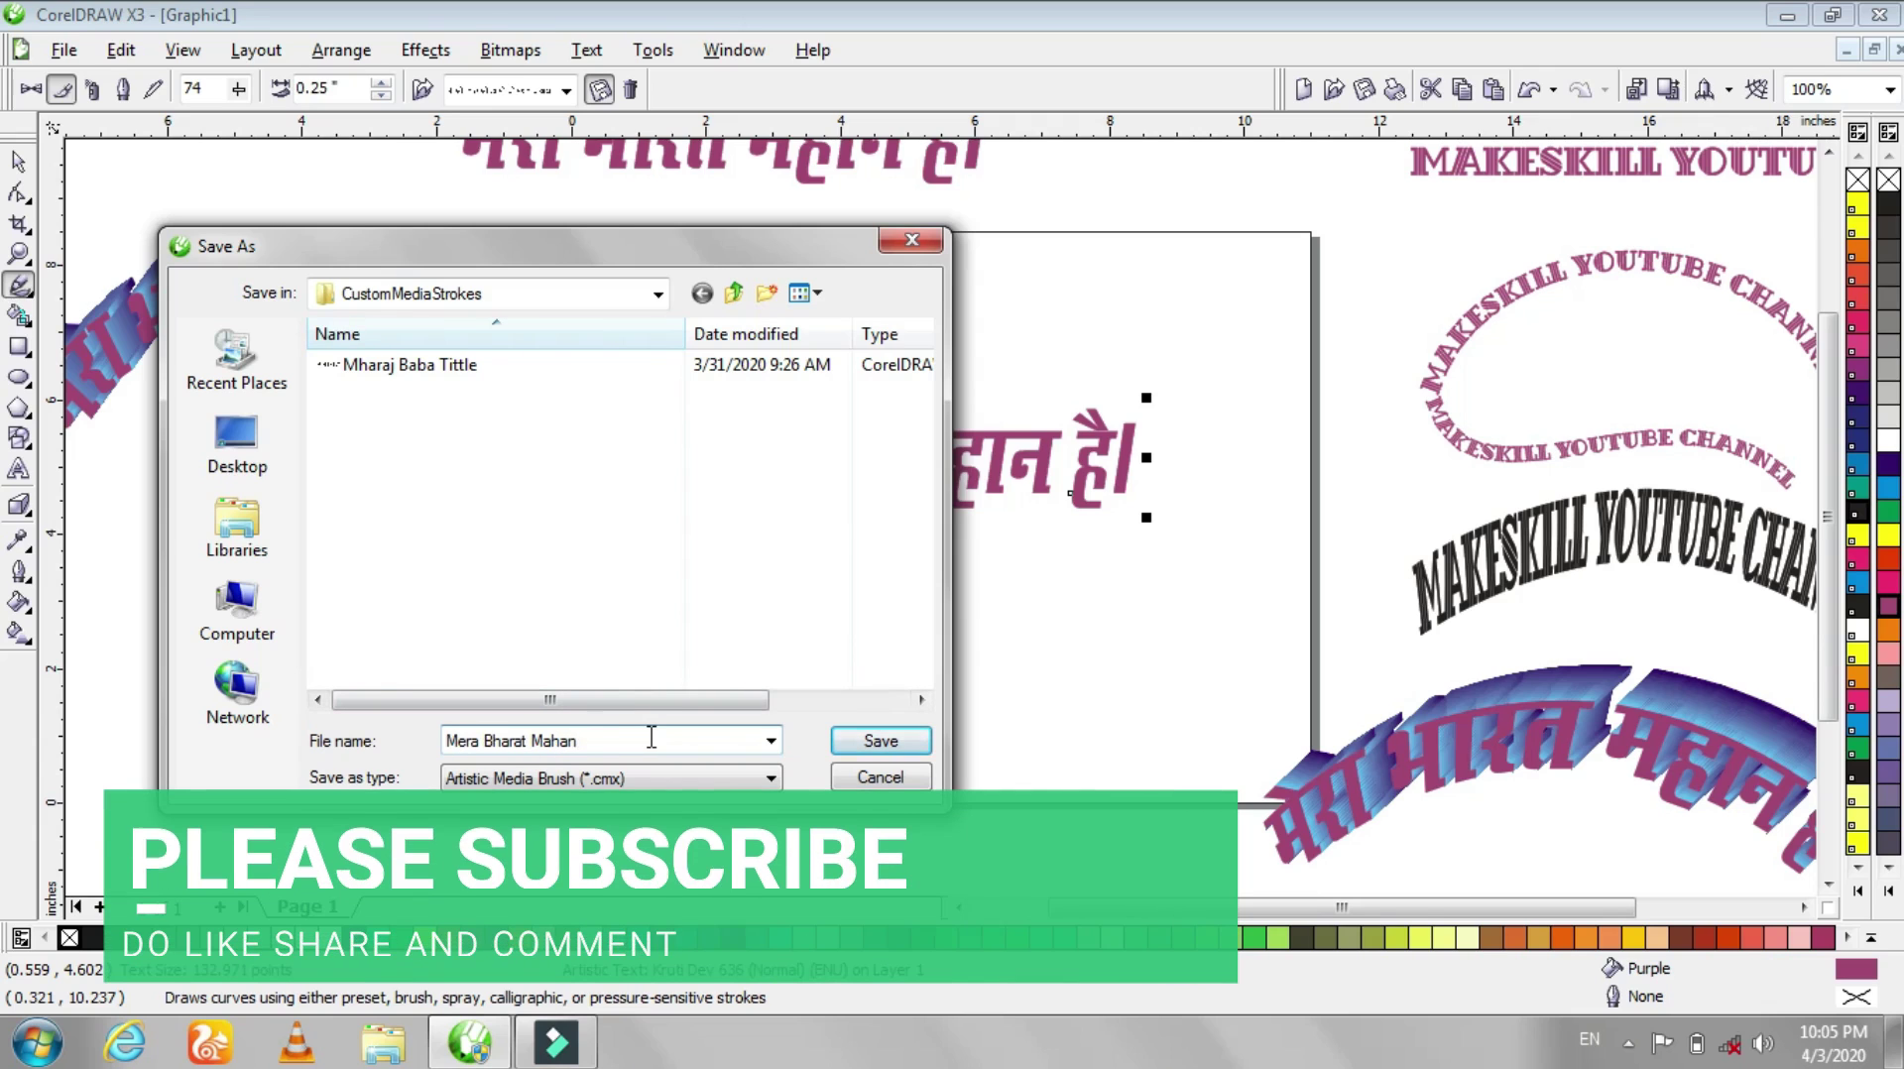
{"action": "left_click", "coordinate": [851, 744]}
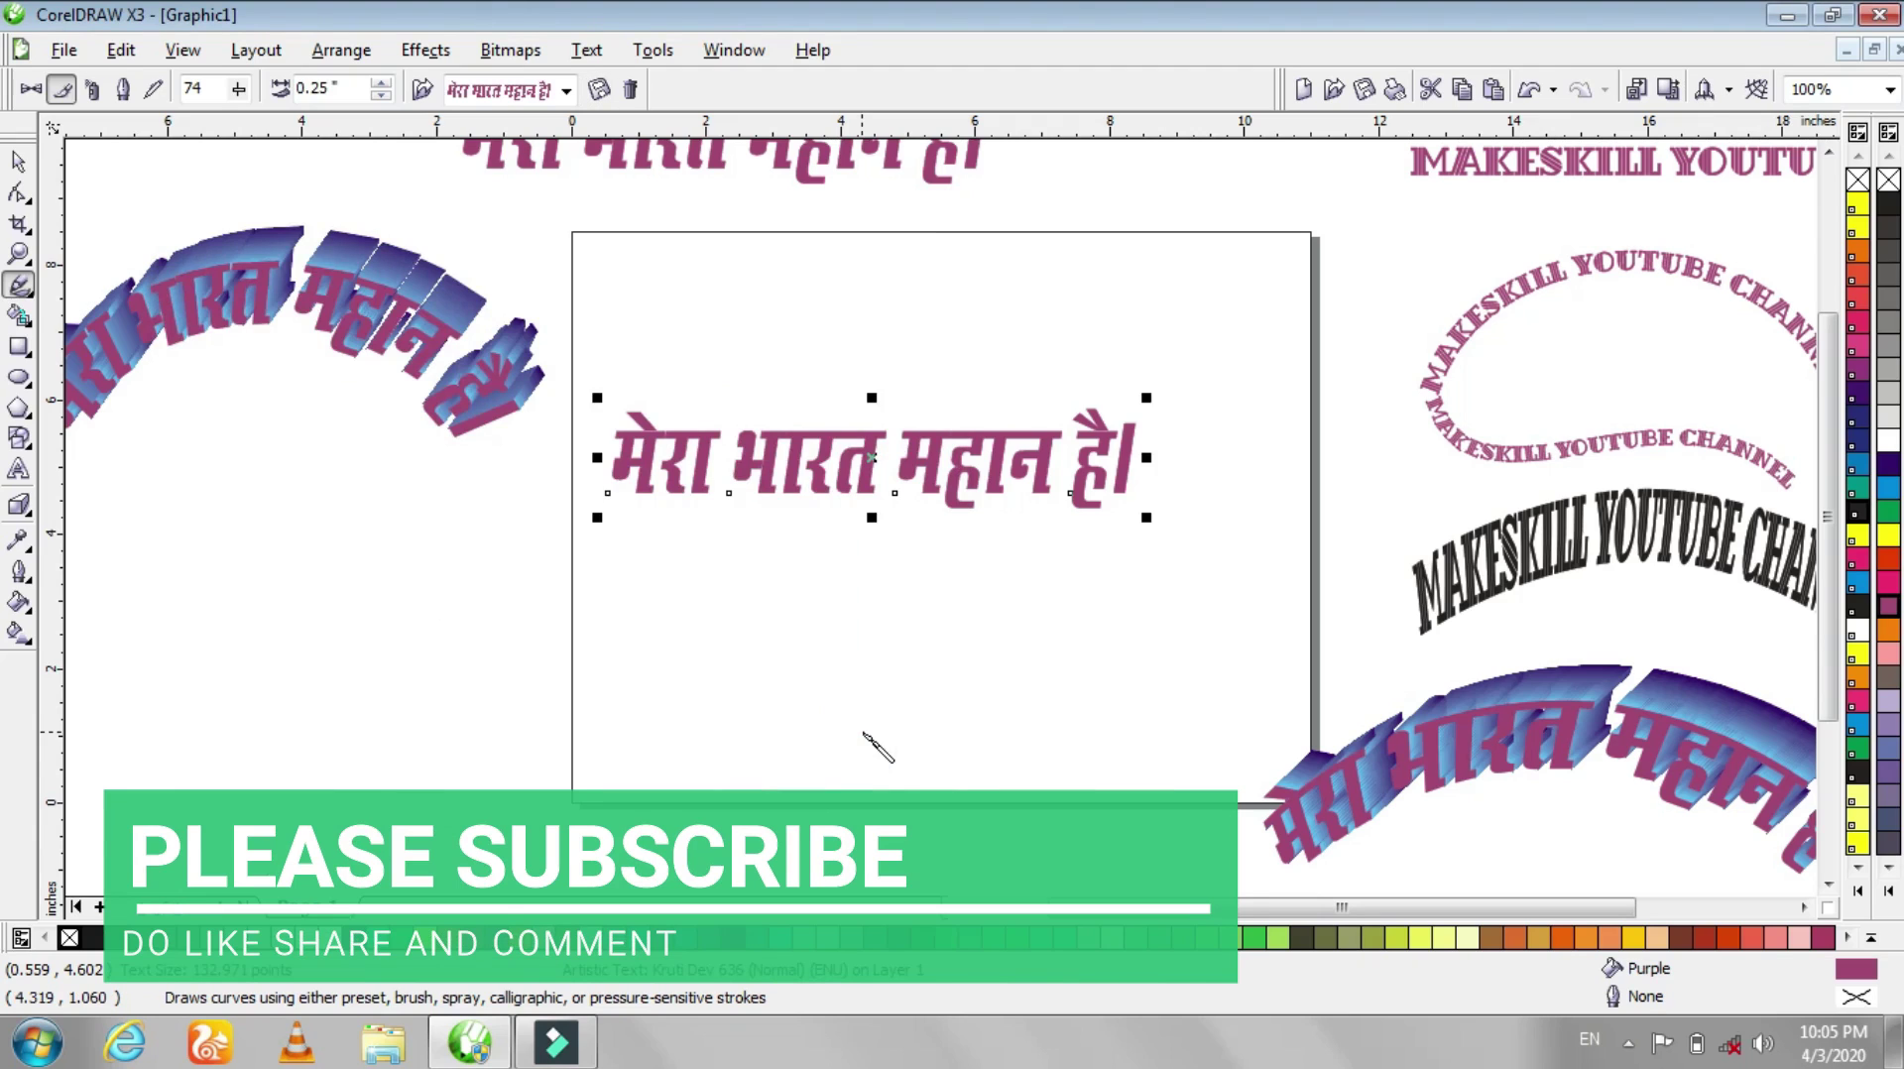
- Paint a nearly horizontal stroke about 3 inches long with the Hindi text brush, across the page's lower-left edge
{"action": "left_click", "coordinate": [567, 92]}
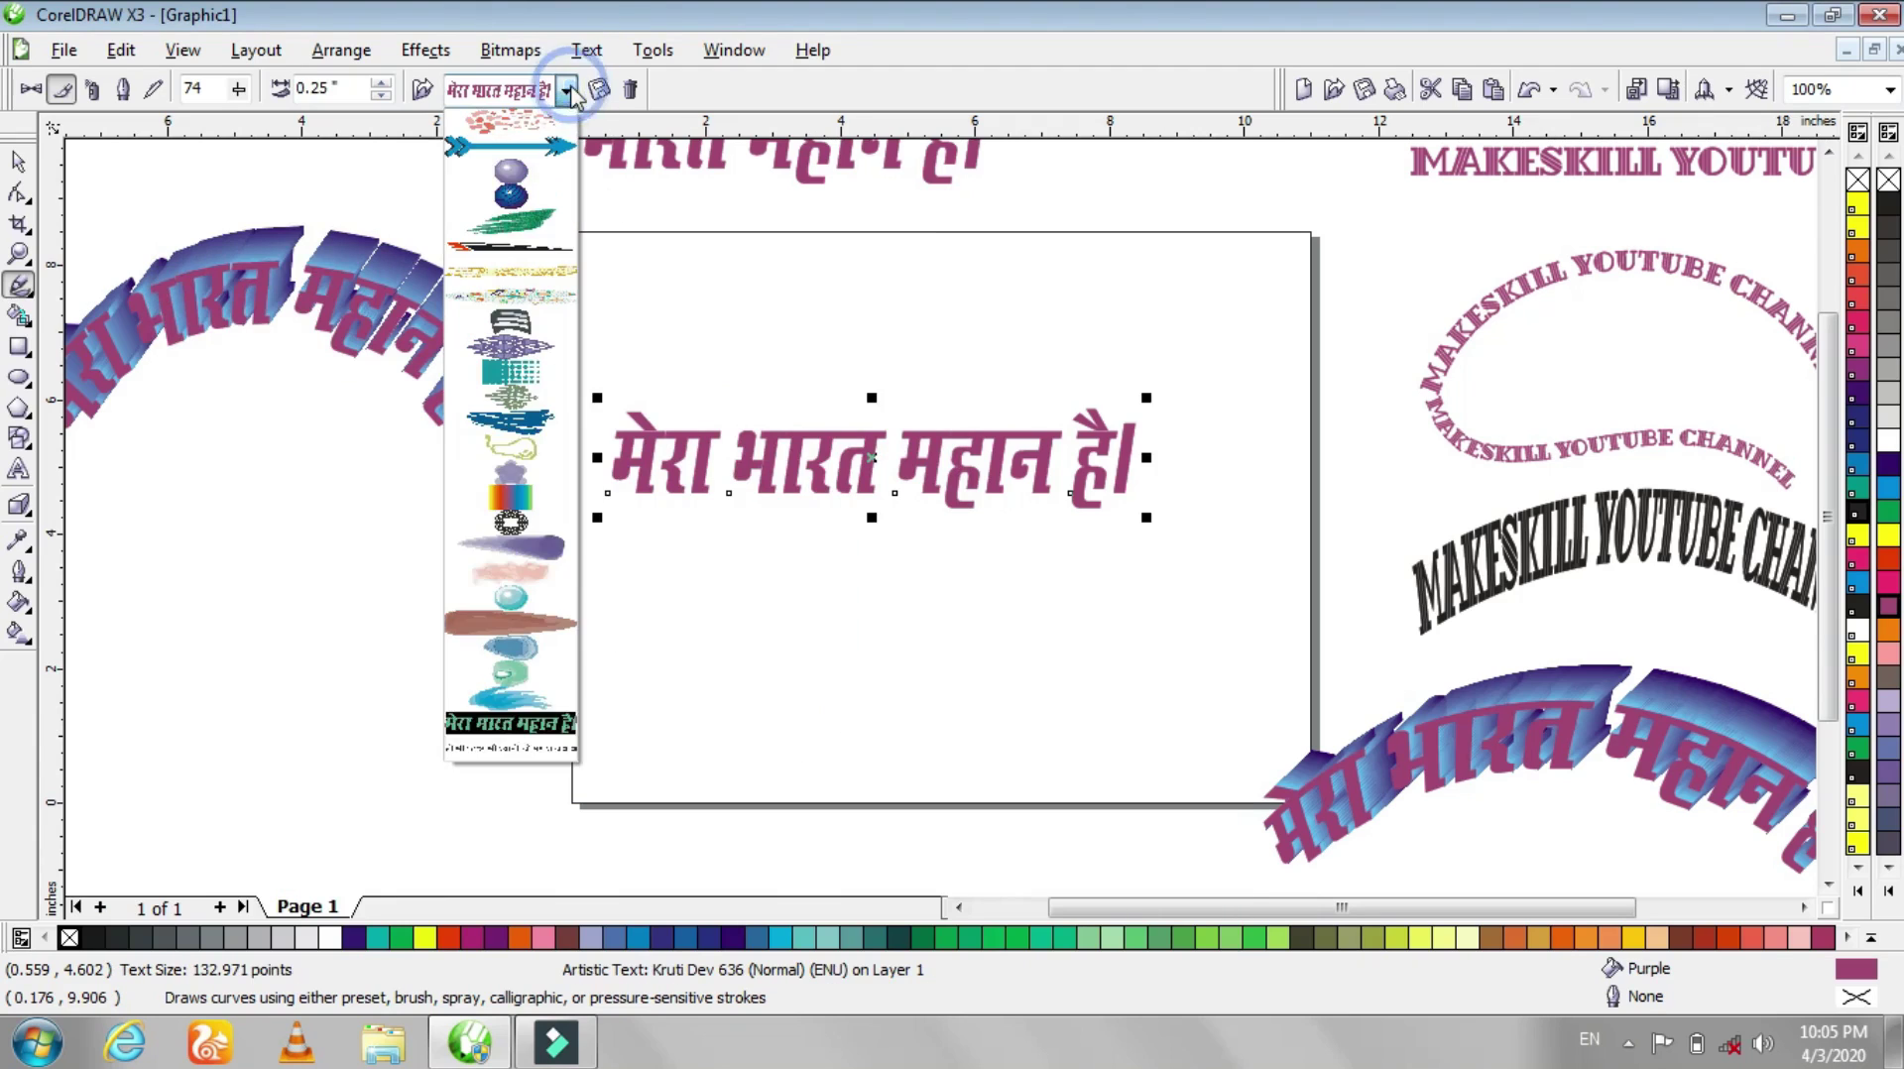
{"action": "left_click", "coordinate": [532, 727]}
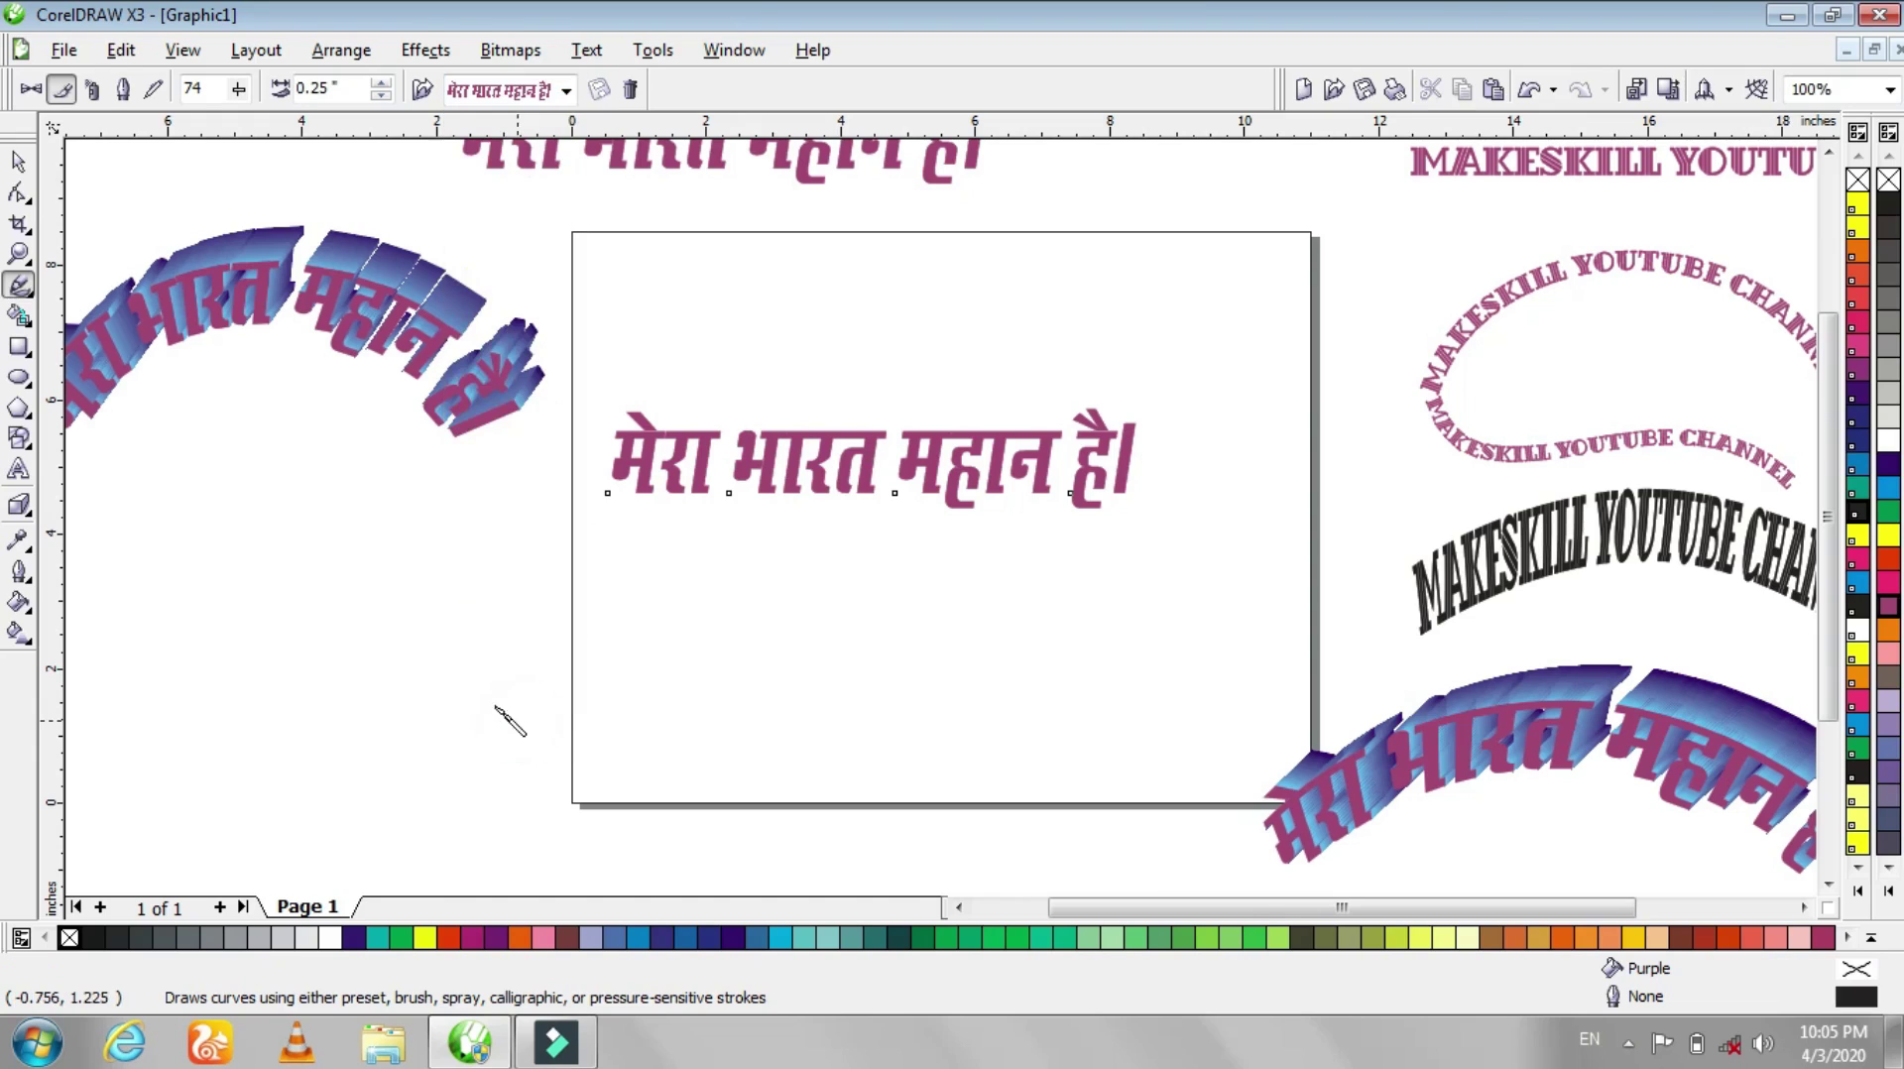
{"action": "left_click_drag", "start_coordinate": [400, 686], "coordinate": [626, 701]}
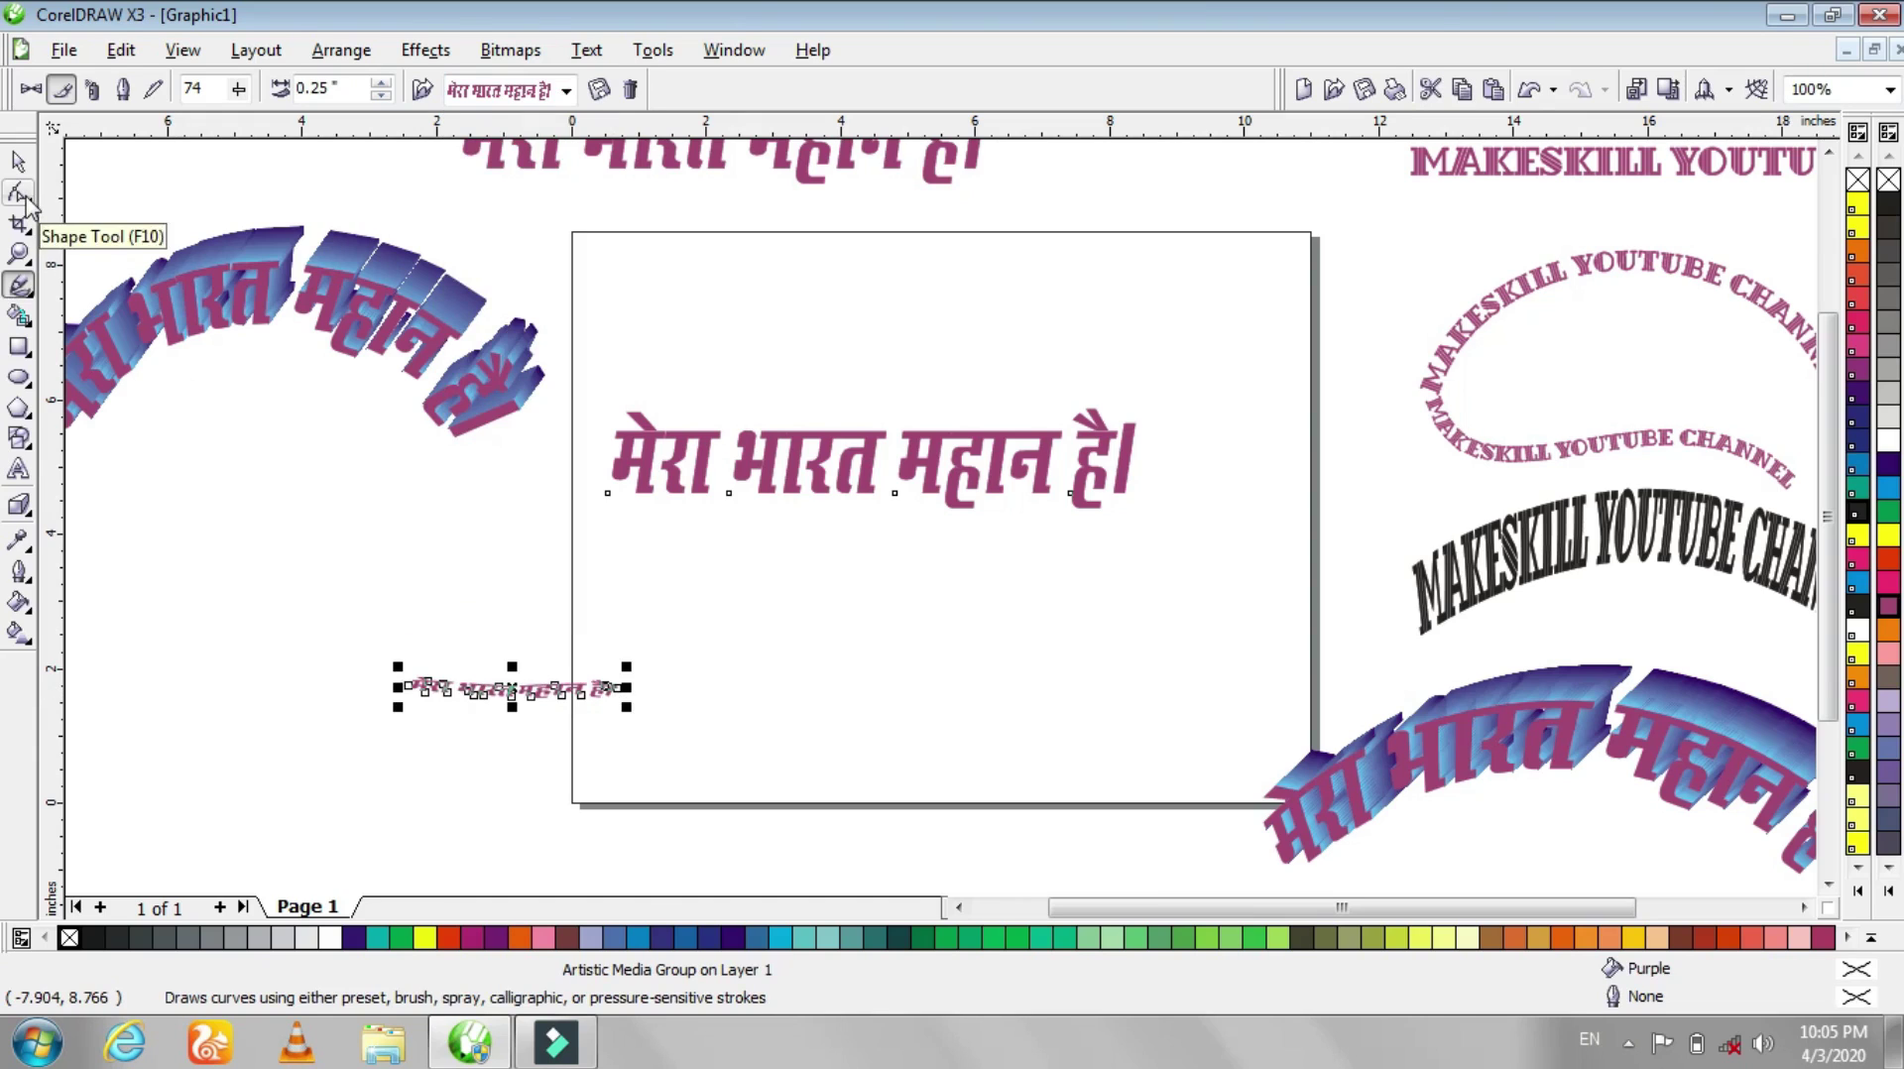
- Shift the brush-stroke Hindi text about 0.2 inches to the right and slightly upward
{"action": "key", "text": "z"}
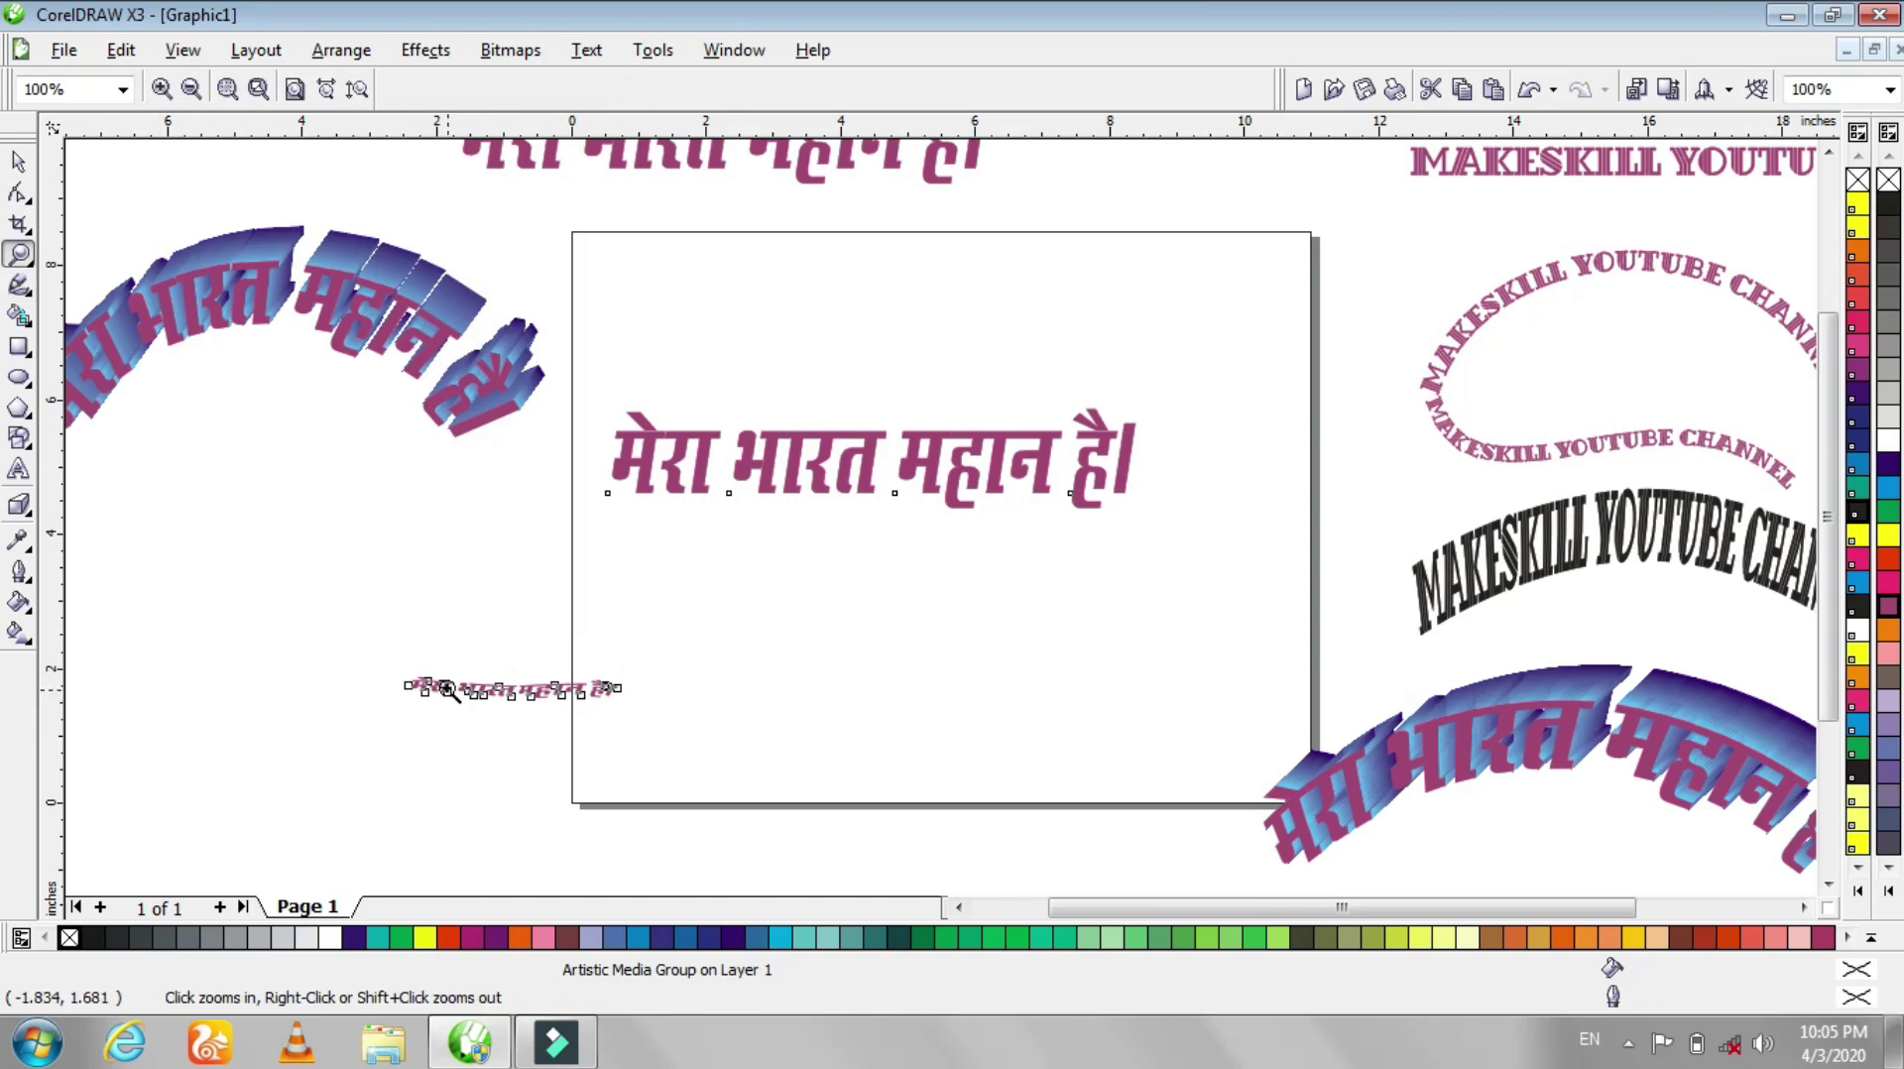
{"action": "left_click_drag", "start_coordinate": [377, 652], "coordinate": [716, 764]}
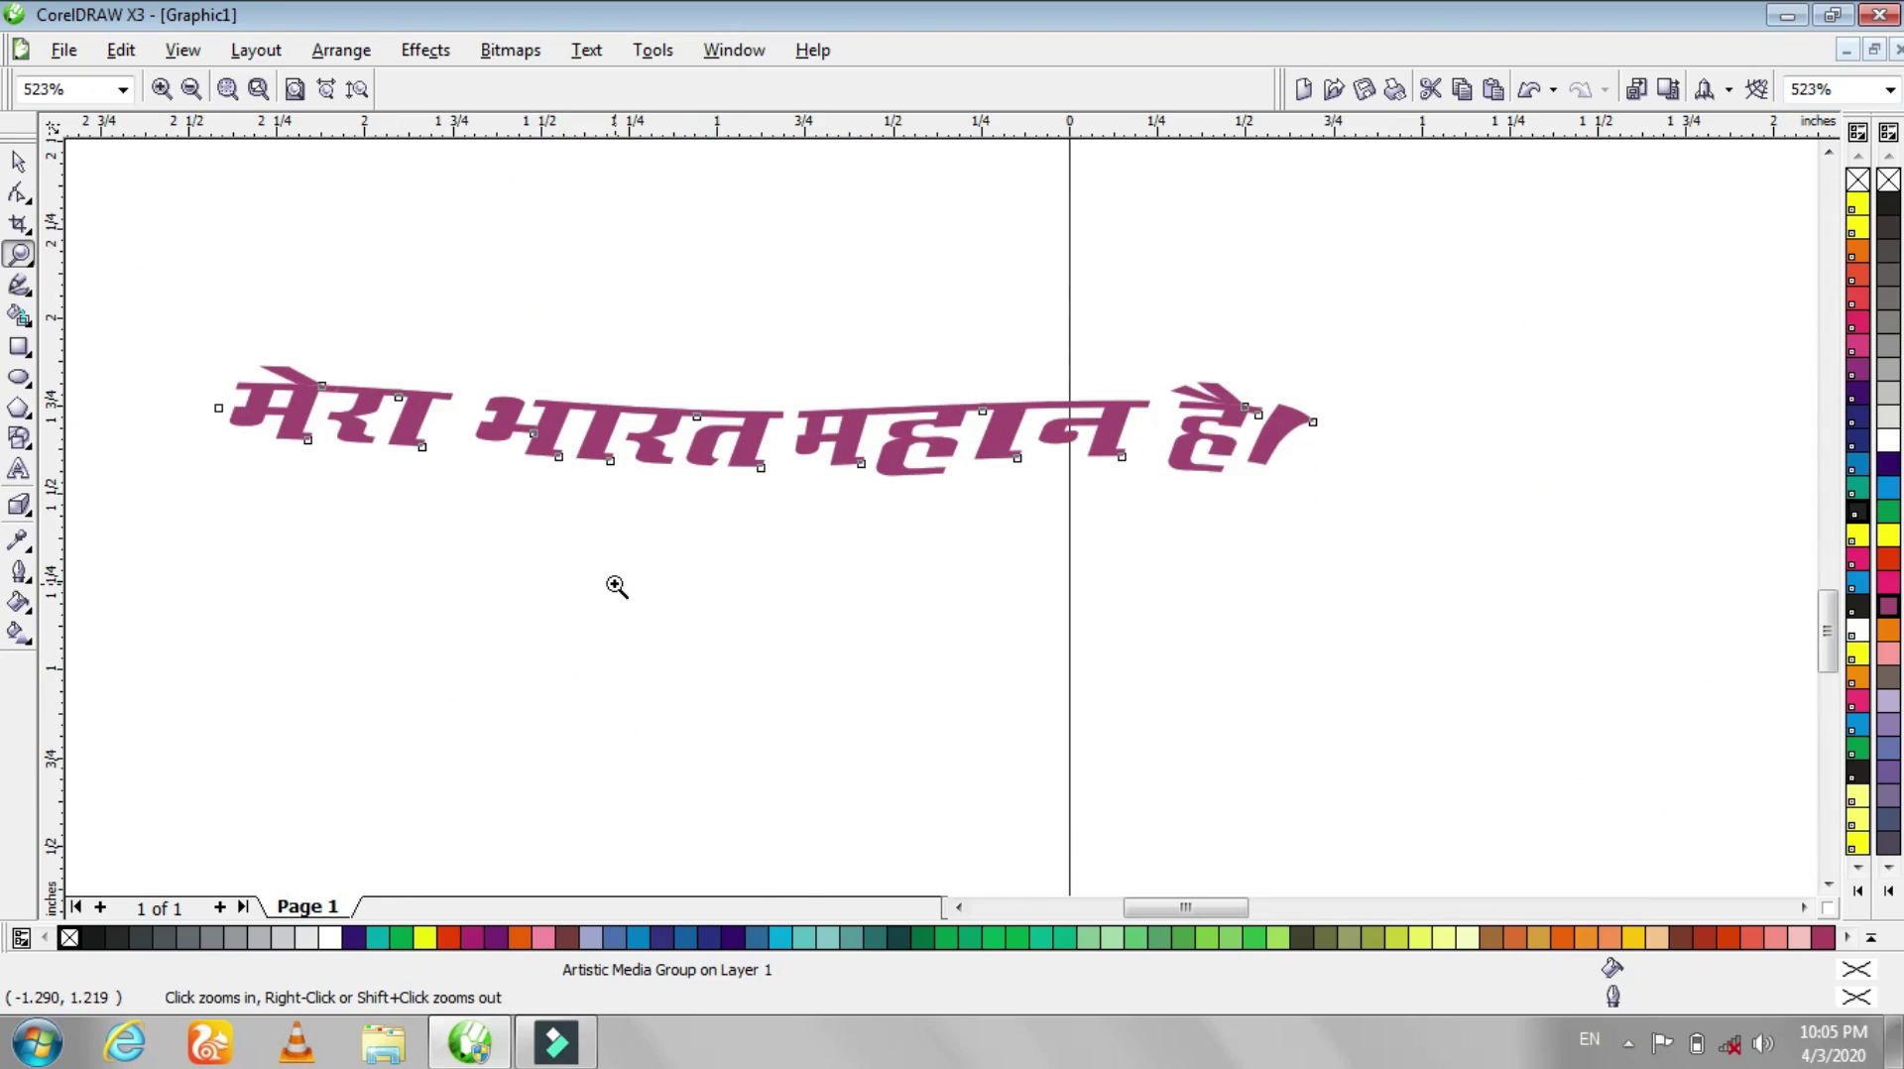
{"action": "left_click", "coordinate": [18, 193]}
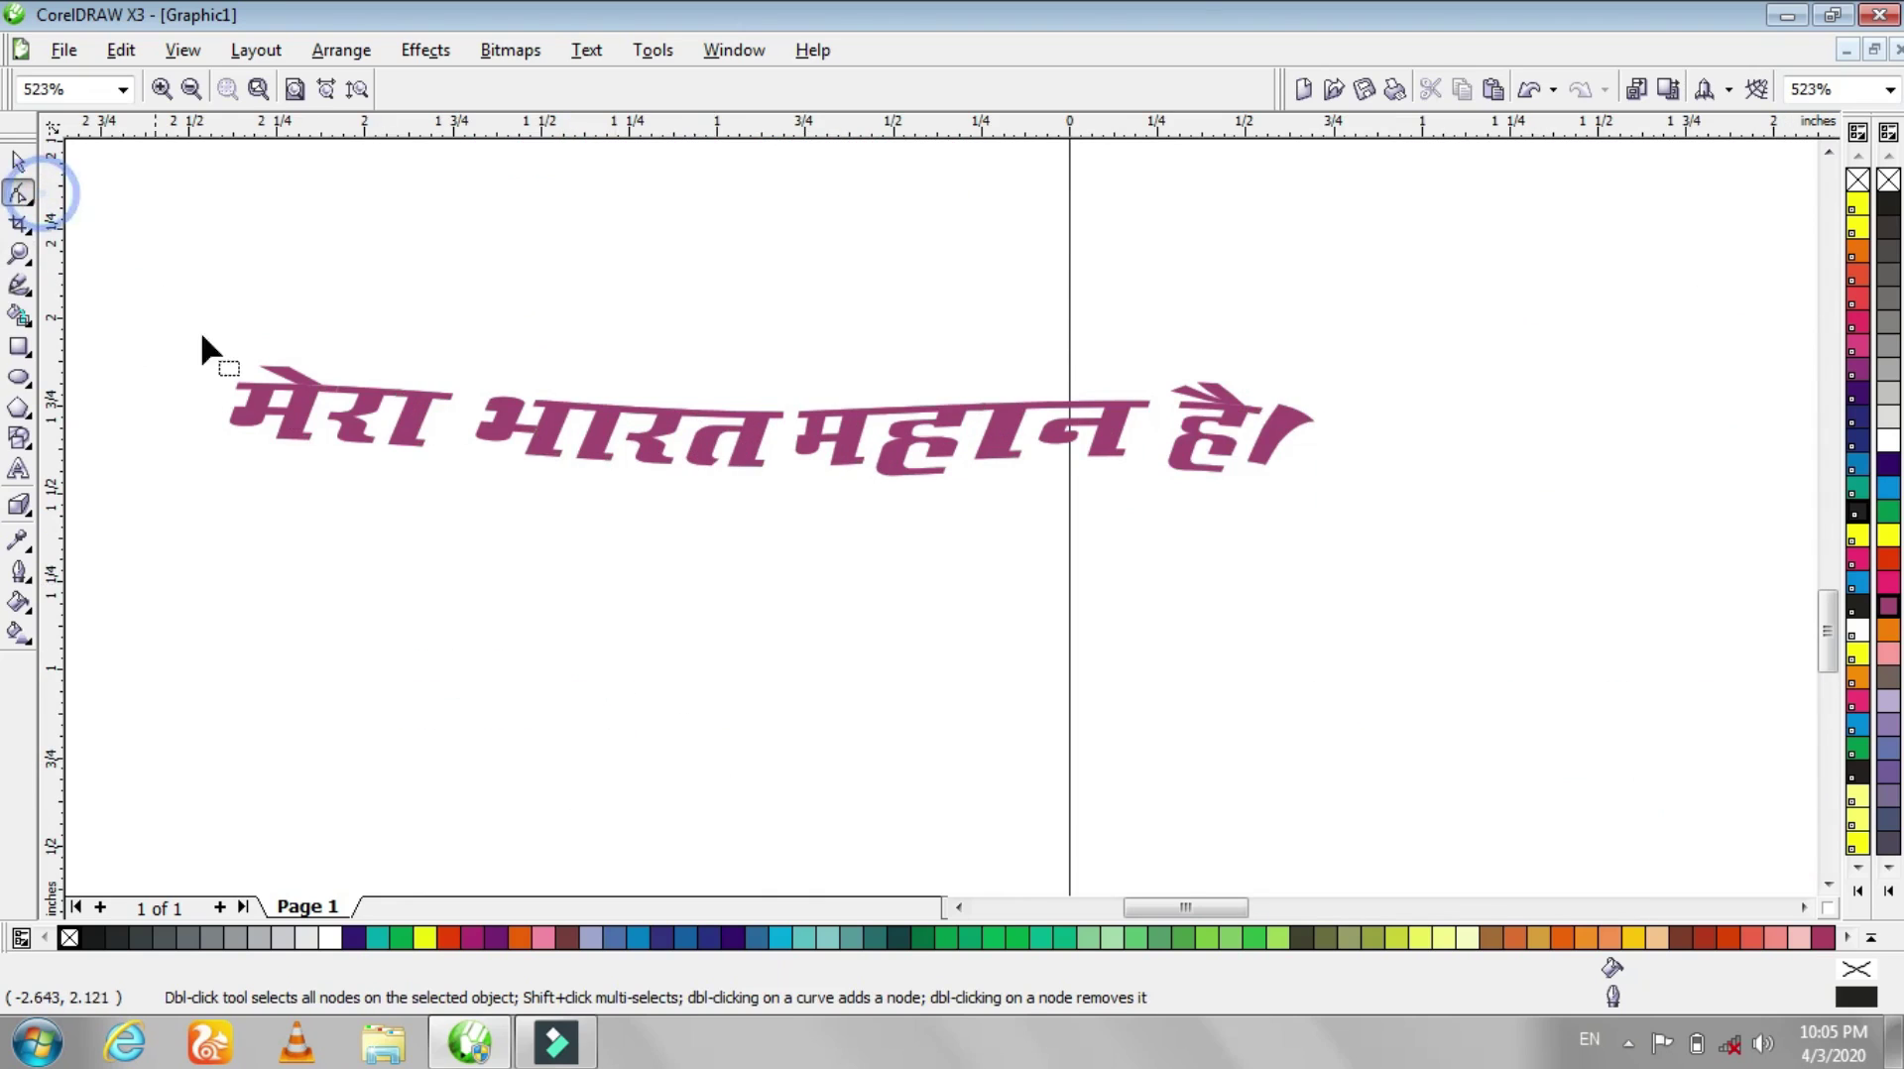
{"action": "left_click", "coordinate": [256, 396]}
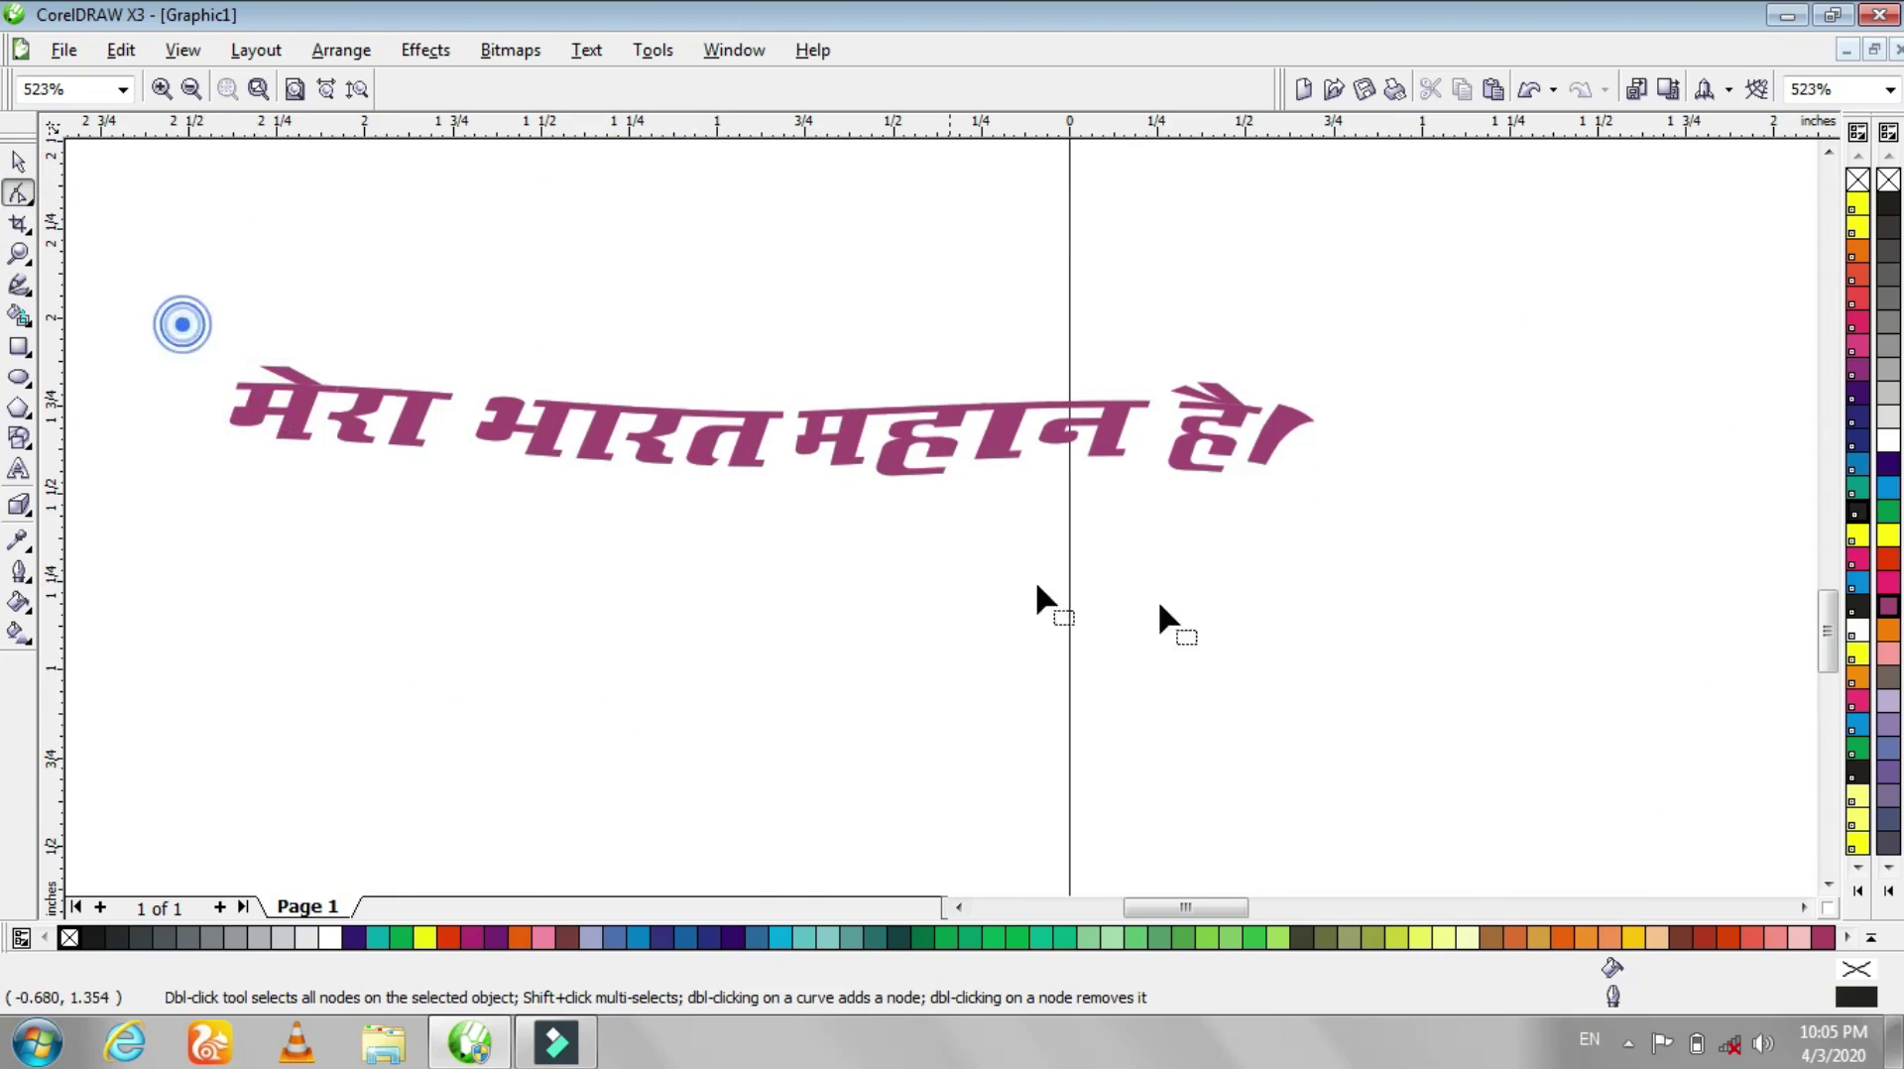
{"action": "left_click", "coordinate": [18, 160]}
{"action": "left_click_drag", "start_coordinate": [365, 421], "coordinate": [436, 392]}
{"action": "left_click", "coordinate": [437, 392]}
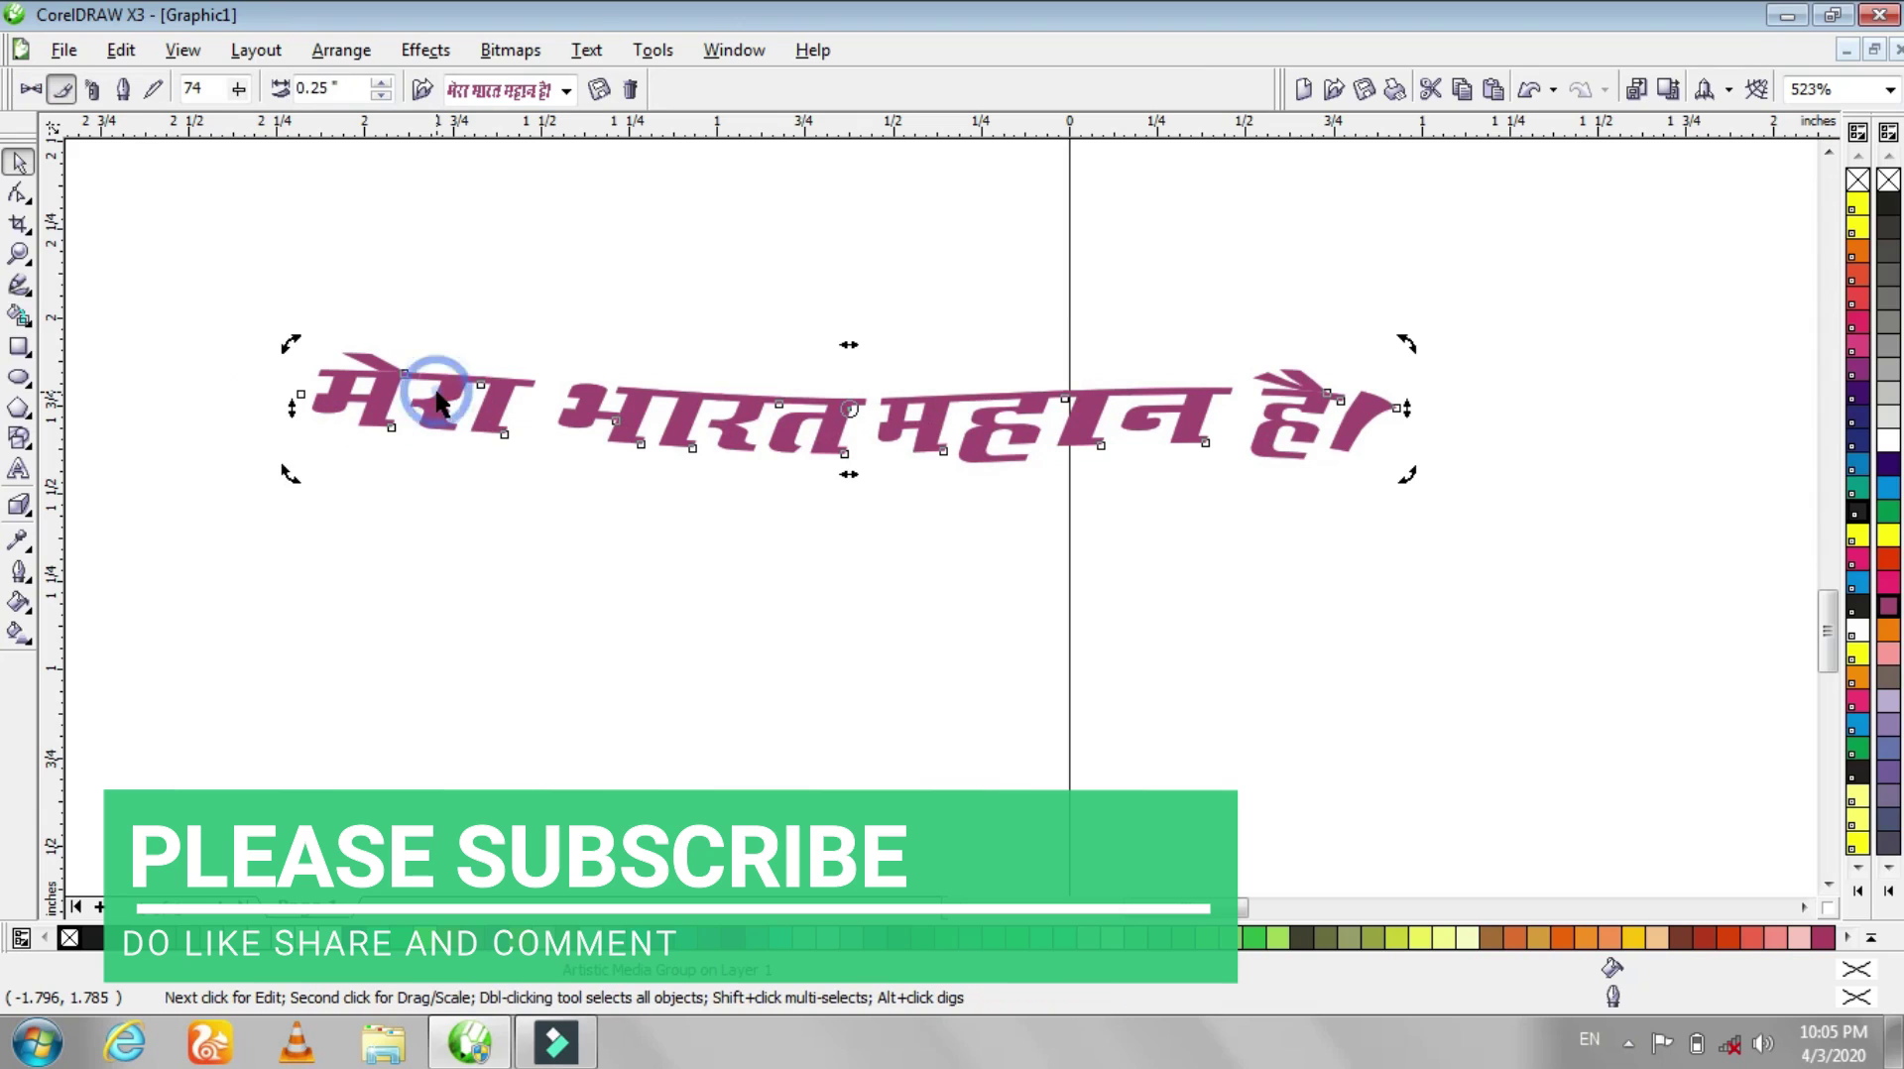
- Bend the start of the brush stroke's path upward by its first node's handle, and delete the path's middle node
{"action": "left_click", "coordinate": [16, 192]}
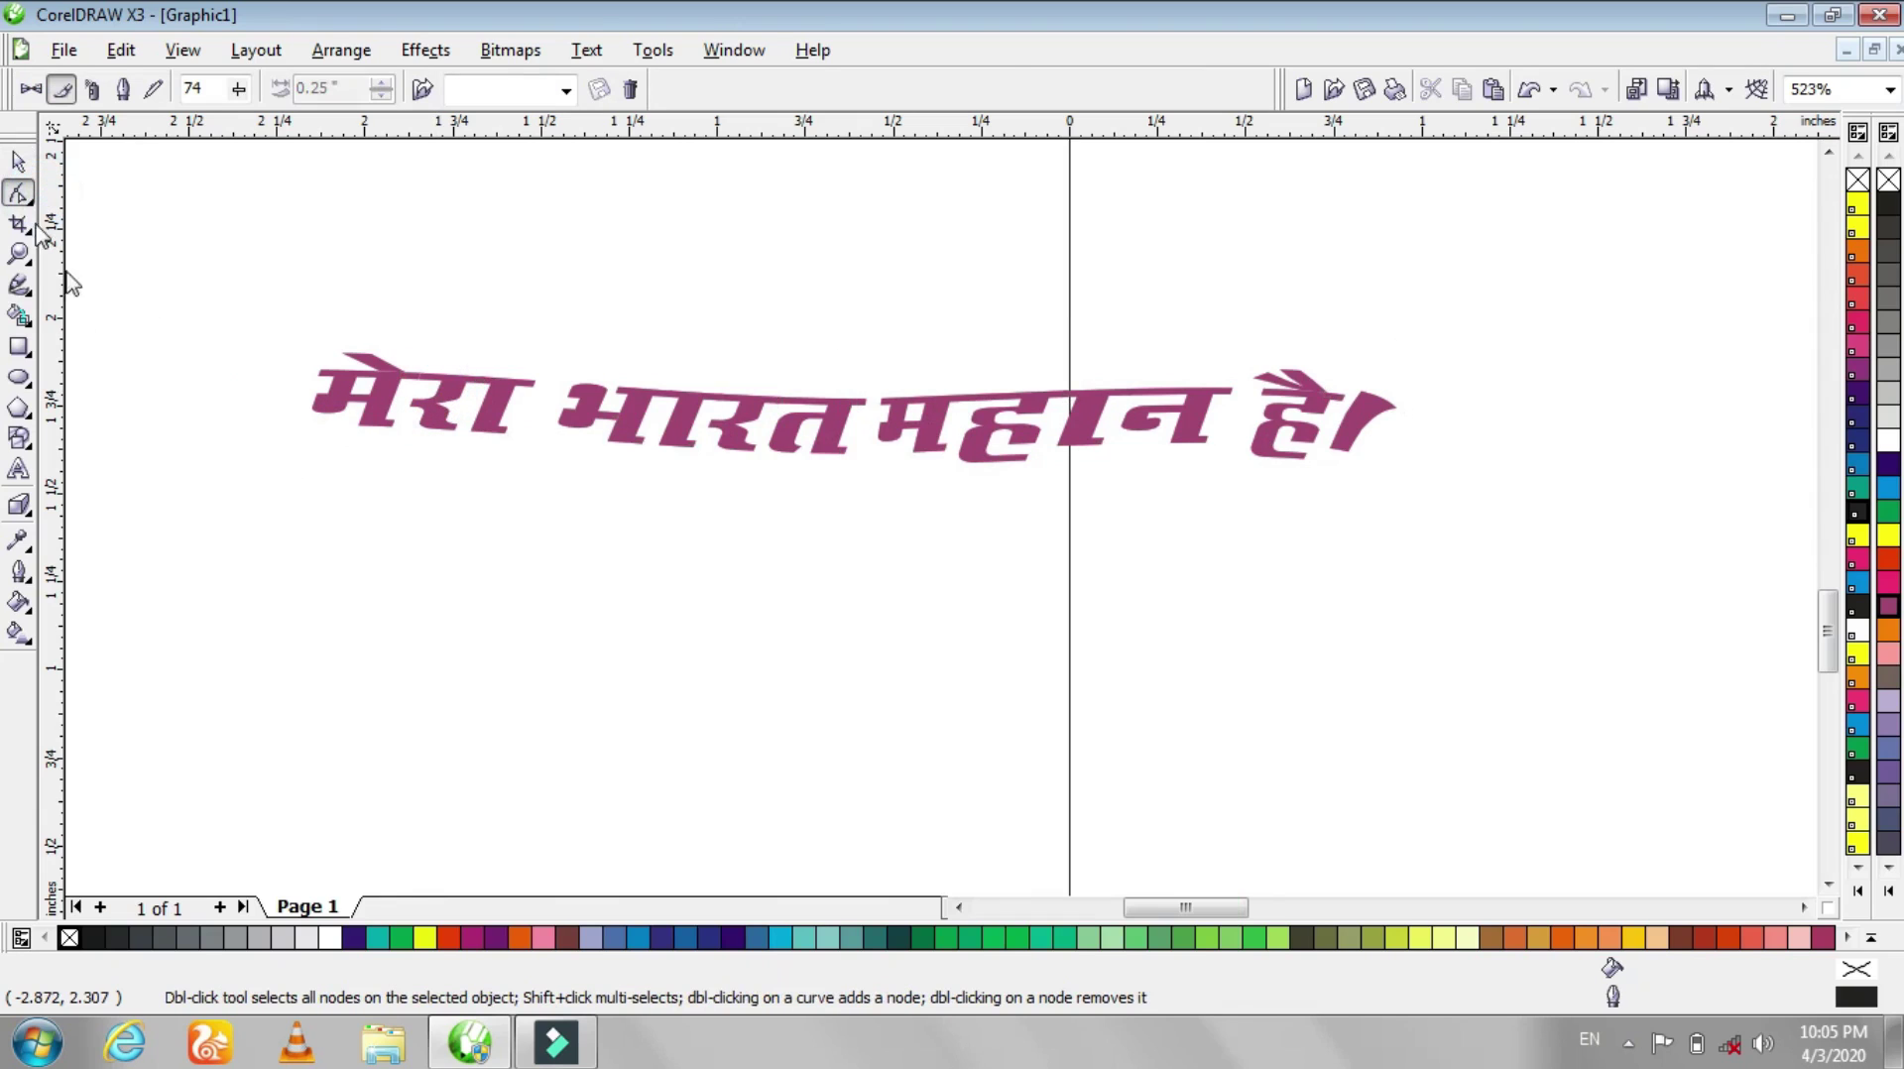
{"action": "left_click", "coordinate": [315, 401]}
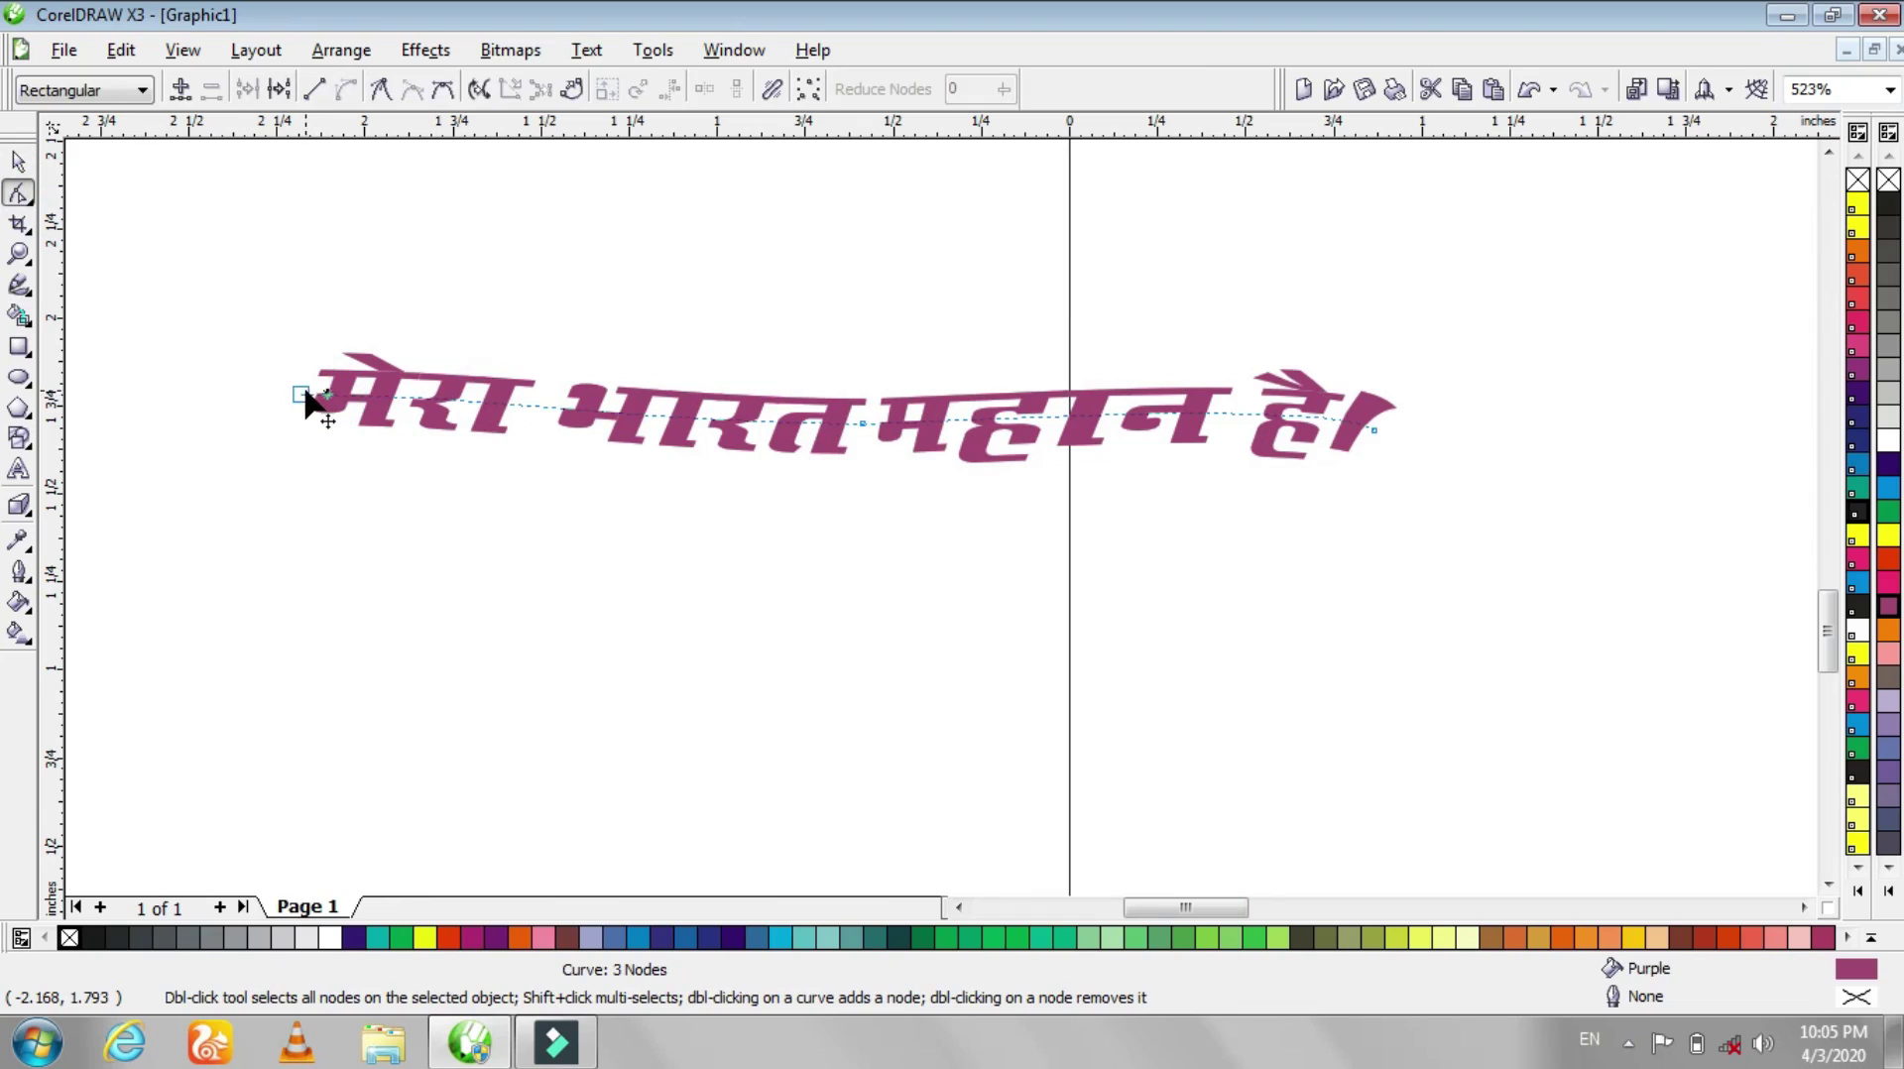
{"action": "left_click", "coordinate": [302, 392]}
{"action": "left_click_drag", "start_coordinate": [483, 393], "coordinate": [497, 261]}
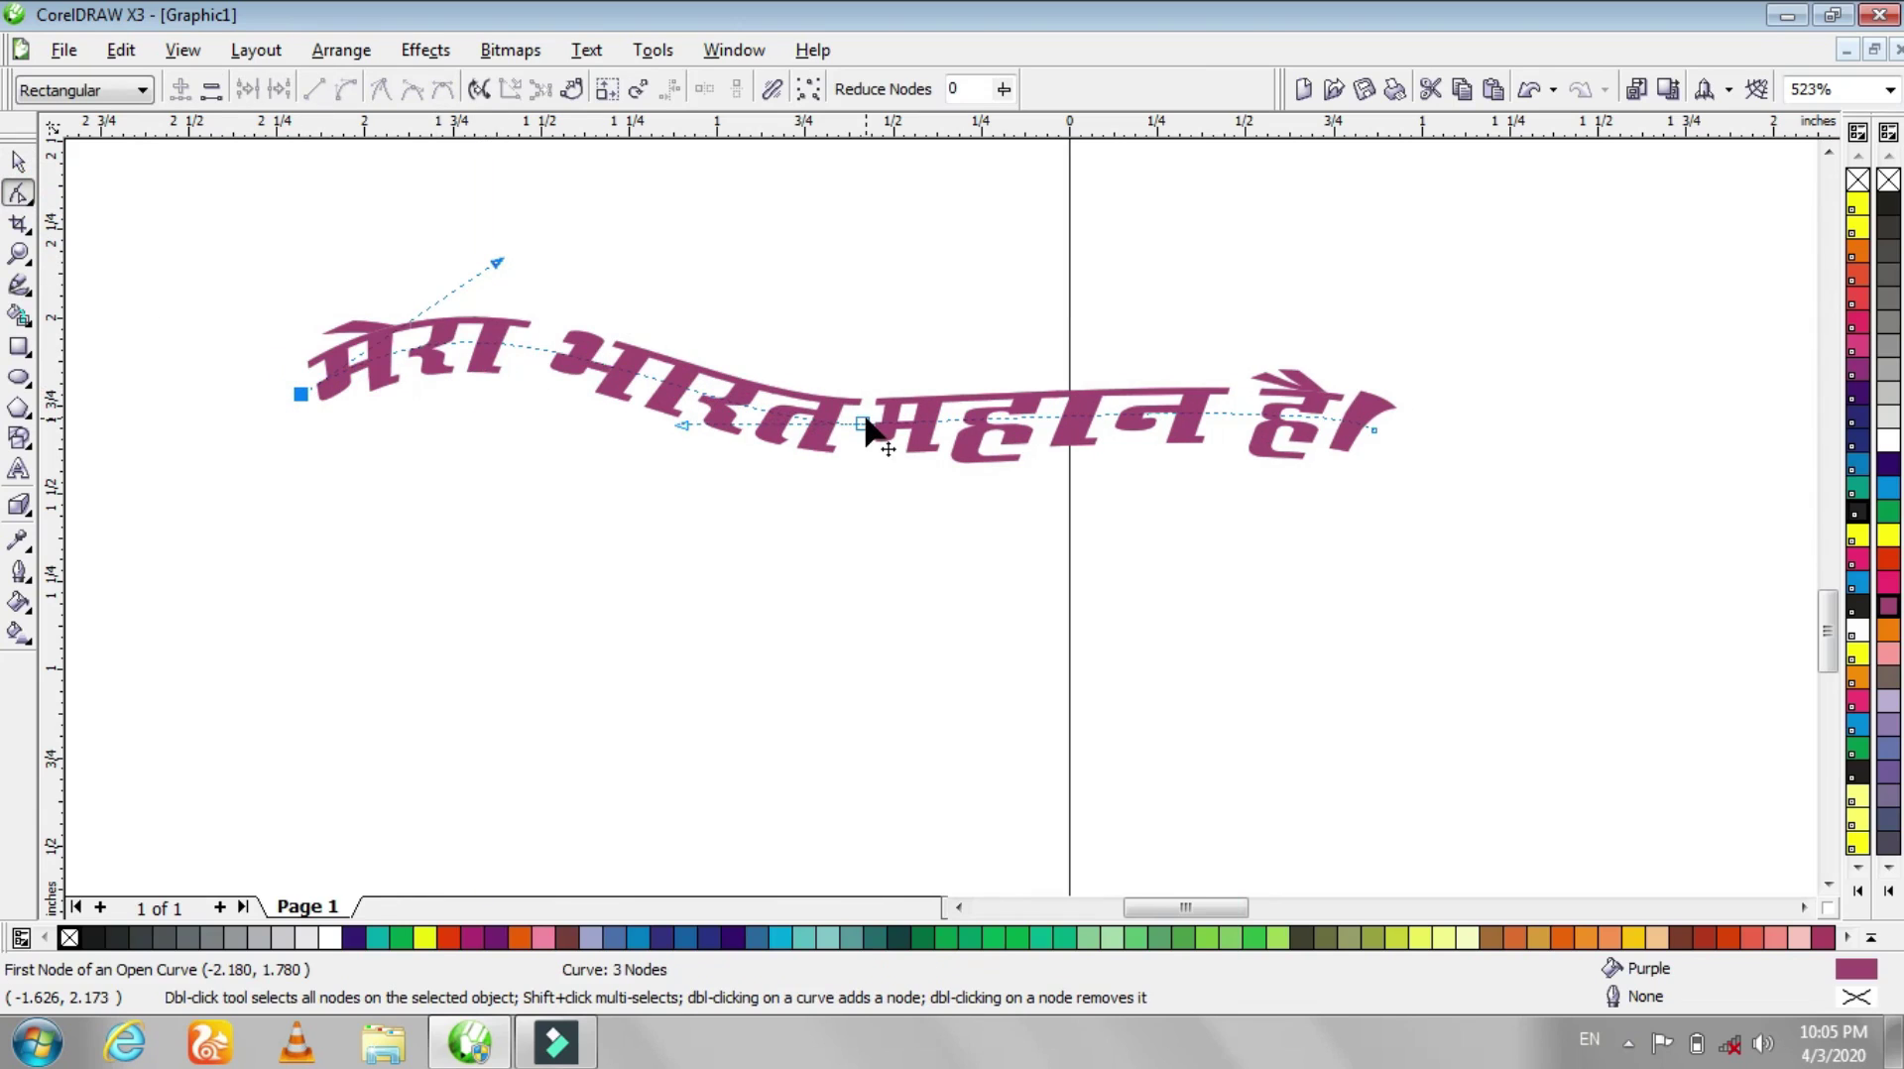
{"action": "left_click", "coordinate": [863, 424]}
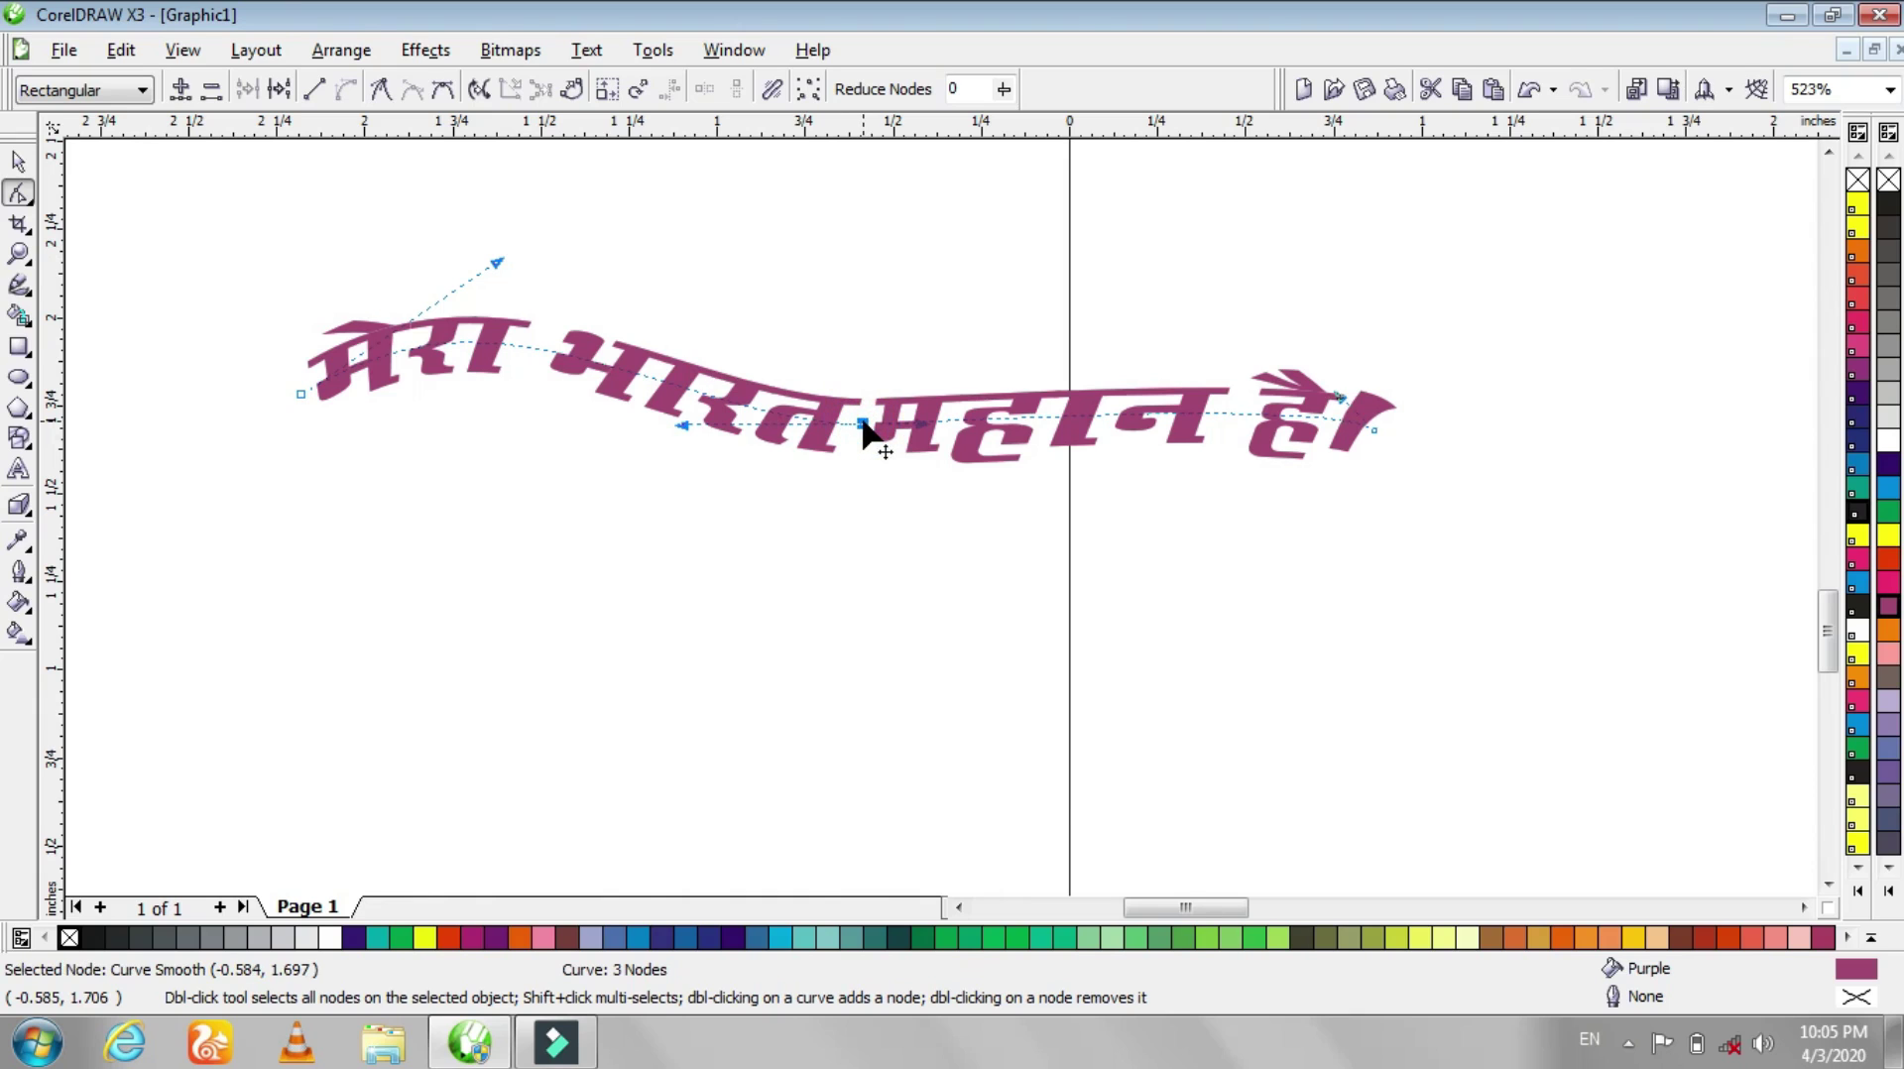
{"action": "right_click", "coordinate": [863, 424]}
{"action": "left_click", "coordinate": [883, 470]}
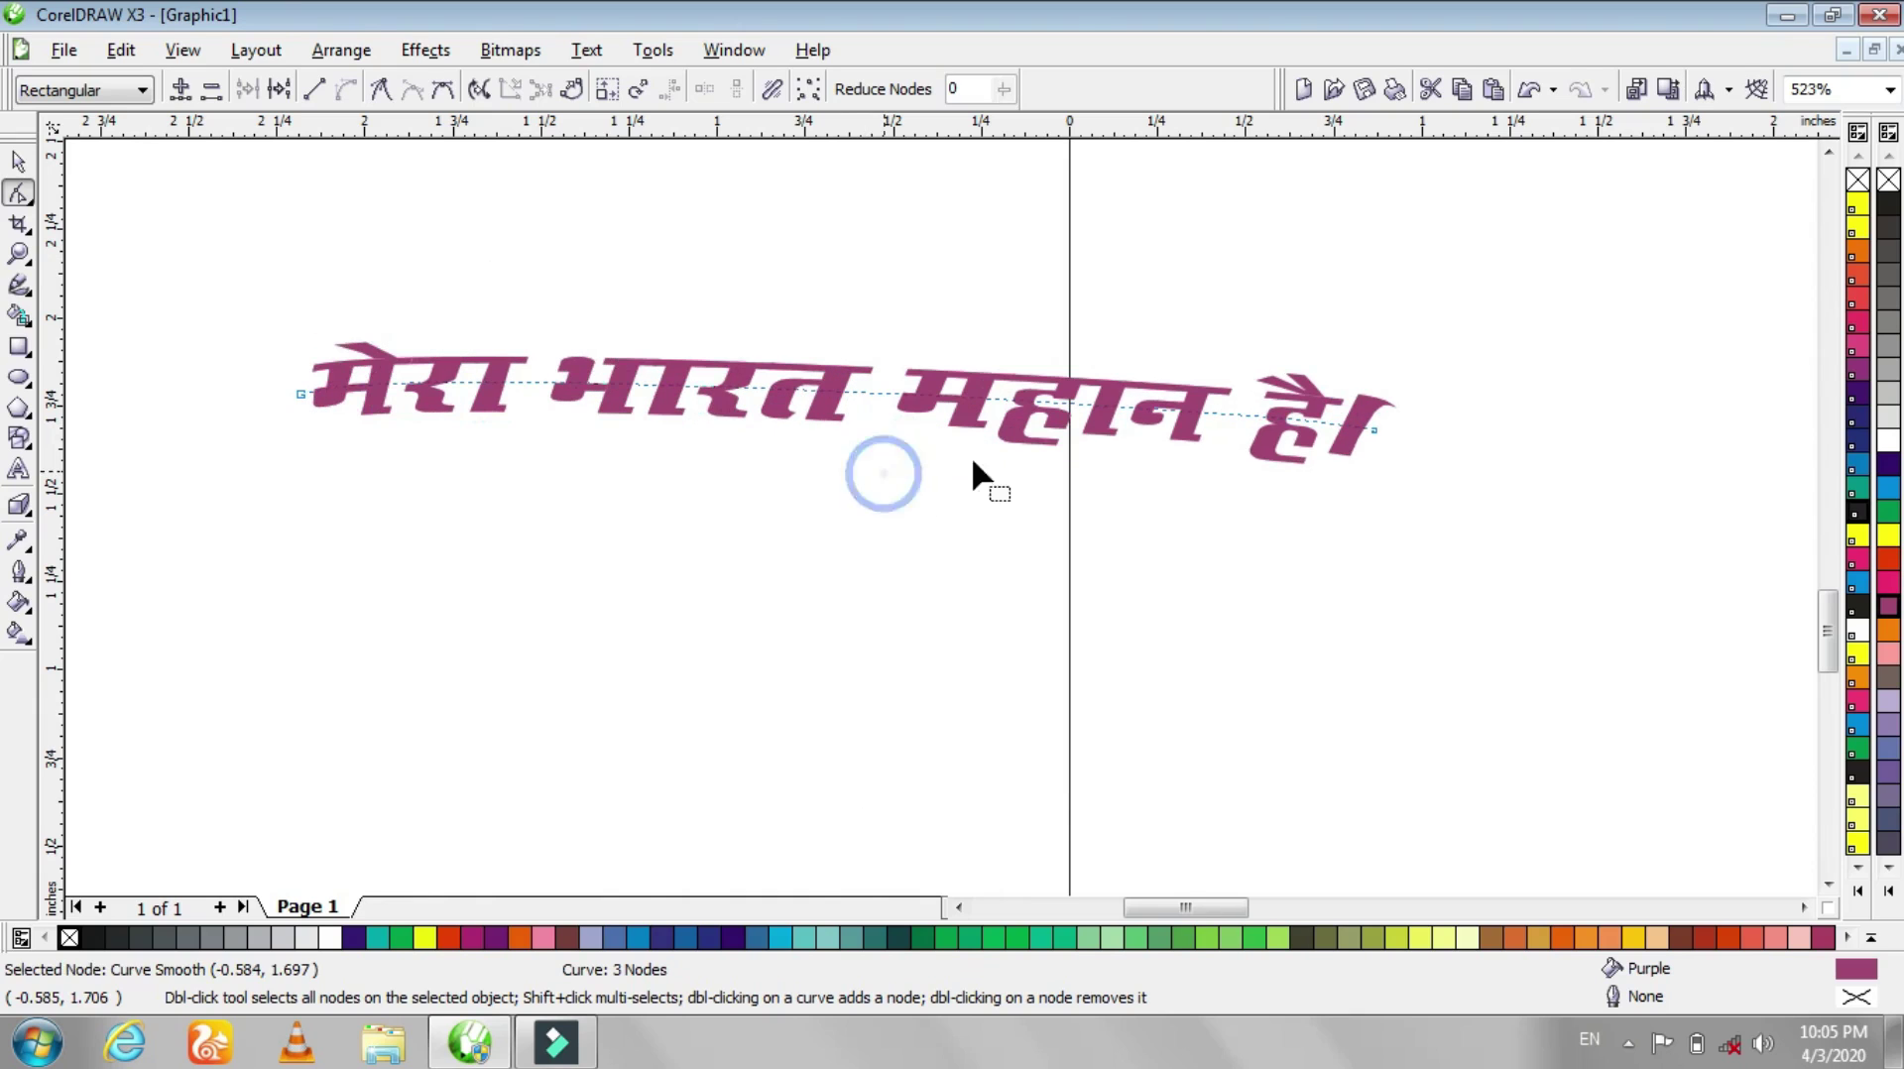
- Shape the two-node brush path into a high, even arch by pulling the curve handles of both end nodes upward
{"action": "left_click", "coordinate": [1369, 429]}
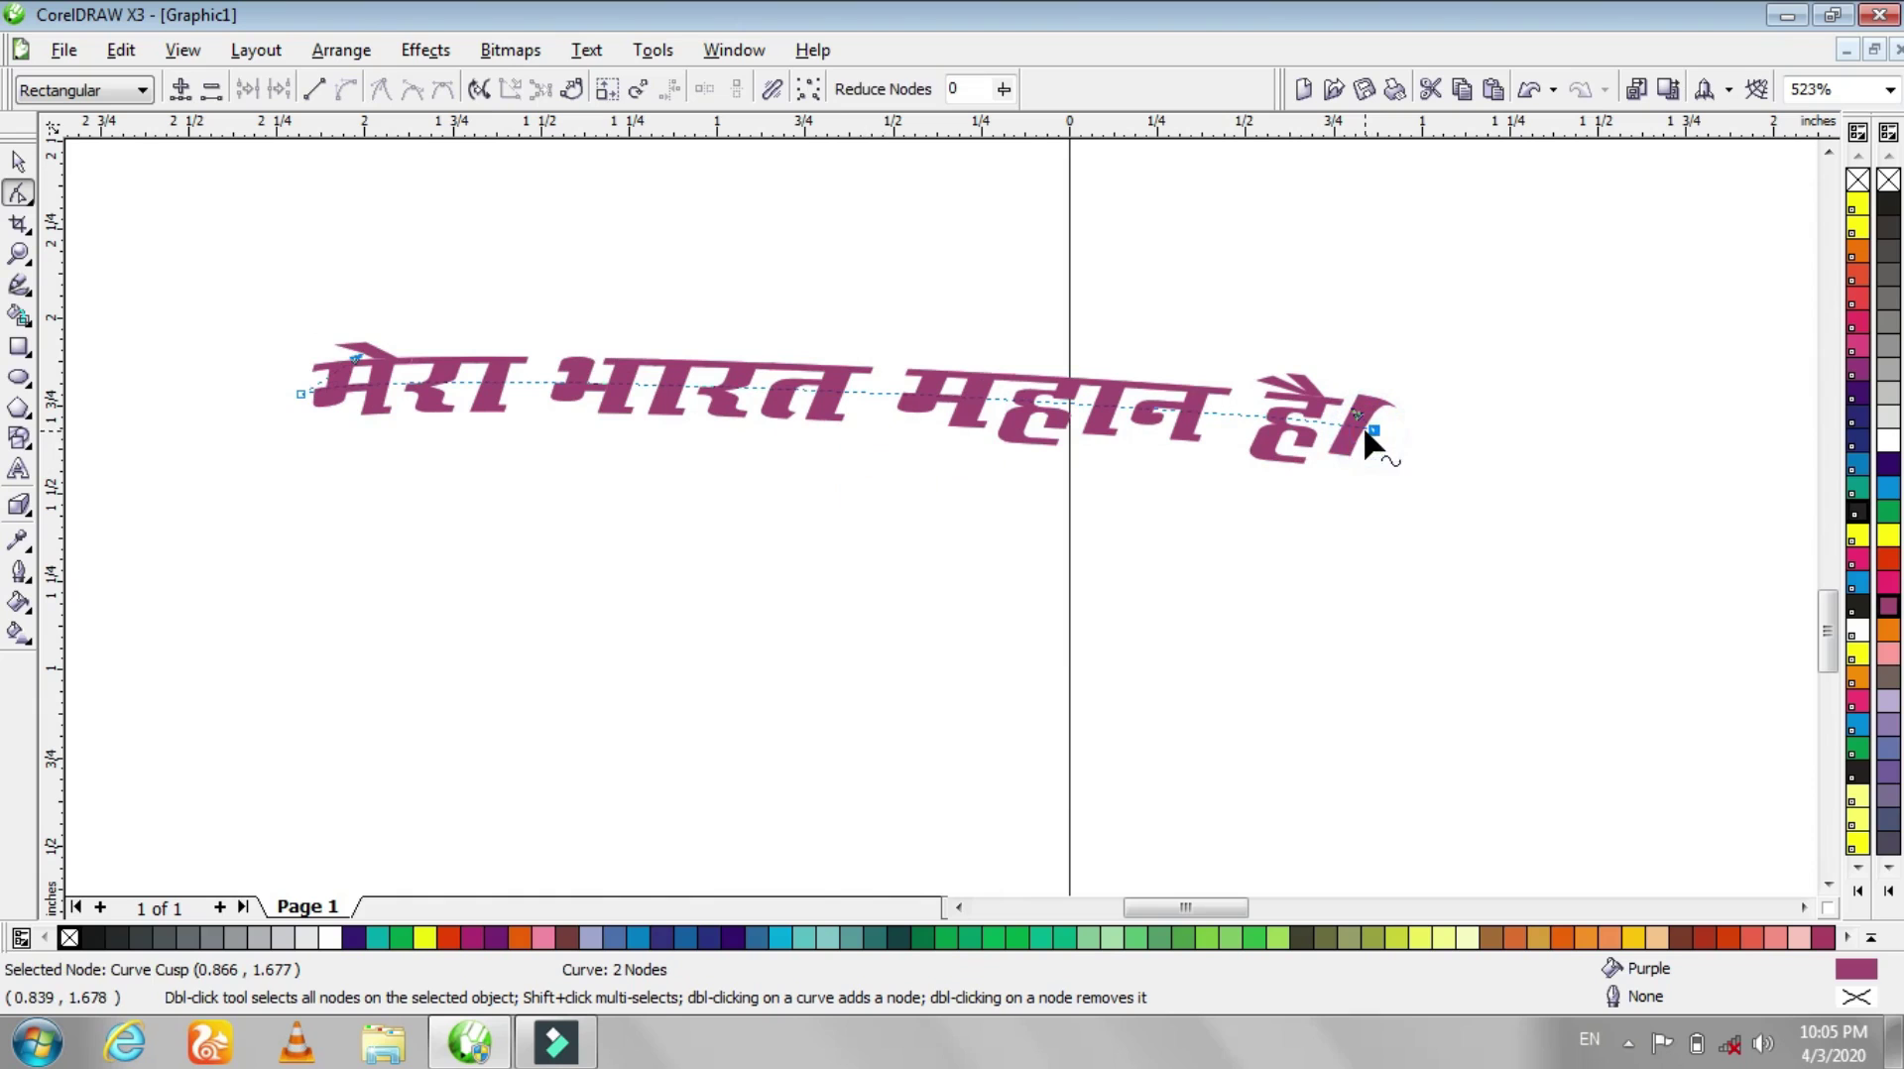
{"action": "left_click_drag", "start_coordinate": [1357, 415], "coordinate": [937, 203]}
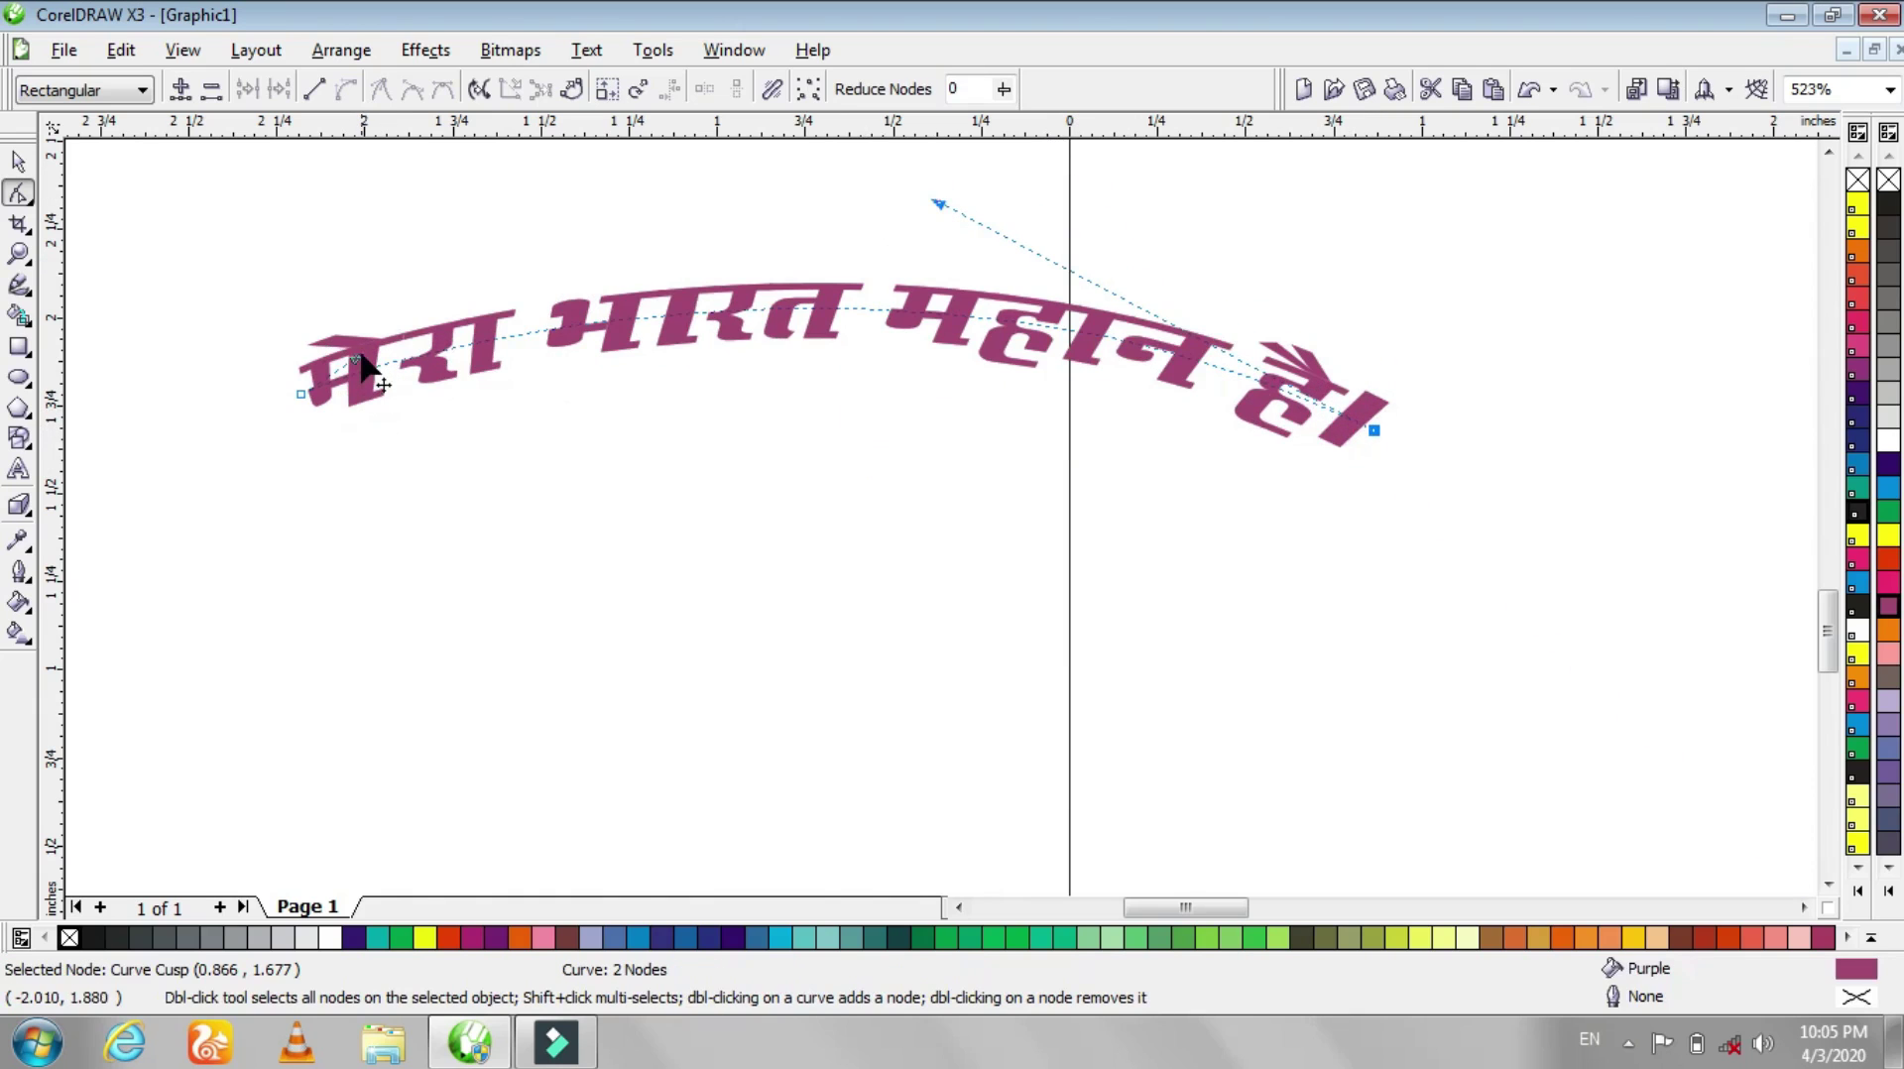
{"action": "left_click_drag", "start_coordinate": [355, 361], "coordinate": [493, 234]}
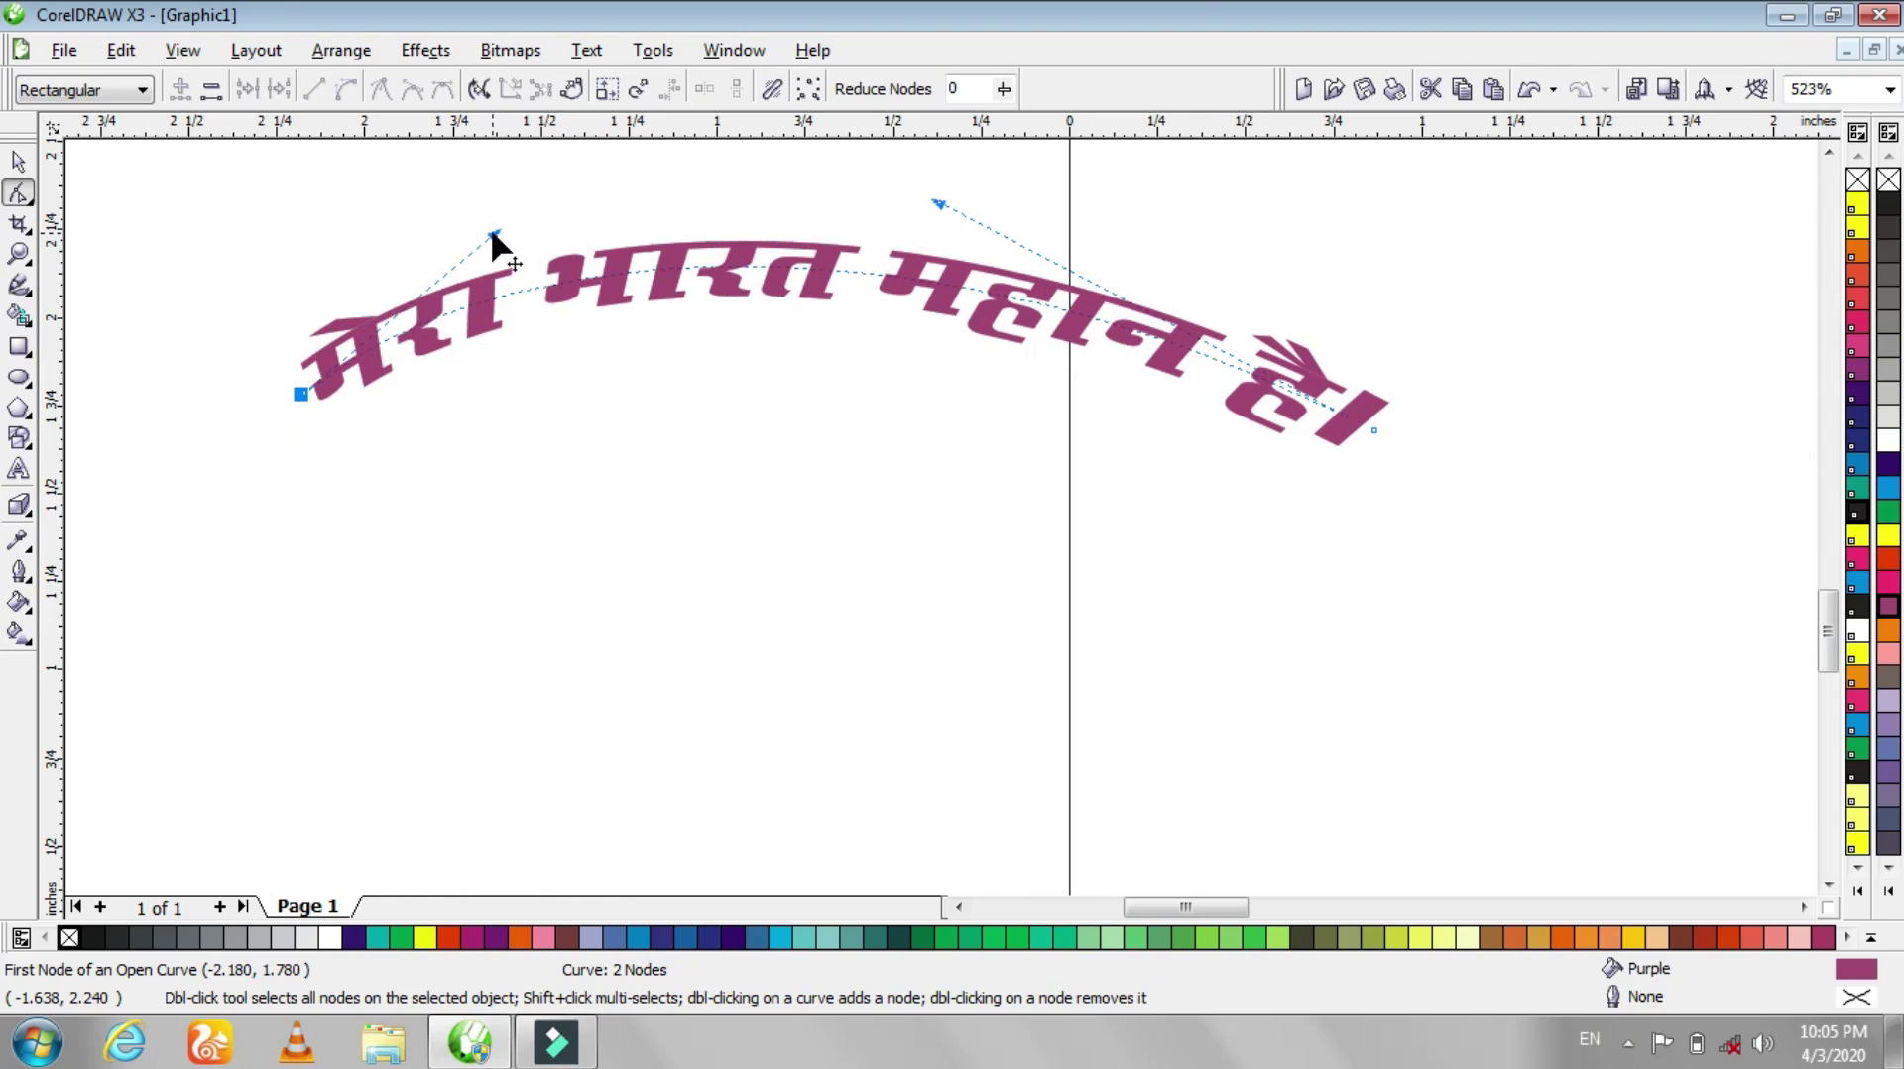
{"action": "left_click_drag", "start_coordinate": [938, 205], "coordinate": [1032, 166]}
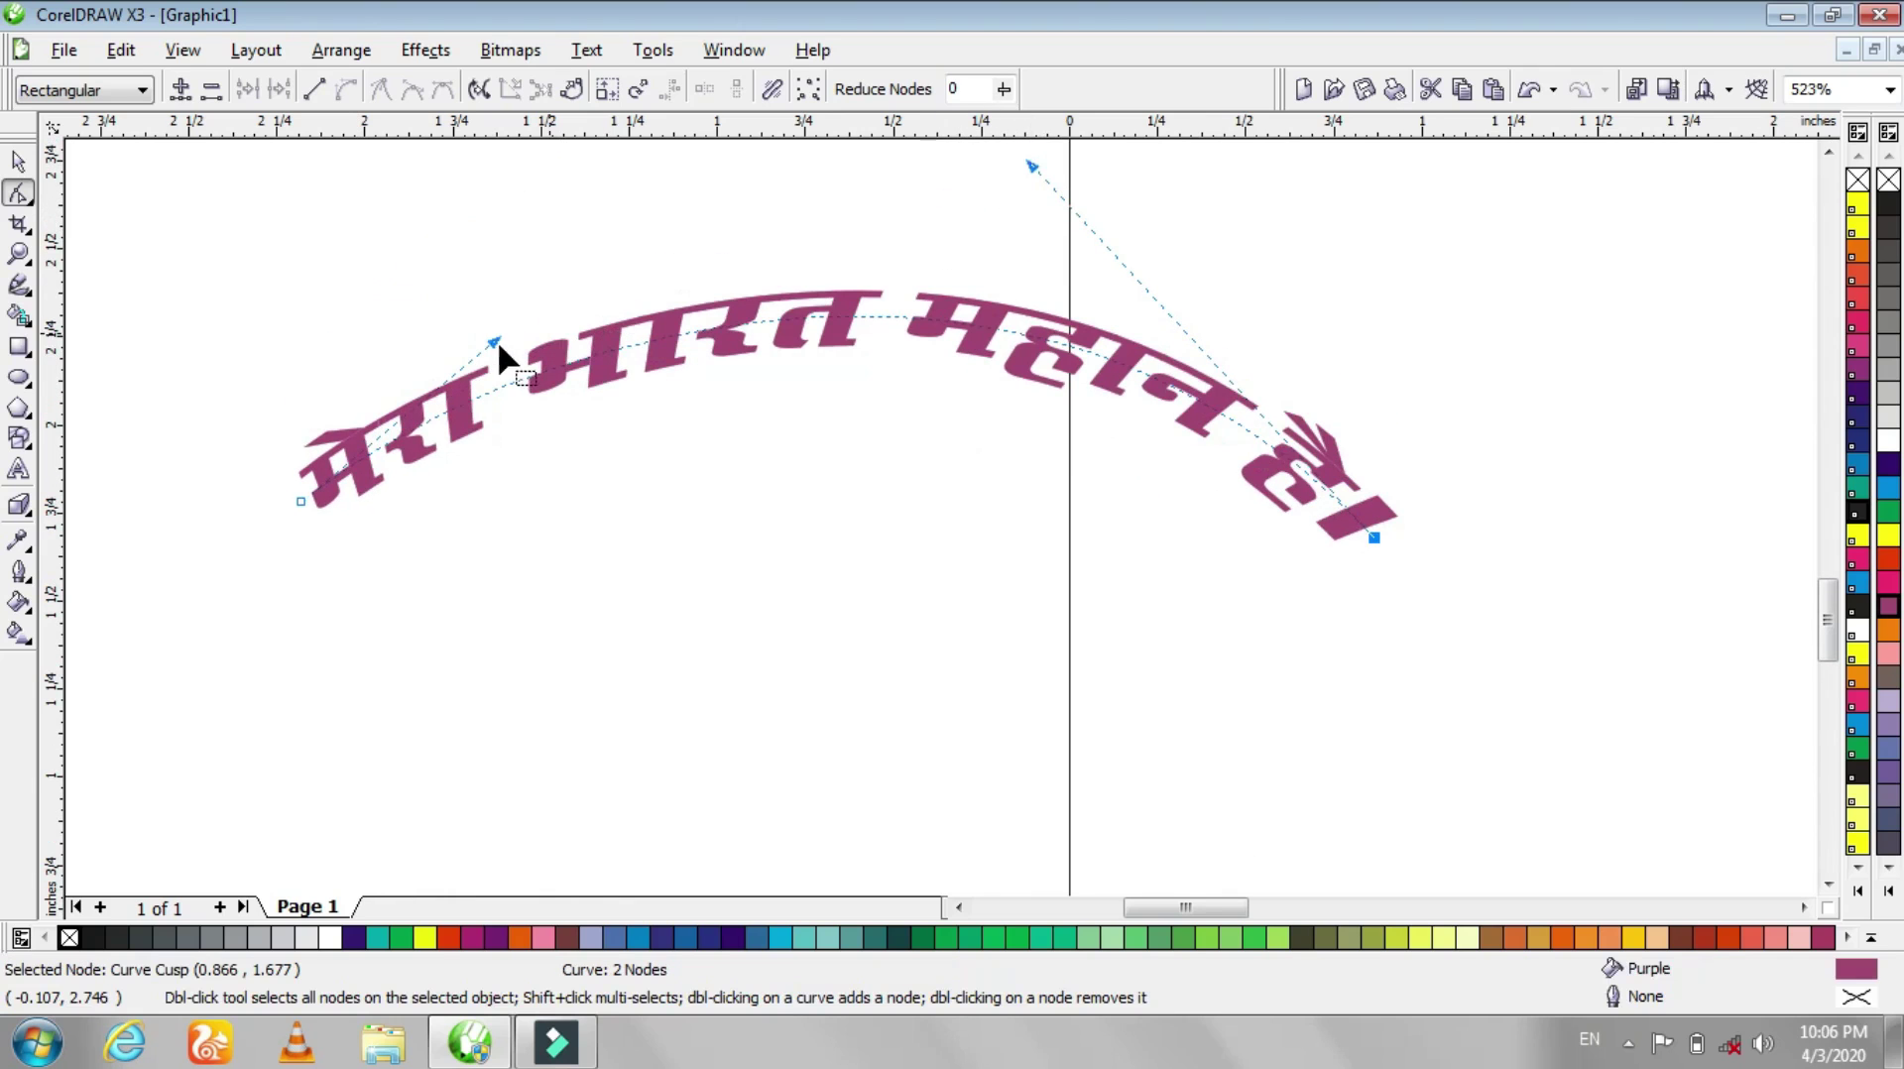
{"action": "left_click_drag", "start_coordinate": [493, 342], "coordinate": [559, 211]}
{"action": "left_click", "coordinate": [1030, 169]}
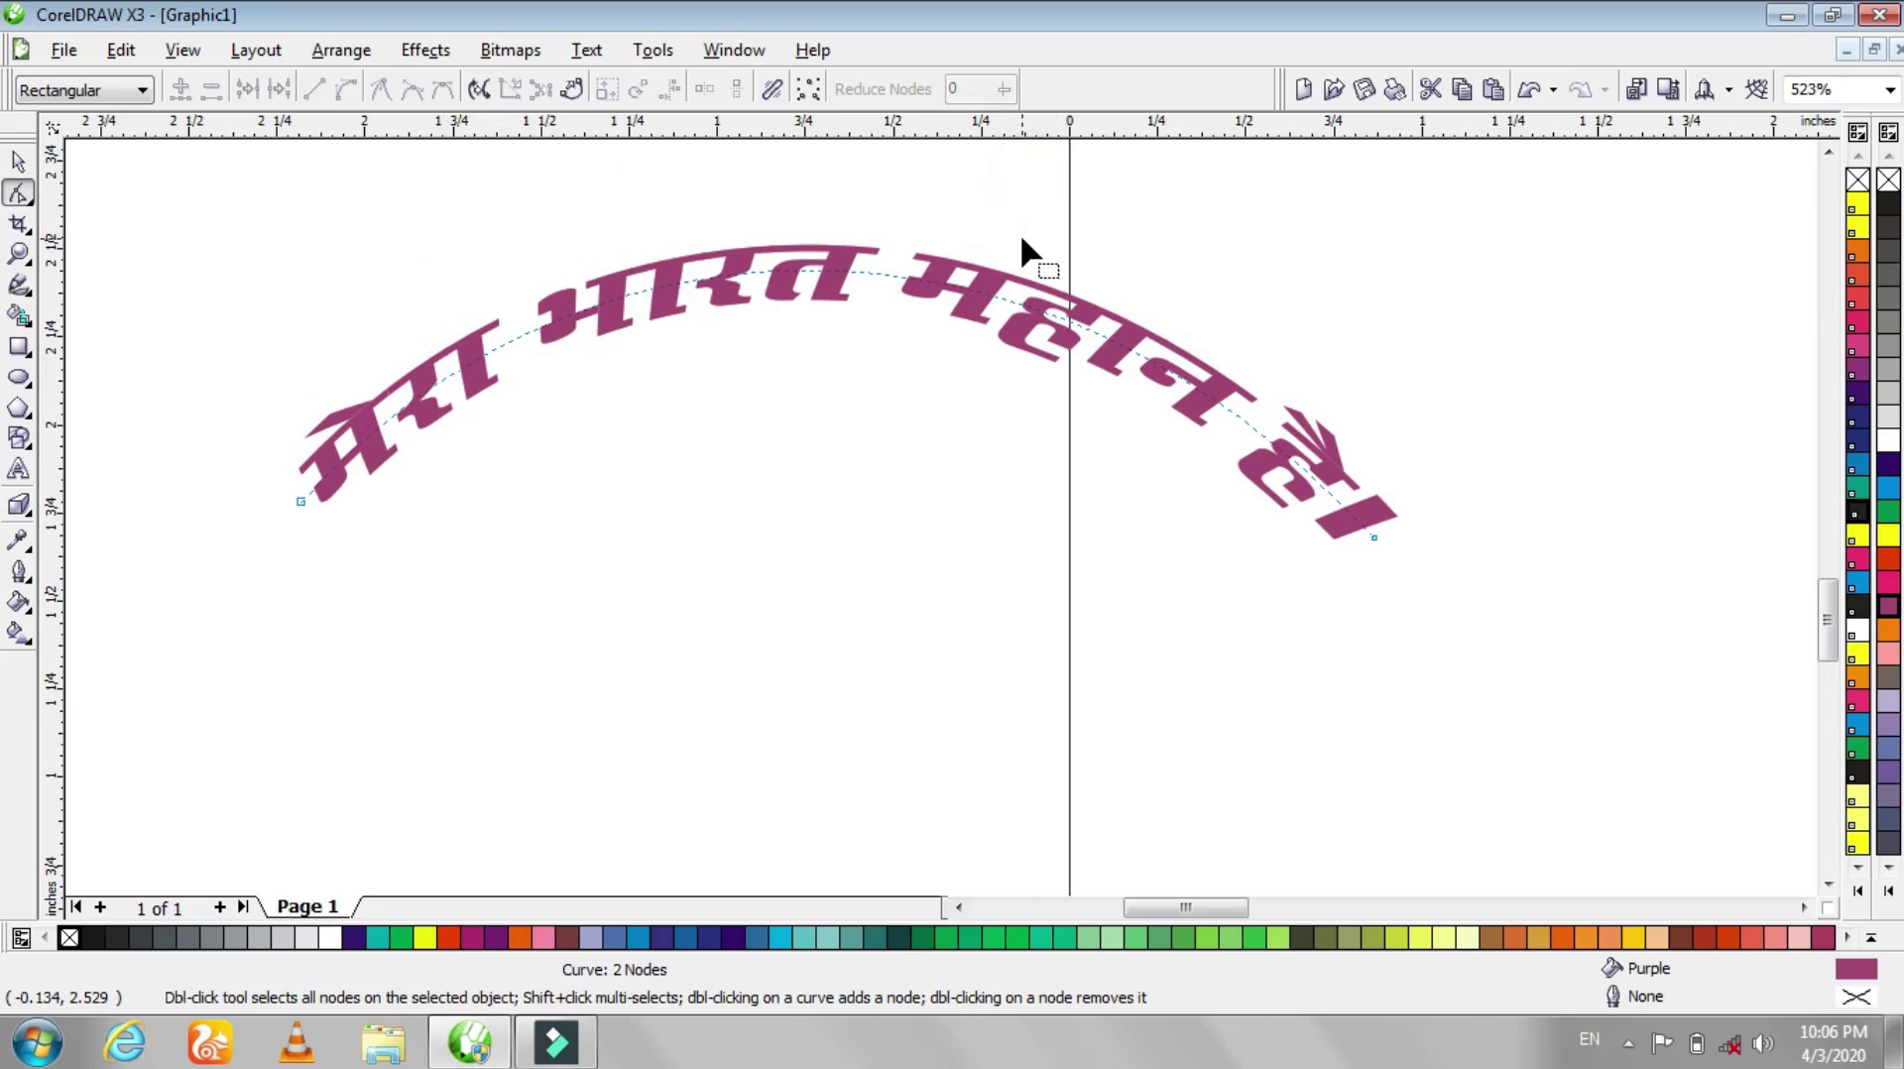
- Flatten the brush-stroke Hindi arch slightly by lowering the curve handles of both end nodes, and deselect it
{"action": "left_click", "coordinate": [1375, 538]}
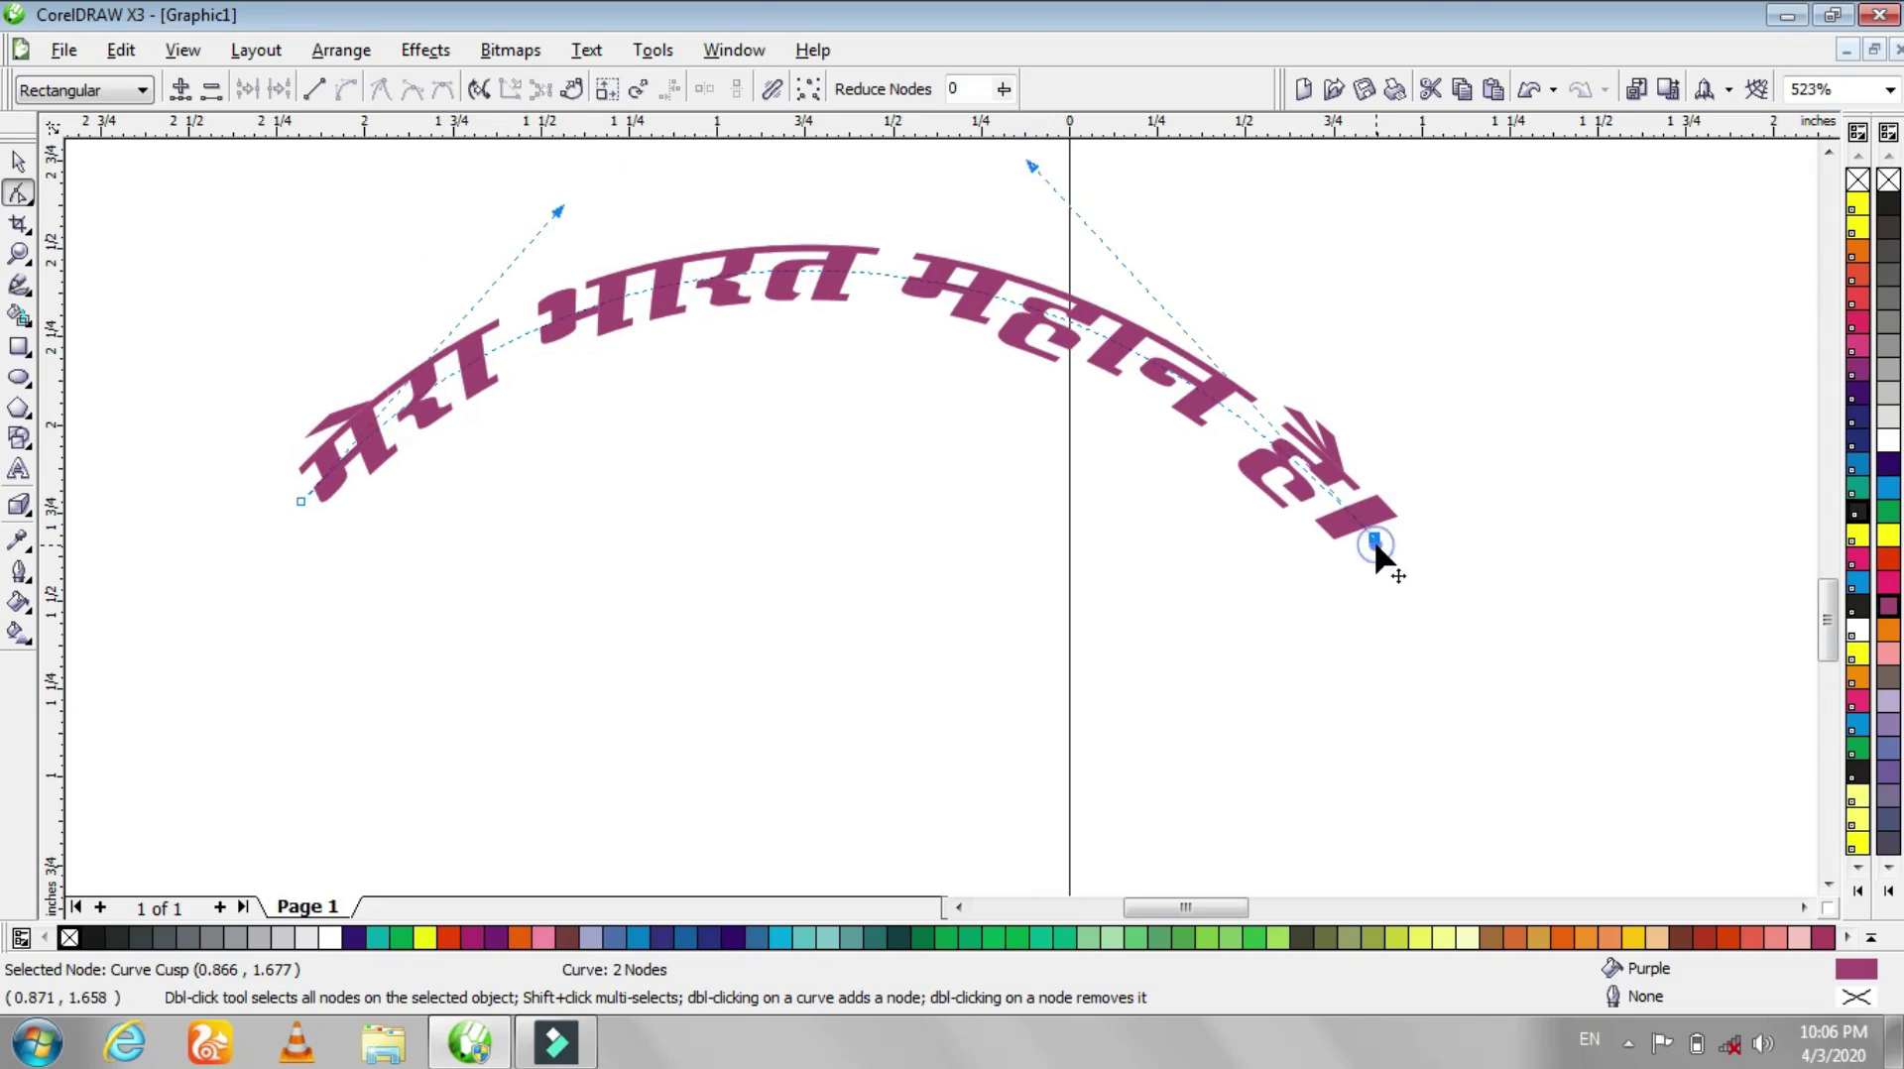
{"action": "left_click_drag", "start_coordinate": [1030, 165], "coordinate": [1010, 208]}
{"action": "left_click_drag", "start_coordinate": [557, 212], "coordinate": [610, 236]}
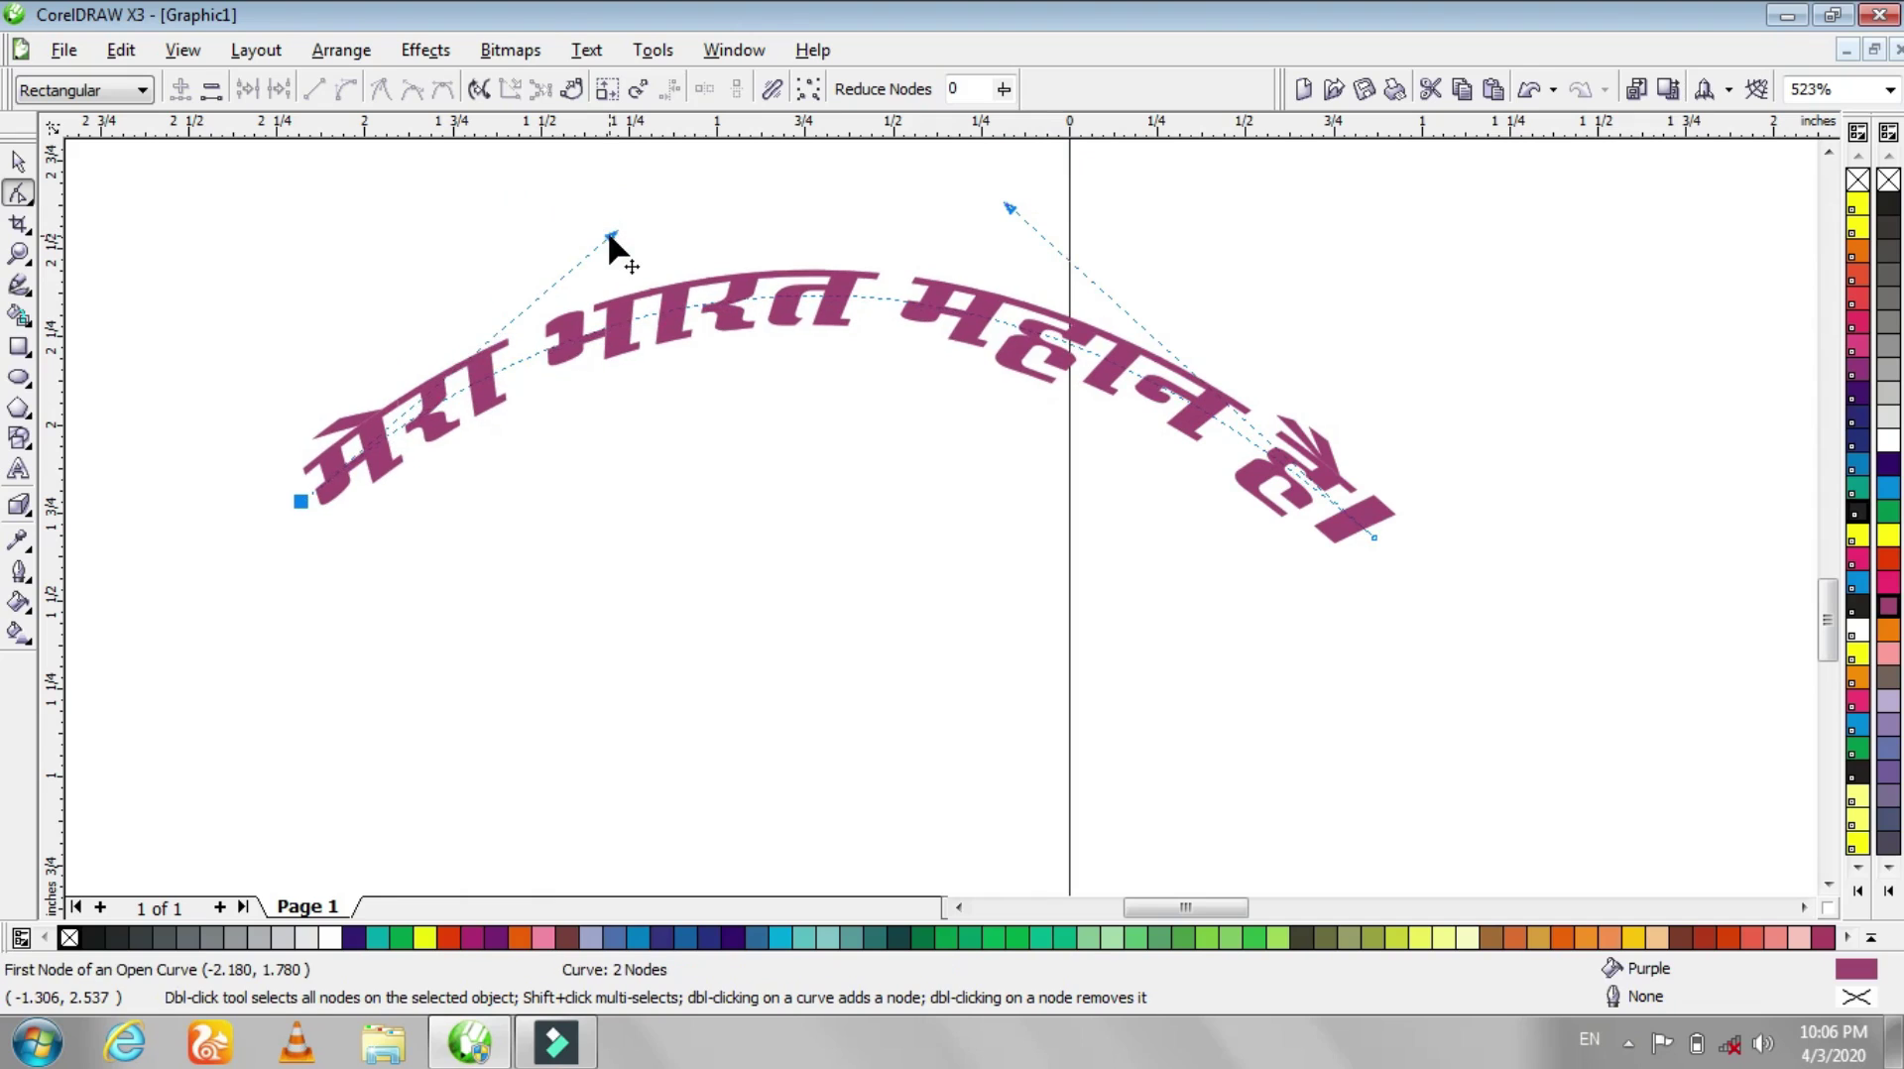
{"action": "left_click", "coordinate": [18, 165]}
{"action": "left_click", "coordinate": [255, 290]}
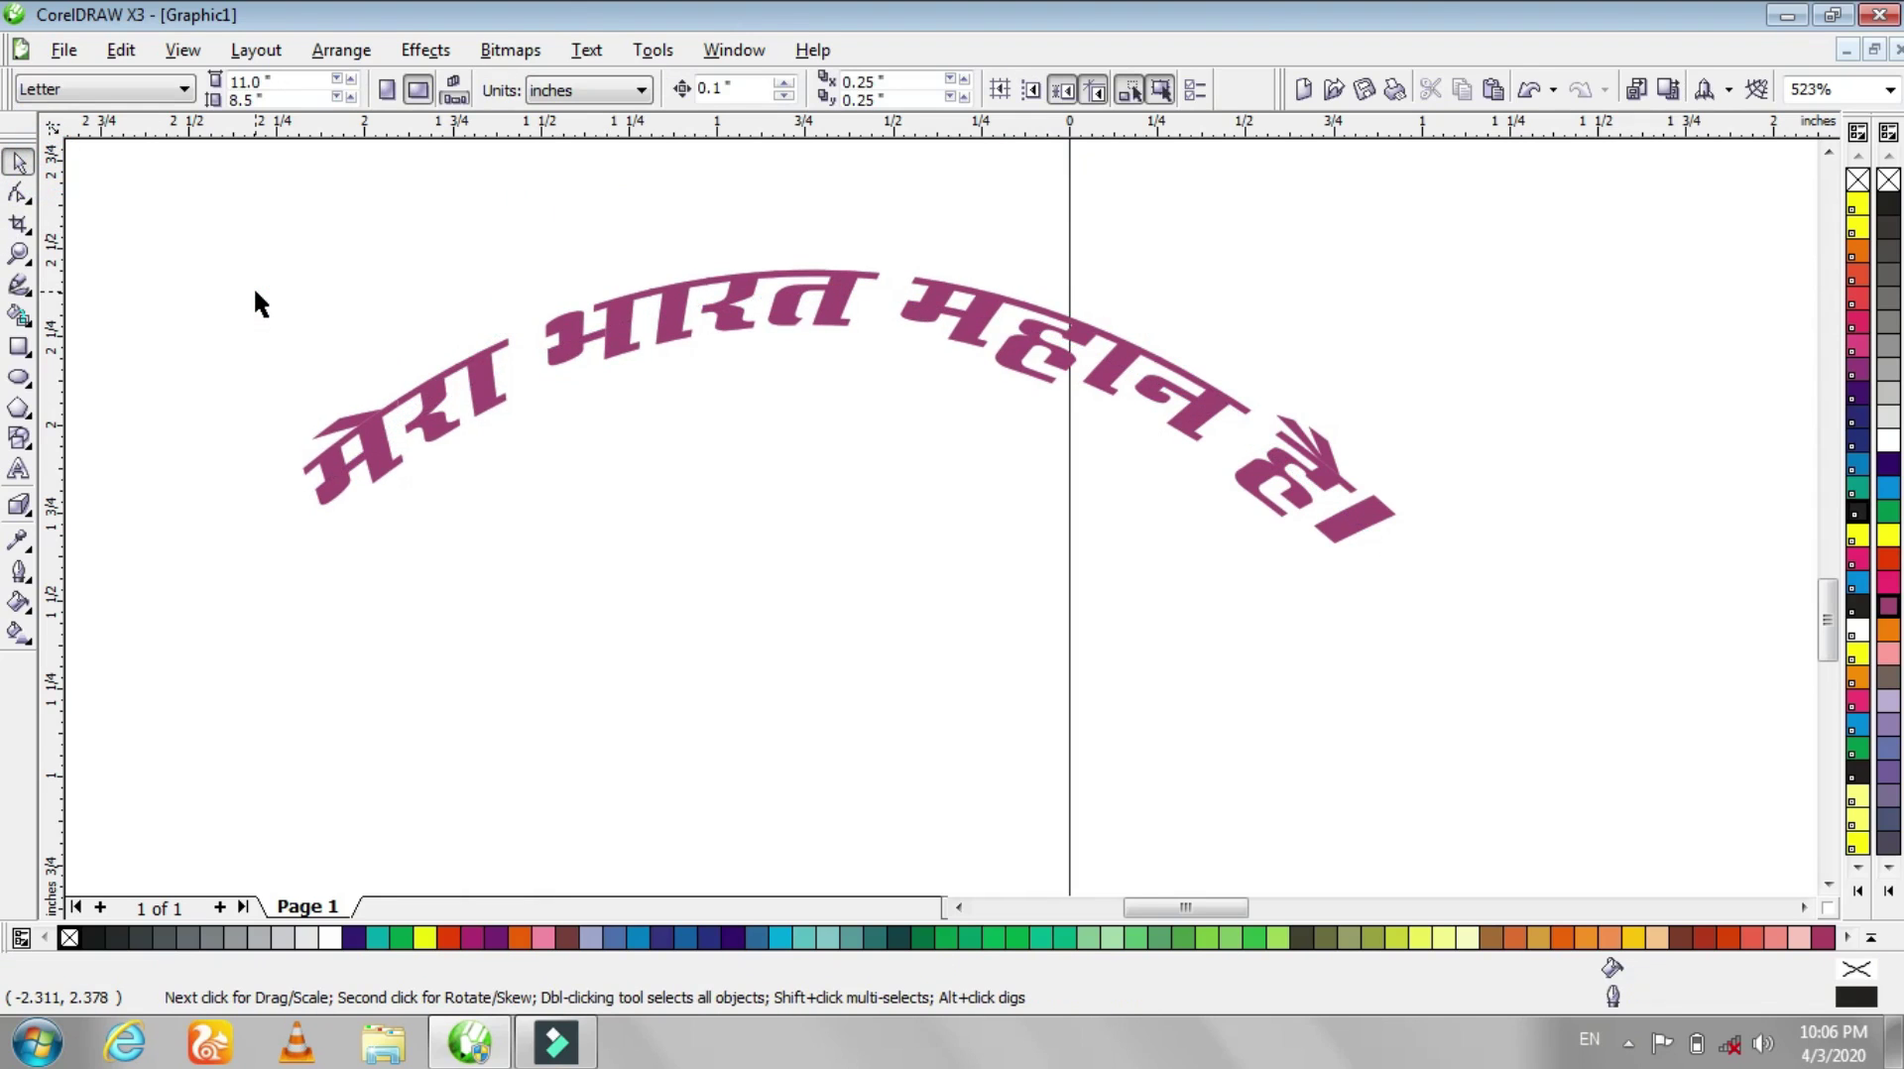
{"action": "left_click_drag", "start_coordinate": [1148, 298], "coordinate": [548, 784]}
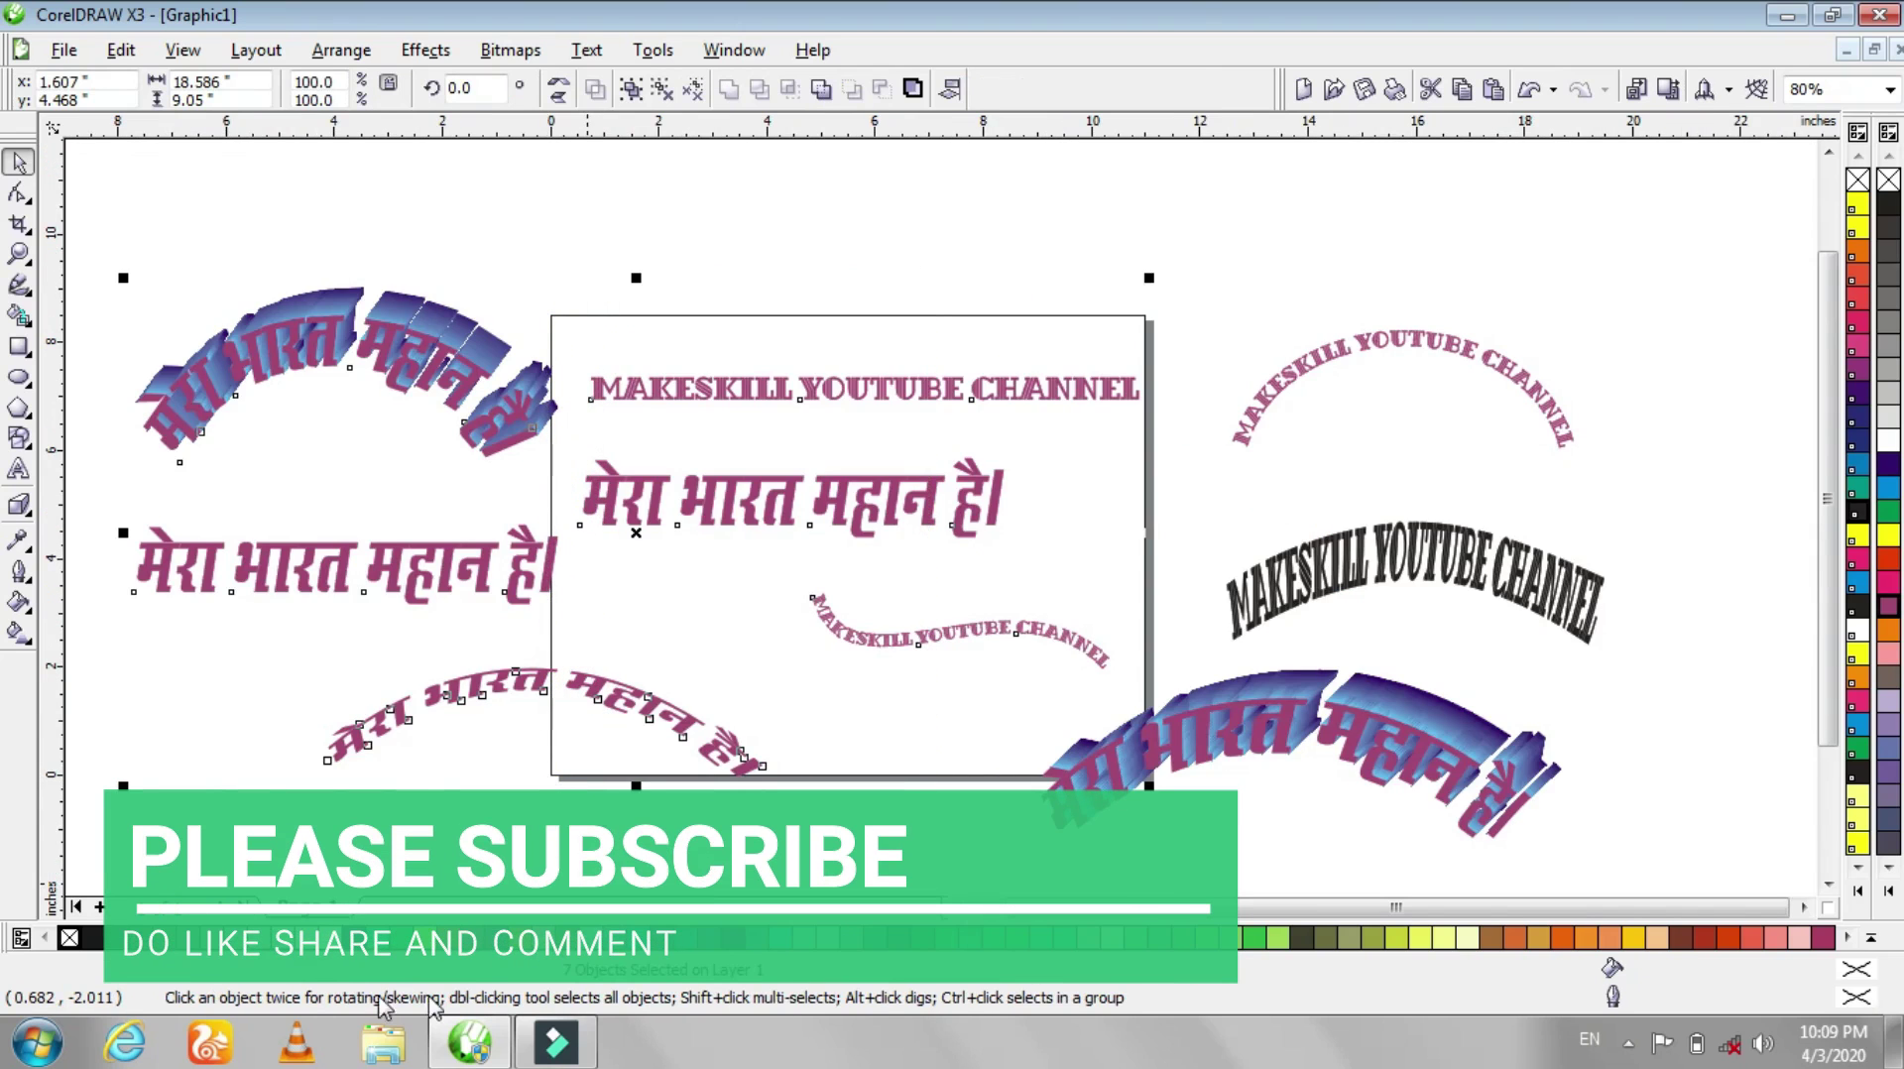
{"action": "left_click", "coordinate": [1858, 513]}
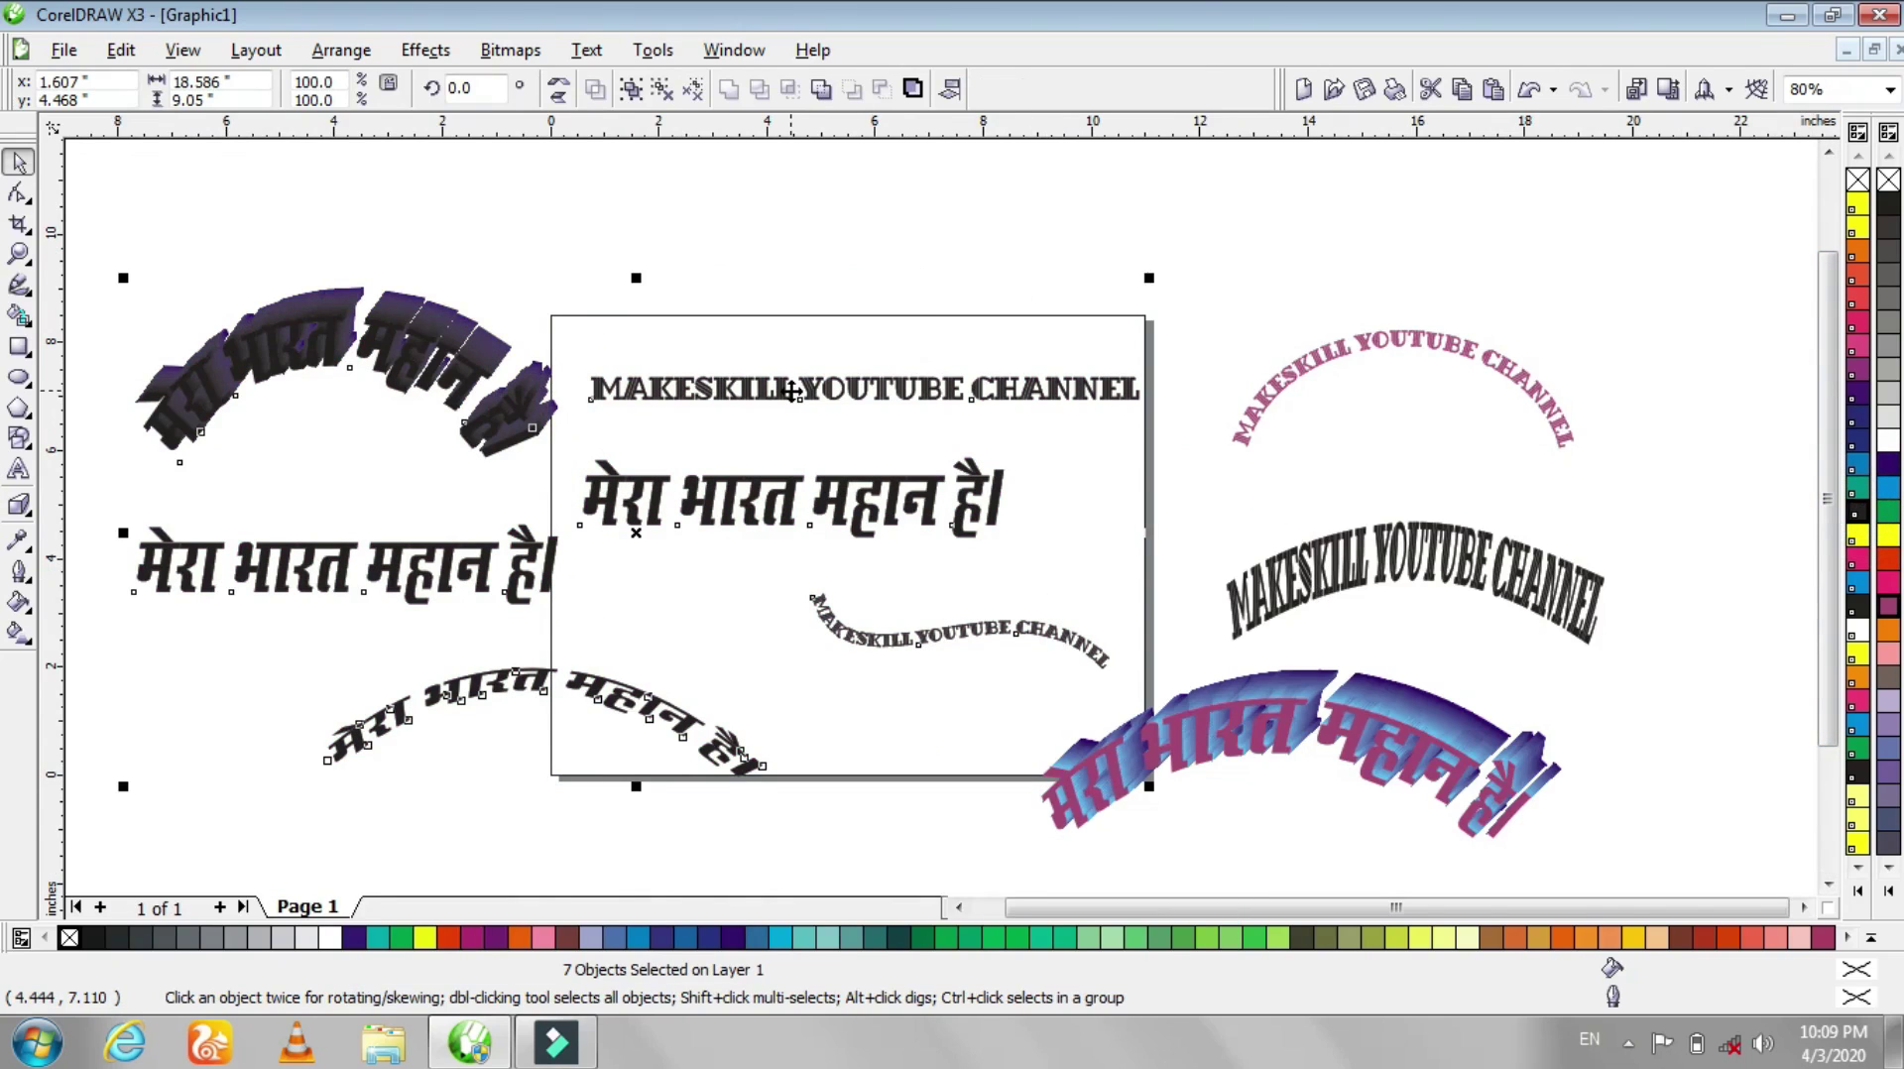
{"action": "key", "text": "ctrl+z"}
{"action": "left_click", "coordinate": [798, 248]}
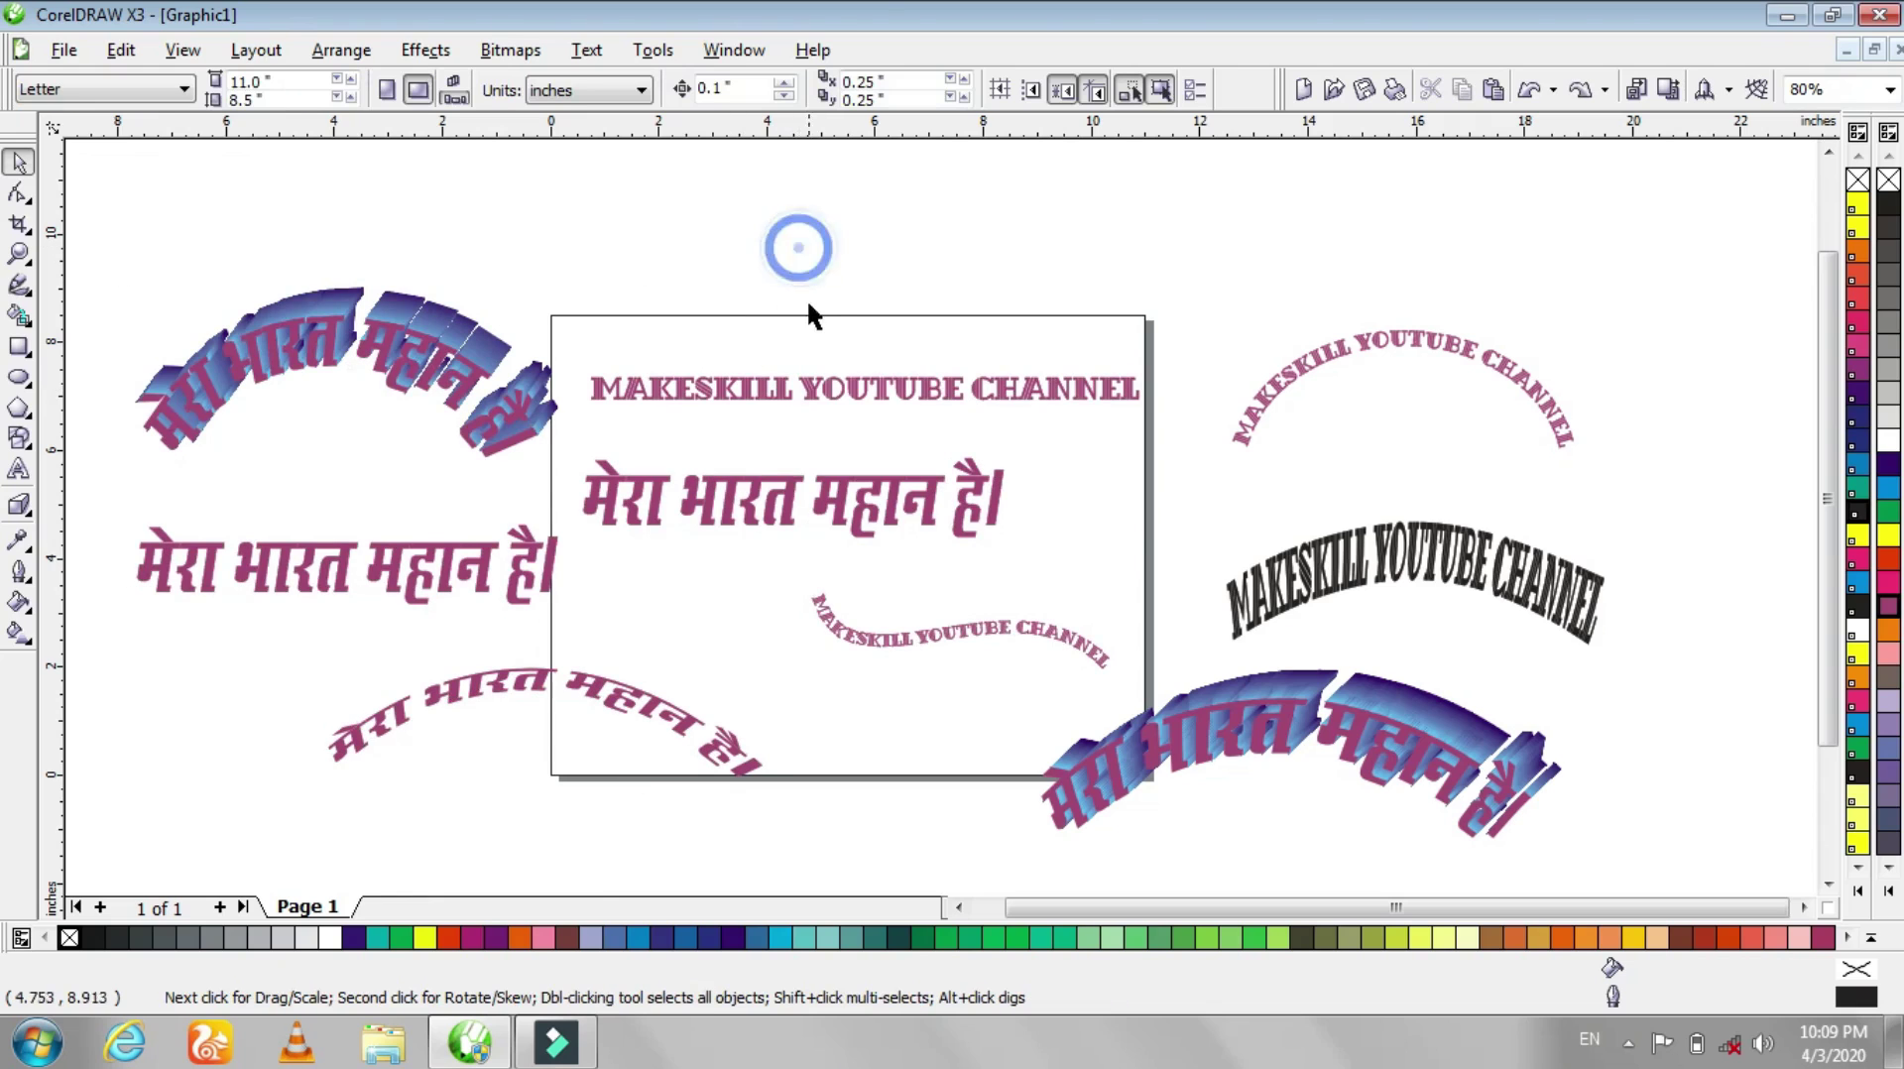
- Fill the straight English title, the flat Hindi phrase on the page, the brush-stroke Hindi arch and the wavy English title with black
{"action": "left_click_drag", "start_coordinate": [721, 640], "coordinate": [606, 768]}
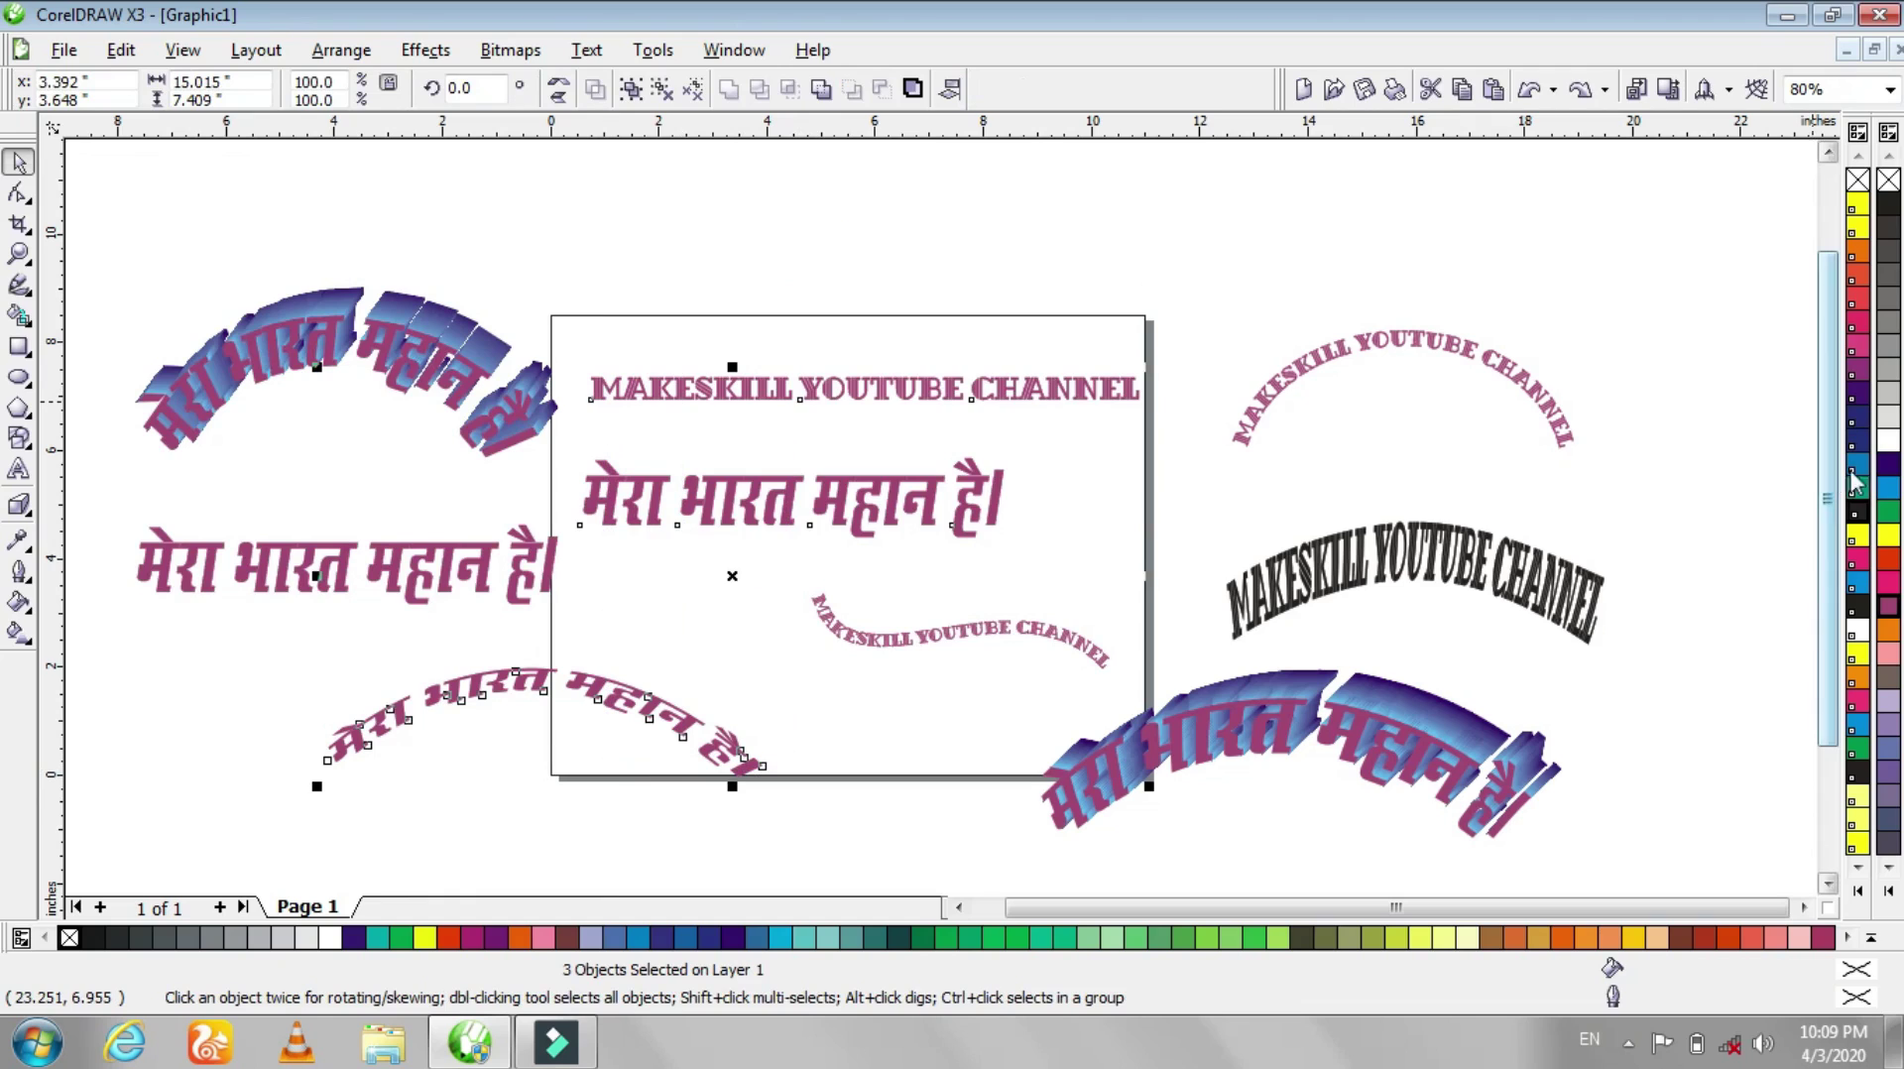
{"action": "left_click", "coordinate": [1865, 513]}
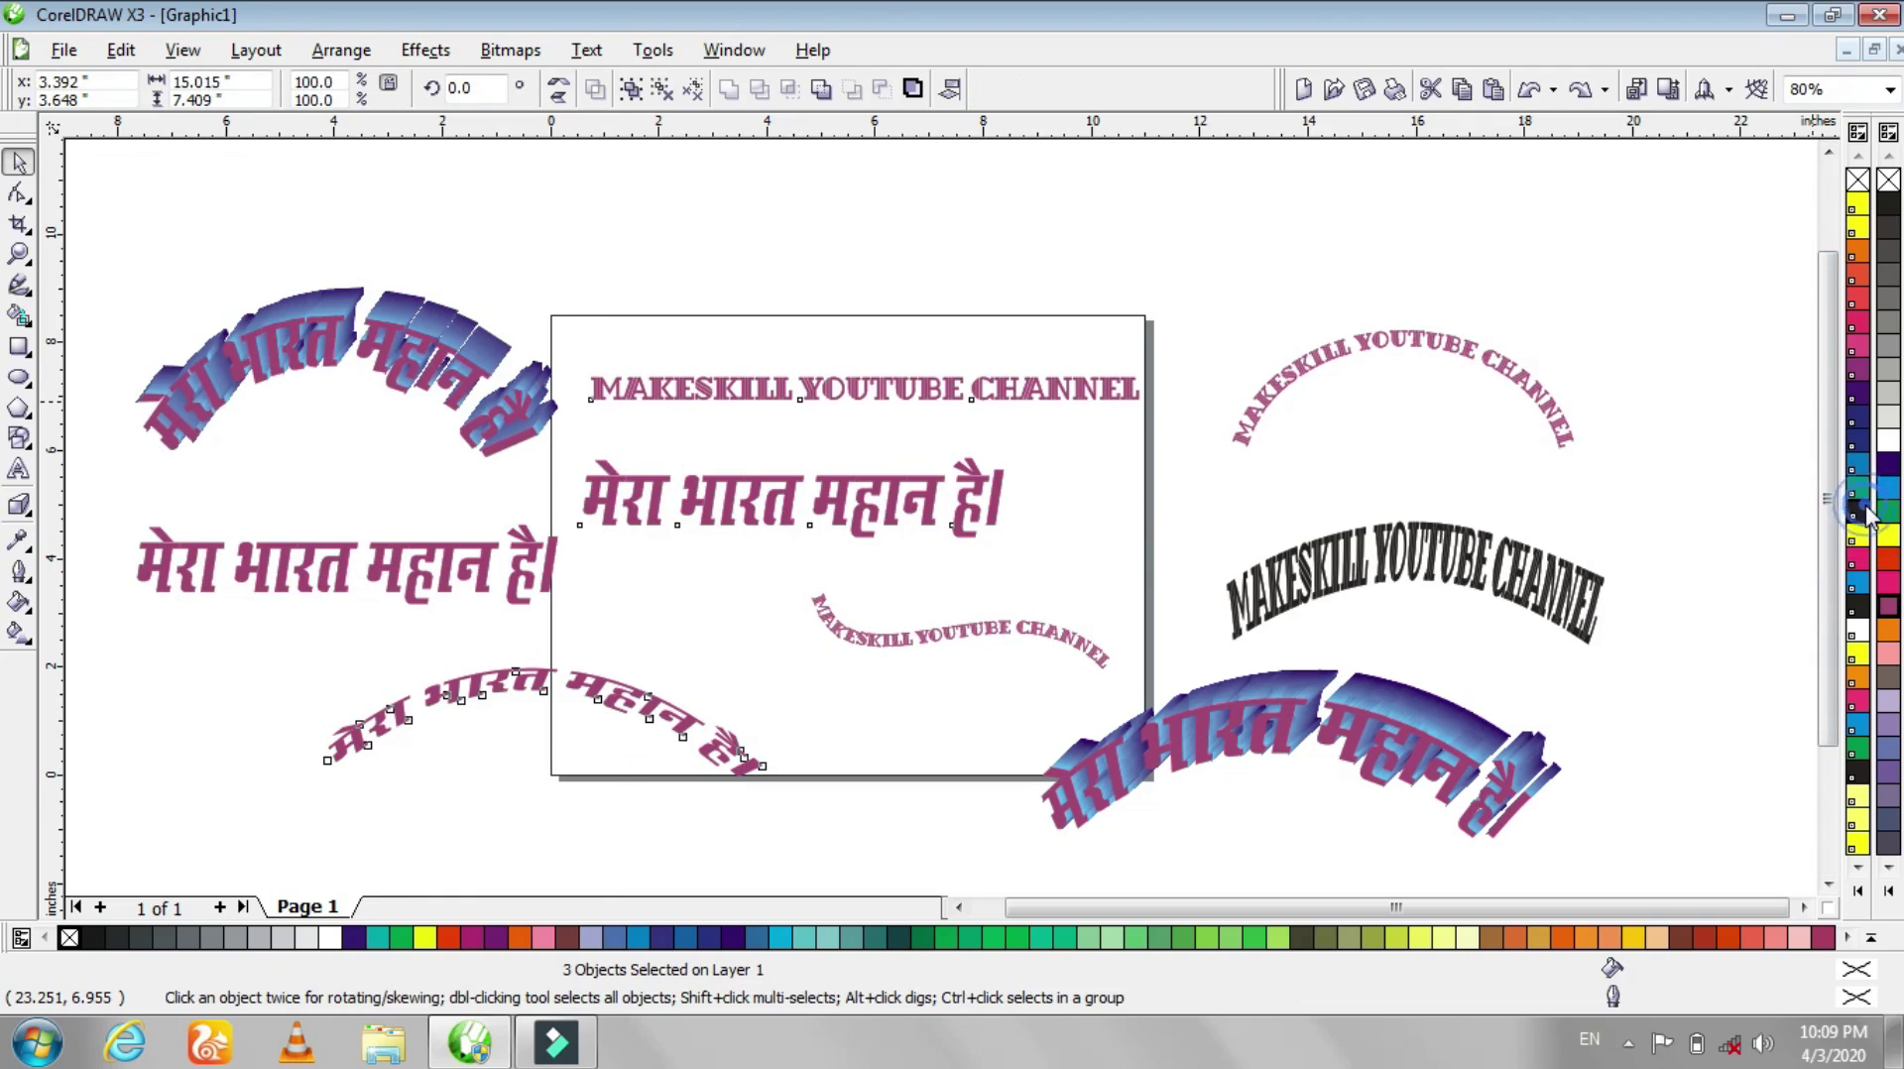
{"action": "left_click", "coordinate": [974, 620]}
{"action": "left_click", "coordinate": [1859, 609]}
- Fill the arched English title with black and move it over the page's upper-right corner
{"action": "mouse_move", "coordinate": [1404, 337]}
{"action": "left_mouse_down"}
{"action": "mouse_move", "coordinate": [1251, 363]}
{"action": "mouse_move", "coordinate": [1241, 395]}
{"action": "left_mouse_up"}
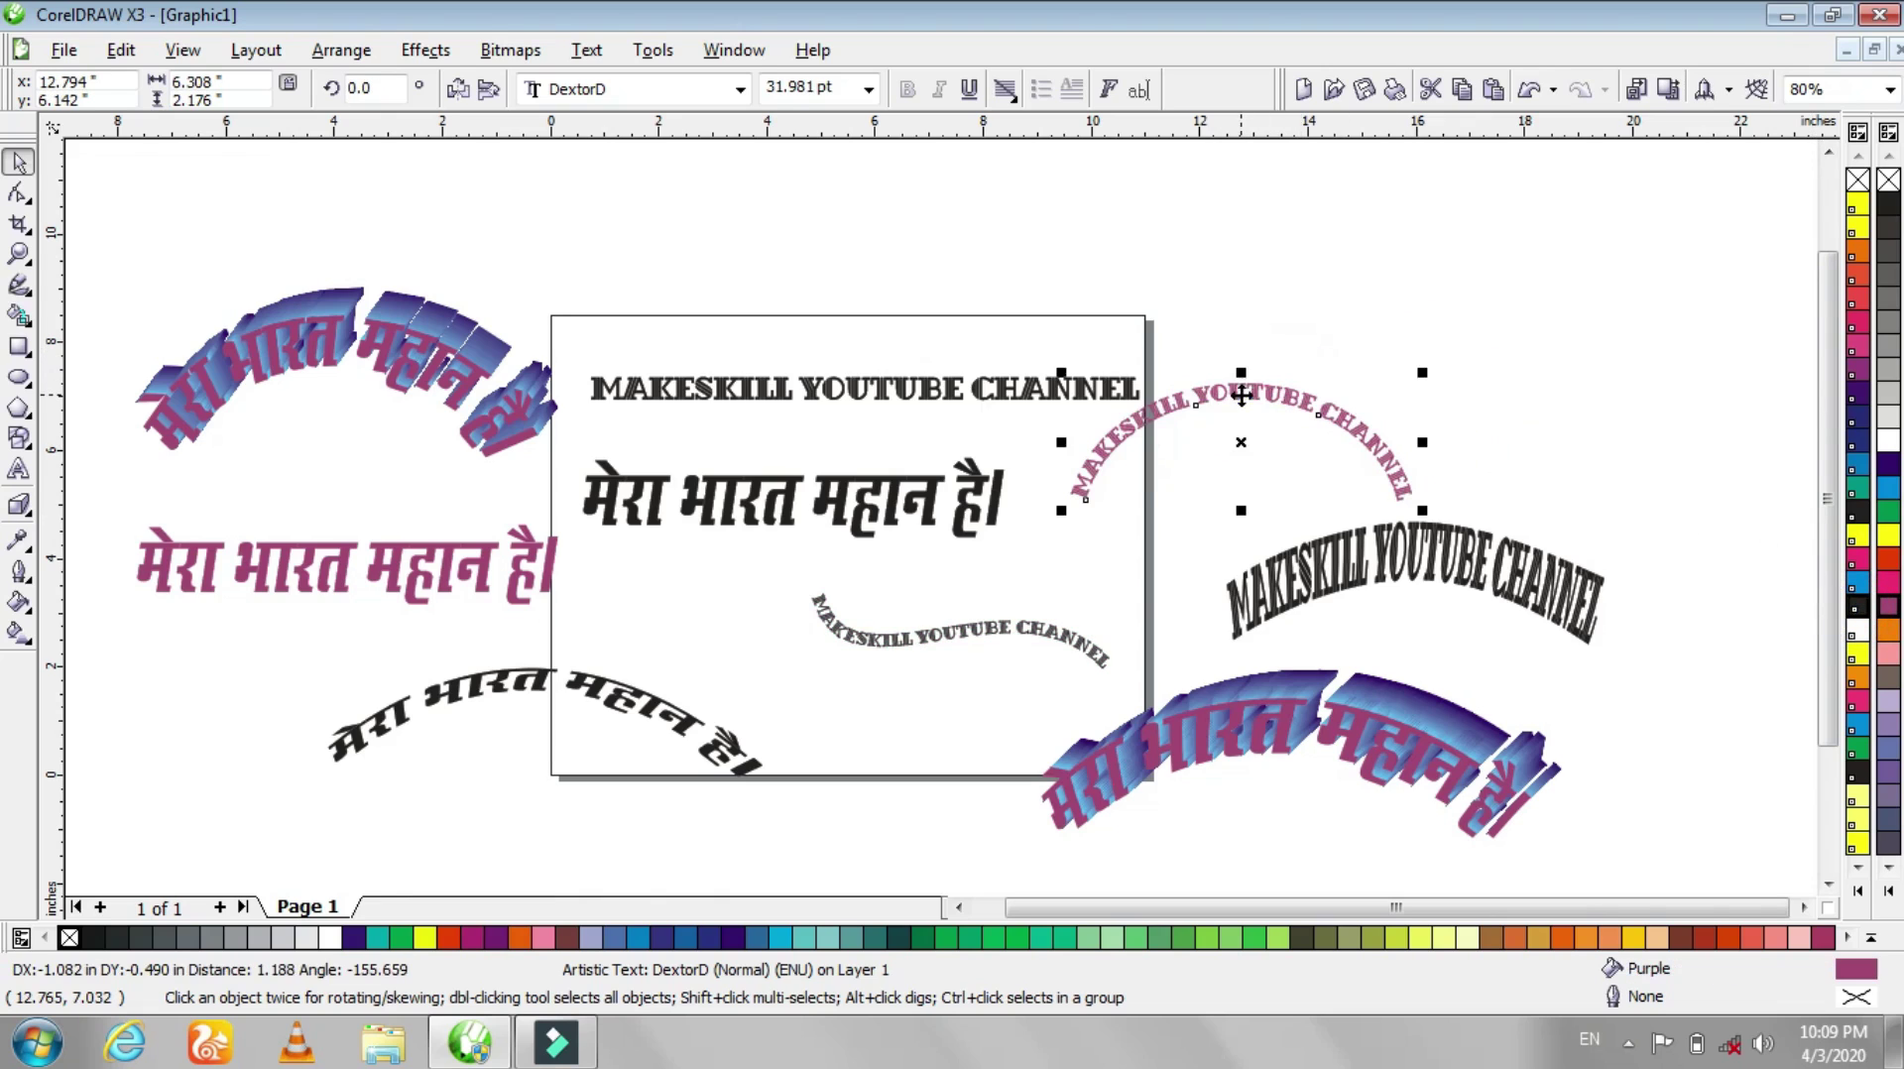
{"action": "left_click", "coordinate": [1857, 512]}
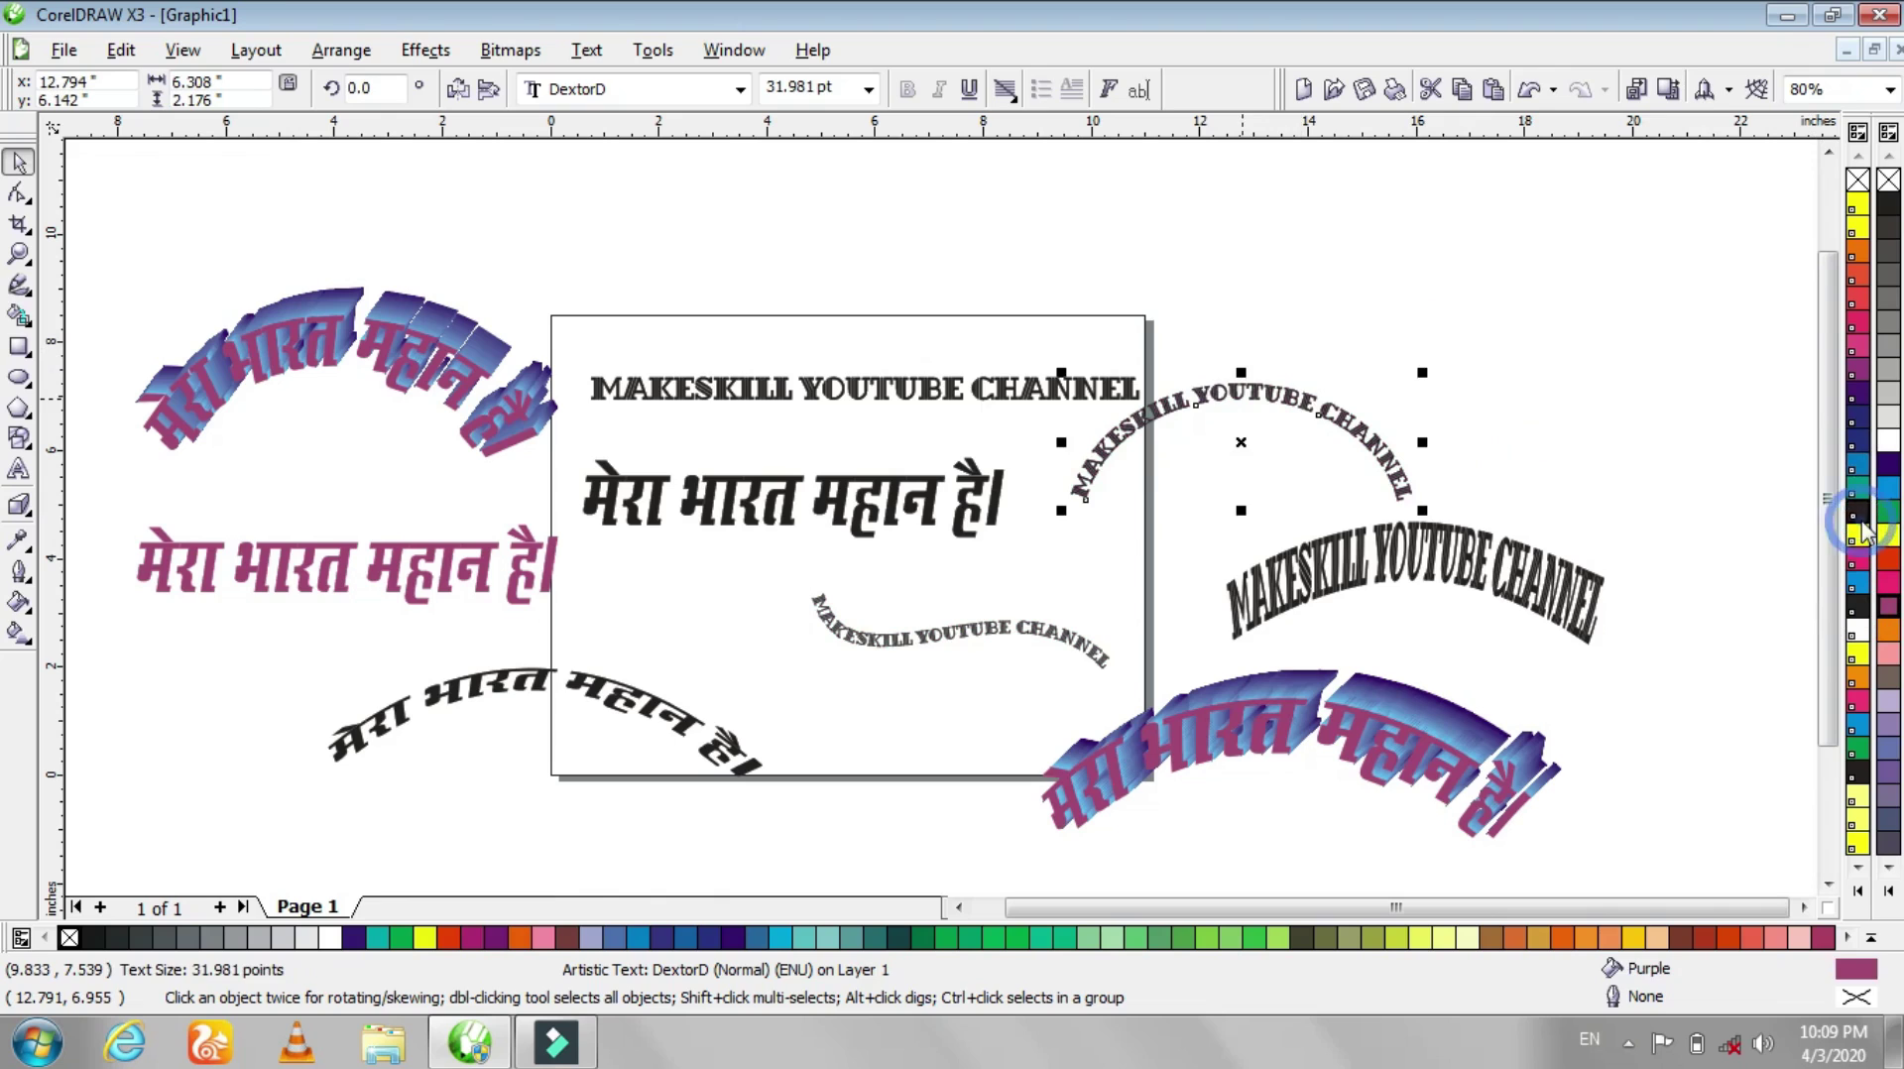
{"action": "left_click", "coordinate": [1585, 382]}
{"action": "left_click_drag", "start_coordinate": [1329, 415], "coordinate": [1270, 270]}
{"action": "left_click", "coordinate": [1473, 363]}
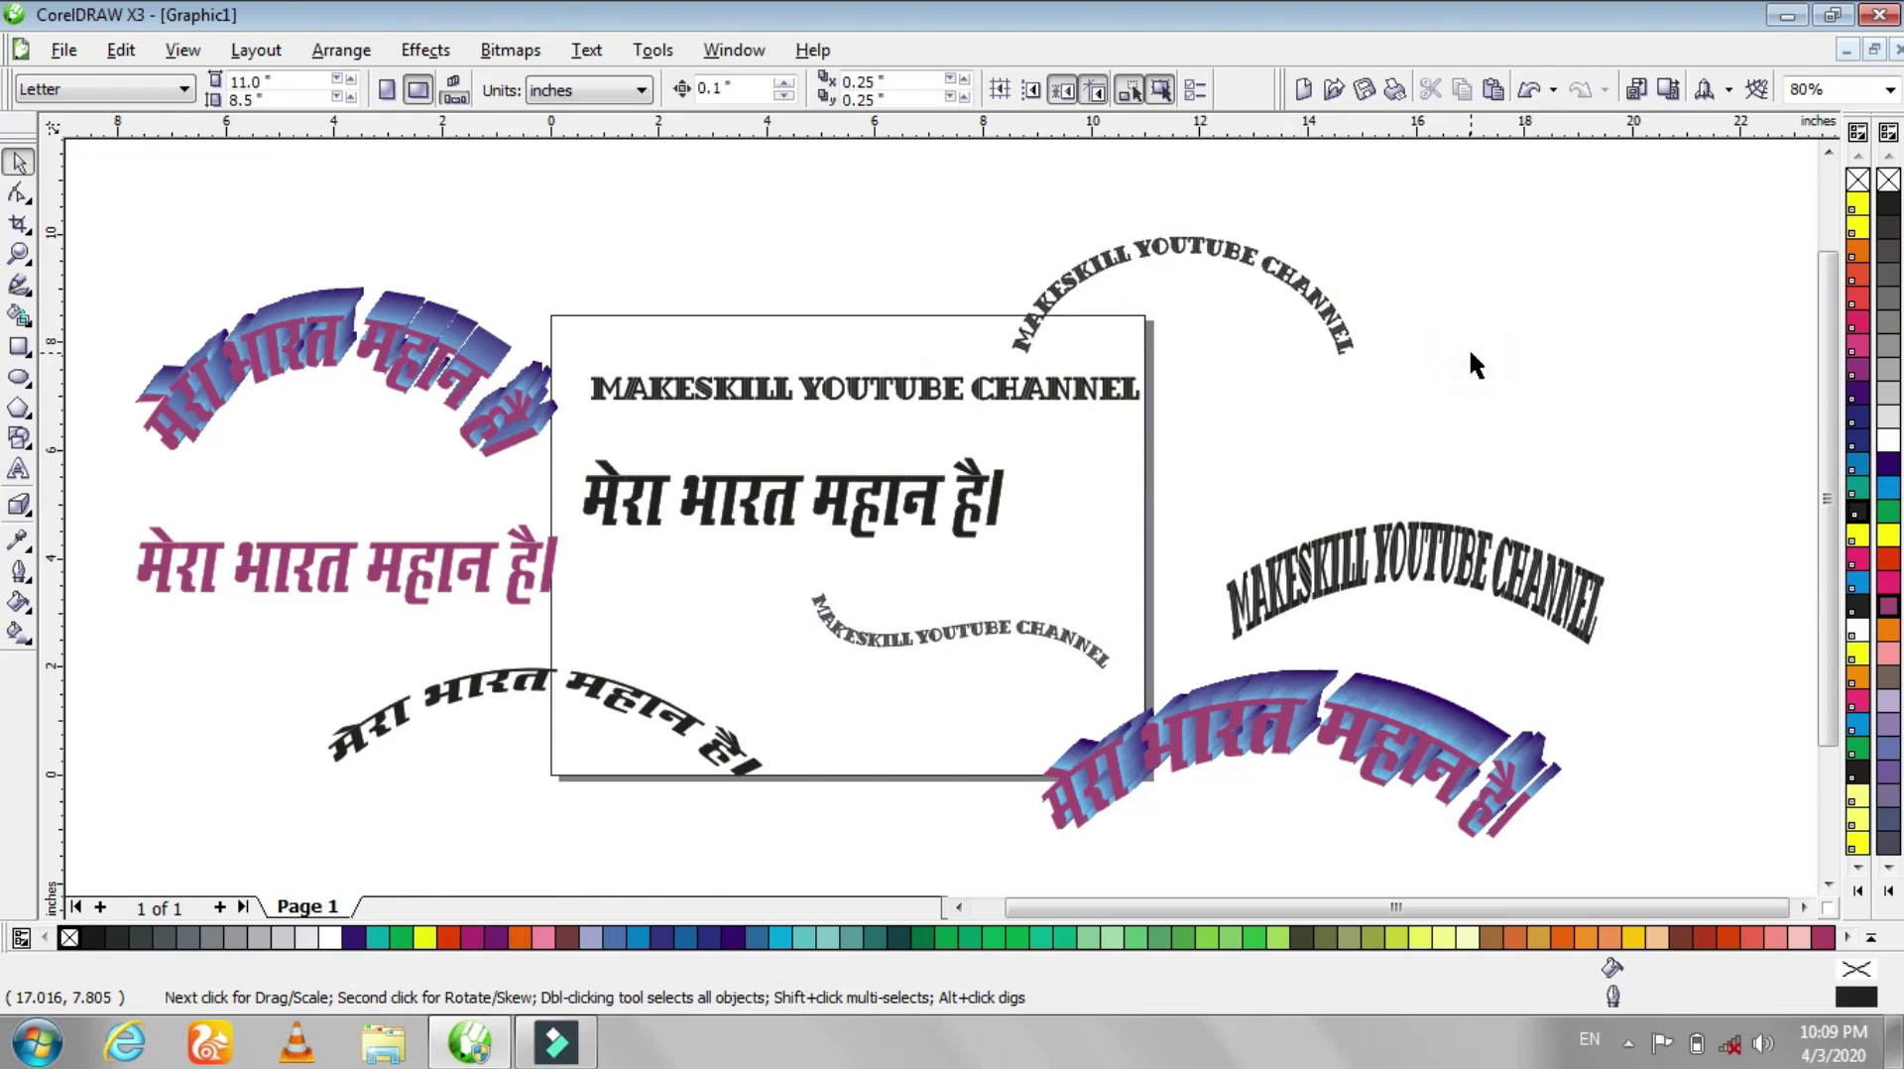